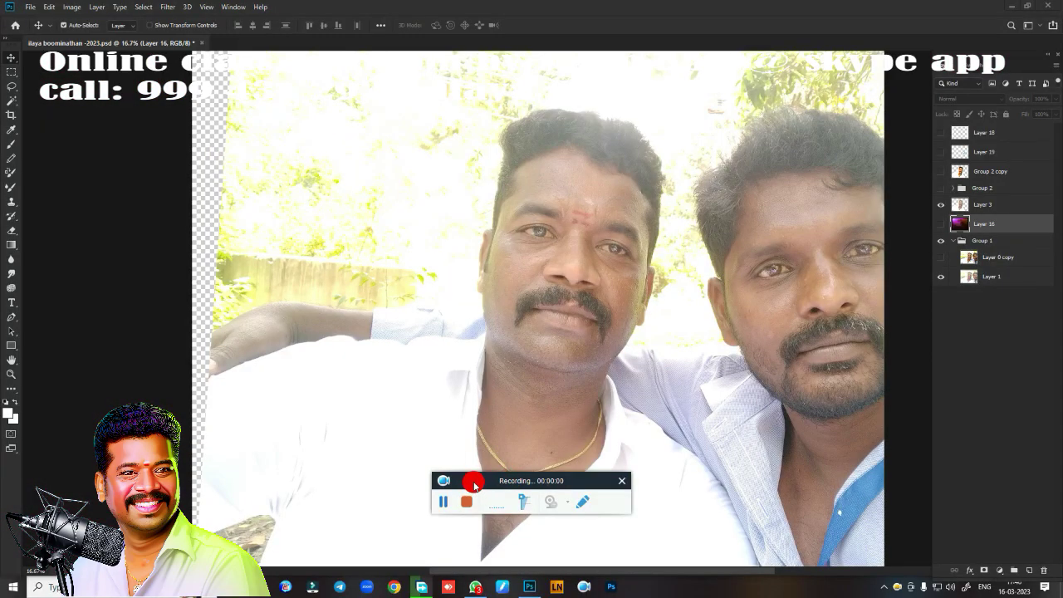
Bring up the layered two-person outdoor selfie PSD in Photoshop.
drag(481, 497, 702, 586)
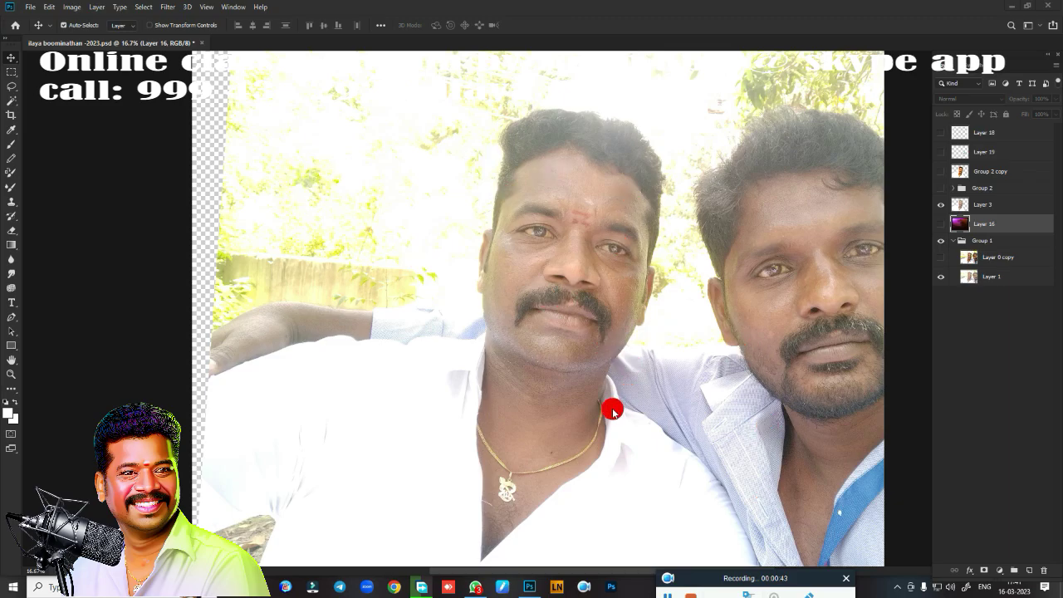
scroll(612, 409, up, 3)
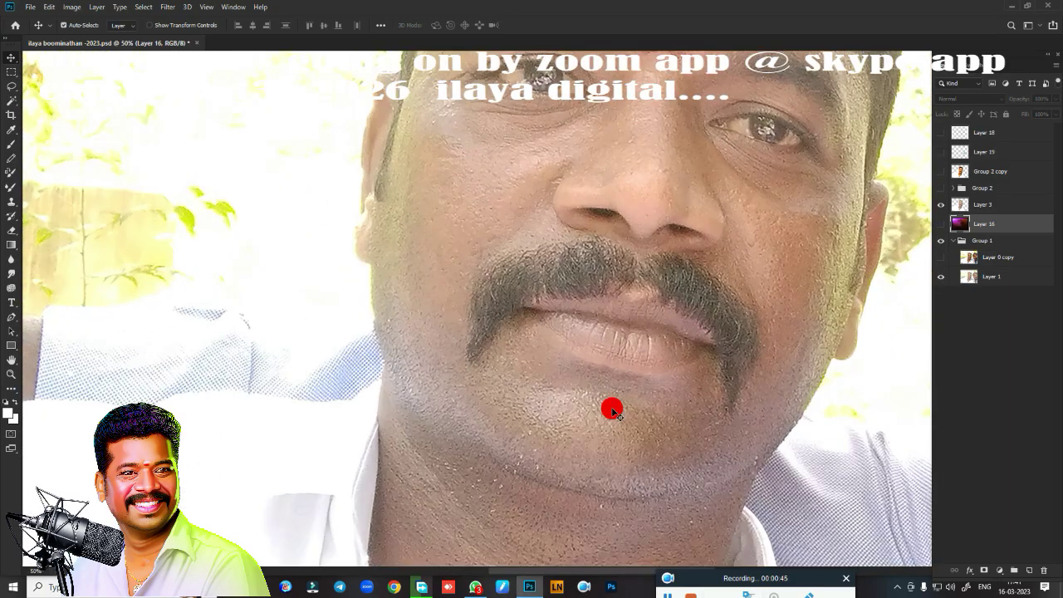
scroll(676, 190, up, 3)
mouse_move(676, 191)
mouse_down()
mouse_move(628, 368)
mouse_move(509, 369)
mouse_up()
scroll(633, 365, down, 2)
scroll(655, 363, down, 2)
scroll(617, 352, down, 2)
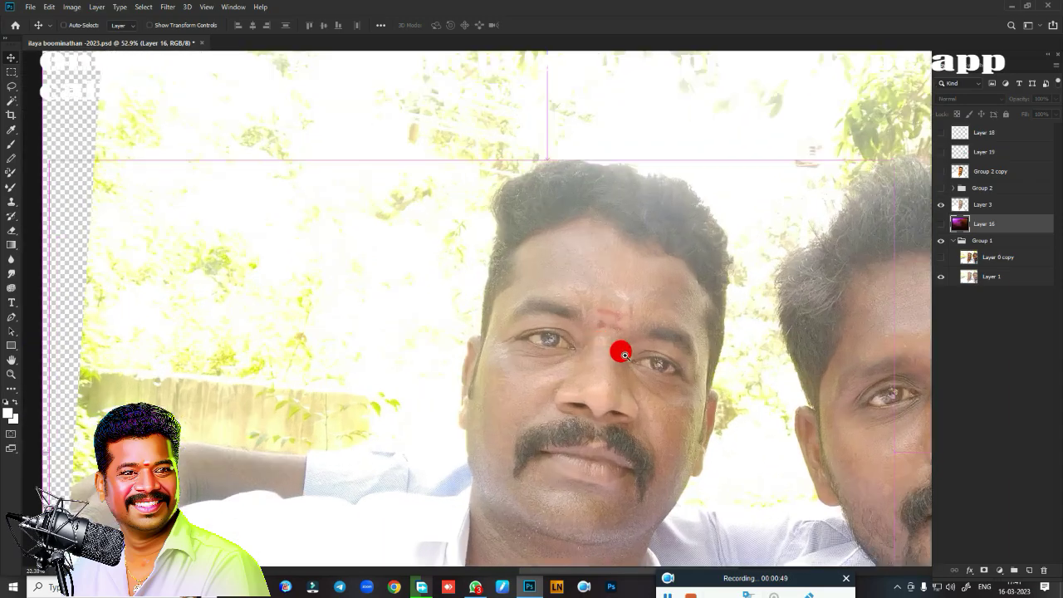
scroll(665, 362, up, 2)
scroll(665, 363, up, 2)
drag(665, 356, 686, 288)
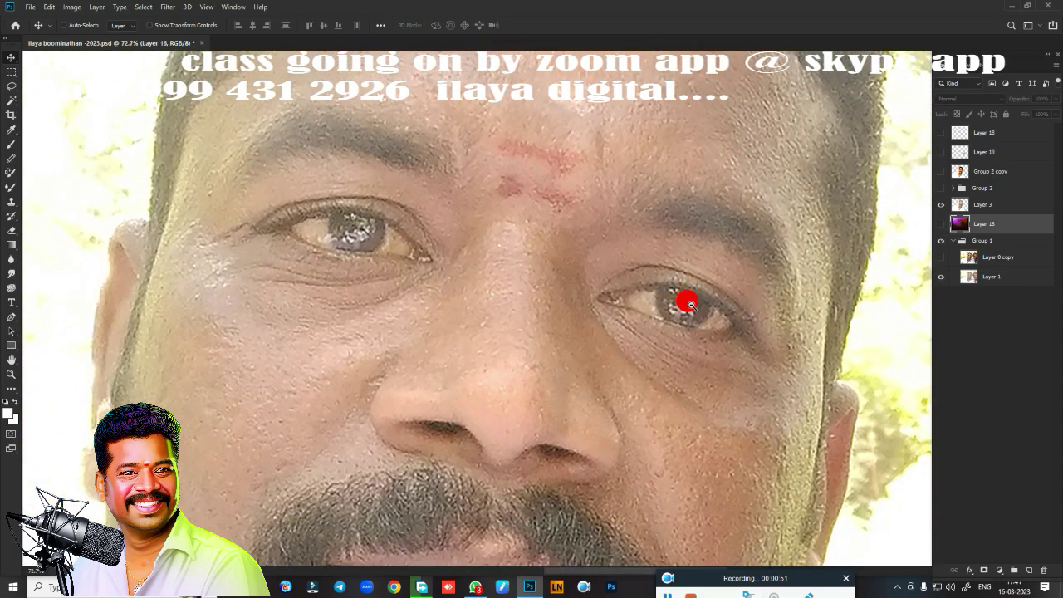
click(940, 171)
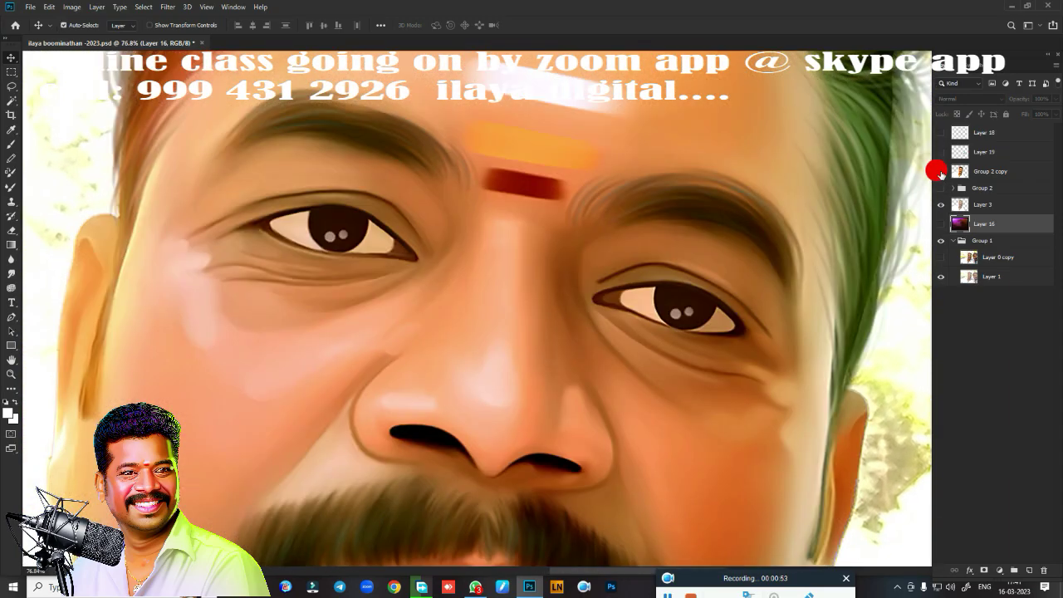
click(940, 171)
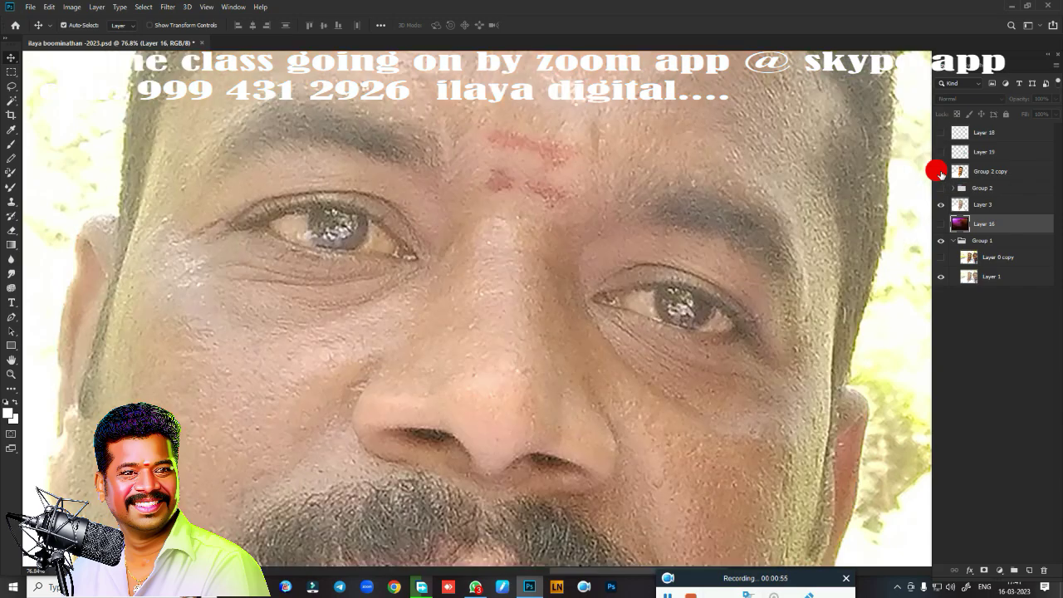
key(ctrl+minus)
key(ctrl+minus)
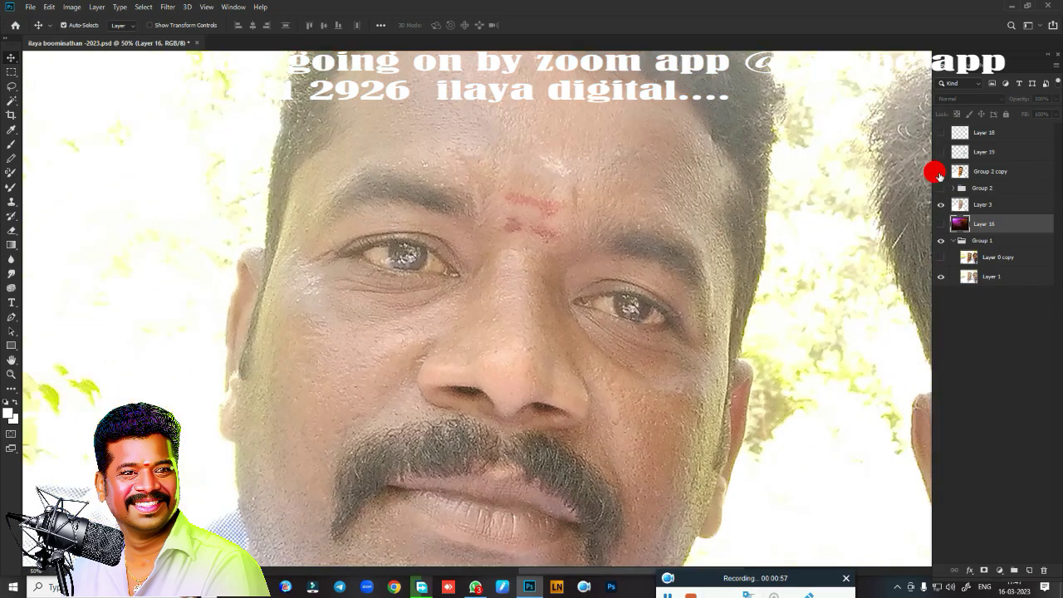
click(940, 171)
click(940, 172)
click(940, 172)
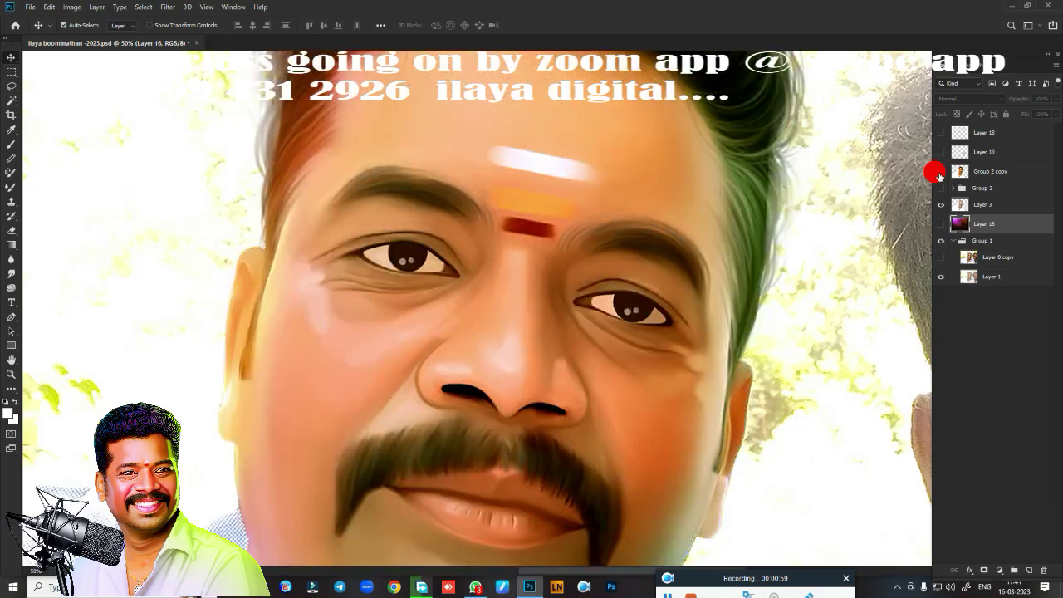
click(940, 172)
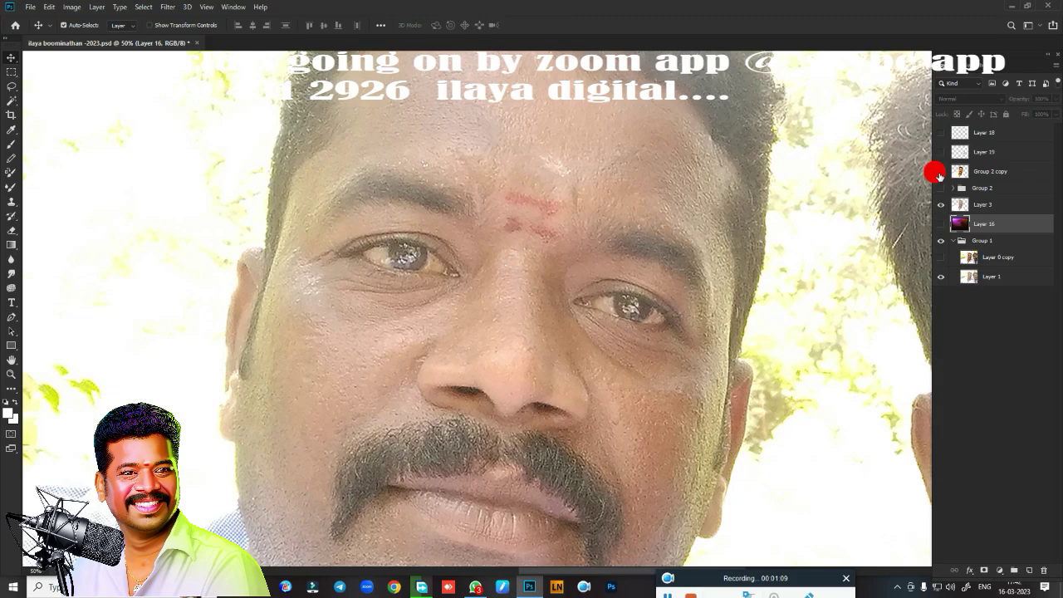
click(938, 175)
click(938, 175)
click(938, 174)
click(938, 176)
key(ctrl+minus)
key(ctrl+minus)
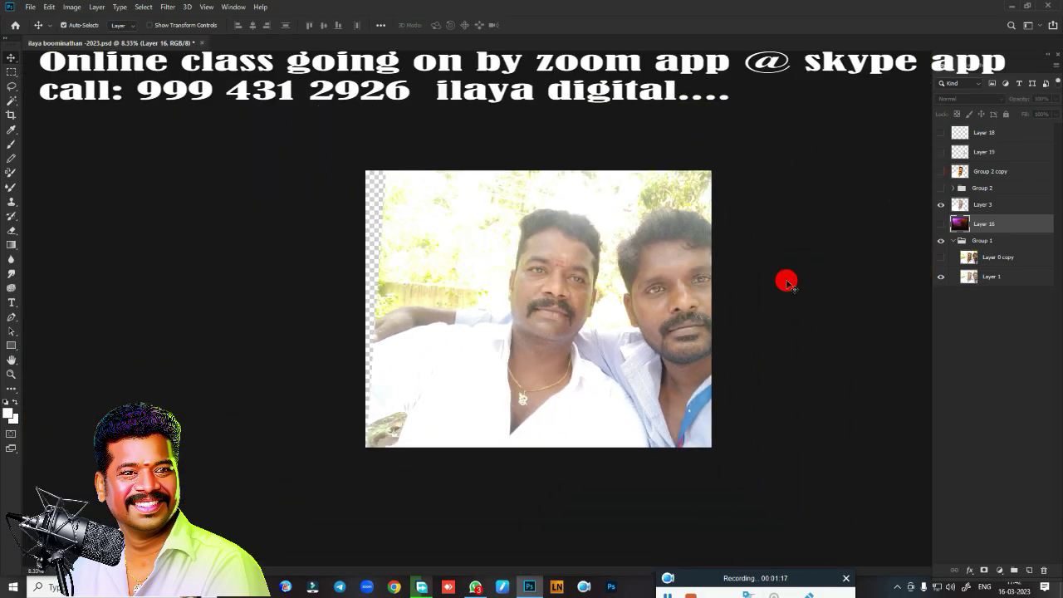
key(ctrl+plus)
key(ctrl+plus)
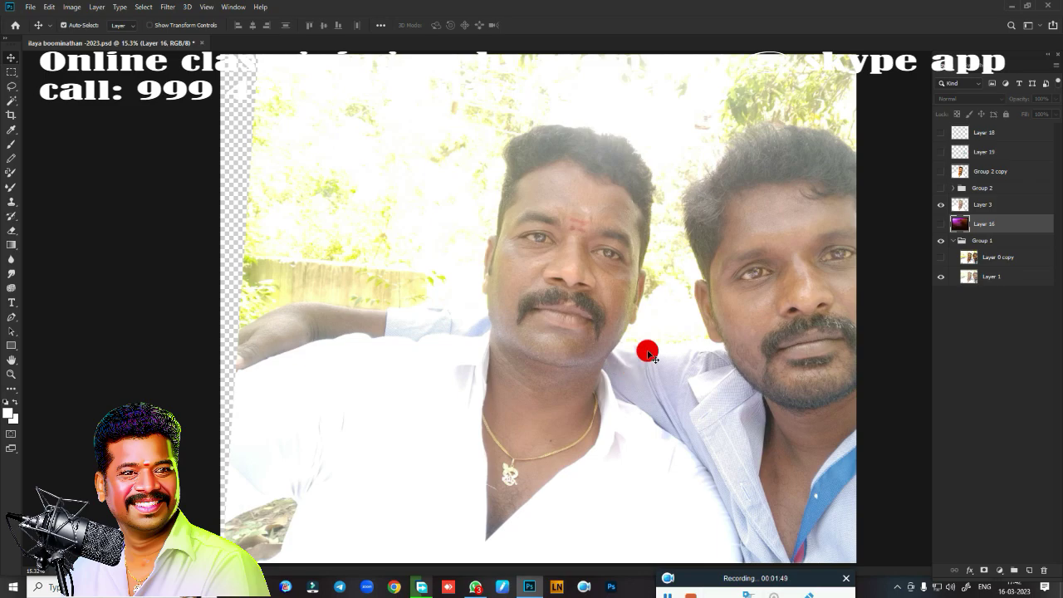
Show Layer 1, hide Layer 3, compare with Layer 0 copy, and zoom in on the faces.
click(940, 276)
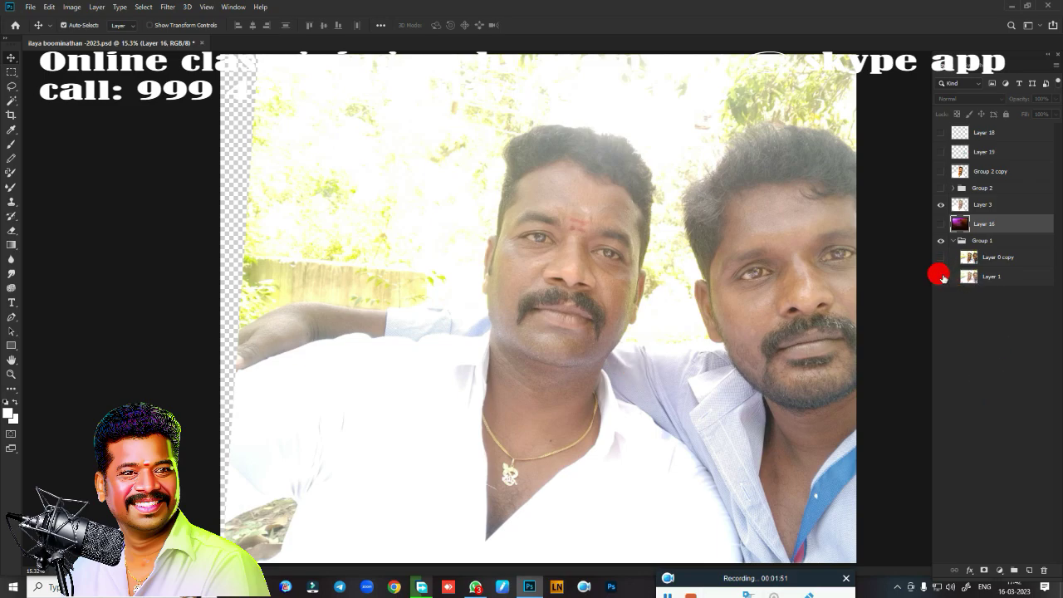
click(941, 206)
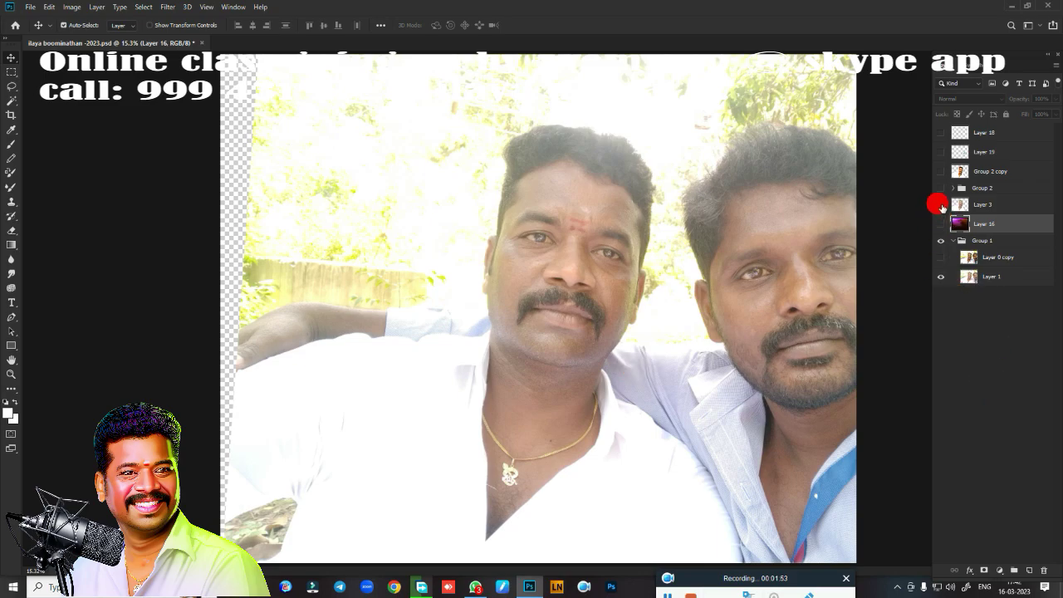
click(940, 258)
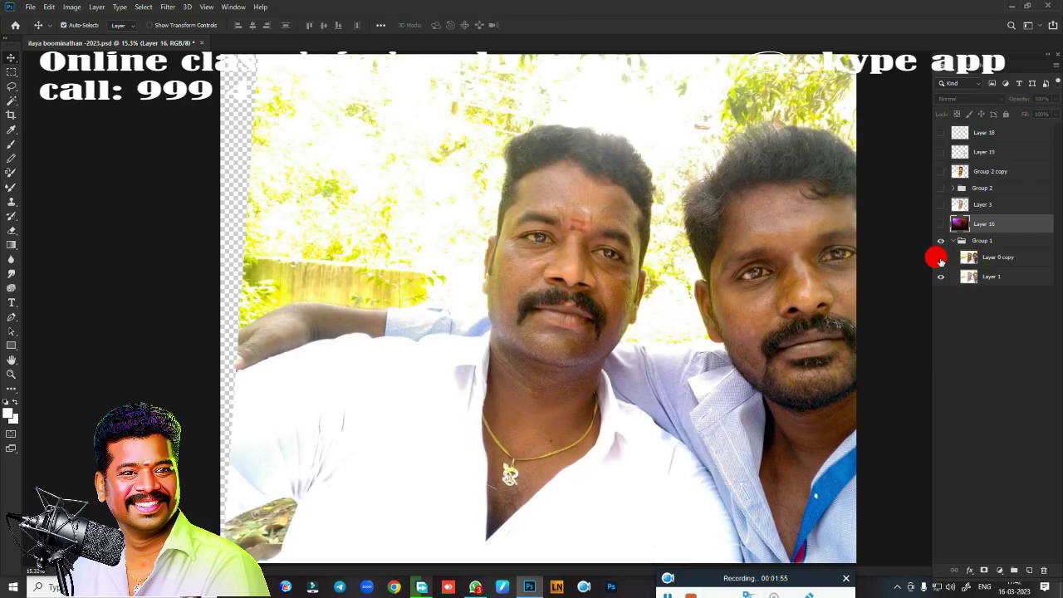
click(941, 258)
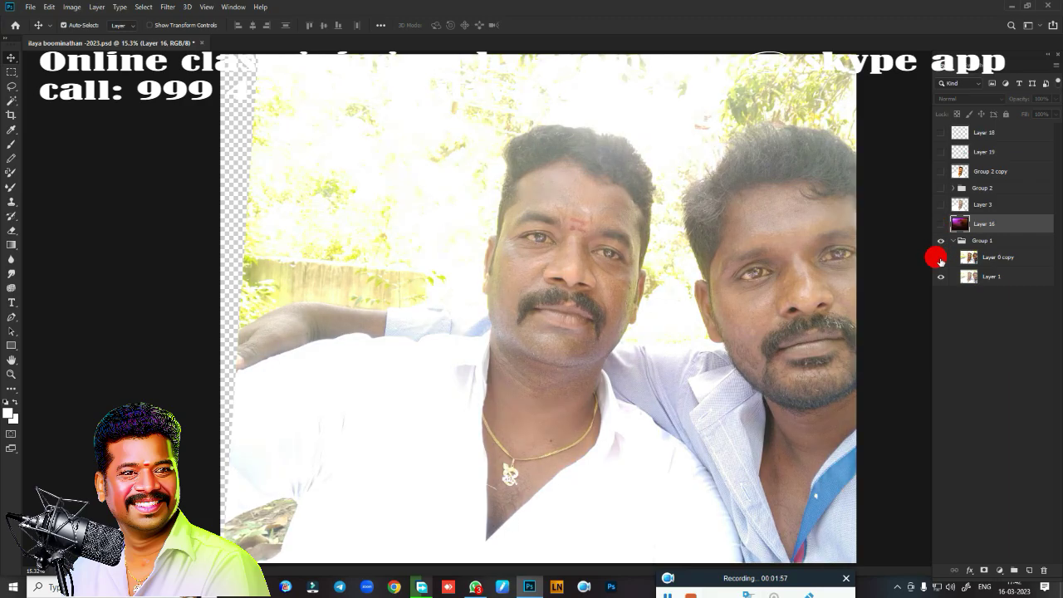
click(940, 258)
key(ctrl+plus)
key(ctrl+plus)
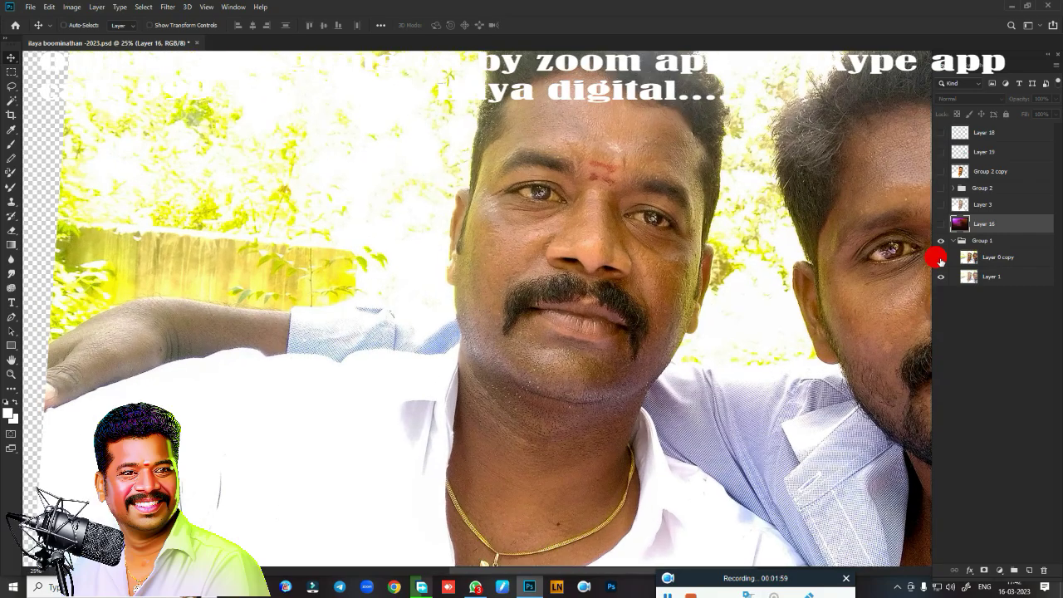
drag(662, 267, 521, 262)
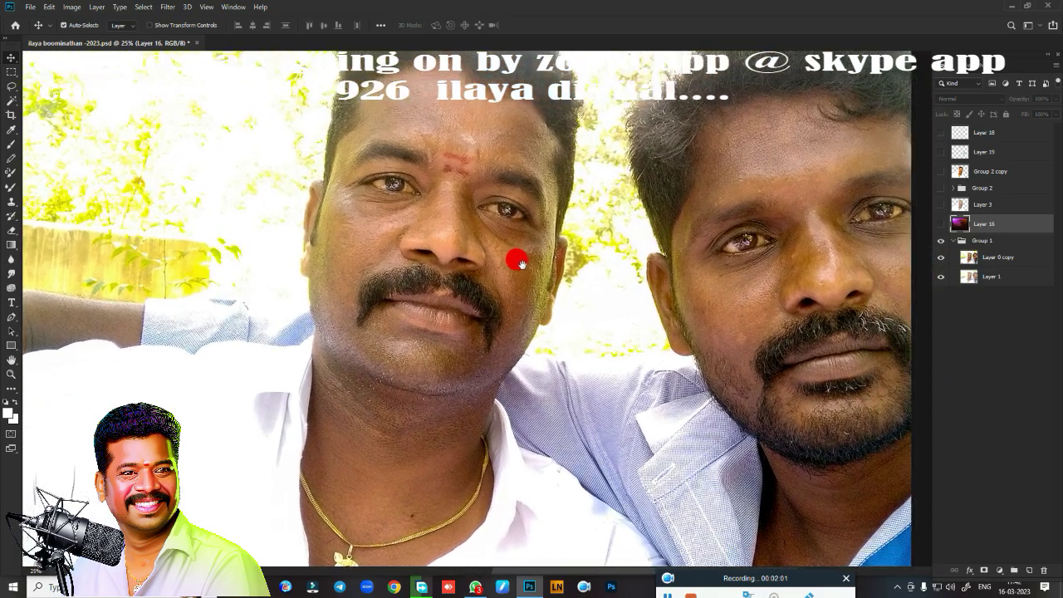
Hide Layer 0 copy and duplicate Layer 1 into Layer 1 copy.
click(941, 259)
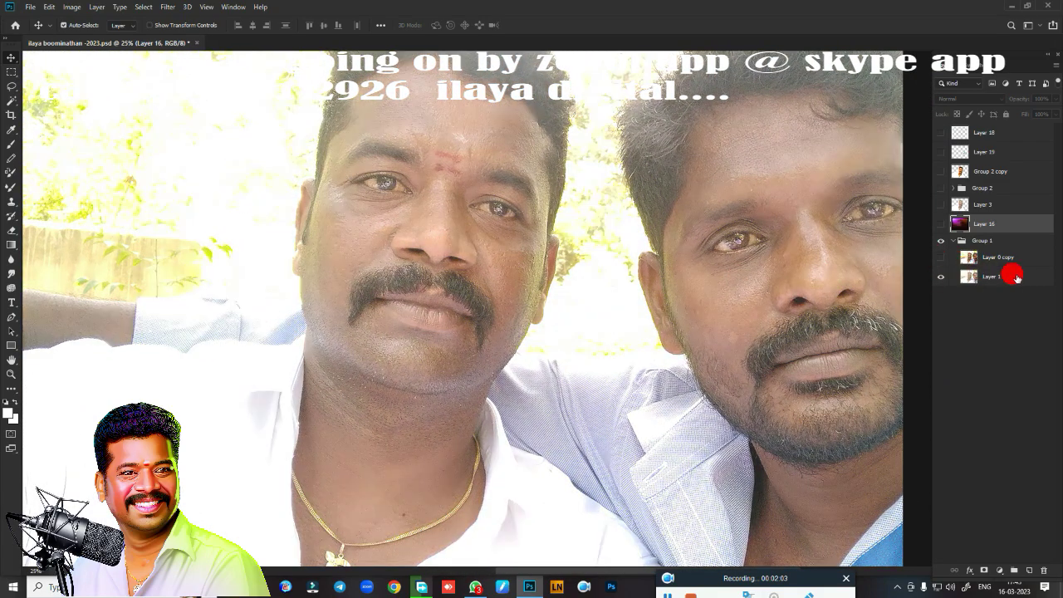
click(1016, 279)
key(ctrl+j)
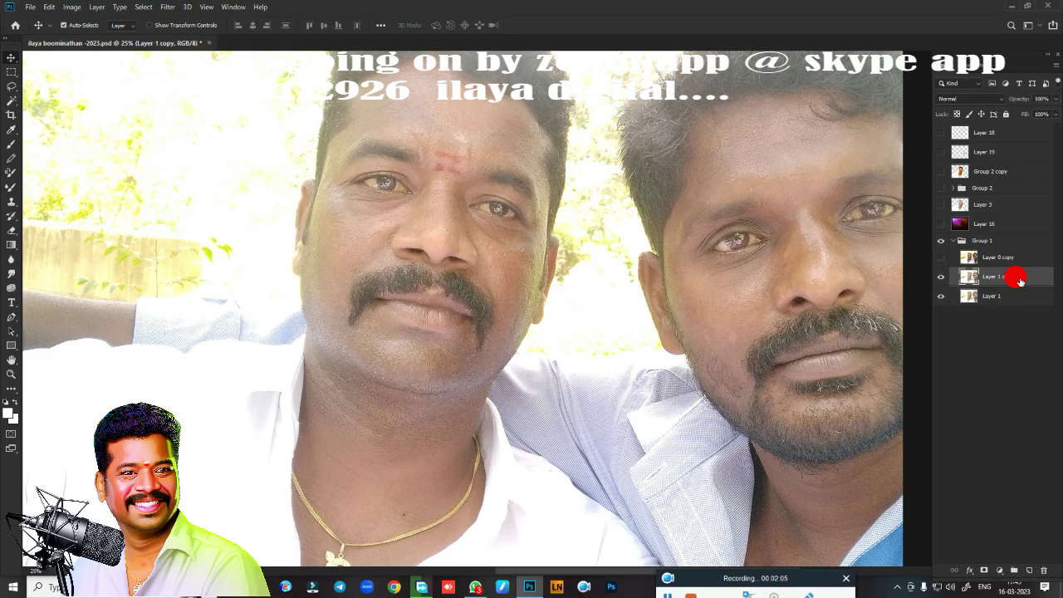
Apply Camera Raw to Layer 1 copy: Exposure -0.35, Contrast +41, Dehaze +32, Shadows +39, Blacks -74.
key(ctrl)
key(ctrl+shift+a)
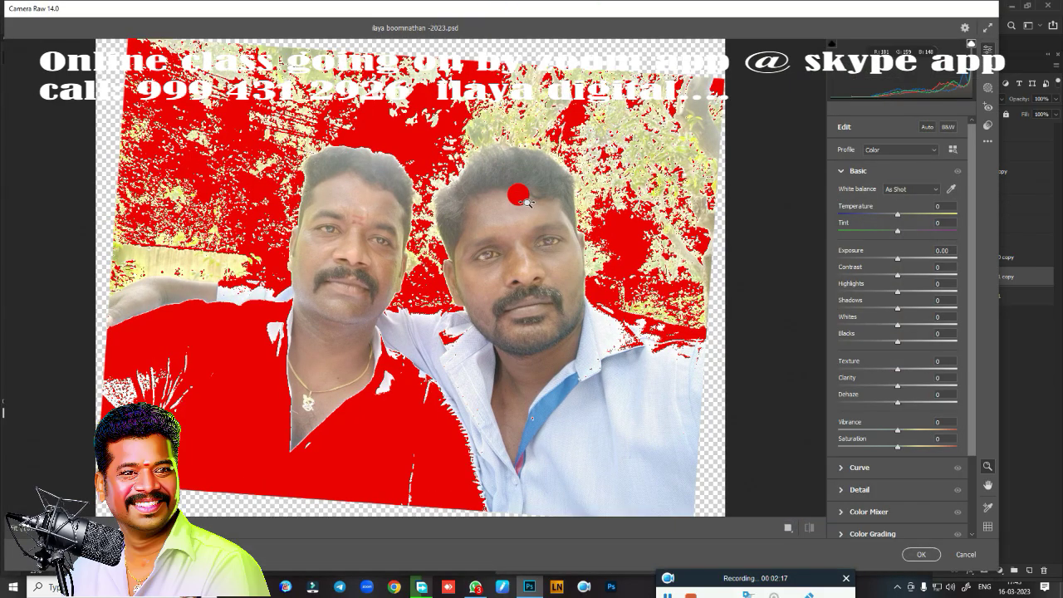
mouse_move(511, 183)
mouse_down()
mouse_move(585, 224)
mouse_move(724, 249)
mouse_up()
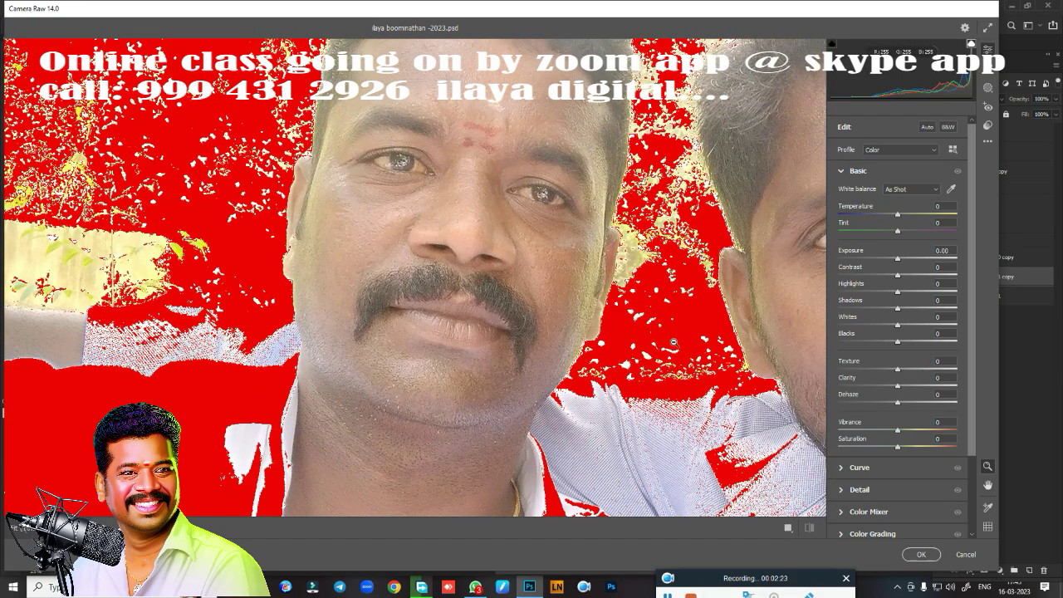
click(840, 172)
click(841, 171)
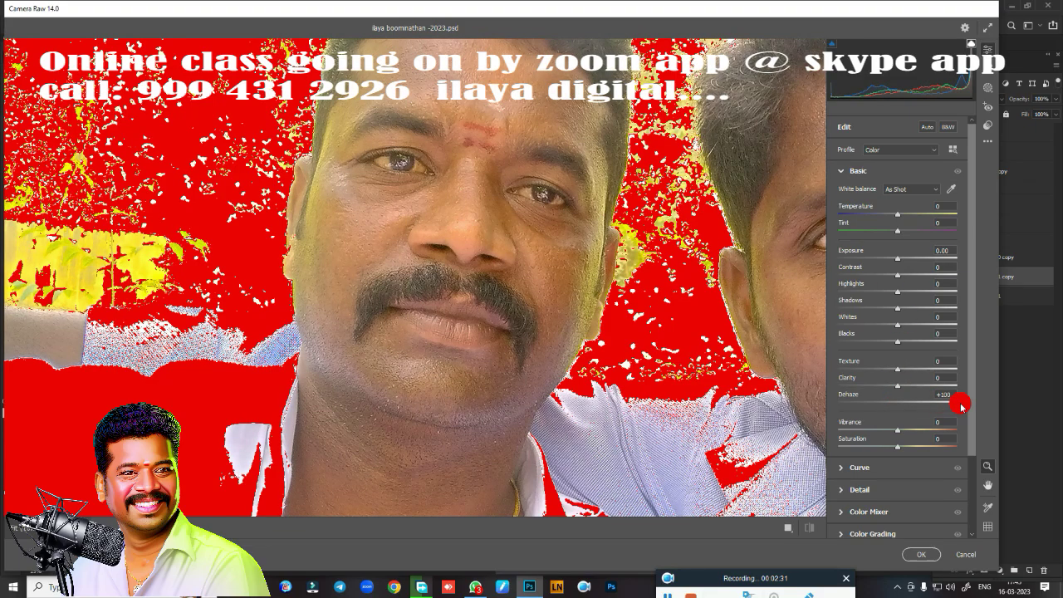
mouse_move(971, 406)
mouse_down()
mouse_move(914, 404)
mouse_move(972, 416)
mouse_move(901, 420)
mouse_move(947, 421)
mouse_move(918, 422)
mouse_up()
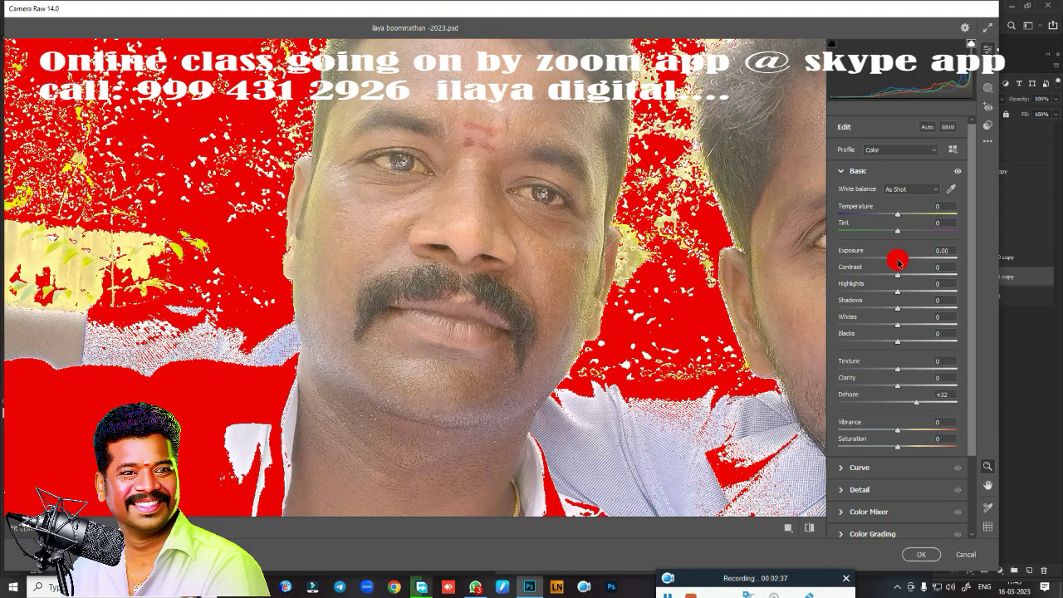
drag(898, 263, 894, 265)
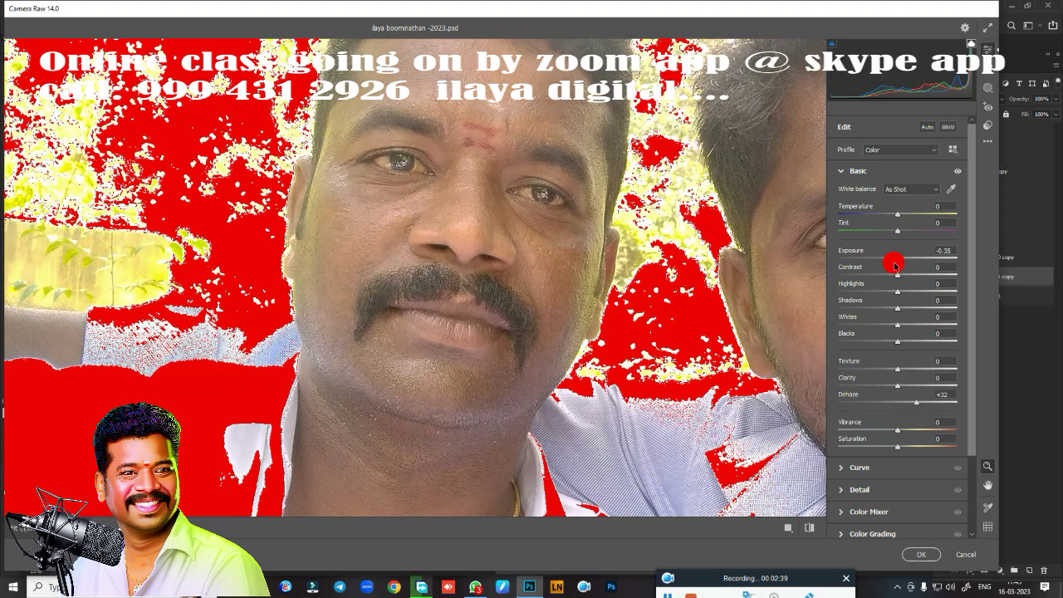
mouse_move(900, 279)
mouse_down()
mouse_move(926, 277)
mouse_move(899, 294)
mouse_up()
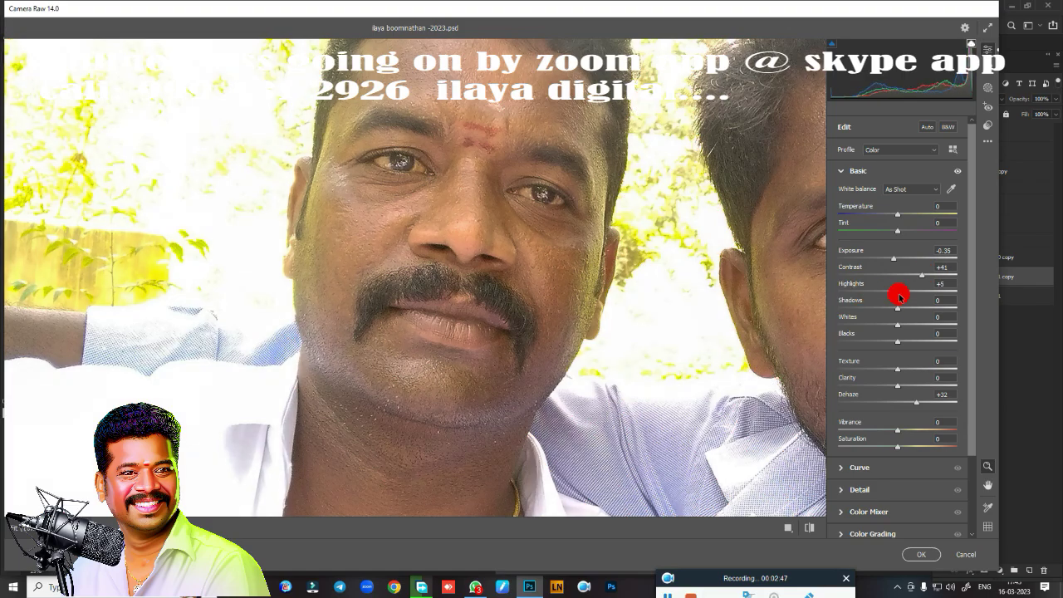
mouse_move(914, 307)
mouse_down()
mouse_move(841, 351)
mouse_move(852, 345)
mouse_up()
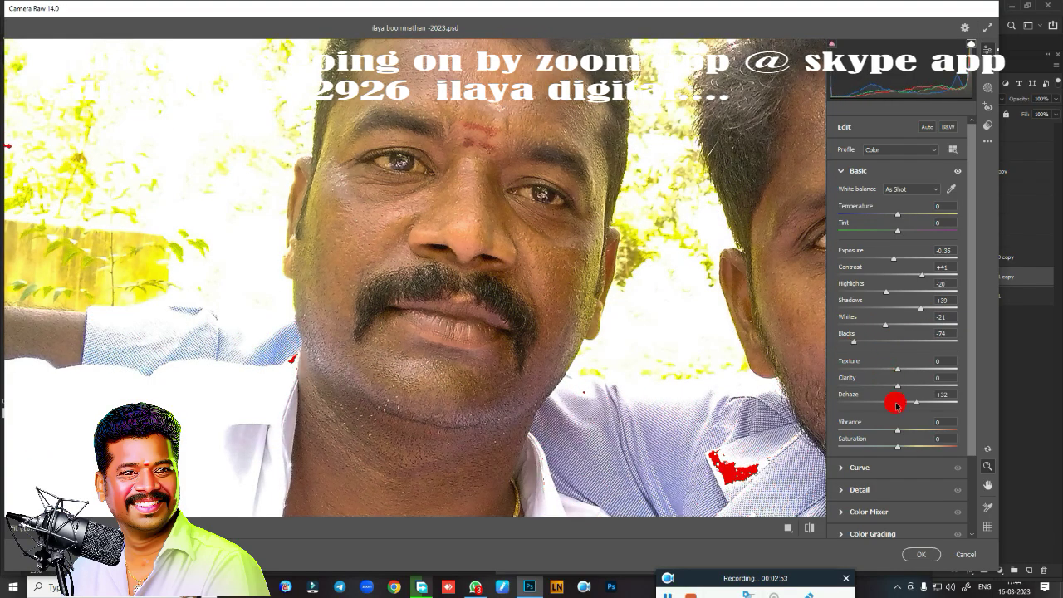
click(917, 556)
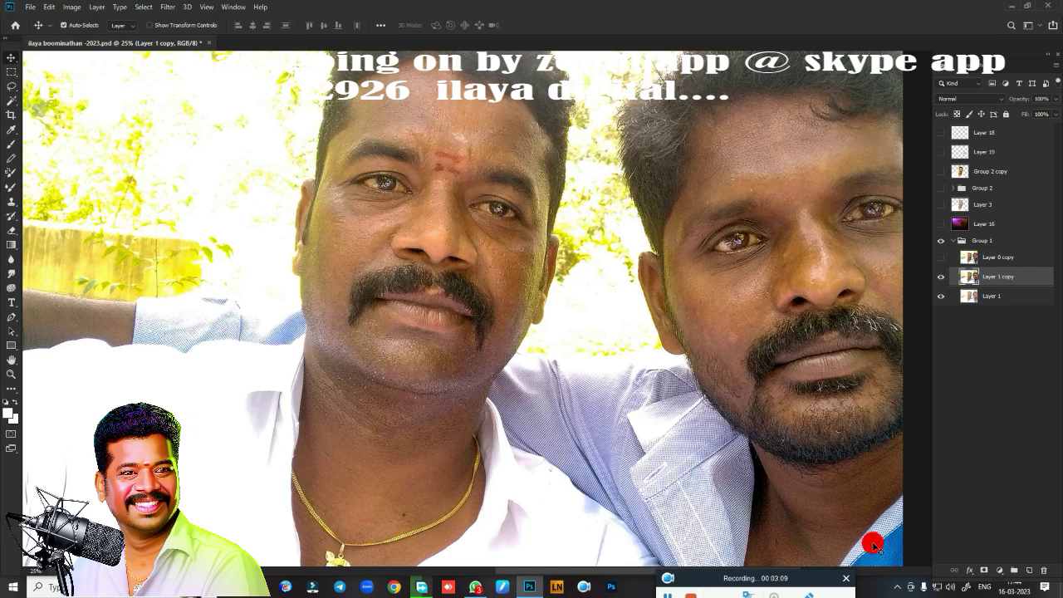
Pick the Smudge tool, then hide Layer 1 and show Layer 16's magenta backdrop.
click(17, 358)
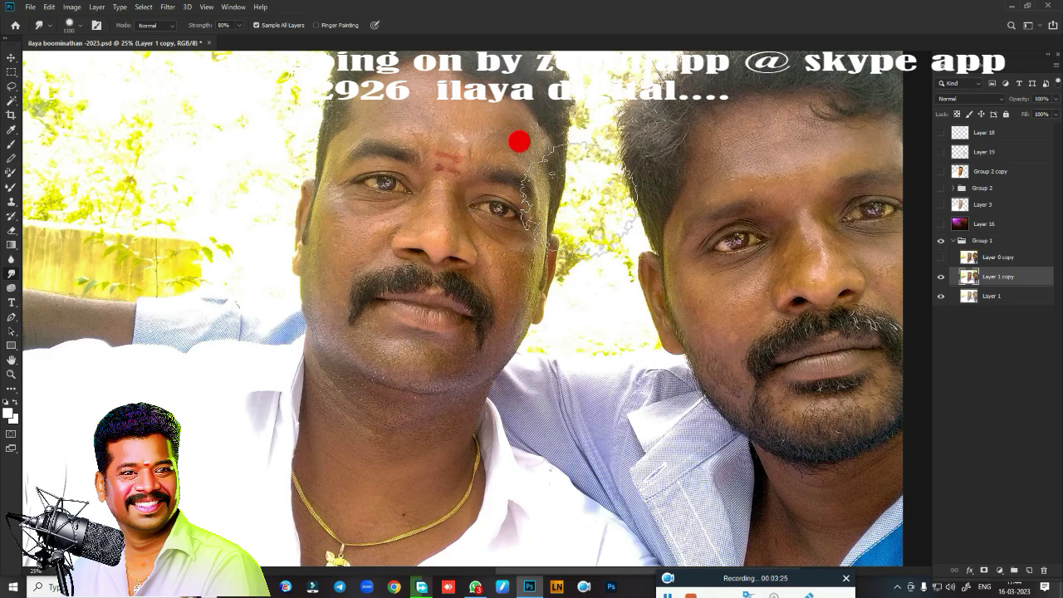
click(939, 258)
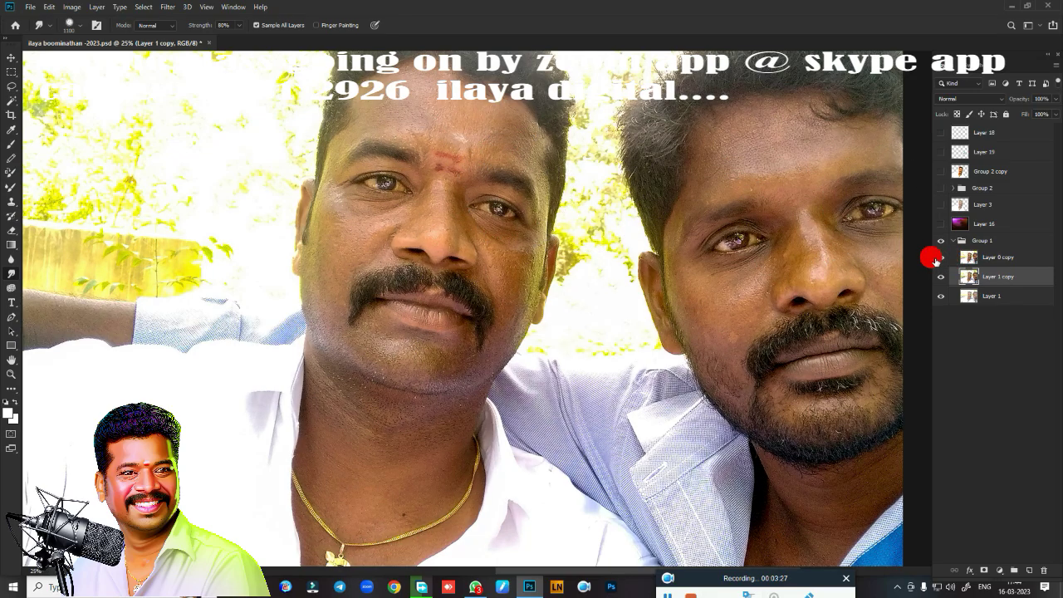
click(937, 258)
click(938, 258)
click(938, 258)
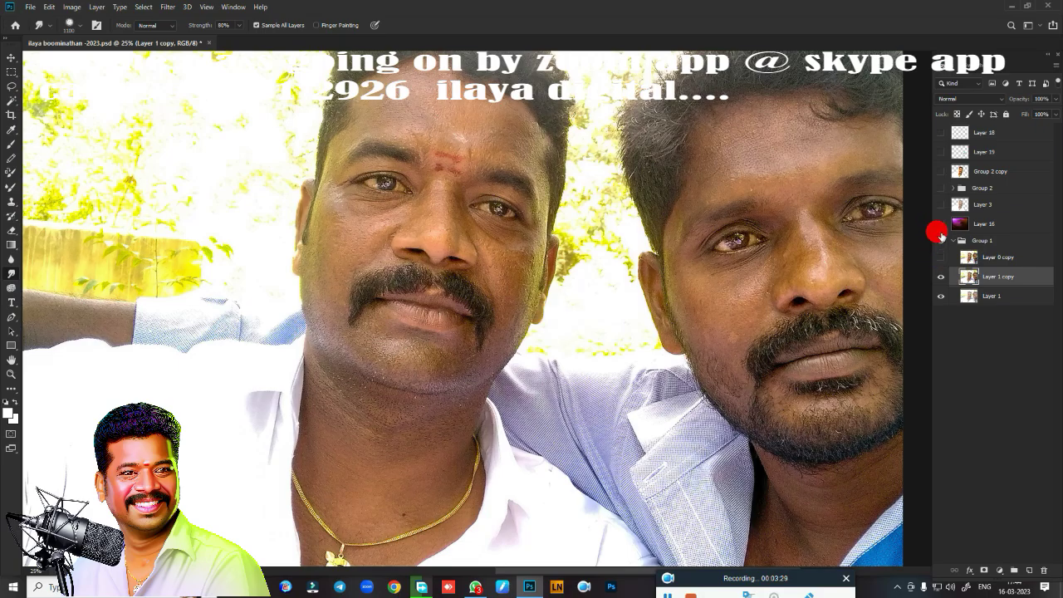
click(940, 296)
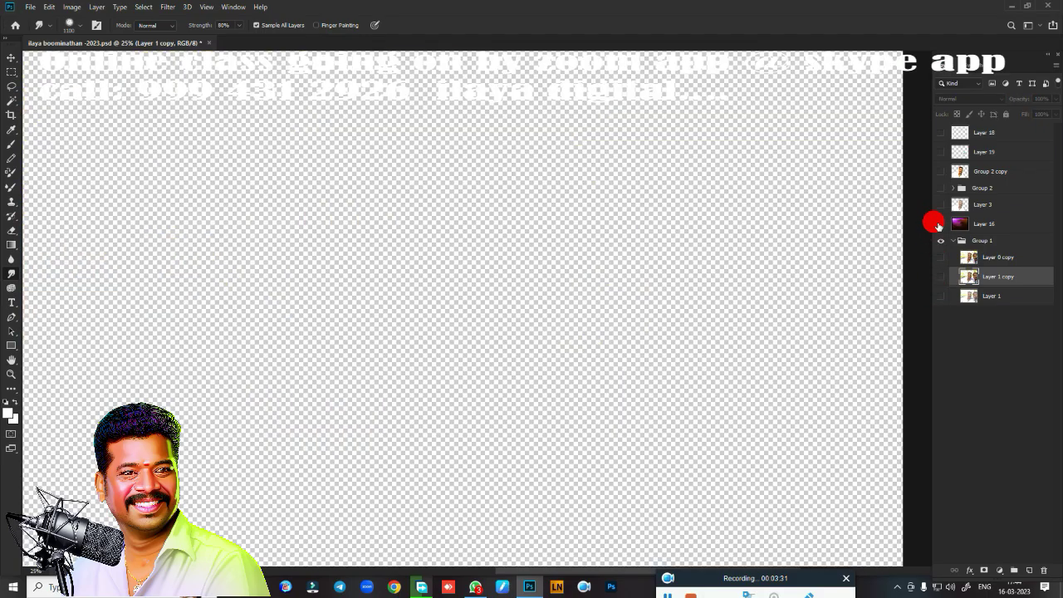
click(940, 223)
Show Layer 3 and Group 2, hide Layers 13–4, leaving Layer 2 copy visible.
key(ctrl+0)
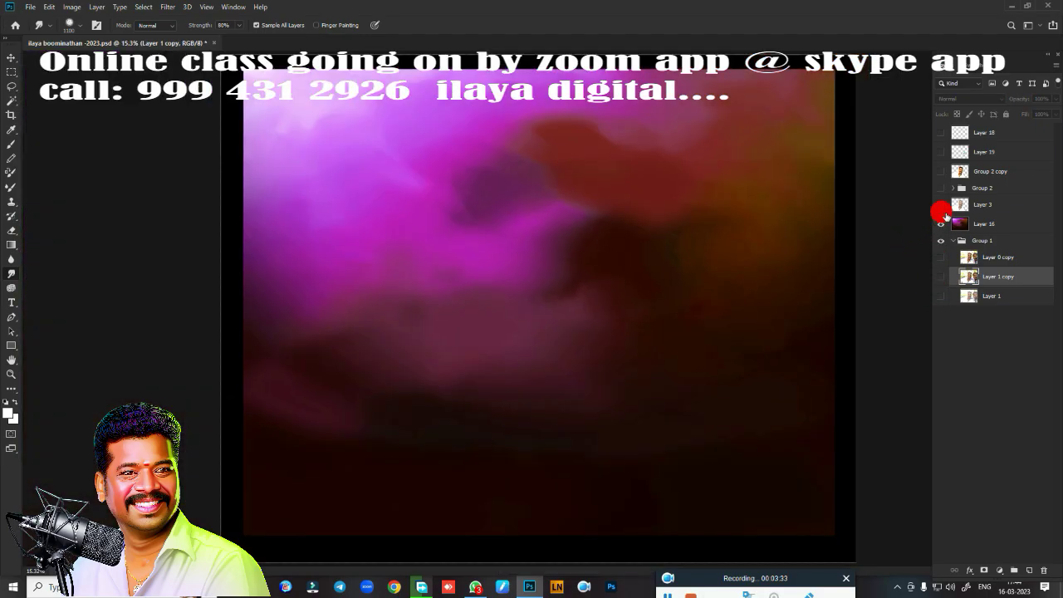
click(939, 209)
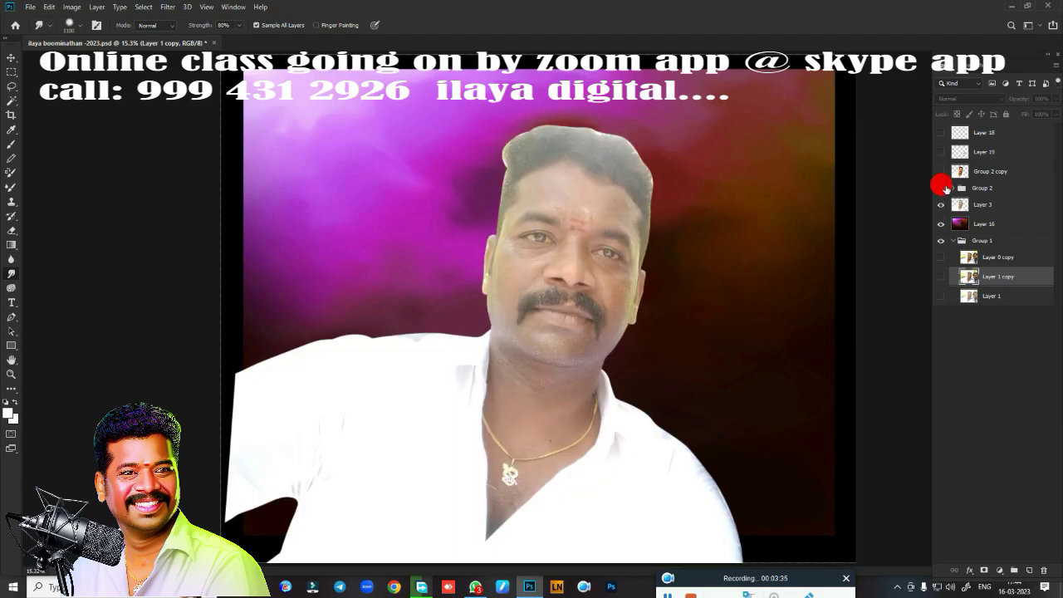
click(940, 188)
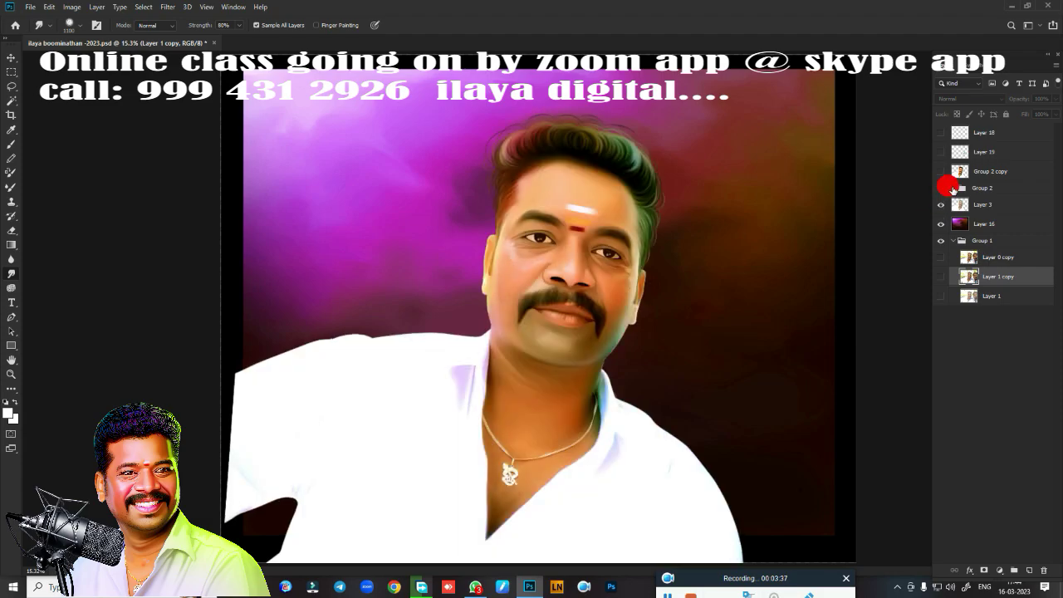
click(952, 189)
click(940, 244)
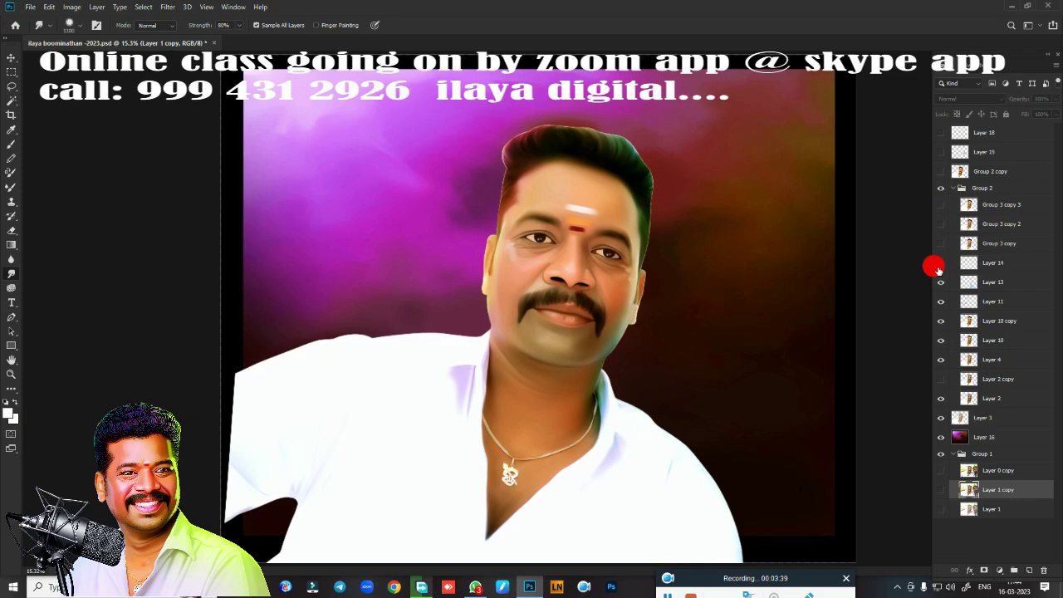
drag(940, 282, 946, 402)
click(941, 399)
click(941, 399)
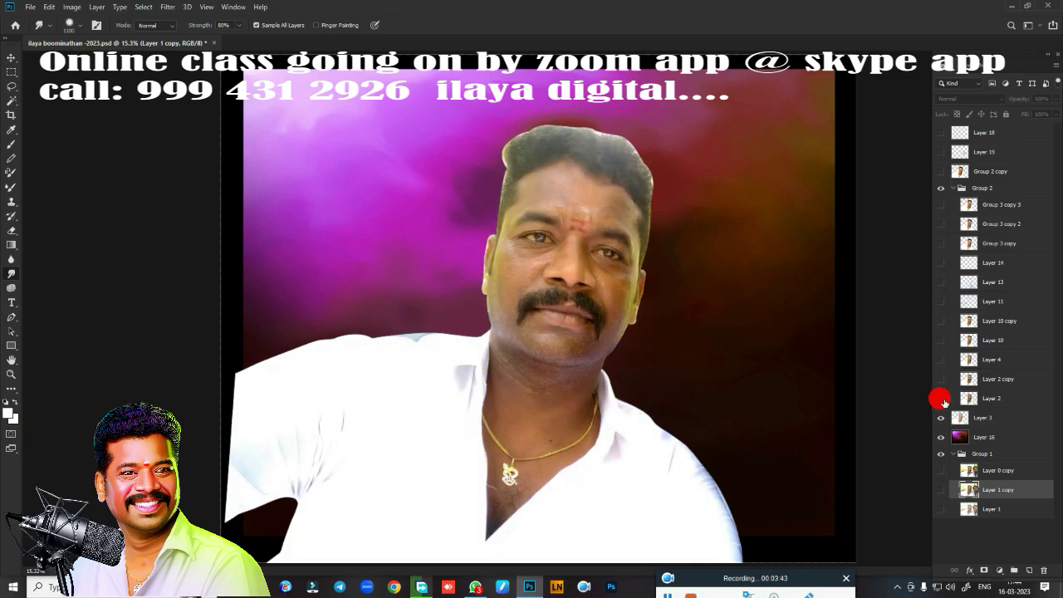
click(938, 379)
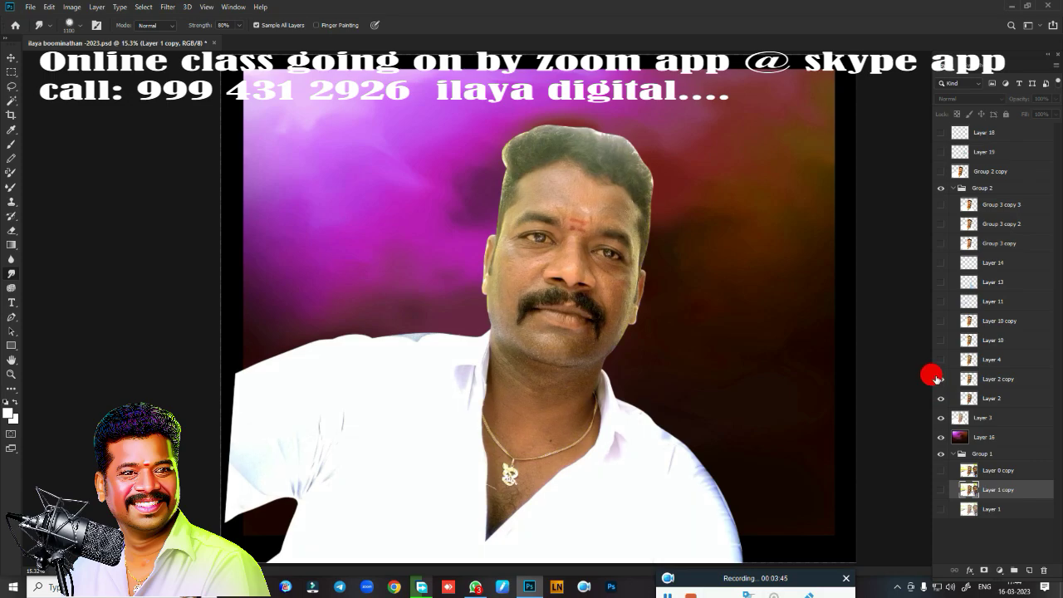
click(938, 379)
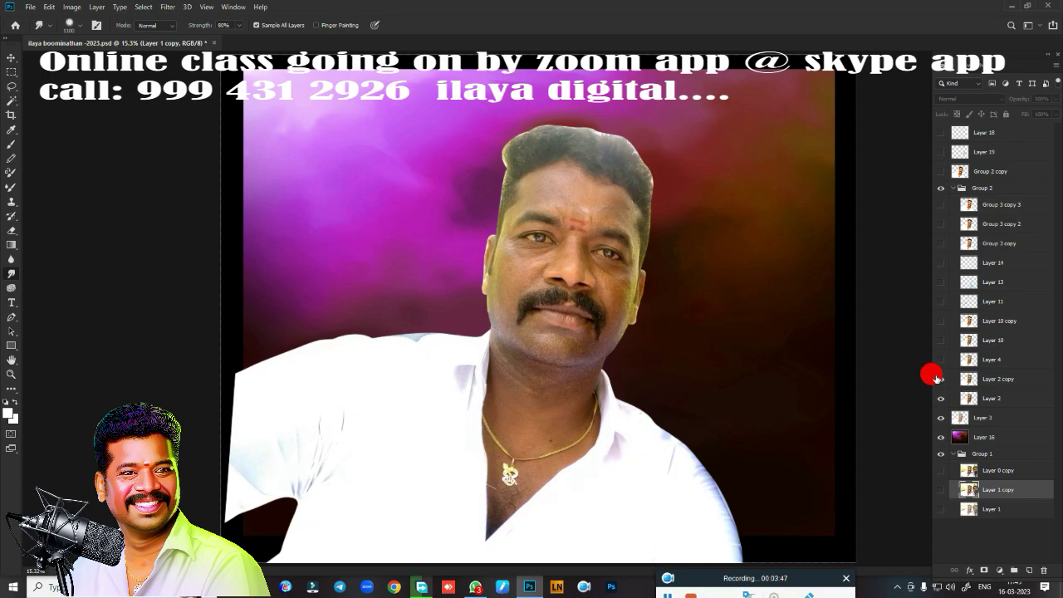
click(938, 378)
click(938, 359)
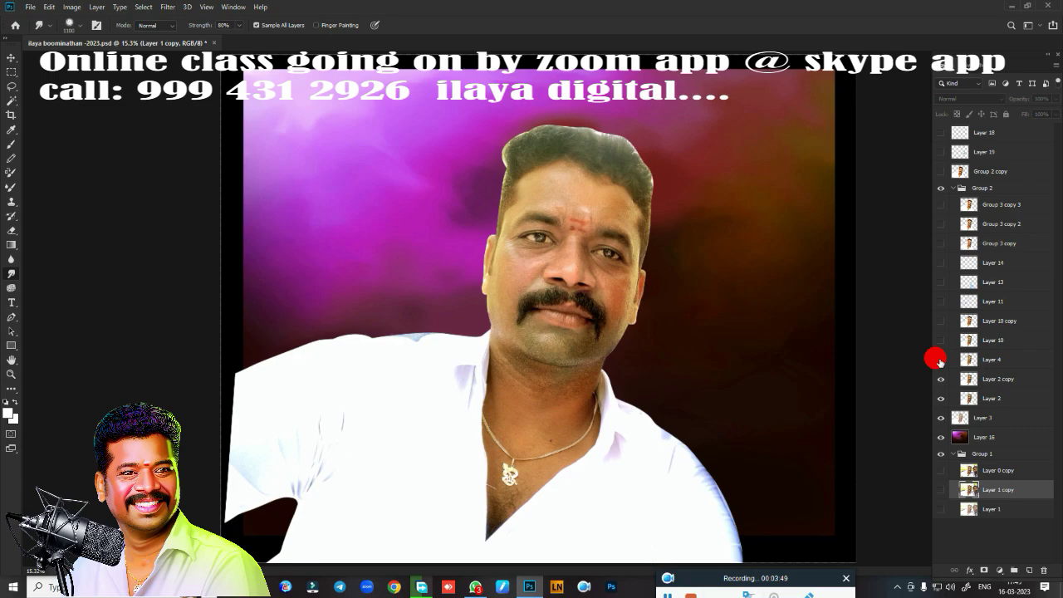
click(938, 359)
Duplicate Layer 2 copy into Layer 2 copy 2 and tilt the canvas view about -9°.
click(994, 386)
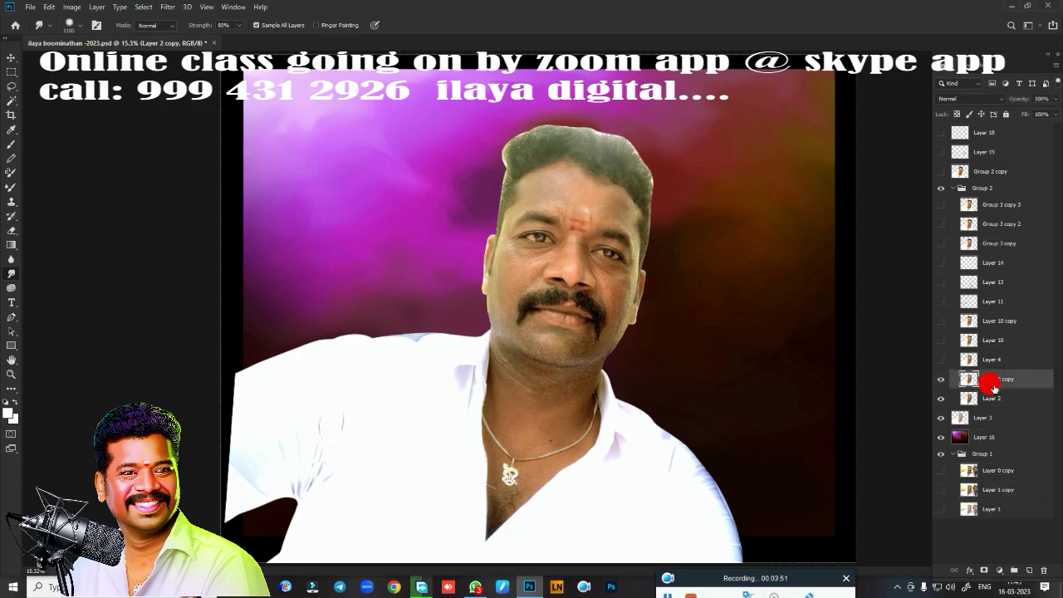
key(ctrl+j)
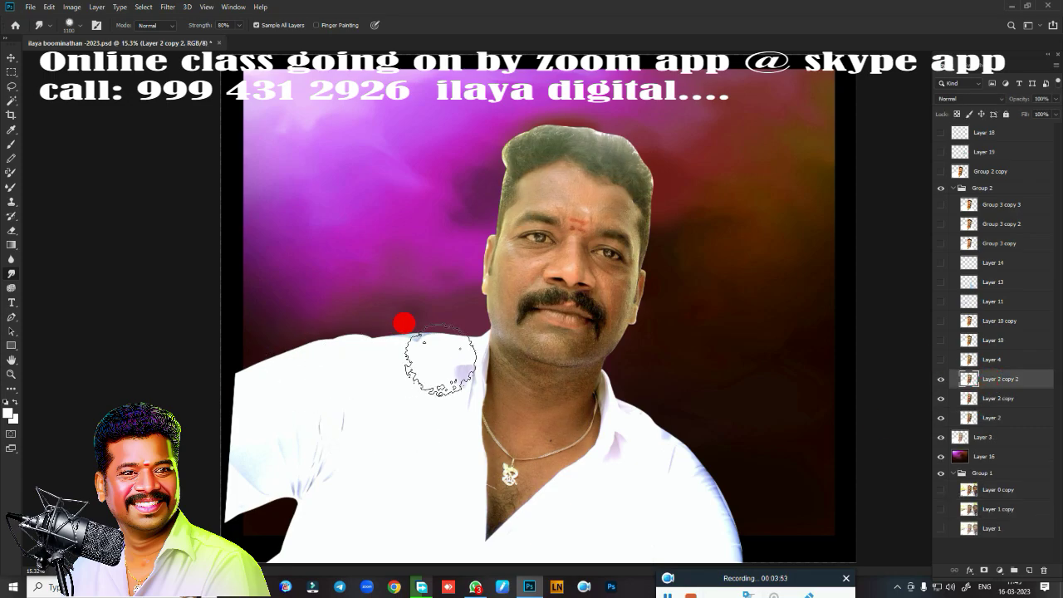
scroll(543, 339, up, 5)
scroll(541, 338, down, 2)
scroll(532, 247, right, 3)
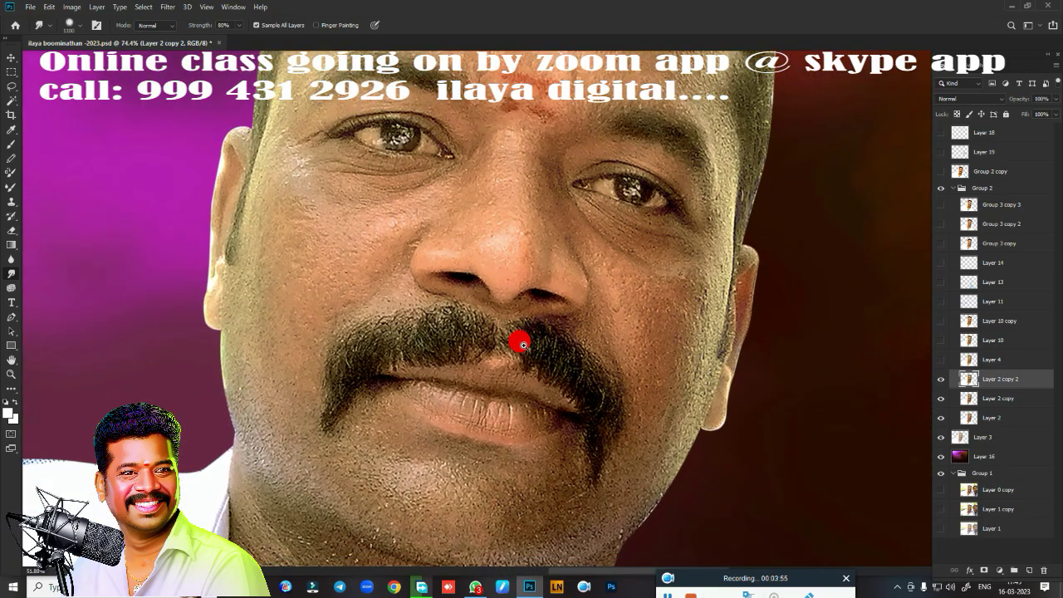
key(r)
drag(697, 332, 698, 309)
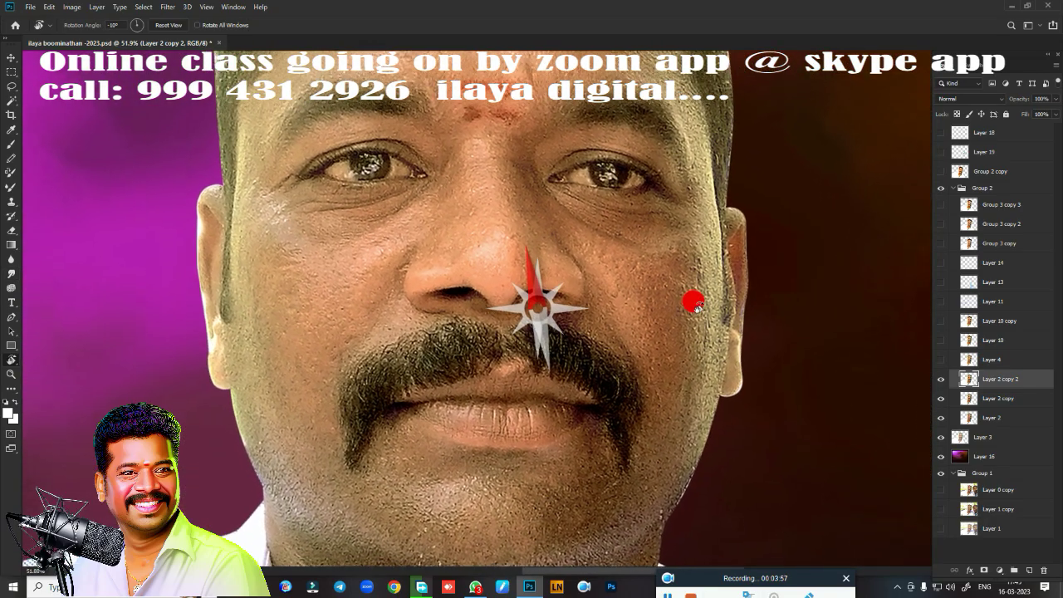
scroll(599, 298, down, 2)
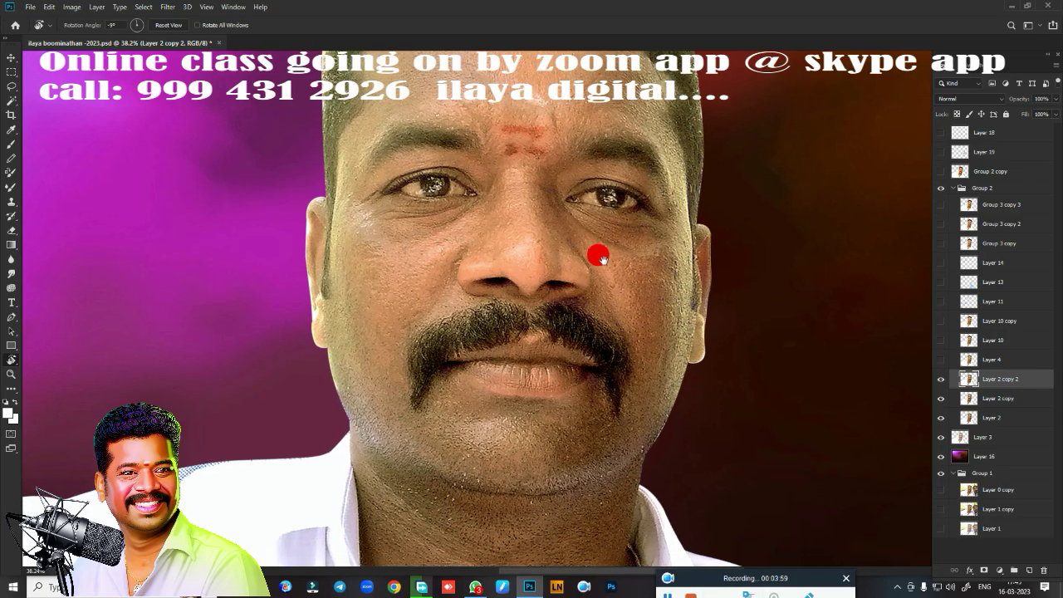
Try Overlay blending on Layer 2 copy 2, then set it back to Normal.
click(971, 98)
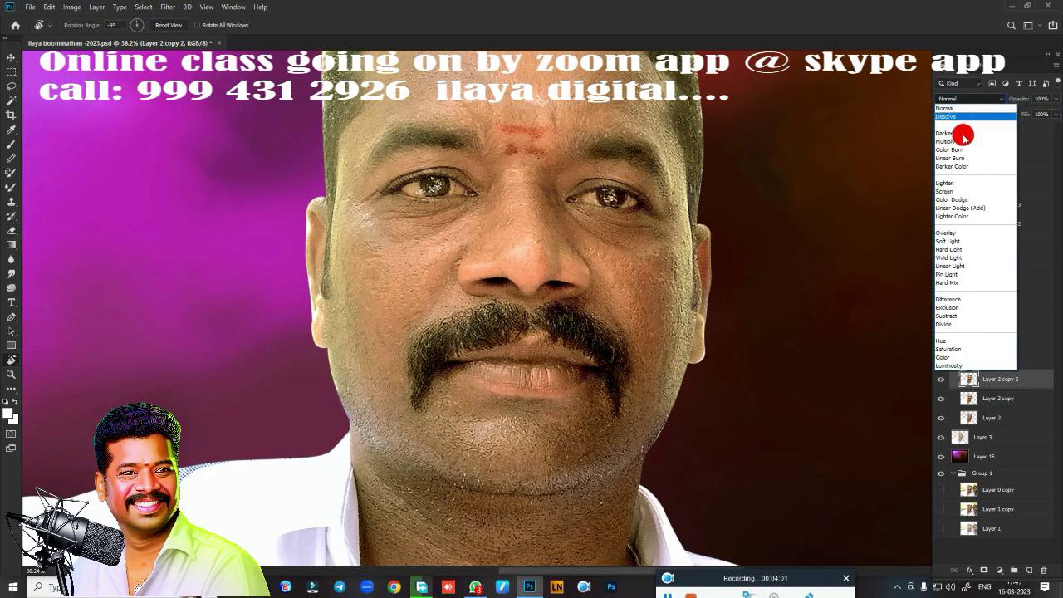
click(955, 232)
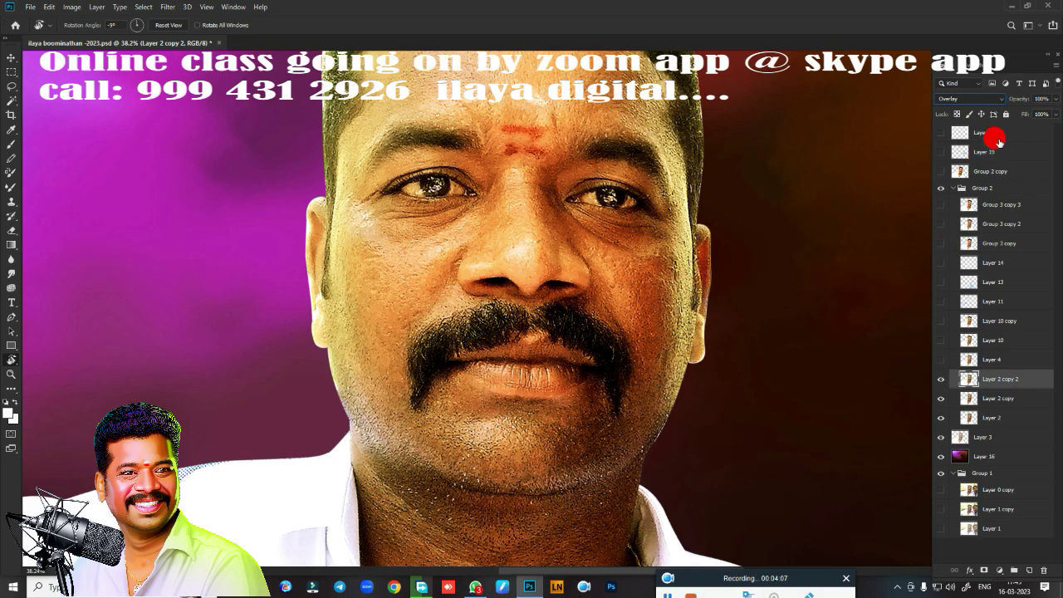
click(980, 99)
click(952, 106)
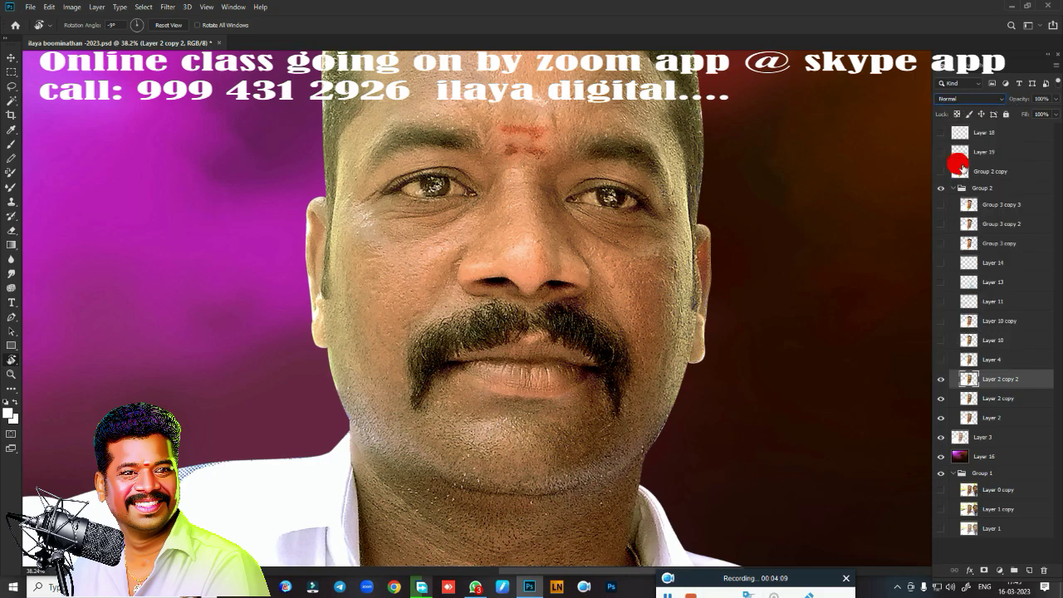
Add a new Layer 20 above Layer 2 copy 2 in Overlay blend mode.
click(1028, 569)
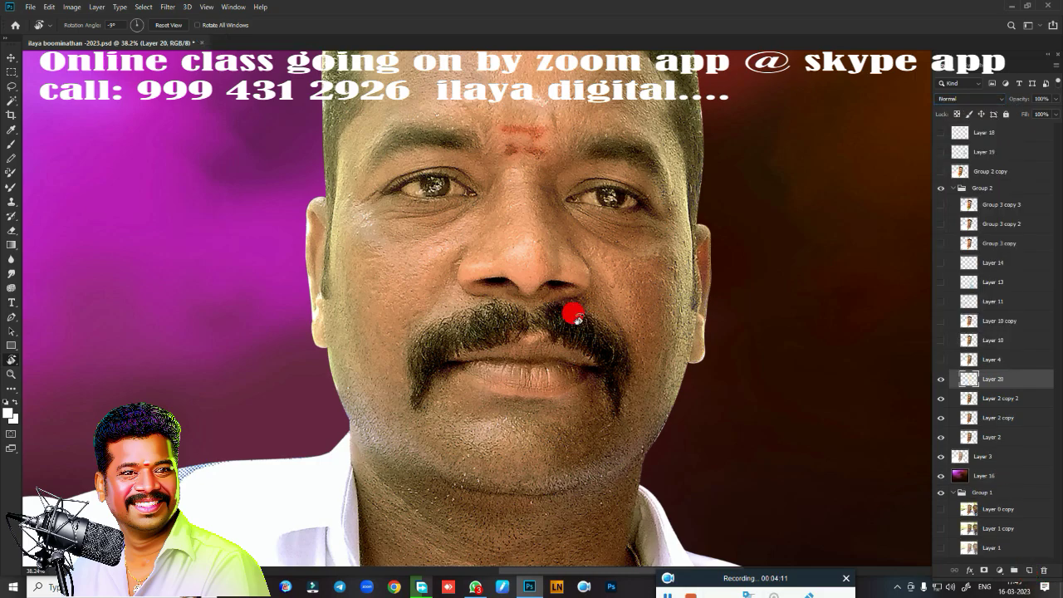
click(969, 99)
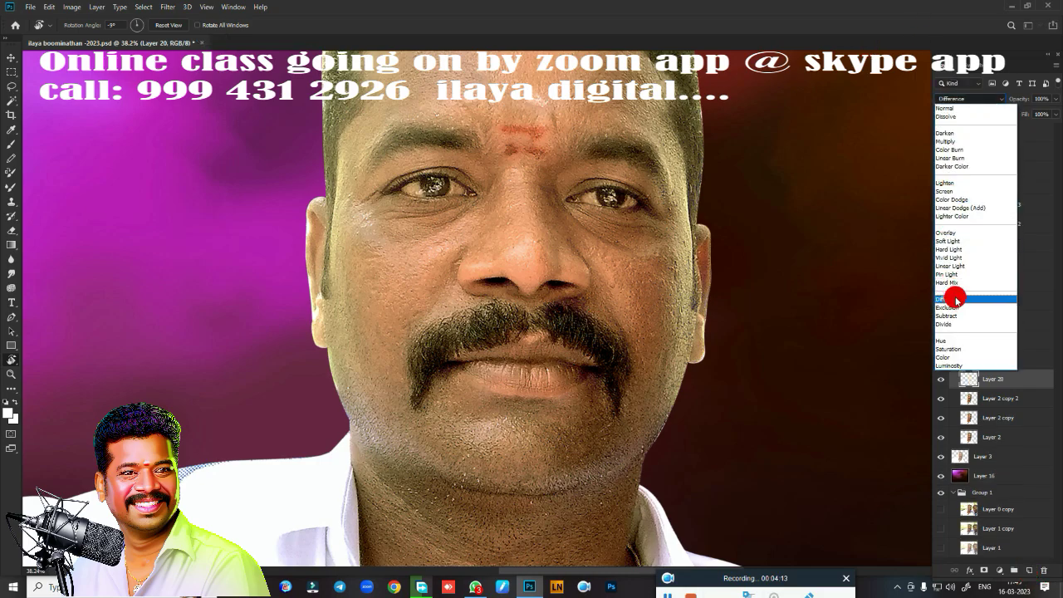
click(956, 235)
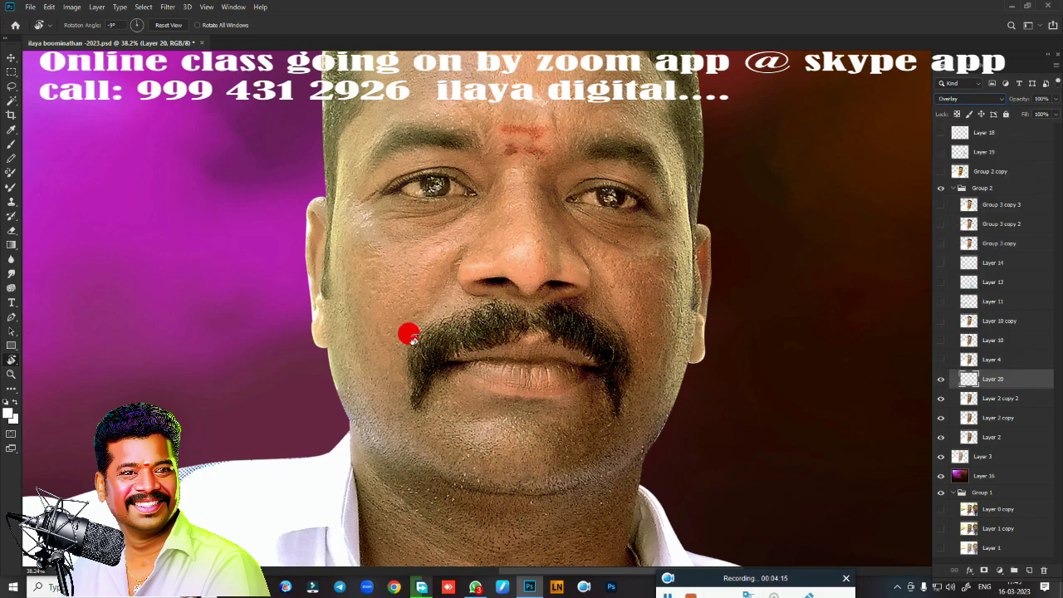
Choose a soft round 900 px, 0%-hardness brush and move Brush Settings off the face.
key(b)
click(480, 286)
right_click(488, 290)
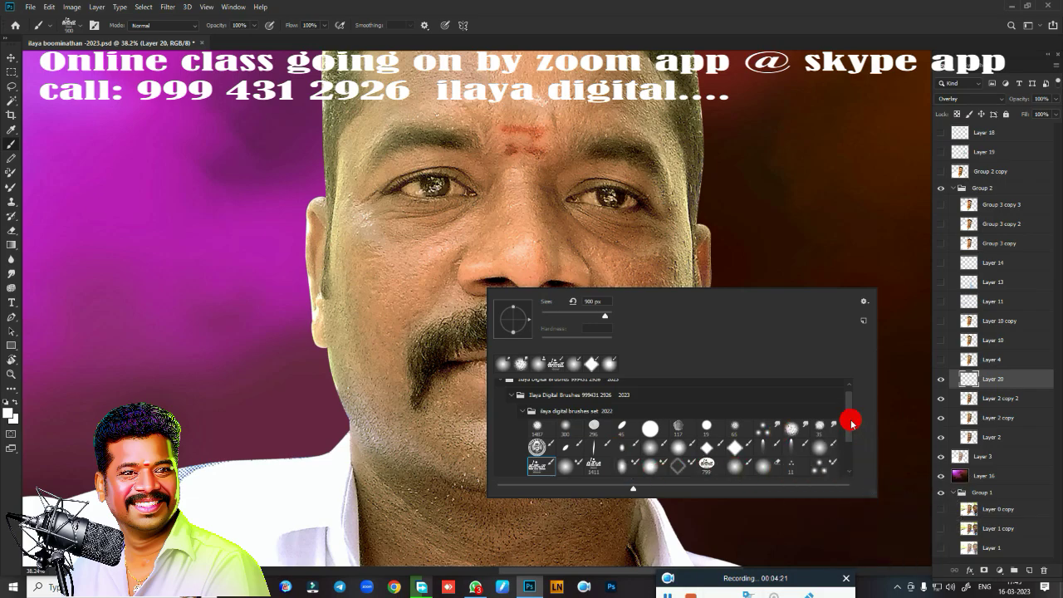
drag(851, 422, 850, 430)
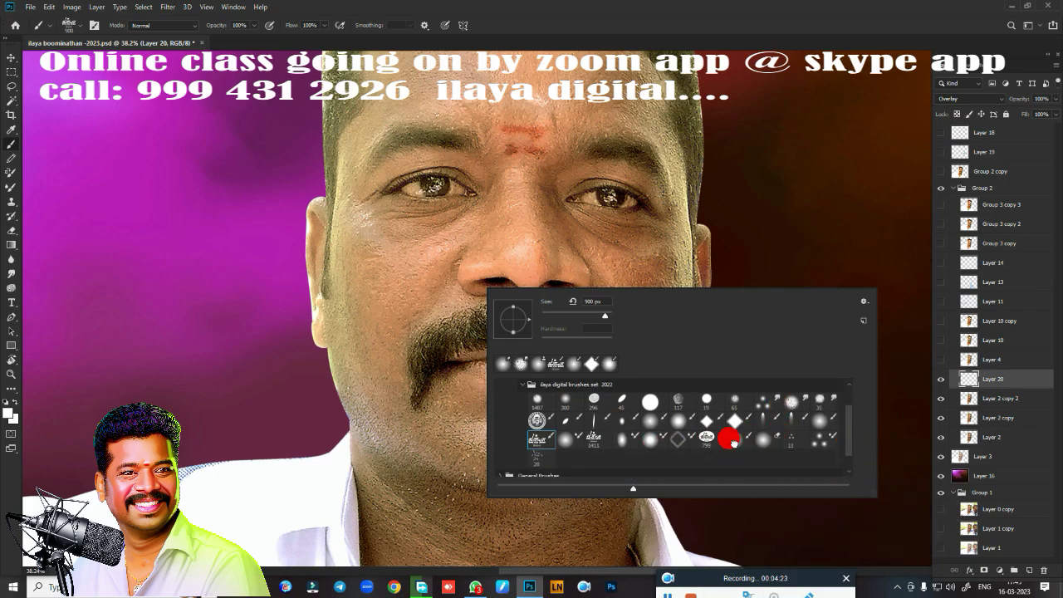
click(733, 443)
click(662, 13)
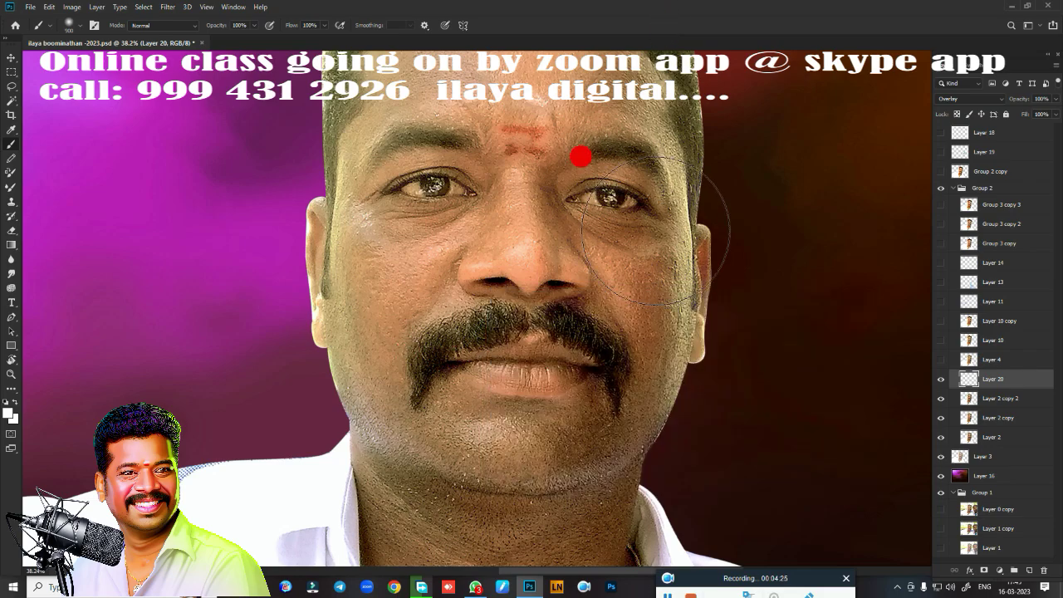
key(F5)
mouse_move(920, 233)
mouse_down()
mouse_move(723, 116)
mouse_move(785, 112)
mouse_up()
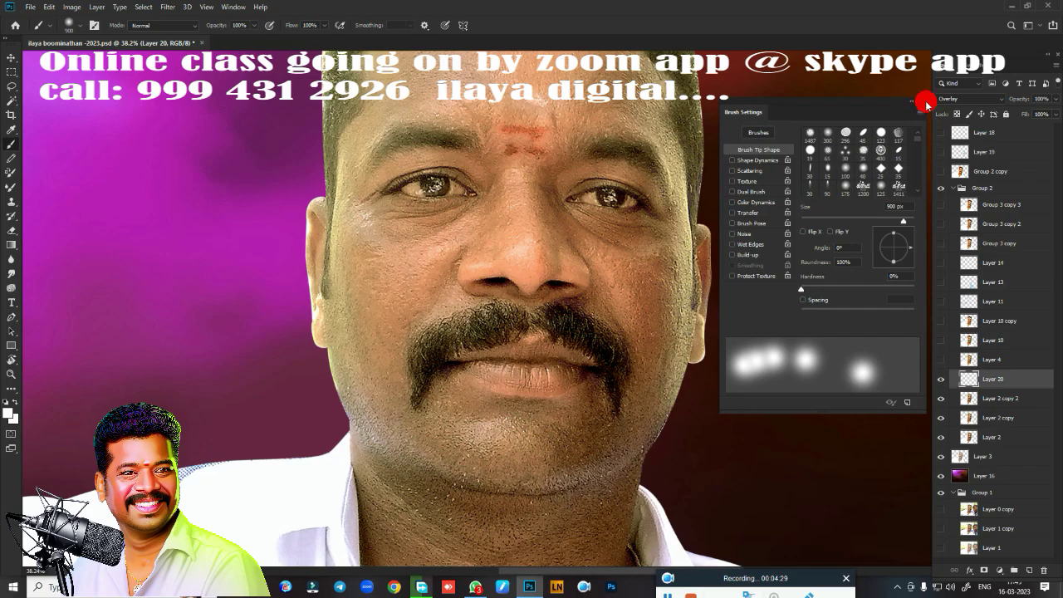
drag(883, 104, 210, 93)
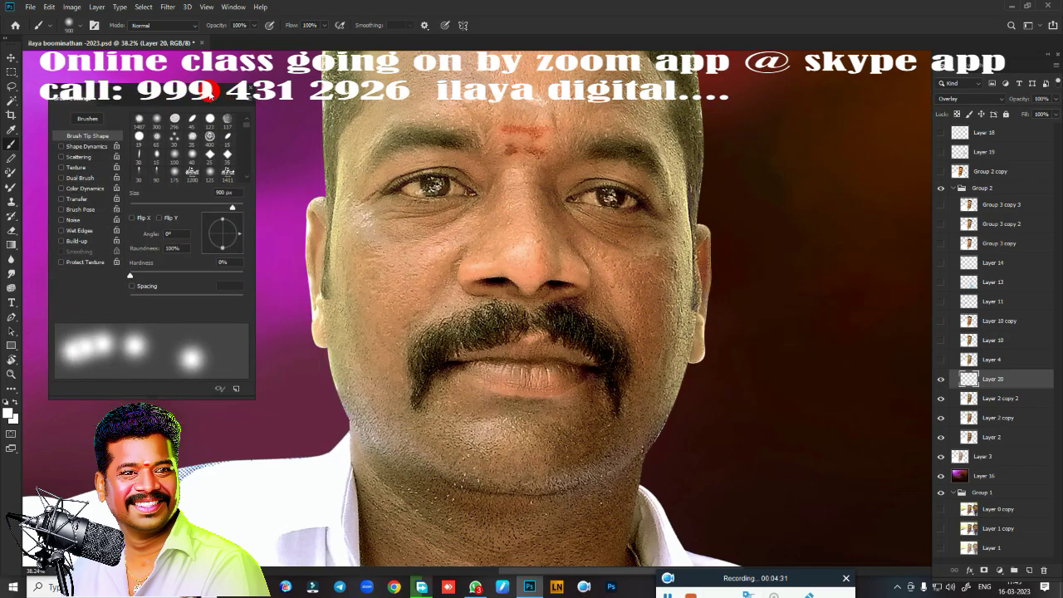
click(511, 192)
key(ctrl+minus)
key(ctrl+minus)
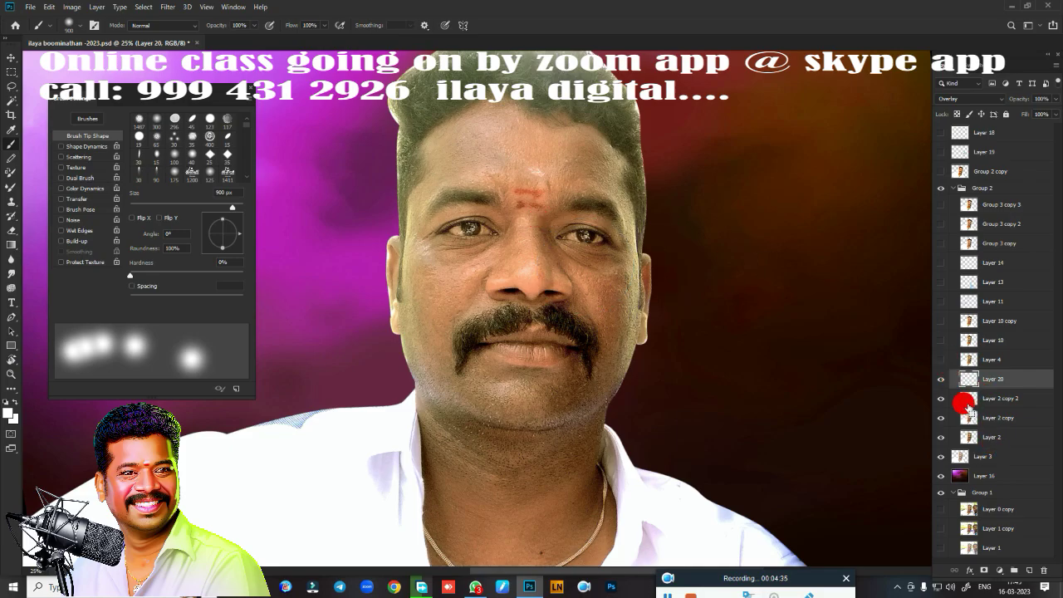
Paint a yellow overlay tint over the hair with a 1500 px brush.
ctrl+click(968, 407)
key(ctrl+minus)
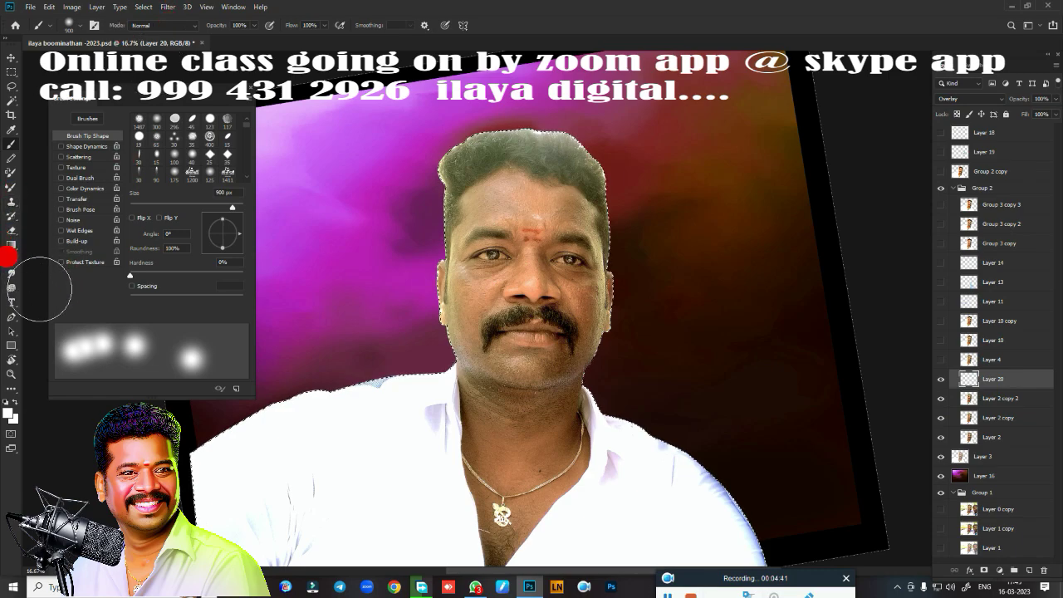
click(970, 68)
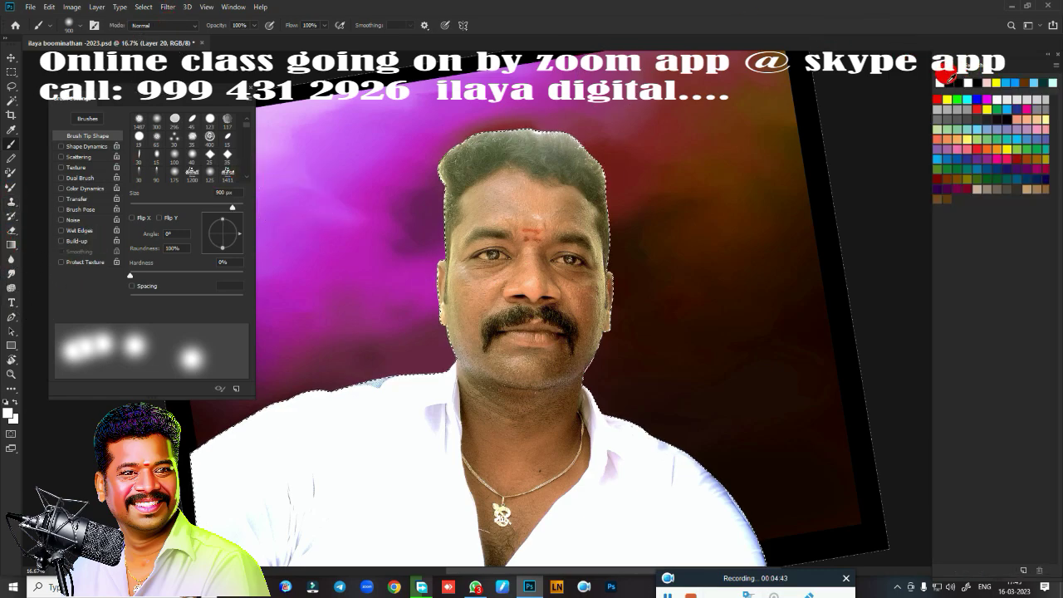
click(946, 98)
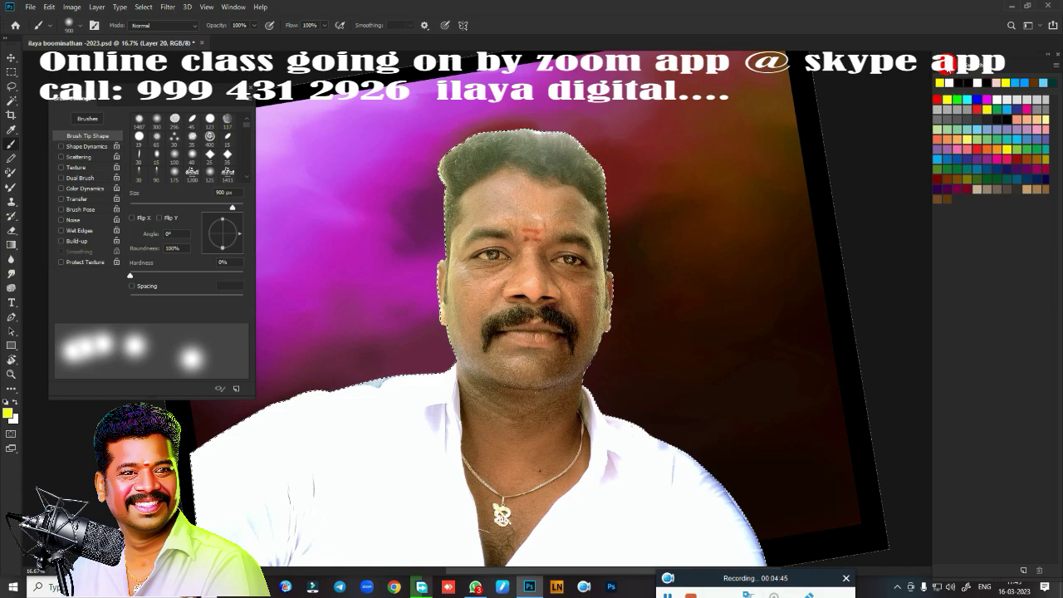
click(945, 64)
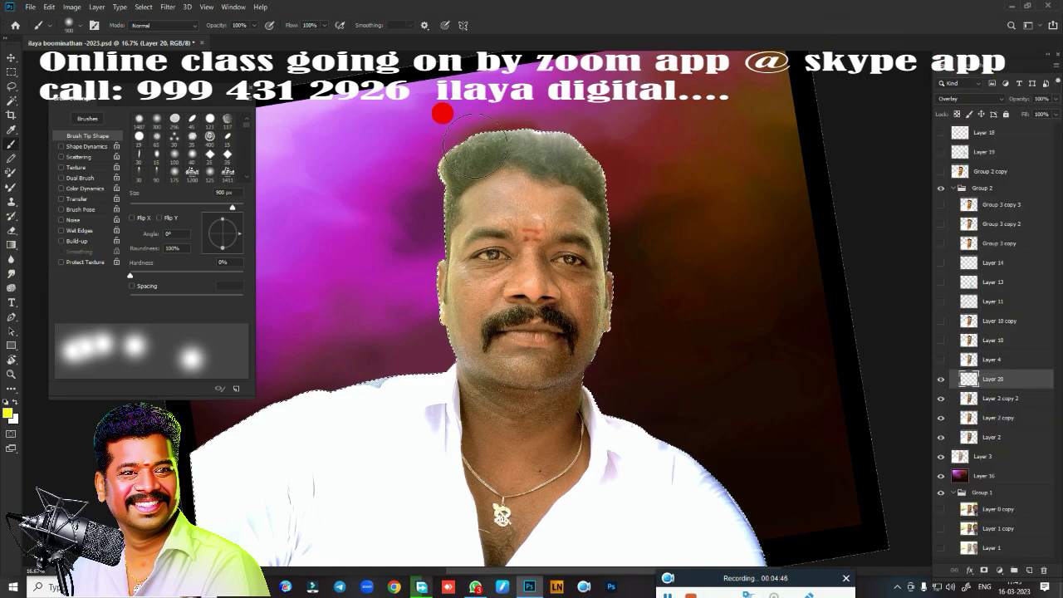
click(254, 26)
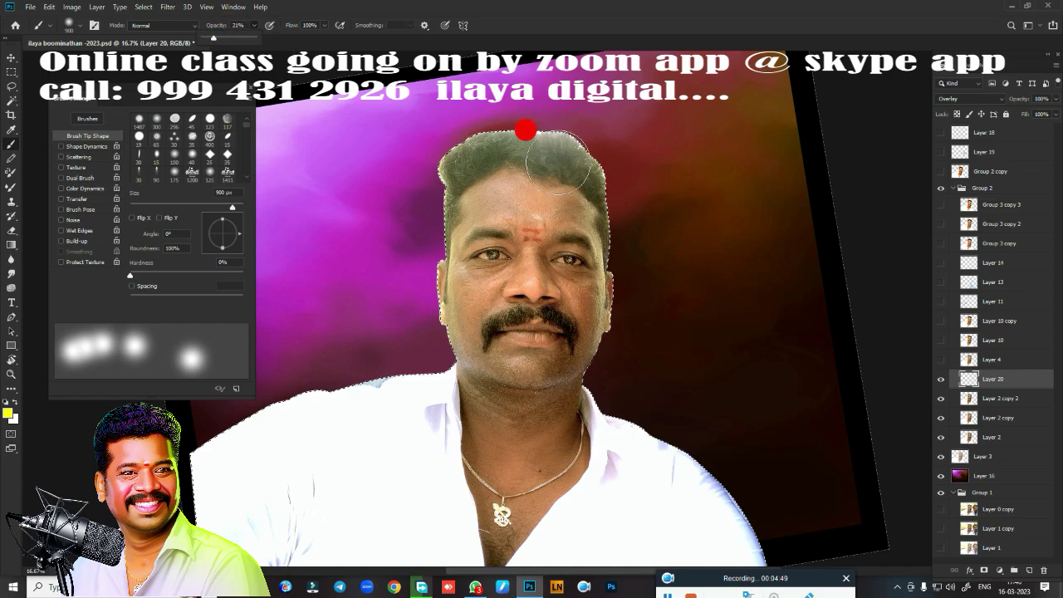
key(bracketright)
key(bracketright)
key(bracketright)
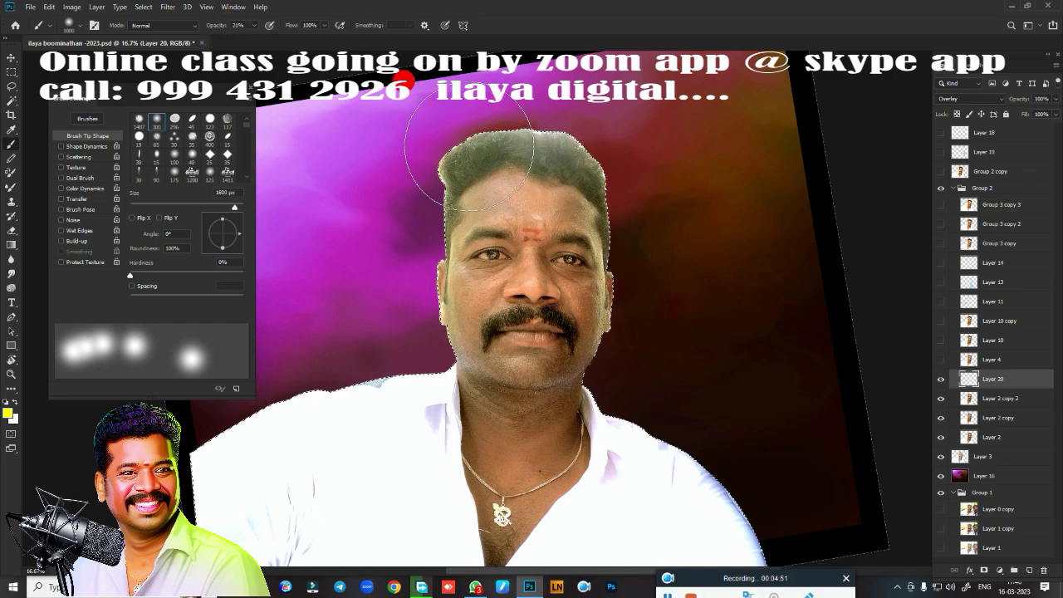
click(463, 146)
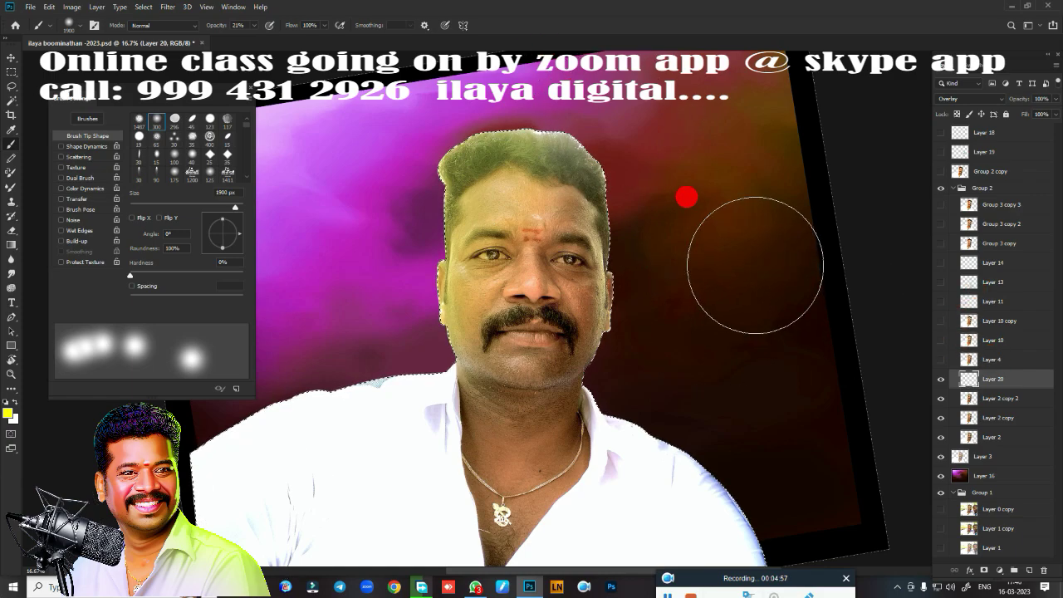
Make magenta from the Swatches panel the foreground painting colour.
click(980, 62)
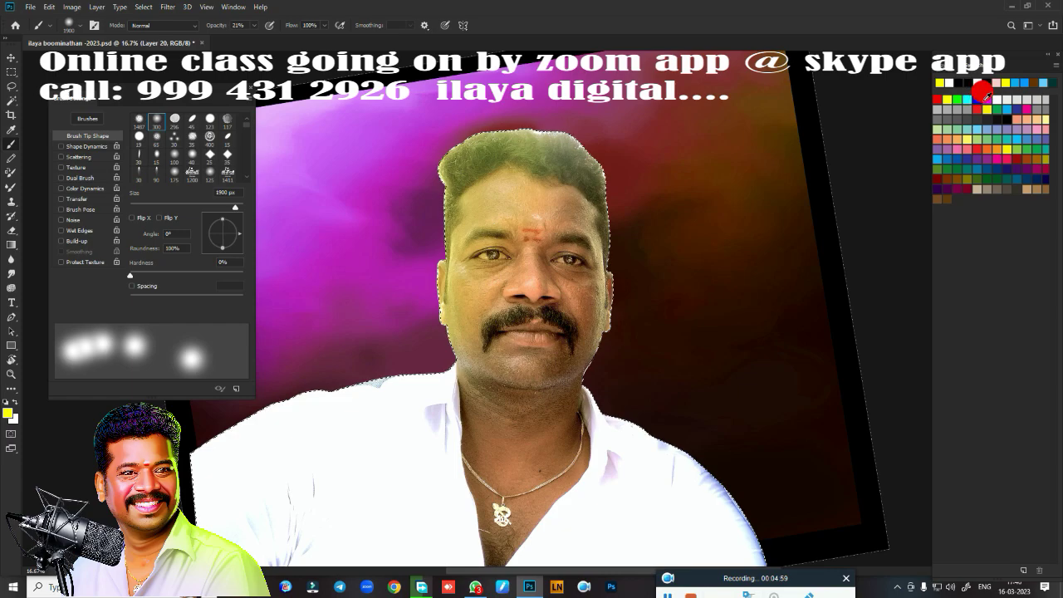
click(986, 97)
click(947, 65)
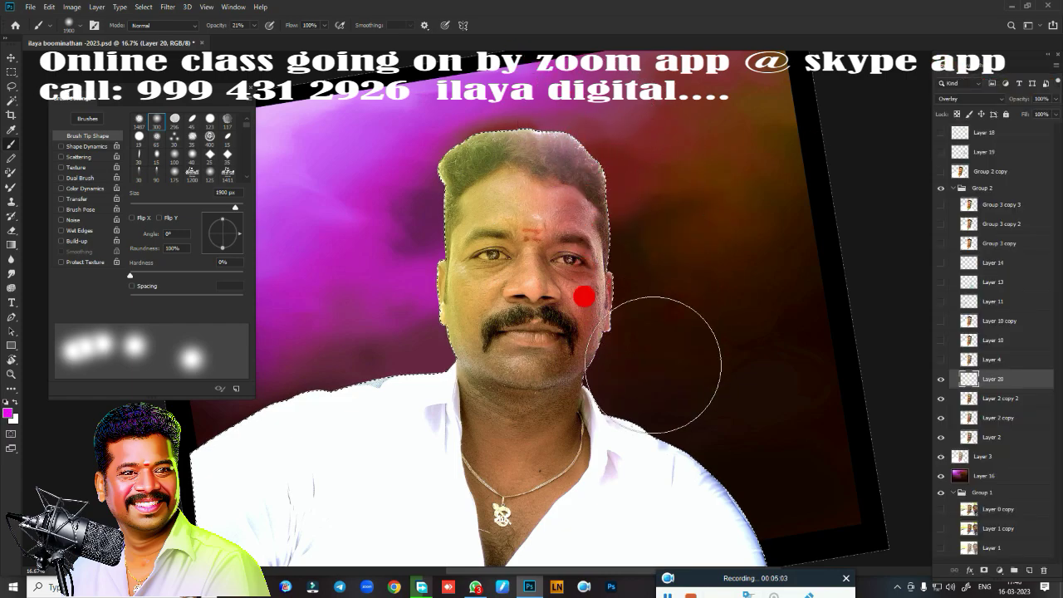
scroll(587, 251, up, 2)
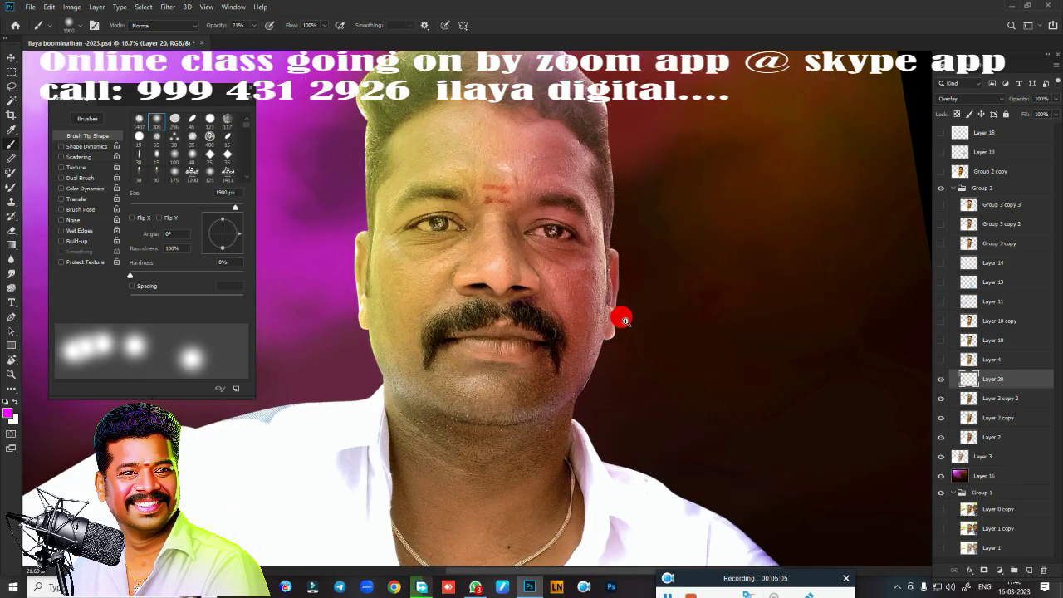
scroll(621, 316, up, 2)
scroll(790, 204, up, 1)
scroll(747, 249, down, 2)
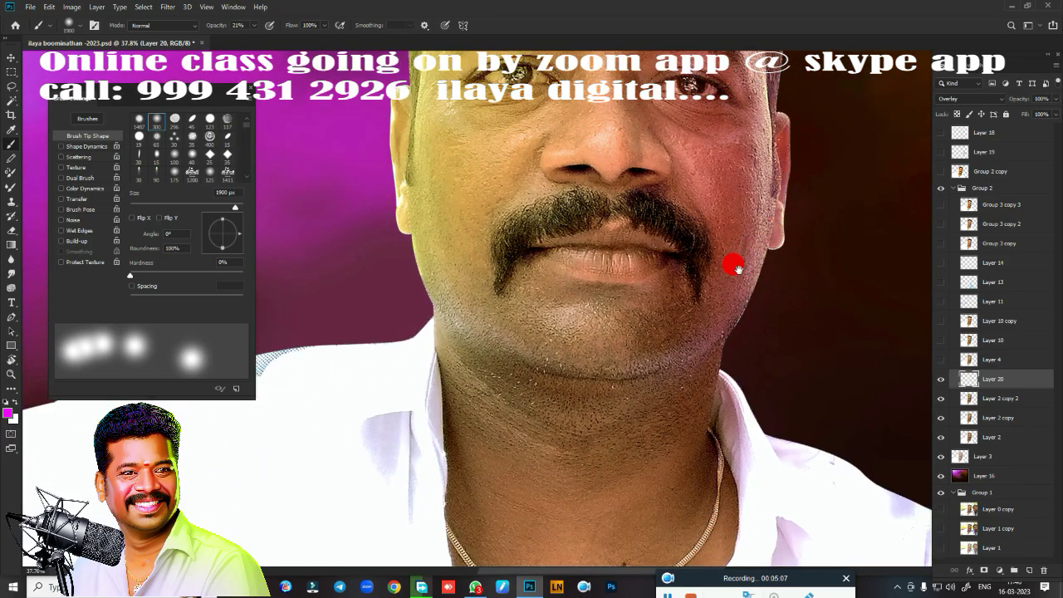
Paint soft green over the jaw and neck with a 1300 px brush.
click(7, 413)
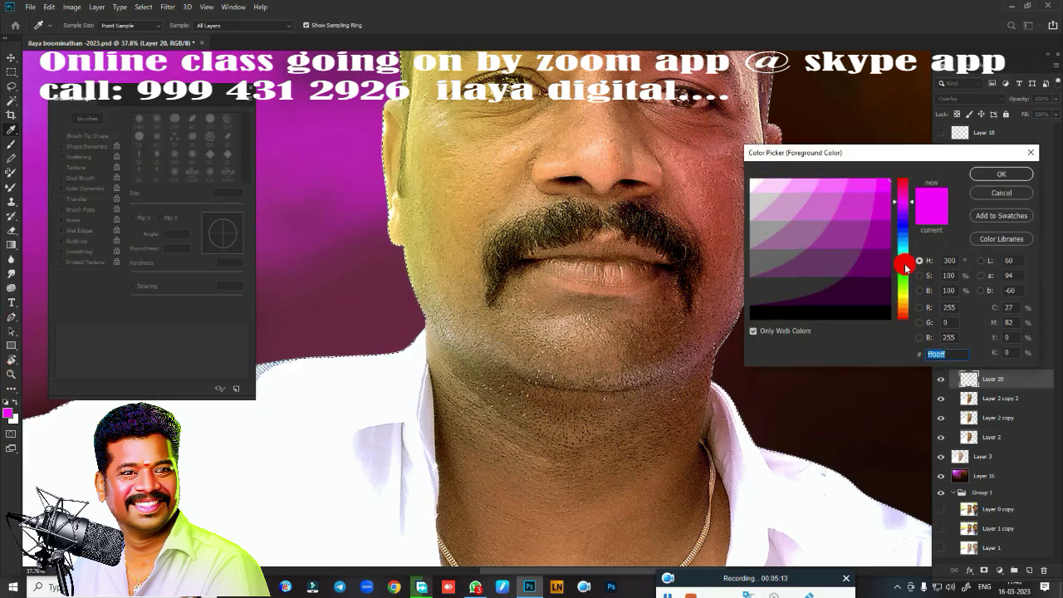
drag(905, 266, 893, 262)
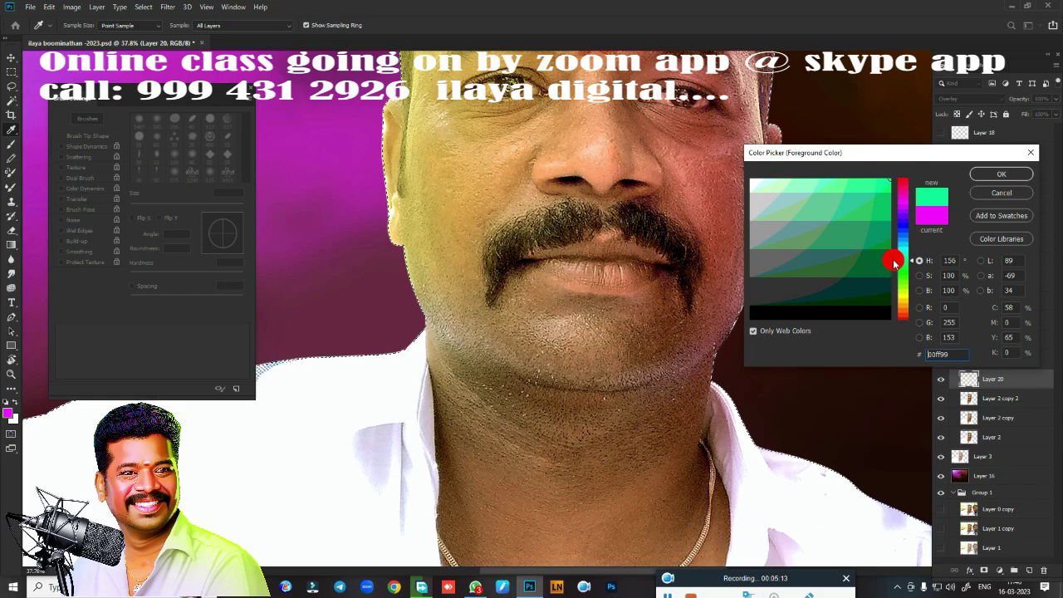
click(978, 174)
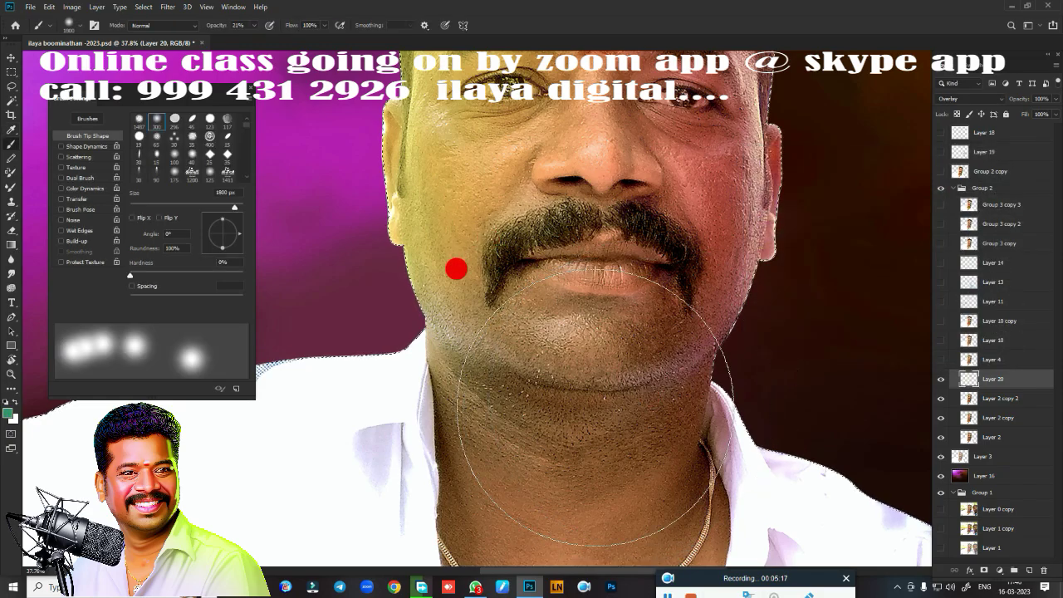
key(bracketleft)
key(bracketleft)
key(bracketleft)
key(bracketleft)
key(bracketleft)
key(bracketleft)
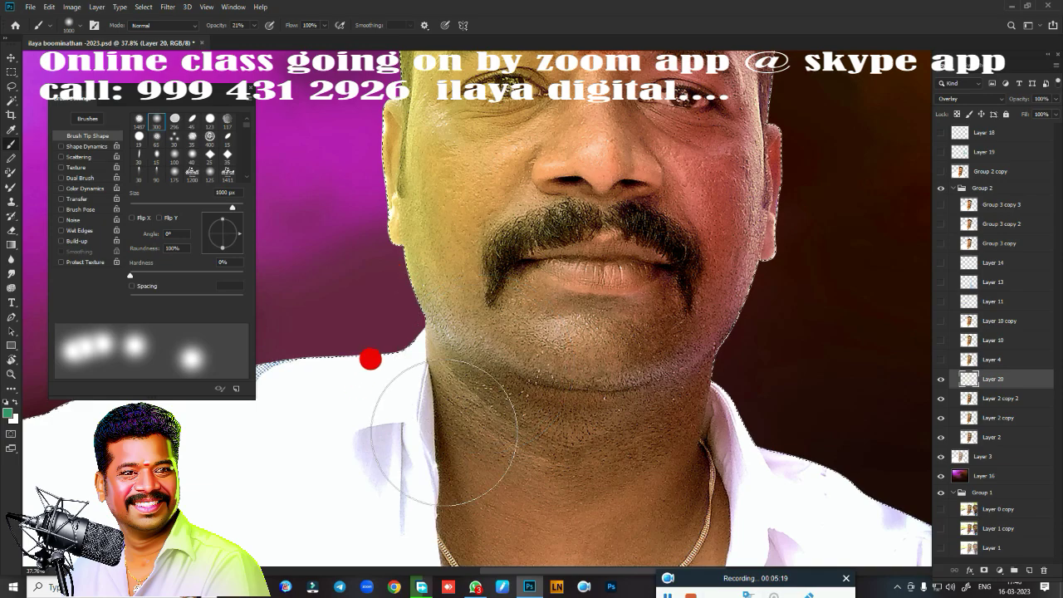
drag(465, 374, 722, 359)
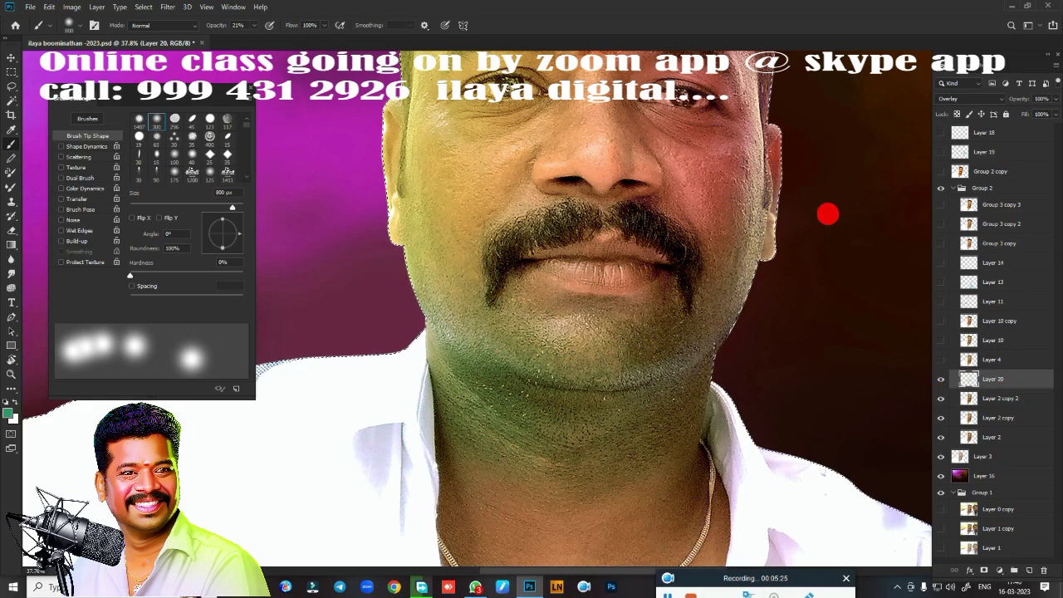
Try a red stroke across the lips with a 150 px brush, then undo it.
click(10, 413)
click(902, 188)
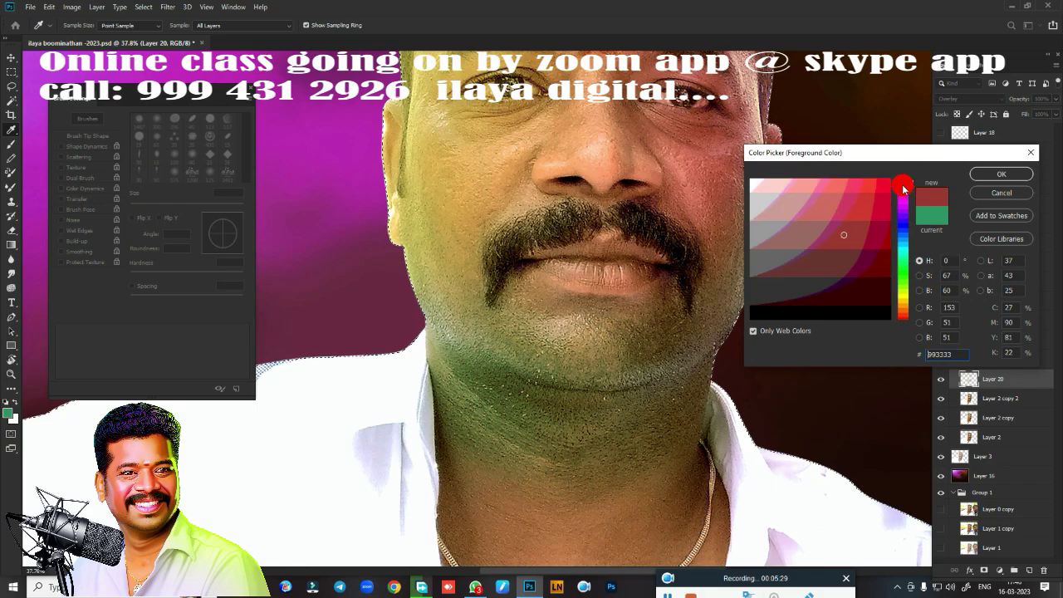
key(b)
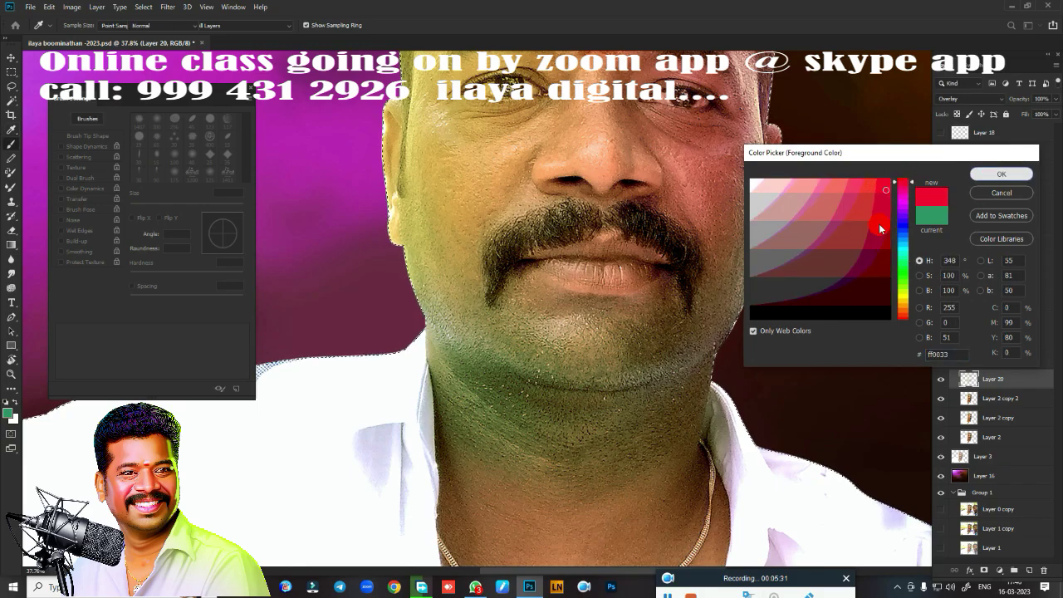
click(1001, 174)
key(bracketleft)
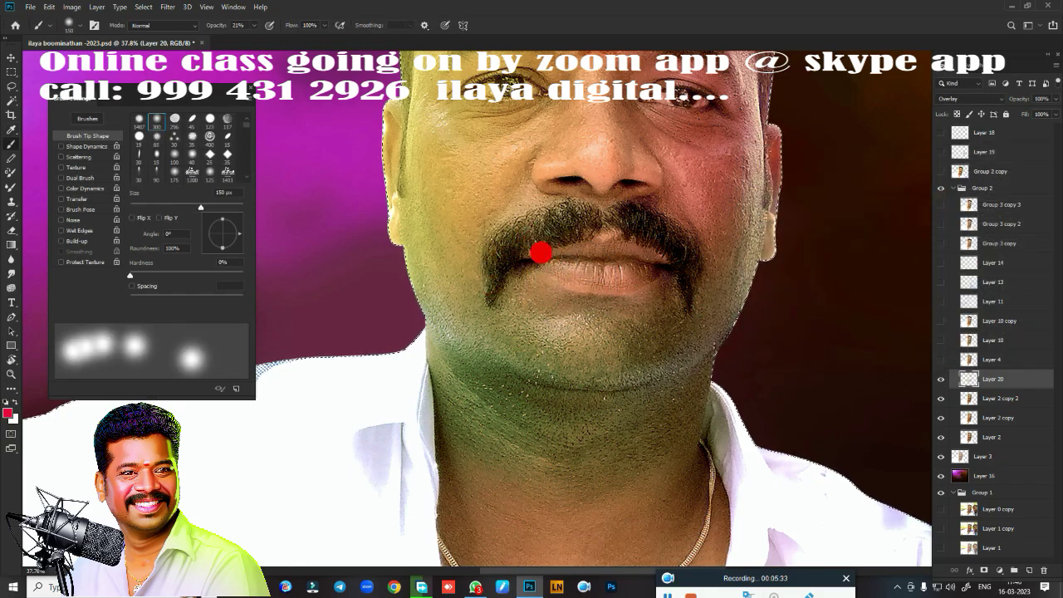
mouse_move(563, 270)
mouse_down()
mouse_move(608, 250)
mouse_move(526, 244)
mouse_up()
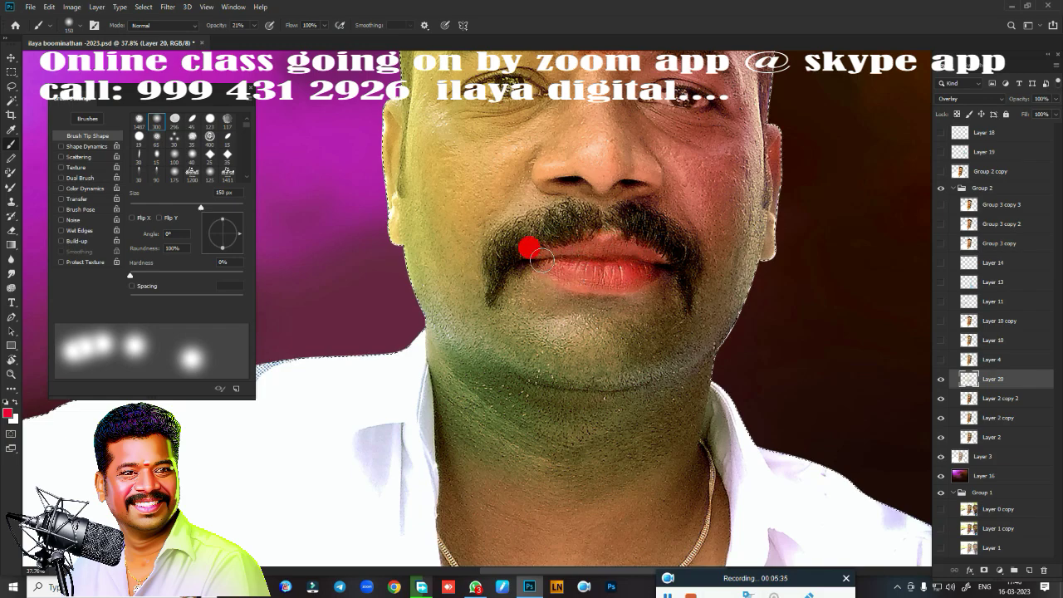
key(ctrl+z)
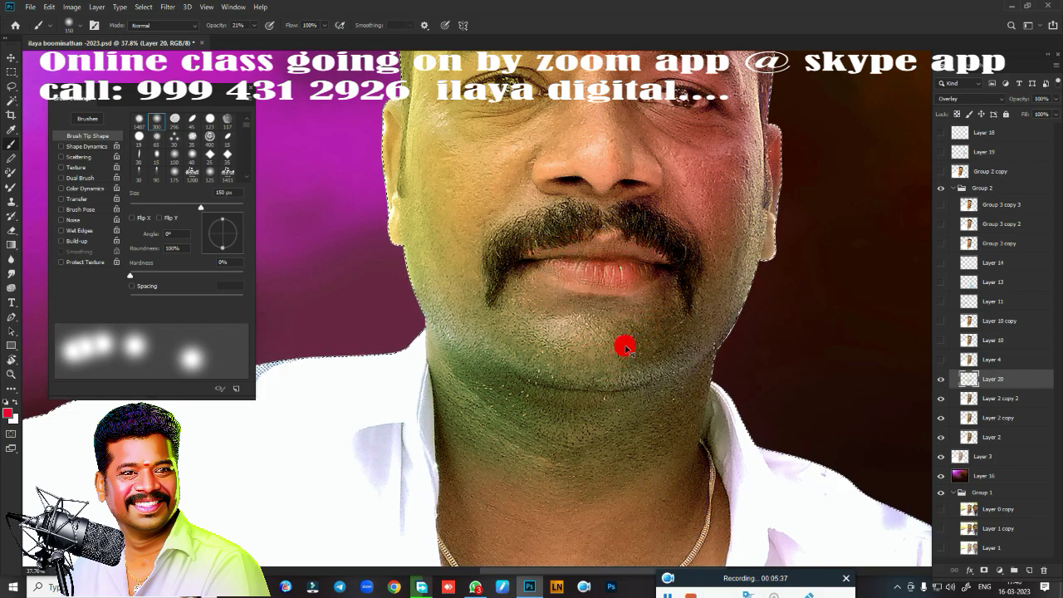
key(ctrl+z)
Repaint the upper lip pinkish red #ff3366 at 53% flow.
click(9, 411)
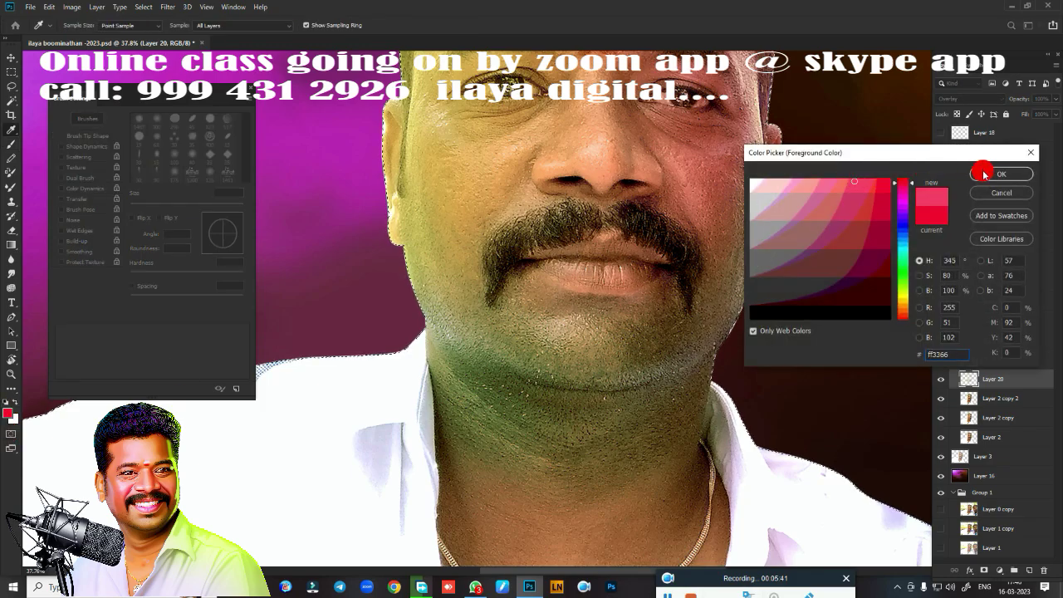
click(1001, 173)
click(322, 26)
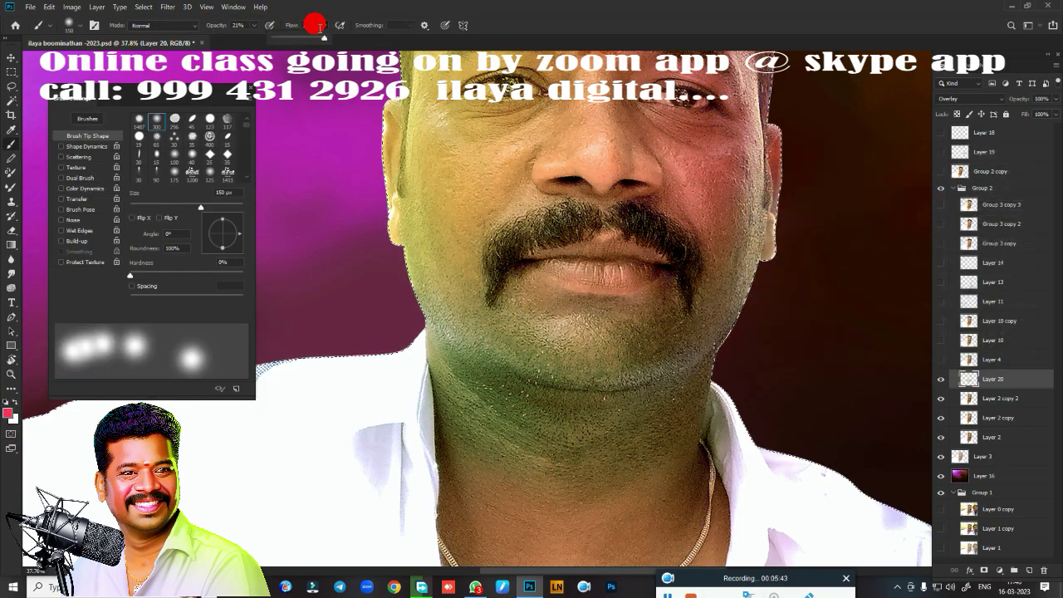
drag(569, 254, 567, 245)
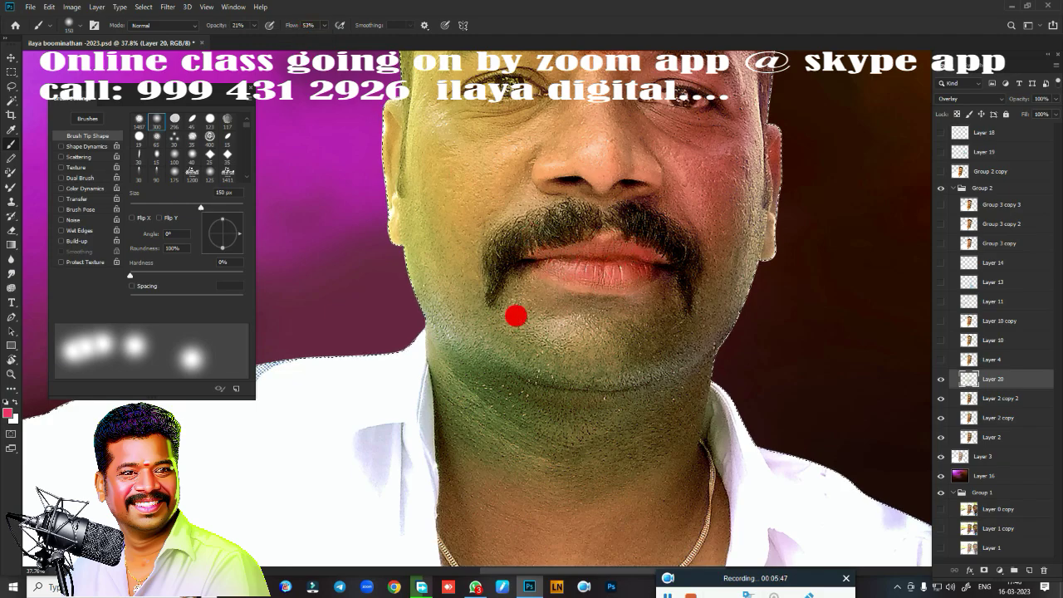
scroll(561, 372, up, 2)
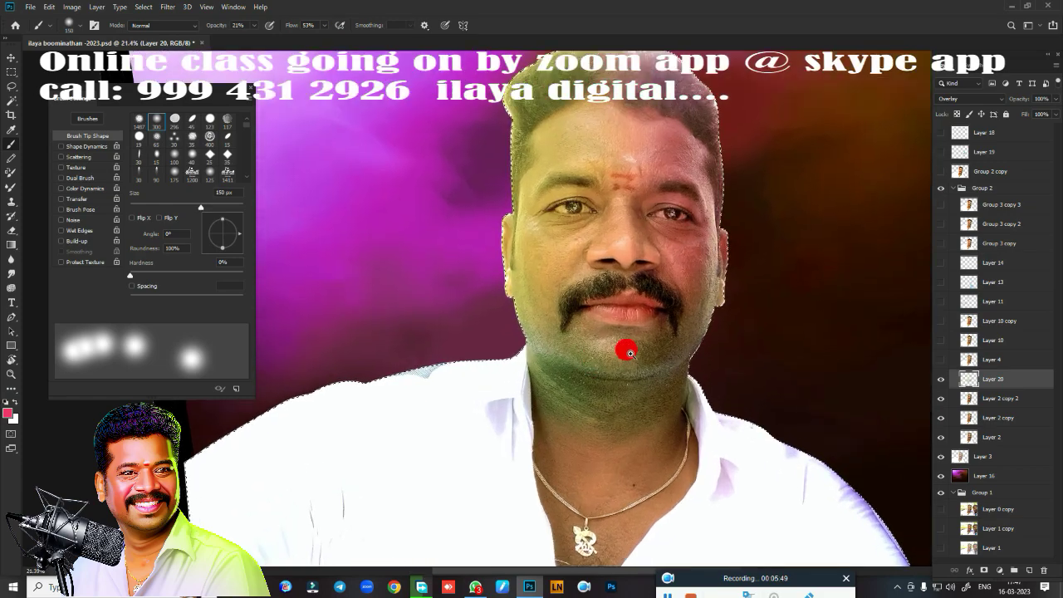
scroll(623, 349, up, 2)
scroll(582, 311, up, 2)
scroll(612, 320, up, 2)
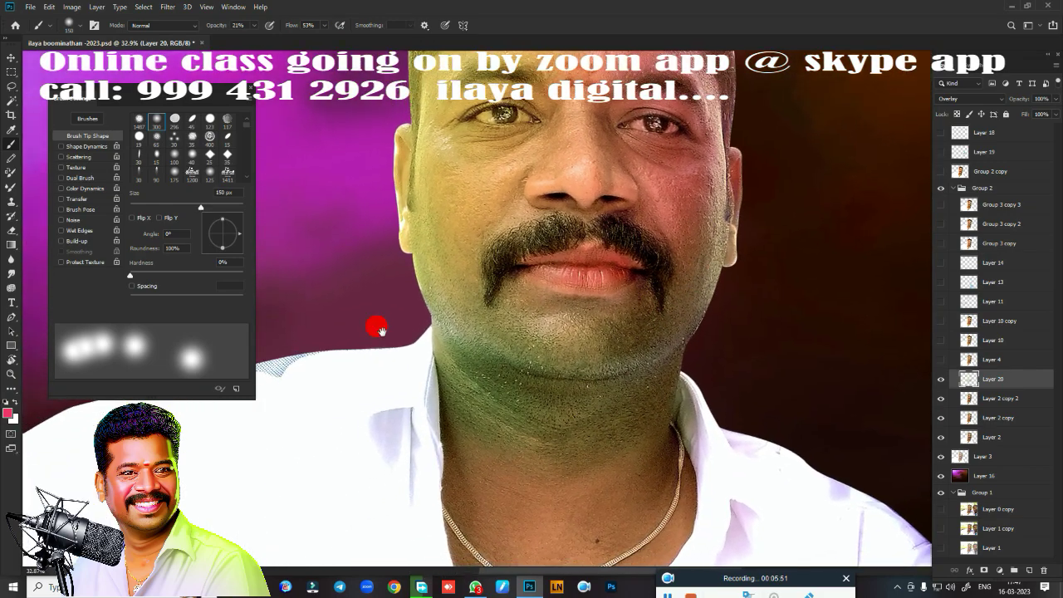
click(7, 413)
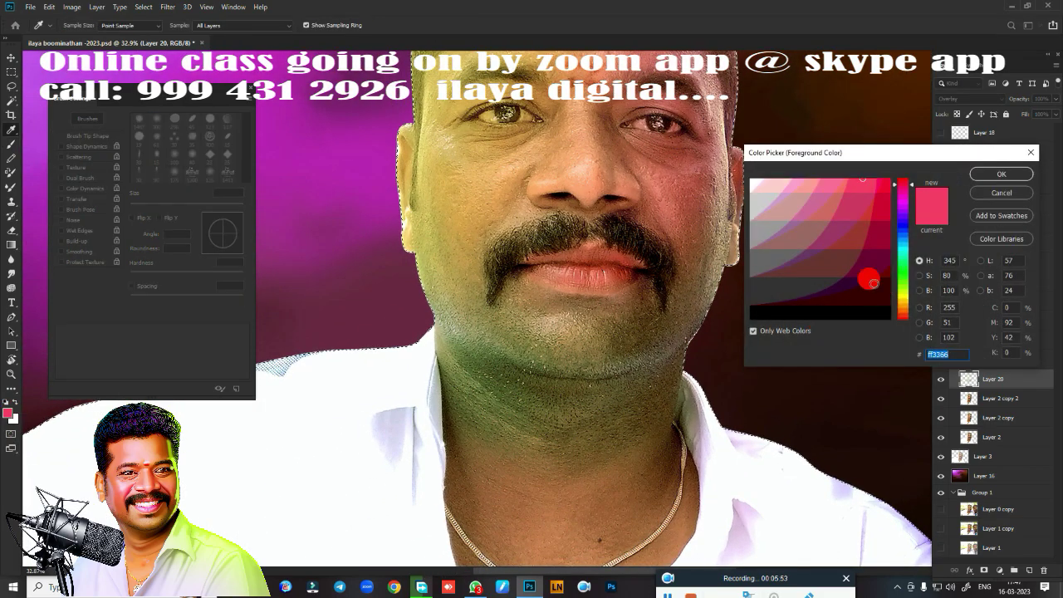
Paint orange ff9900 with a ~600 px brush over forehead, head, chin and neck.
click(904, 309)
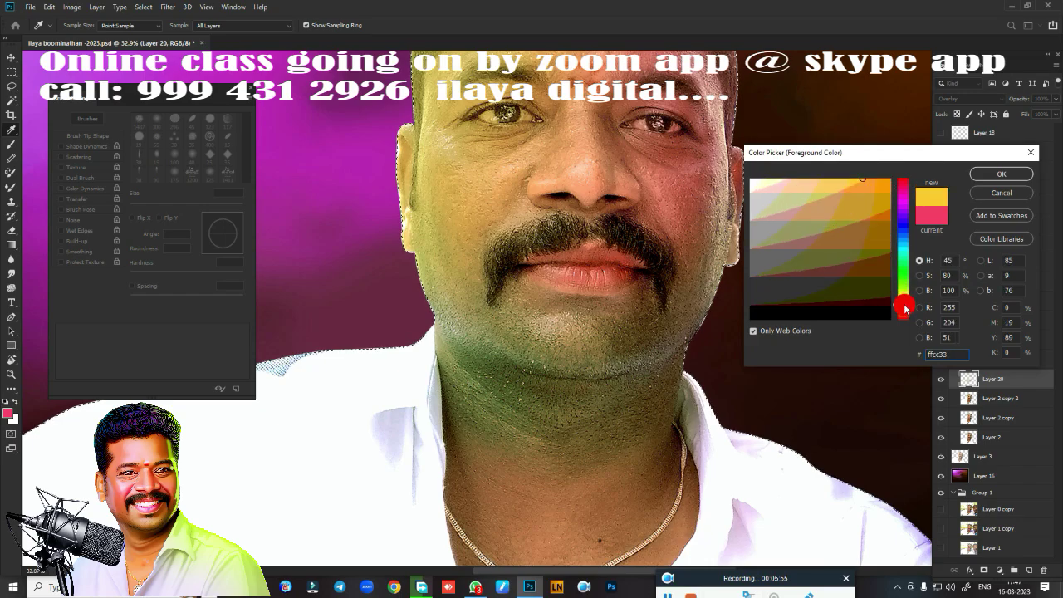
click(880, 185)
click(998, 177)
key(b)
scroll(726, 316, down, 2)
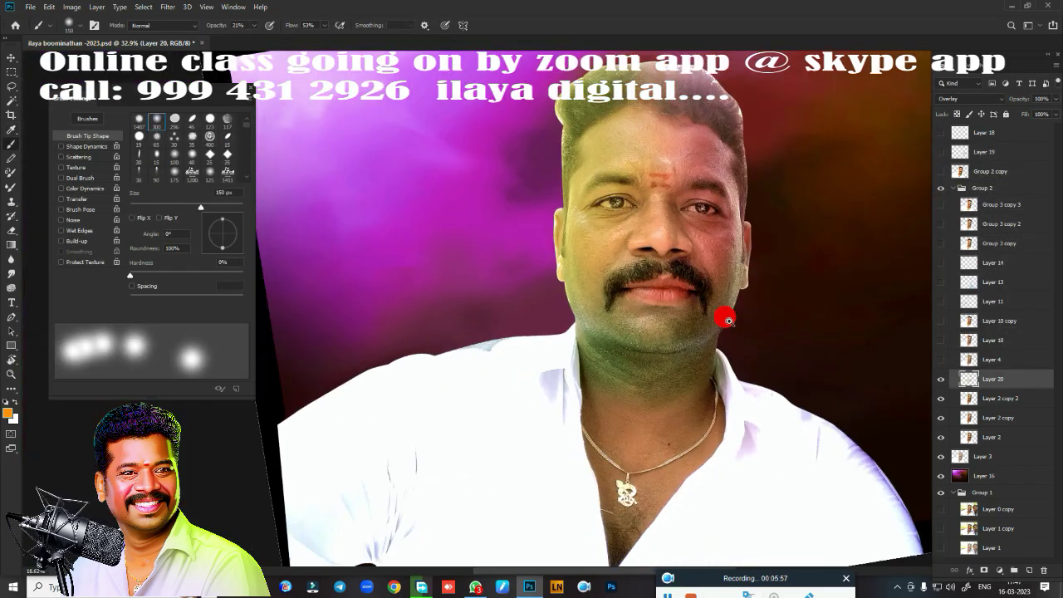
scroll(697, 323, up, 2)
scroll(694, 341, down, 1)
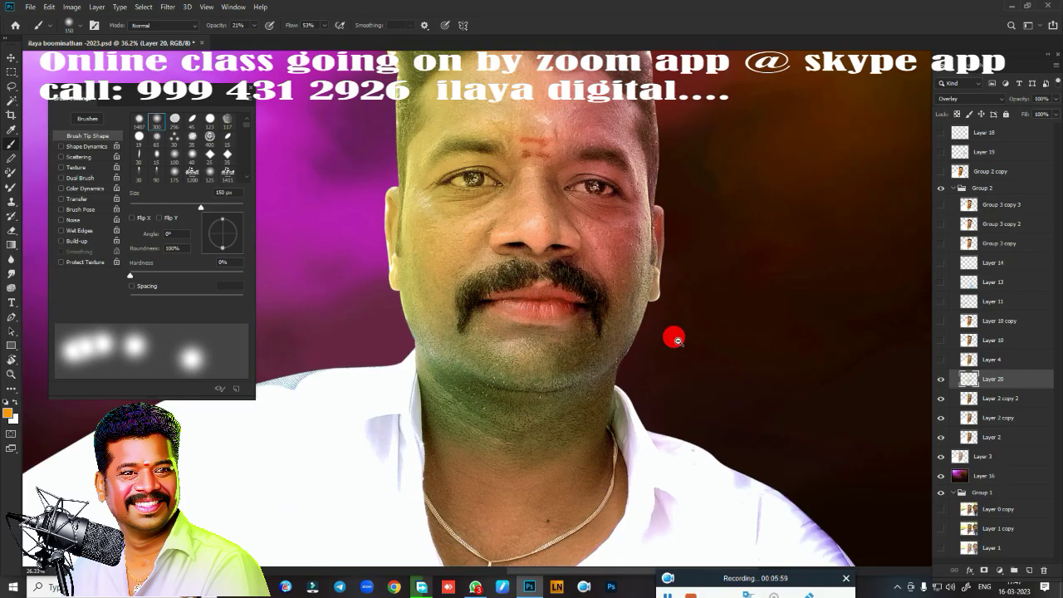
key(bracketright)
key(bracketright)
key(bracketright)
key(bracketright)
key(bracketright)
key(bracketright)
key(bracketright)
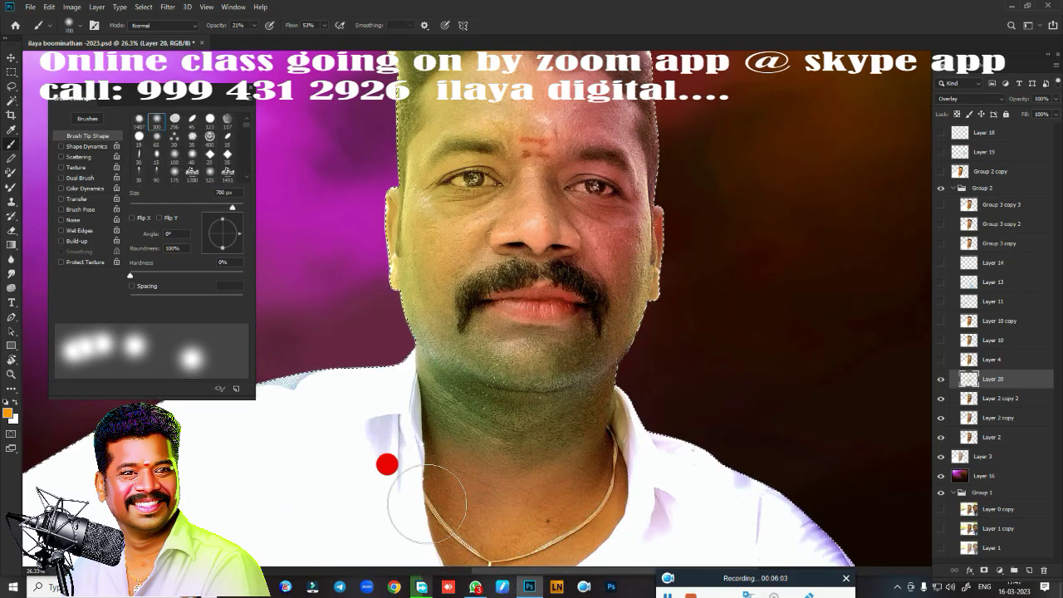
drag(494, 87, 614, 132)
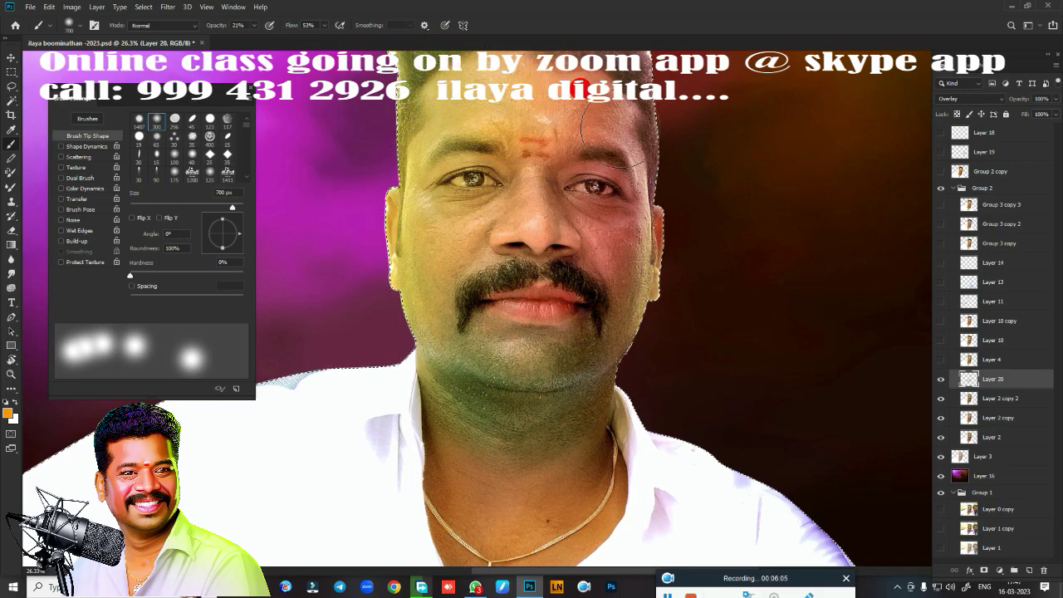
mouse_move(505, 210)
mouse_down()
mouse_move(548, 346)
mouse_move(455, 328)
mouse_move(458, 519)
mouse_up()
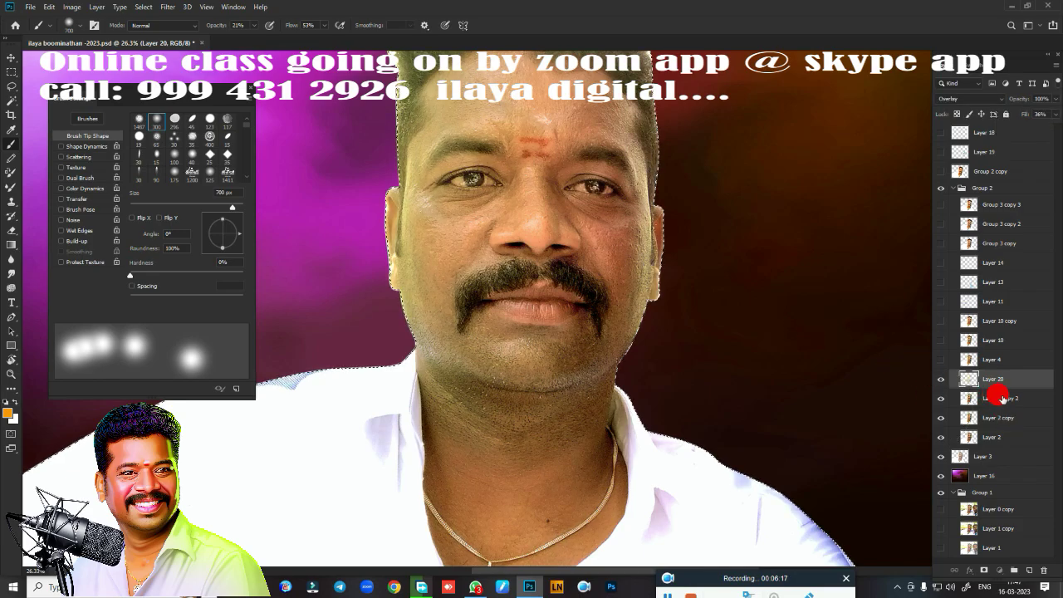
Merge the paint layer into the face layer below and clear the selection.
ctrl+click(1000, 399)
key(ctrl+e)
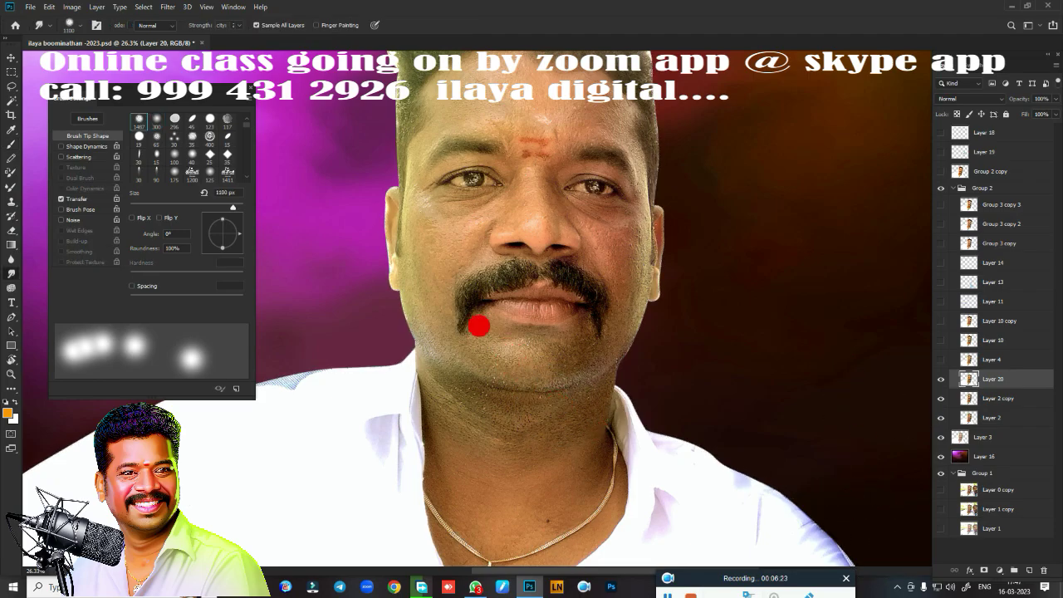
key(r)
key(ctrl+d)
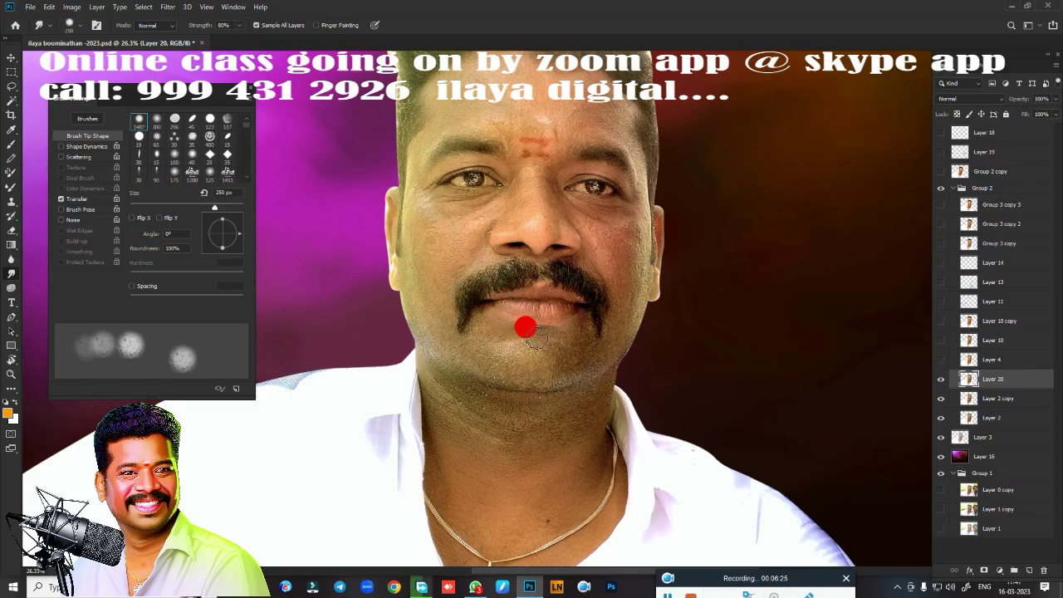
Smudge the skin beside the left nostril with a smaller, 35 px brush.
scroll(524, 306, up, 8)
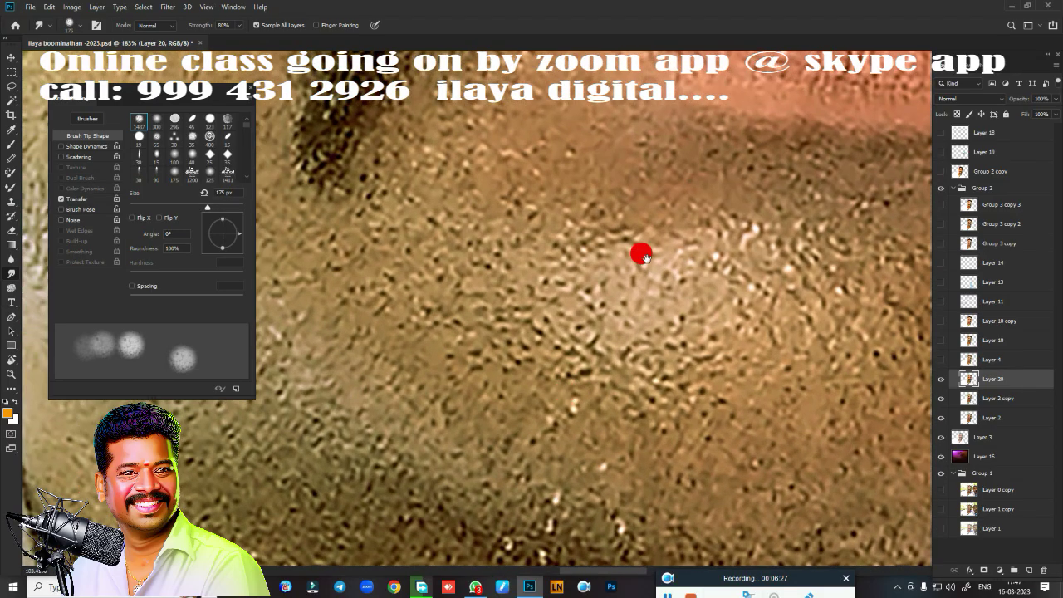
scroll(577, 570, up, 5)
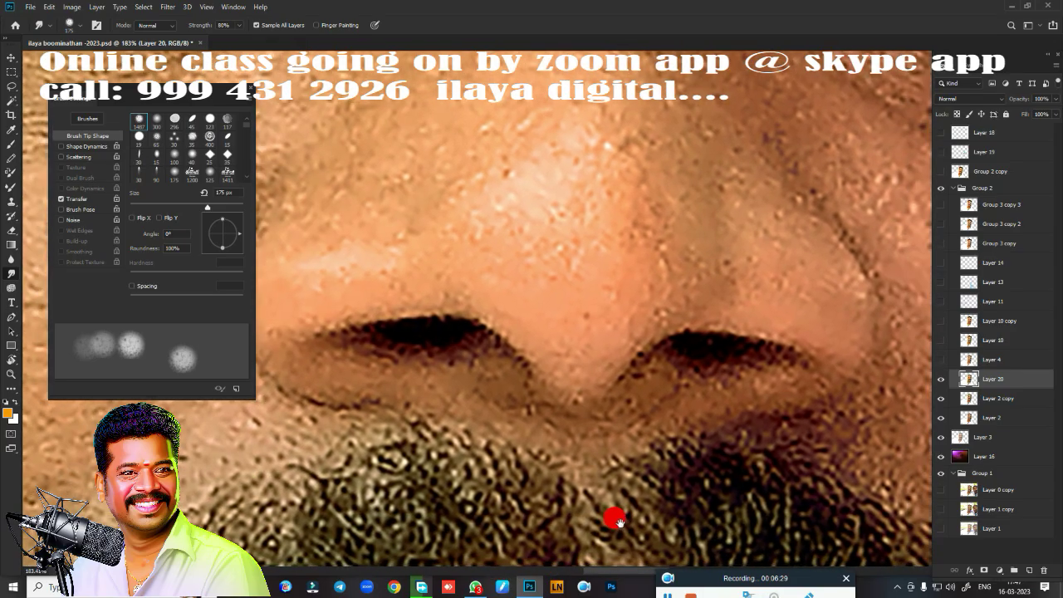
scroll(672, 415, down, 5)
scroll(697, 349, up, 5)
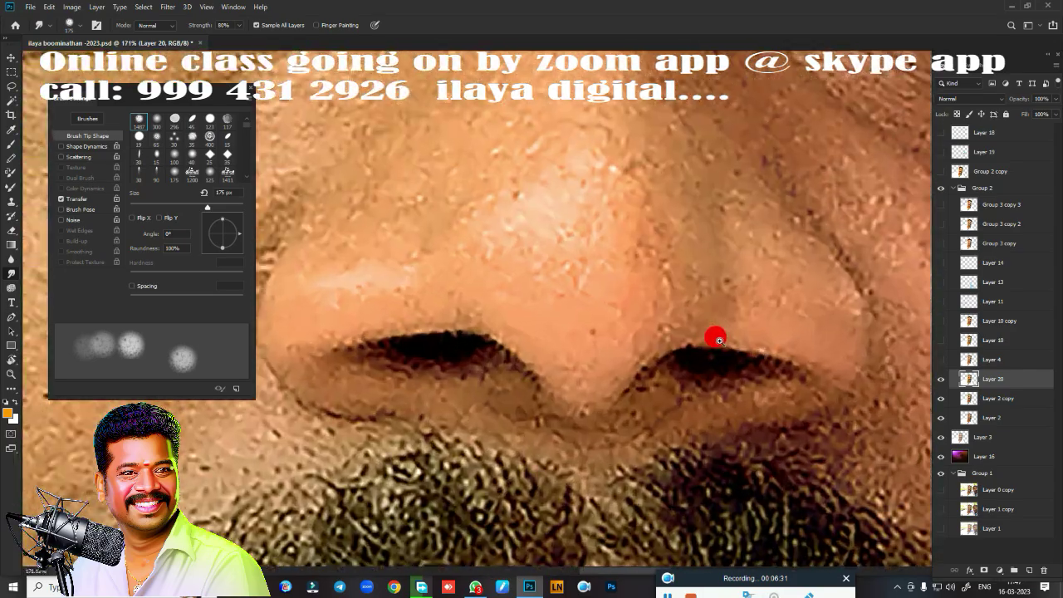
scroll(805, 304, up, 1)
key(bracketleft)
mouse_move(612, 240)
mouse_down()
mouse_move(617, 256)
mouse_move(635, 255)
mouse_up()
drag(472, 242, 46, 242)
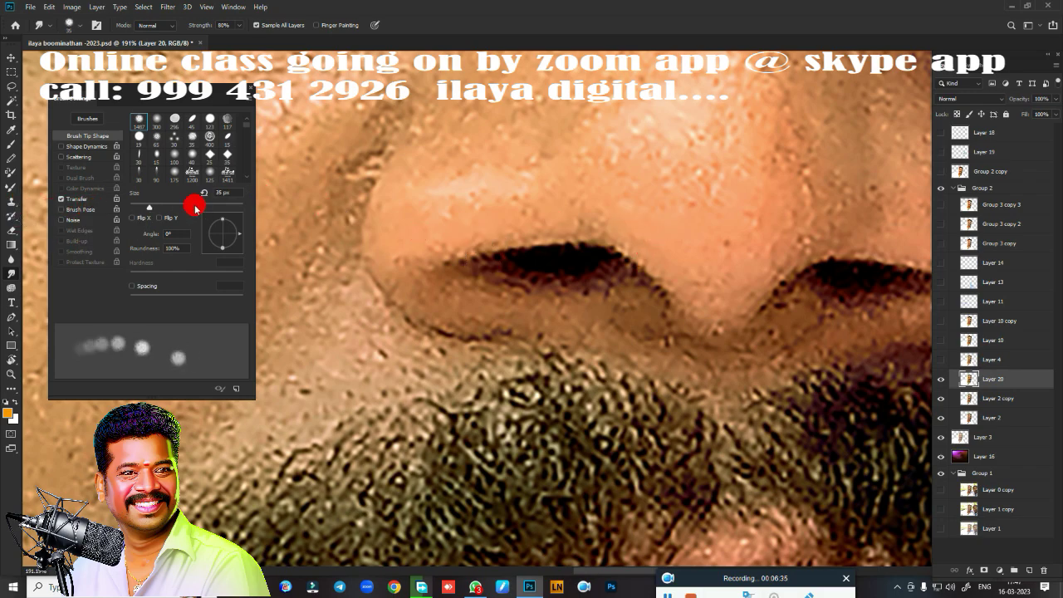
Smooth the left nostril's upper and side edges with a 60–90 px brush.
key(bracketright)
key(bracketright)
key(bracketright)
key(bracketright)
key(bracketright)
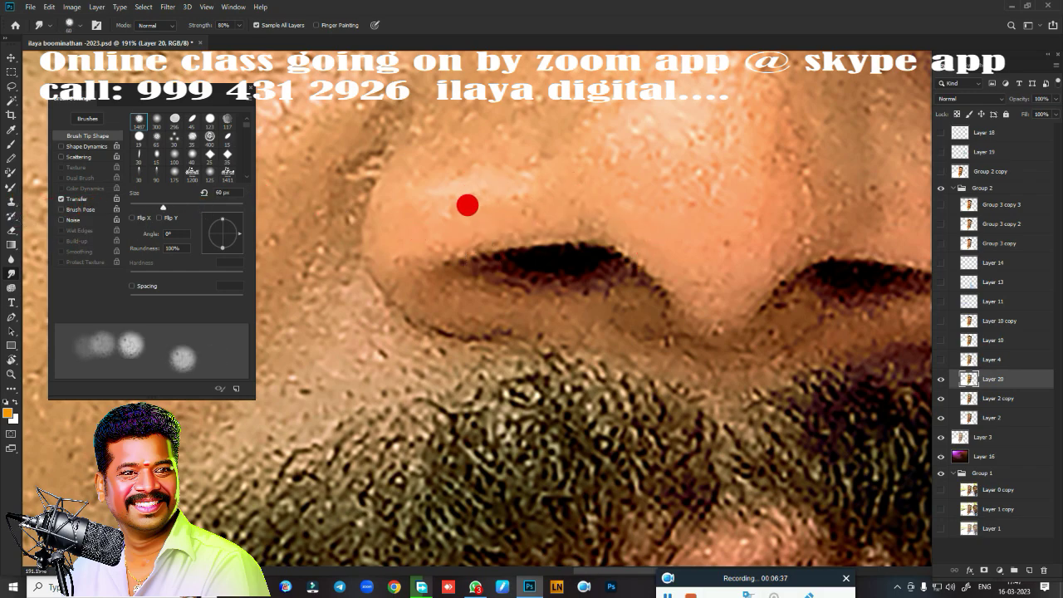
key(bracketright)
mouse_move(420, 212)
mouse_down()
mouse_move(589, 204)
mouse_move(610, 197)
mouse_move(576, 199)
mouse_move(602, 190)
mouse_move(638, 216)
mouse_move(598, 214)
mouse_move(659, 242)
mouse_move(702, 234)
mouse_move(651, 197)
mouse_move(742, 204)
mouse_move(806, 166)
mouse_move(759, 257)
mouse_move(706, 290)
mouse_move(726, 293)
mouse_move(639, 249)
mouse_up()
Smooth the nostril's lower rim, the nose's left edge and the nose tip.
key(bracketright)
key(bracketright)
key(bracketleft)
mouse_move(419, 261)
mouse_down()
mouse_move(399, 275)
mouse_move(377, 254)
mouse_move(439, 277)
mouse_move(492, 315)
mouse_move(489, 296)
mouse_move(531, 299)
mouse_move(455, 299)
mouse_move(550, 294)
mouse_move(412, 225)
mouse_move(432, 214)
mouse_move(455, 268)
mouse_move(549, 240)
mouse_move(634, 268)
mouse_up()
key(bracketleft)
key(bracketleft)
key(bracketleft)
key(bracketleft)
mouse_move(579, 241)
mouse_down()
mouse_move(468, 240)
mouse_move(481, 244)
mouse_move(467, 257)
mouse_move(570, 261)
mouse_move(612, 277)
mouse_move(613, 298)
mouse_up()
key(bracketright)
mouse_move(656, 330)
mouse_down()
mouse_move(532, 285)
mouse_move(626, 308)
mouse_move(618, 282)
mouse_move(621, 294)
mouse_move(572, 257)
mouse_move(448, 264)
mouse_up()
key(bracketleft)
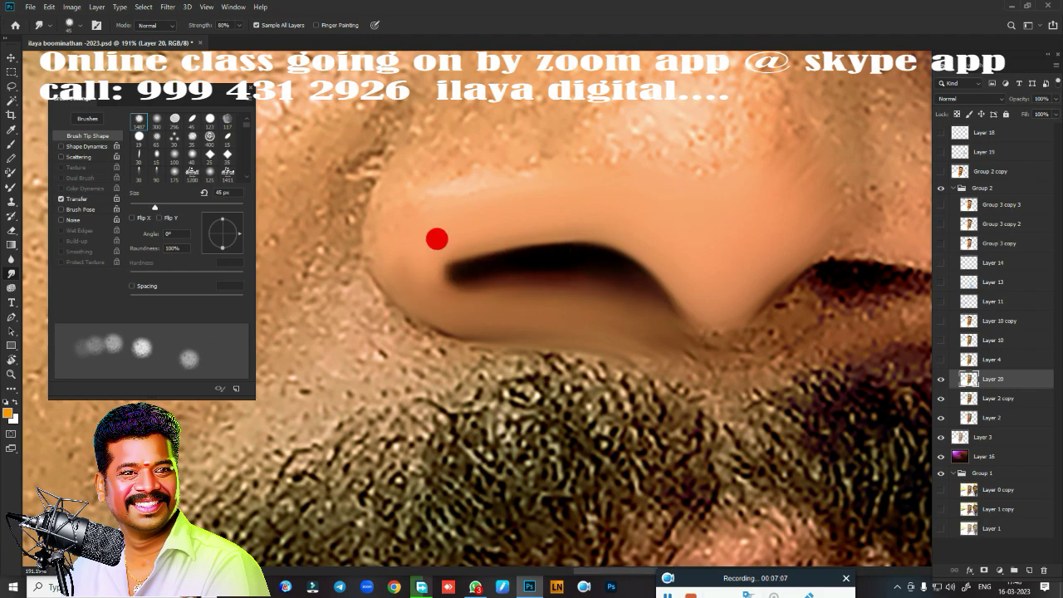
key(bracketright)
key(bracketright)
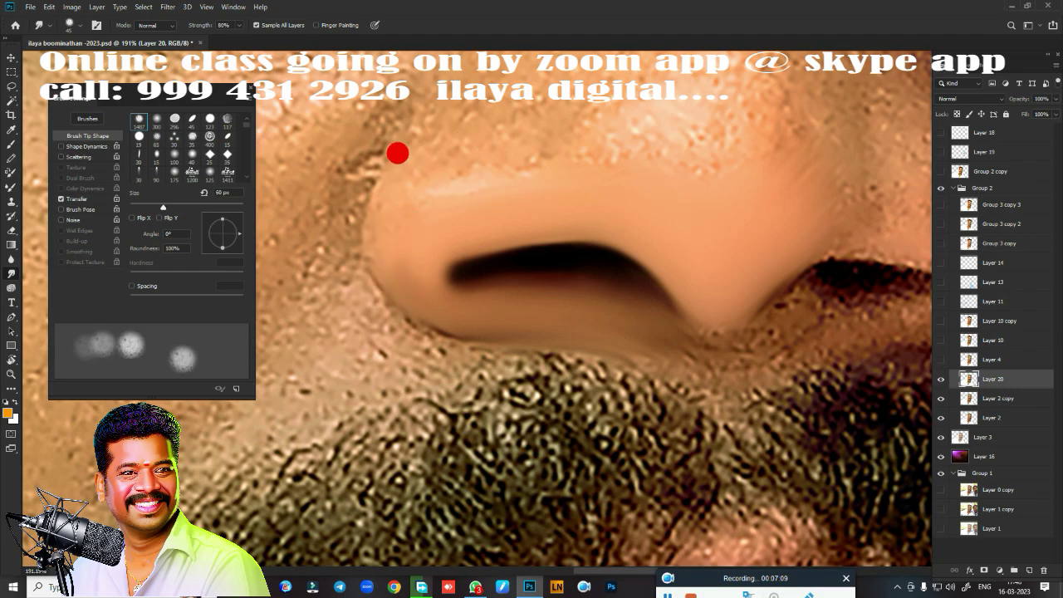
mouse_move(397, 153)
mouse_down()
mouse_move(429, 100)
mouse_move(357, 237)
mouse_move(379, 199)
mouse_move(506, 83)
mouse_move(573, 111)
mouse_move(486, 131)
mouse_move(474, 83)
mouse_move(436, 161)
mouse_move(439, 153)
mouse_move(461, 189)
mouse_move(505, 176)
mouse_move(512, 191)
mouse_move(437, 214)
mouse_move(446, 177)
mouse_move(553, 138)
mouse_move(377, 233)
mouse_move(411, 294)
mouse_move(372, 265)
mouse_move(389, 275)
mouse_move(369, 170)
mouse_move(396, 273)
mouse_move(453, 311)
mouse_up()
key(bracketleft)
key(bracketleft)
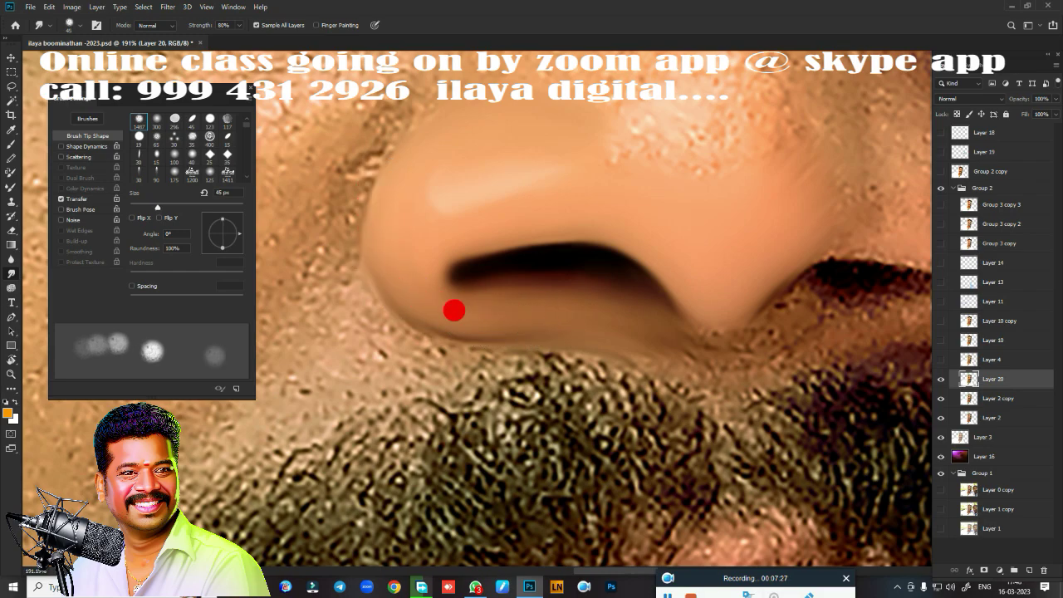
drag(646, 333, 433, 318)
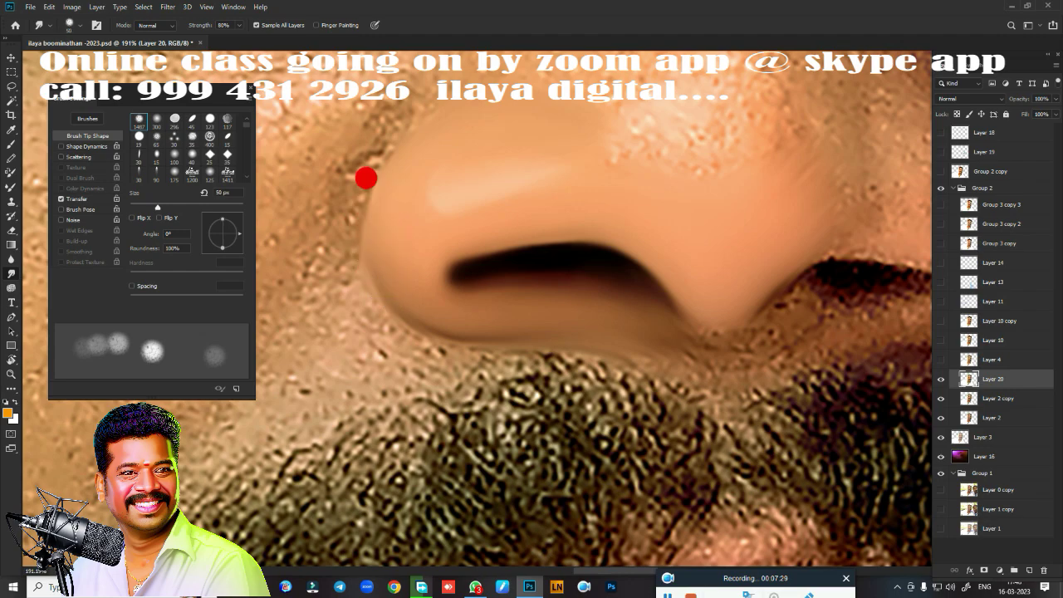
mouse_move(366, 178)
mouse_down()
mouse_move(401, 109)
mouse_move(450, 87)
mouse_up()
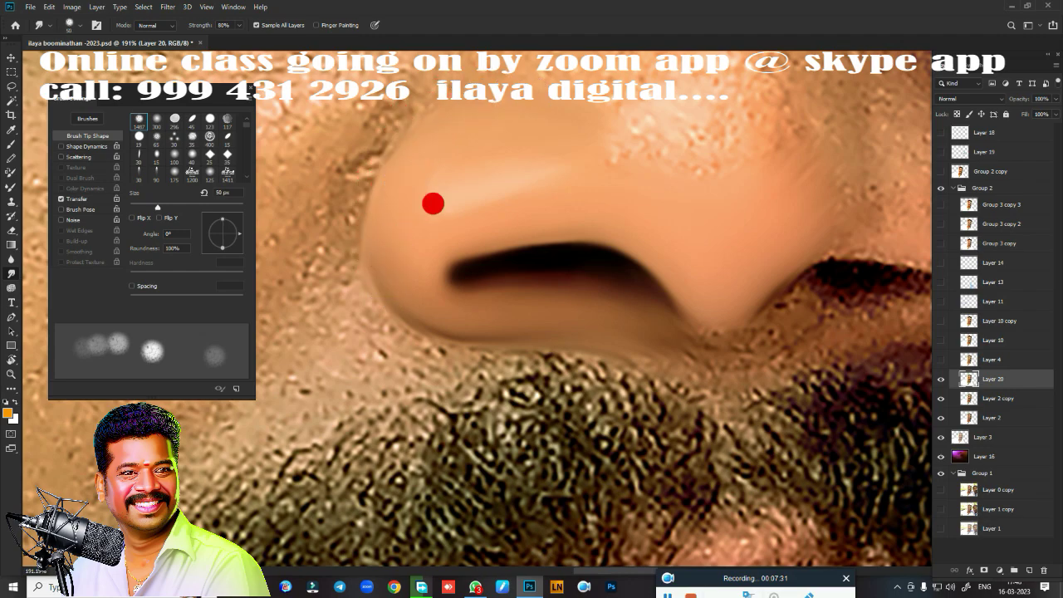
mouse_move(432, 204)
mouse_down()
mouse_move(436, 162)
mouse_move(593, 130)
mouse_move(590, 303)
mouse_up()
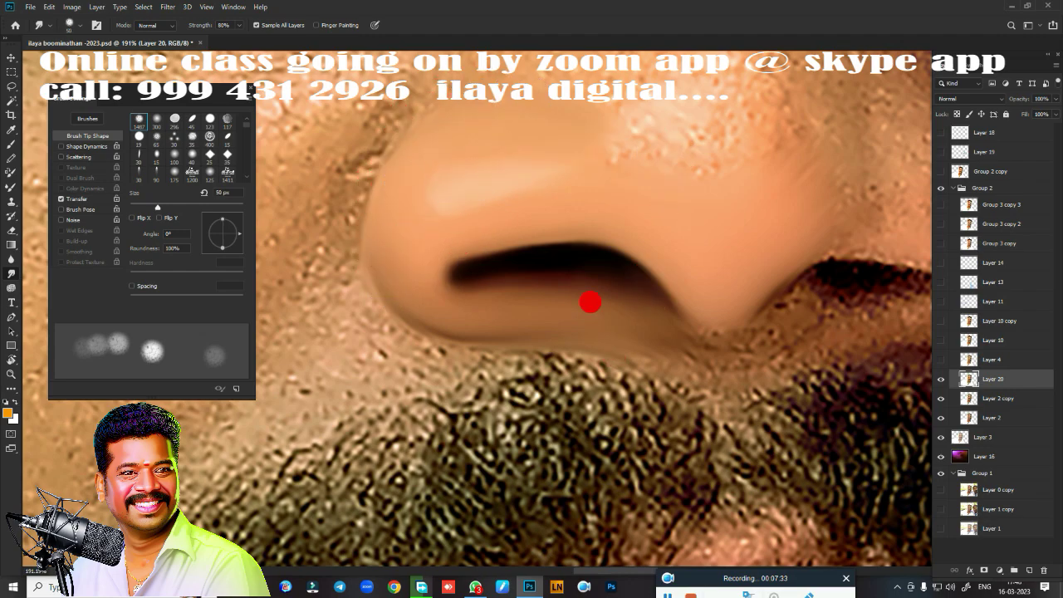
scroll(583, 326, down, 3)
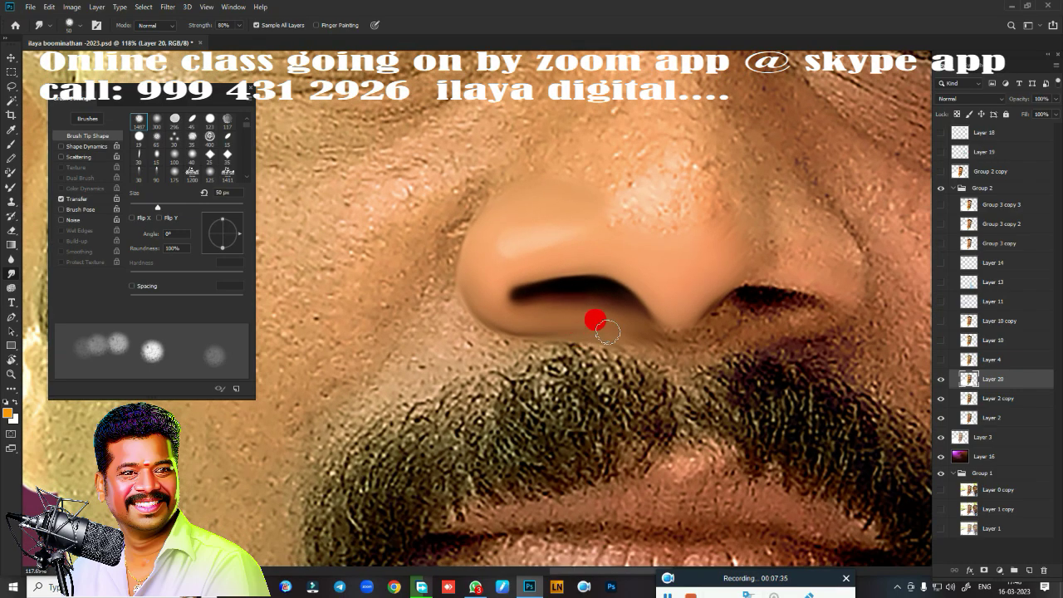
Bring the right nostril into view and smooth the right side of the nose bridge.
drag(617, 365, 437, 391)
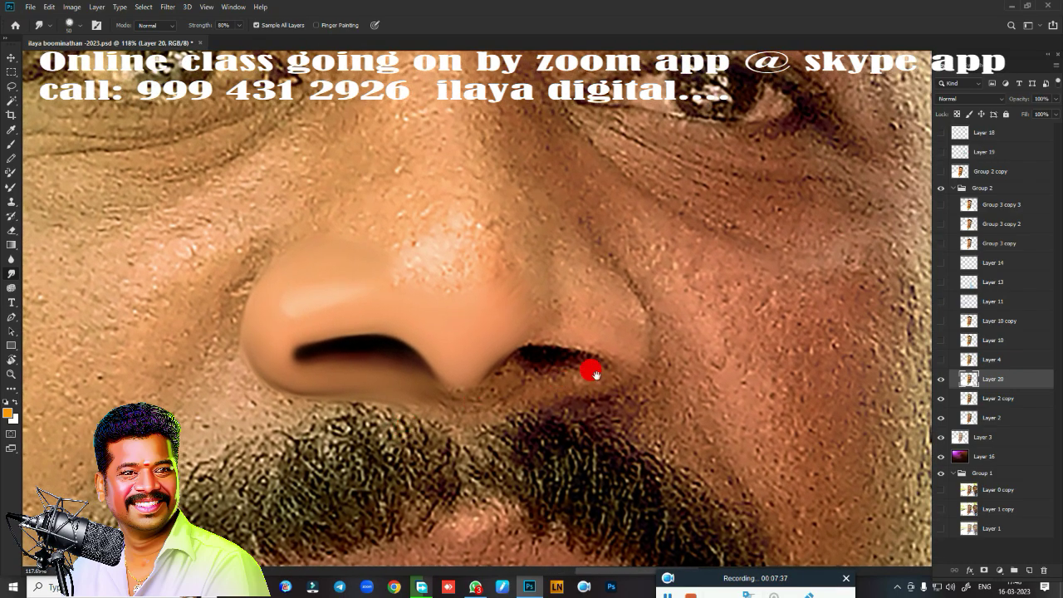
drag(593, 374, 601, 274)
scroll(606, 313, up, 1)
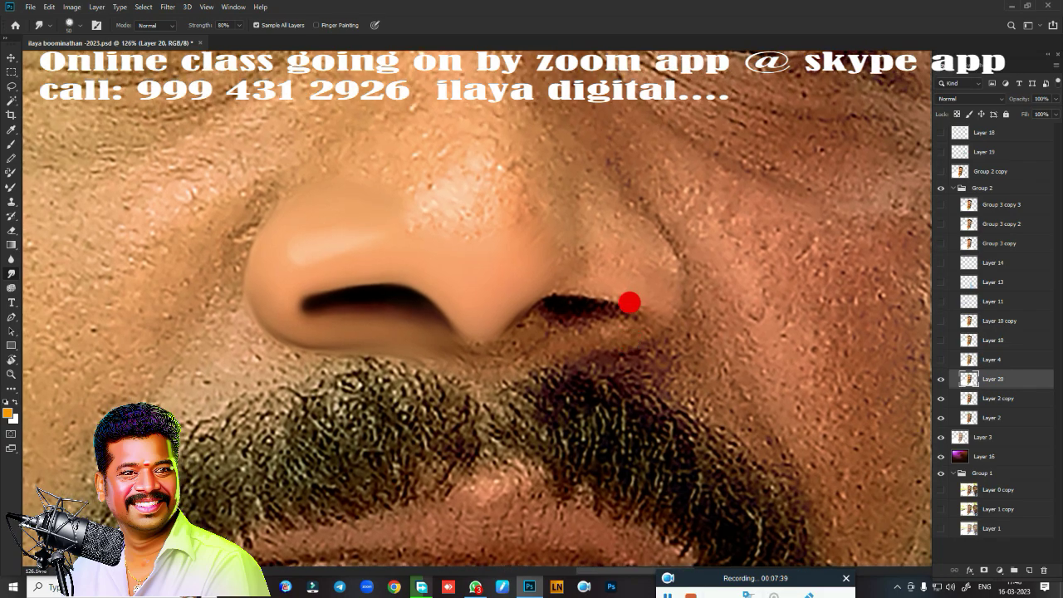
mouse_move(568, 226)
mouse_down()
mouse_move(519, 218)
mouse_move(515, 135)
mouse_move(532, 183)
mouse_move(491, 215)
mouse_move(498, 221)
mouse_move(498, 202)
mouse_move(477, 221)
mouse_move(490, 212)
mouse_move(509, 249)
mouse_move(526, 230)
mouse_move(517, 150)
mouse_move(521, 239)
mouse_move(457, 286)
mouse_up()
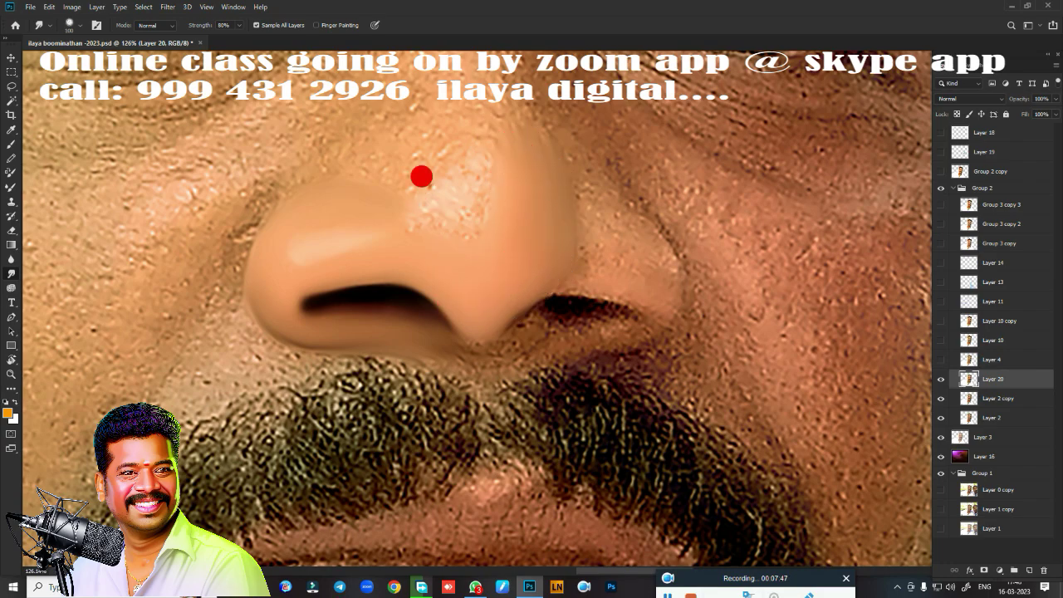
drag(455, 204, 455, 201)
mouse_move(461, 155)
mouse_down()
mouse_move(498, 111)
mouse_move(479, 214)
mouse_move(420, 173)
mouse_move(446, 244)
mouse_move(488, 236)
mouse_move(450, 178)
mouse_move(458, 200)
mouse_move(413, 159)
mouse_move(413, 221)
mouse_move(551, 195)
mouse_move(636, 235)
mouse_move(584, 178)
mouse_move(660, 274)
mouse_up()
Smear the right nostril edges and blend them toward the nose's centre.
drag(577, 263, 520, 270)
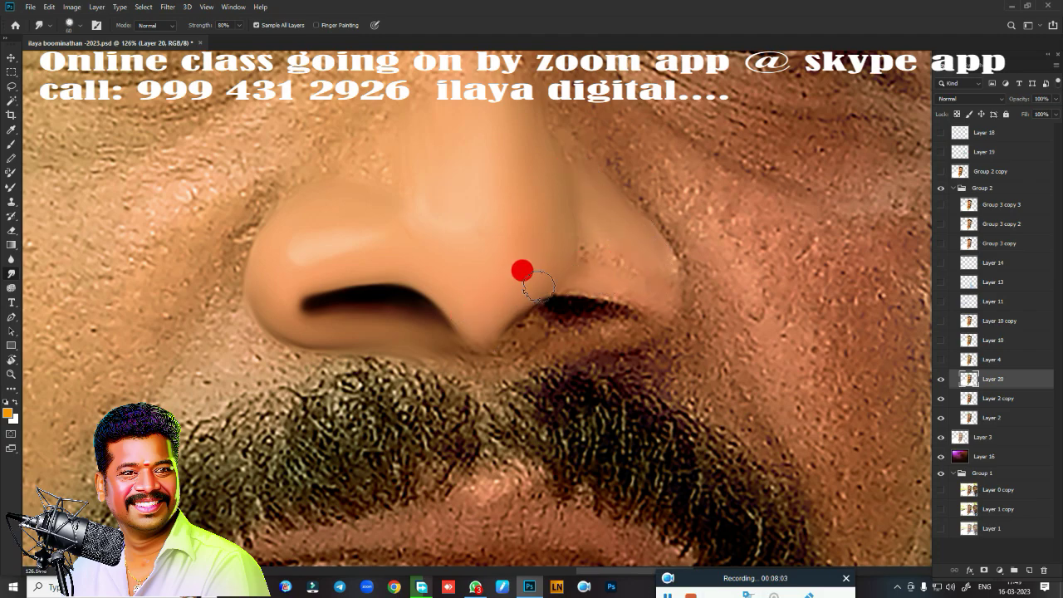
mouse_move(575, 275)
mouse_down()
mouse_move(600, 281)
mouse_move(564, 280)
mouse_move(580, 276)
mouse_move(492, 325)
mouse_move(550, 287)
mouse_move(556, 266)
mouse_move(614, 269)
mouse_up()
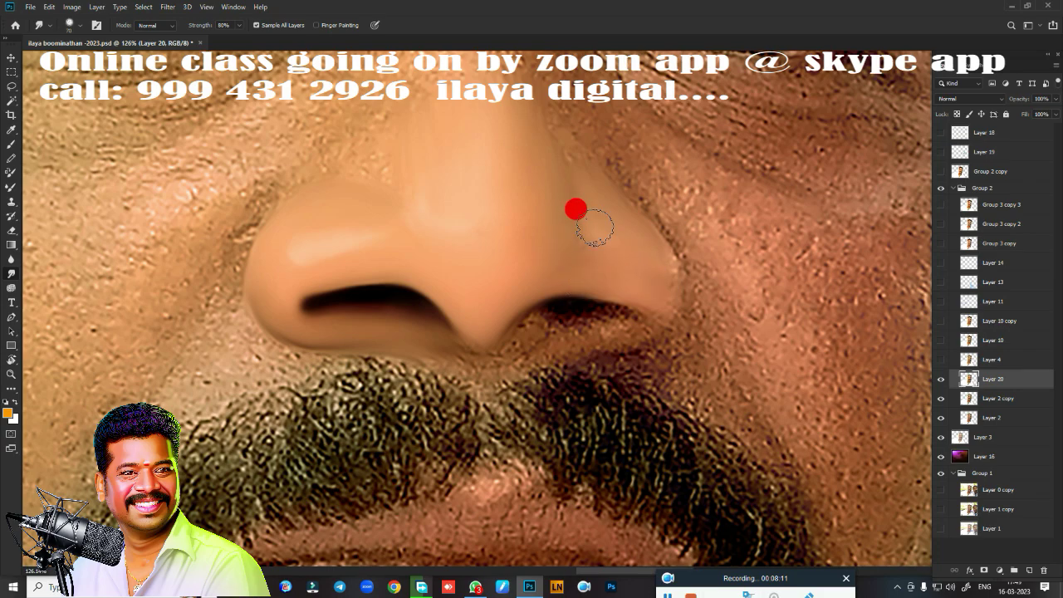
drag(590, 235, 608, 246)
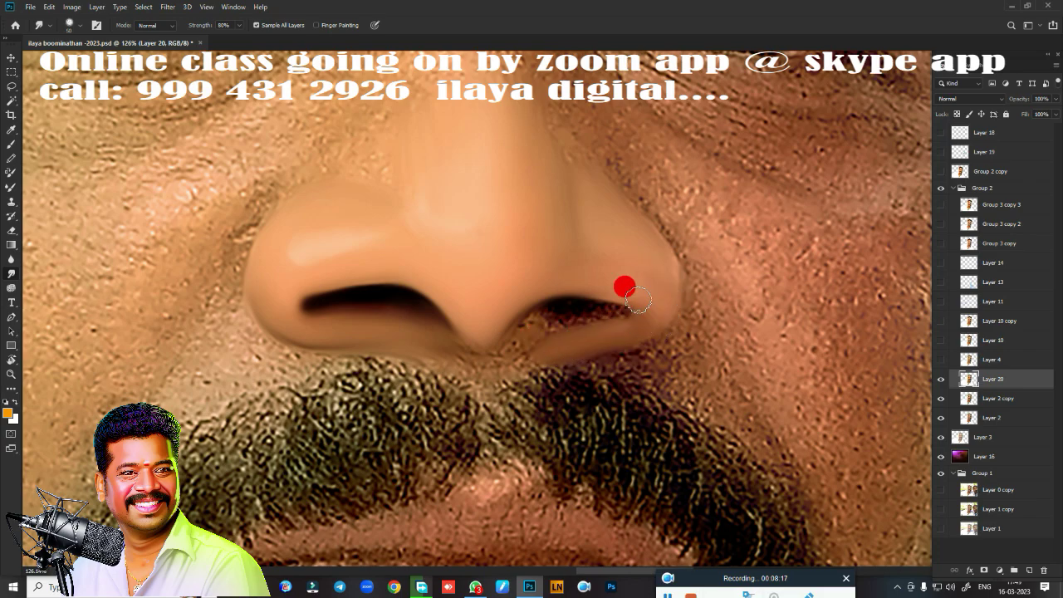
mouse_move(638, 299)
mouse_down()
mouse_move(619, 330)
mouse_move(633, 332)
mouse_move(670, 287)
mouse_up()
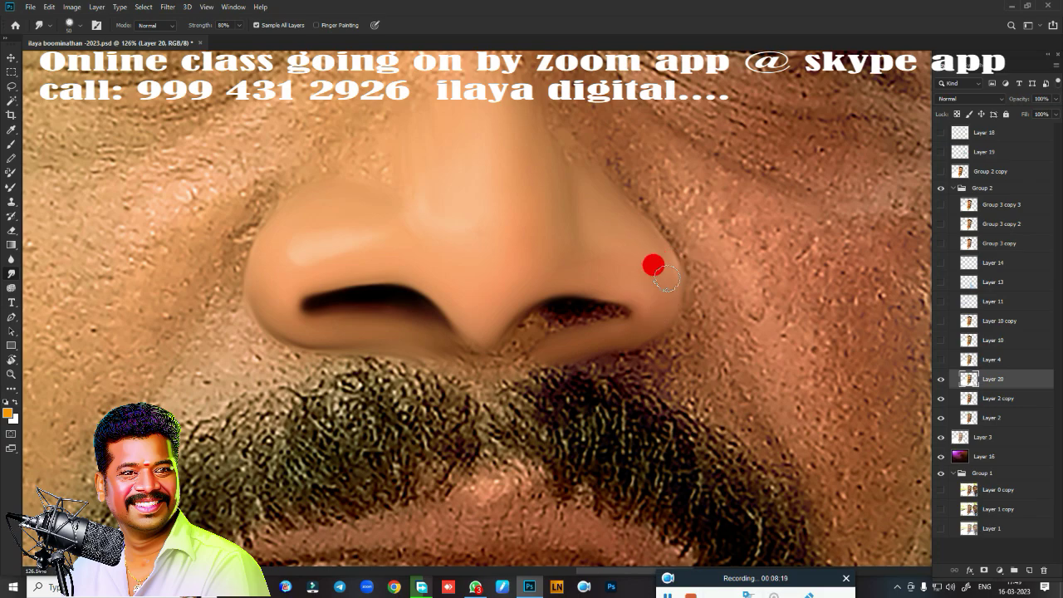
mouse_move(582, 271)
mouse_down()
mouse_move(637, 275)
mouse_move(517, 274)
mouse_move(565, 266)
mouse_move(484, 307)
mouse_up()
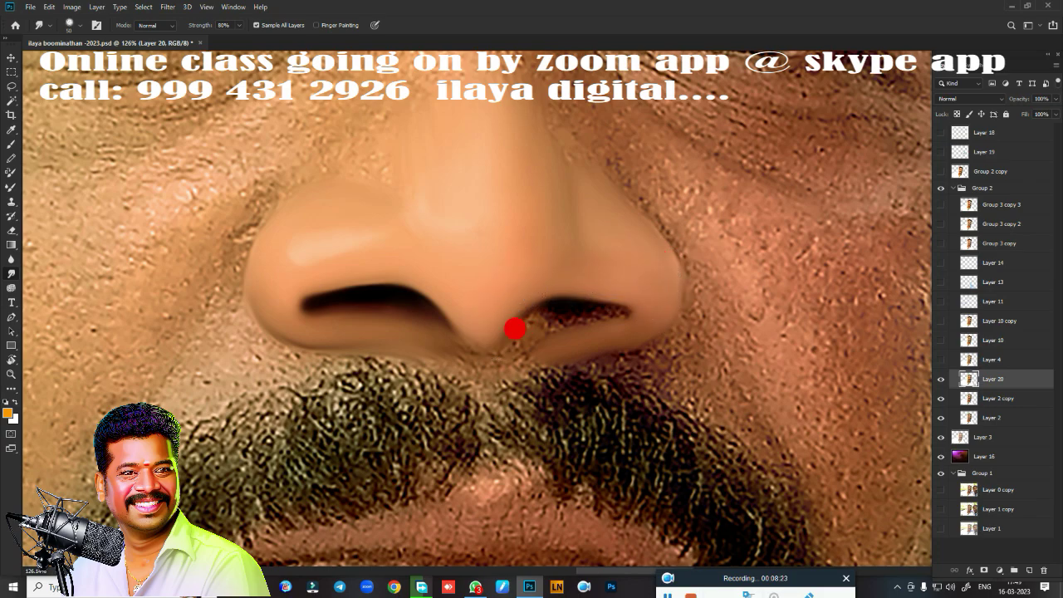
Soften the right nostril's inside into a dark shadow and blend the crease below.
mouse_move(599, 299)
mouse_down()
mouse_move(557, 387)
mouse_move(543, 393)
mouse_move(644, 410)
mouse_move(706, 373)
mouse_up()
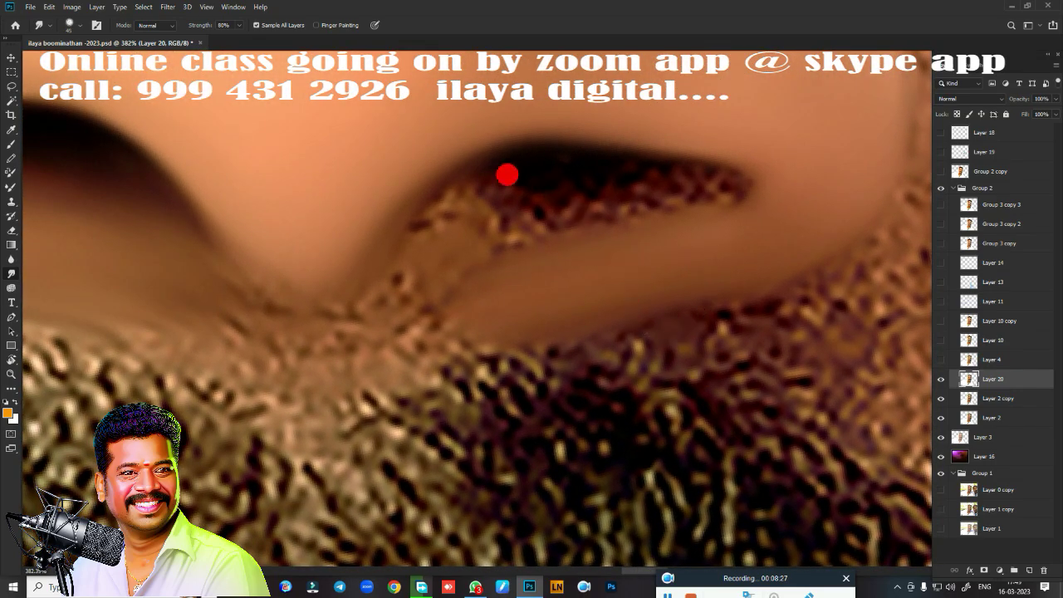
mouse_move(504, 148)
mouse_down()
mouse_move(560, 147)
mouse_move(553, 158)
mouse_move(667, 155)
mouse_move(643, 142)
mouse_move(612, 154)
mouse_move(690, 152)
mouse_move(636, 142)
mouse_move(423, 163)
mouse_move(363, 240)
mouse_move(465, 152)
mouse_move(489, 156)
mouse_move(451, 161)
mouse_move(389, 238)
mouse_move(461, 161)
mouse_move(403, 257)
mouse_move(422, 218)
mouse_move(389, 208)
mouse_move(187, 298)
mouse_move(273, 316)
mouse_move(145, 285)
mouse_move(339, 318)
mouse_move(383, 314)
mouse_move(154, 228)
mouse_move(150, 235)
mouse_move(374, 290)
mouse_move(284, 296)
mouse_move(235, 270)
mouse_move(327, 185)
mouse_move(168, 155)
mouse_move(370, 164)
mouse_move(410, 102)
mouse_move(303, 227)
mouse_move(237, 229)
mouse_up()
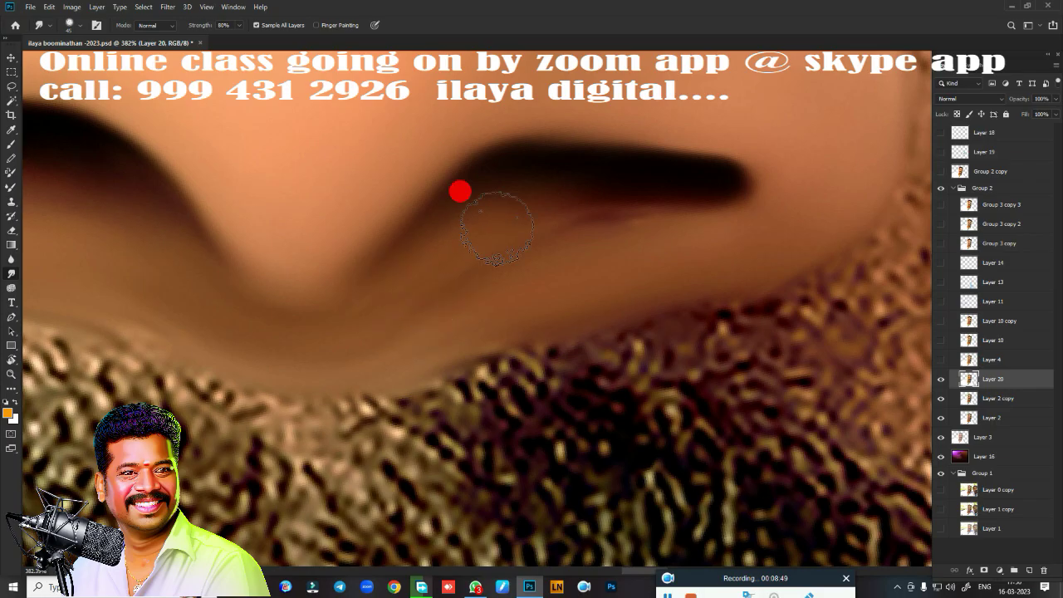
mouse_move(460, 192)
mouse_down()
mouse_move(491, 173)
mouse_move(531, 215)
mouse_move(458, 219)
mouse_up()
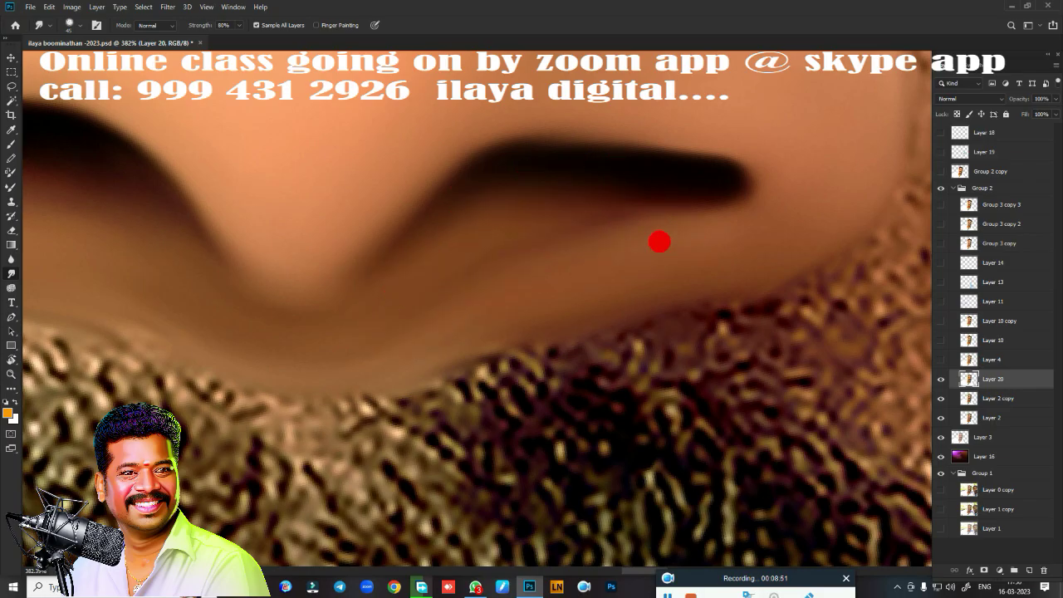
Smooth the skin beside the nose above the moustache and below the nostril.
scroll(569, 284, down, 3)
scroll(546, 352, down, 3)
drag(586, 458, 728, 284)
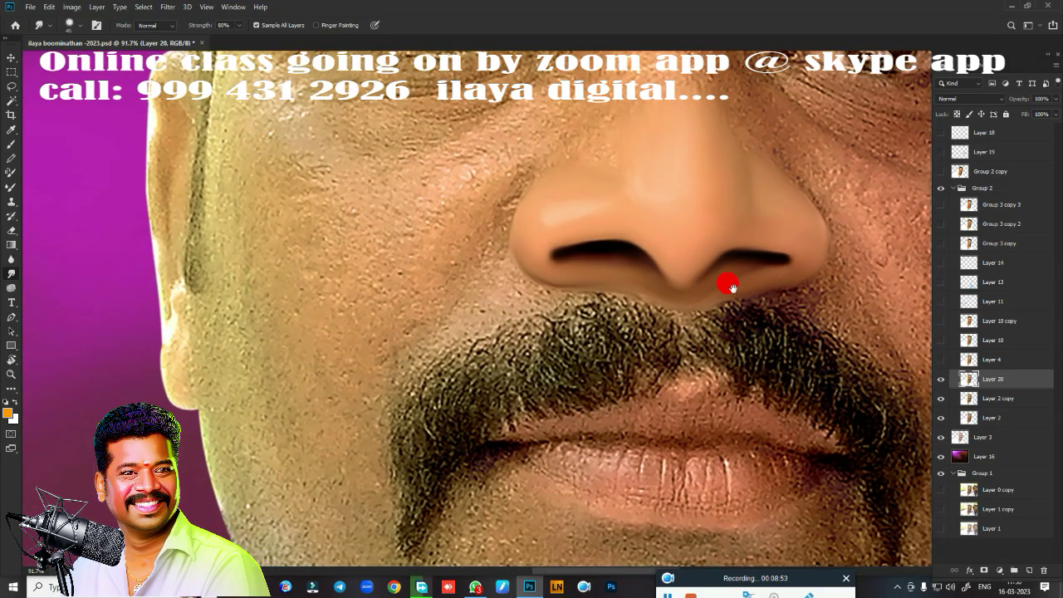
scroll(569, 316, up, 2)
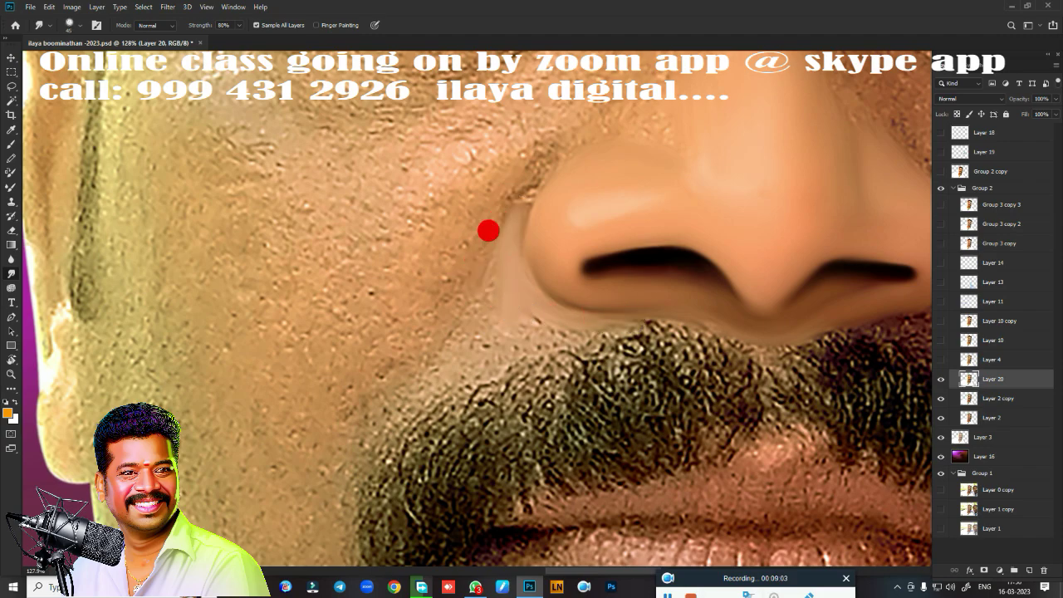
mouse_move(460, 323)
mouse_down()
mouse_move(448, 337)
mouse_move(493, 282)
mouse_move(513, 310)
mouse_move(500, 275)
mouse_up()
mouse_move(554, 327)
mouse_down()
mouse_move(557, 294)
mouse_move(522, 264)
mouse_move(515, 181)
mouse_move(497, 270)
mouse_move(432, 358)
mouse_move(473, 164)
mouse_move(522, 123)
mouse_move(387, 271)
mouse_move(406, 235)
mouse_move(308, 399)
mouse_move(560, 190)
mouse_move(539, 190)
mouse_move(540, 174)
mouse_move(601, 138)
mouse_move(555, 171)
mouse_move(572, 138)
mouse_move(526, 213)
mouse_move(523, 241)
mouse_move(541, 266)
mouse_move(539, 159)
mouse_move(612, 144)
mouse_move(523, 227)
mouse_move(546, 290)
mouse_move(662, 292)
mouse_move(589, 360)
mouse_up()
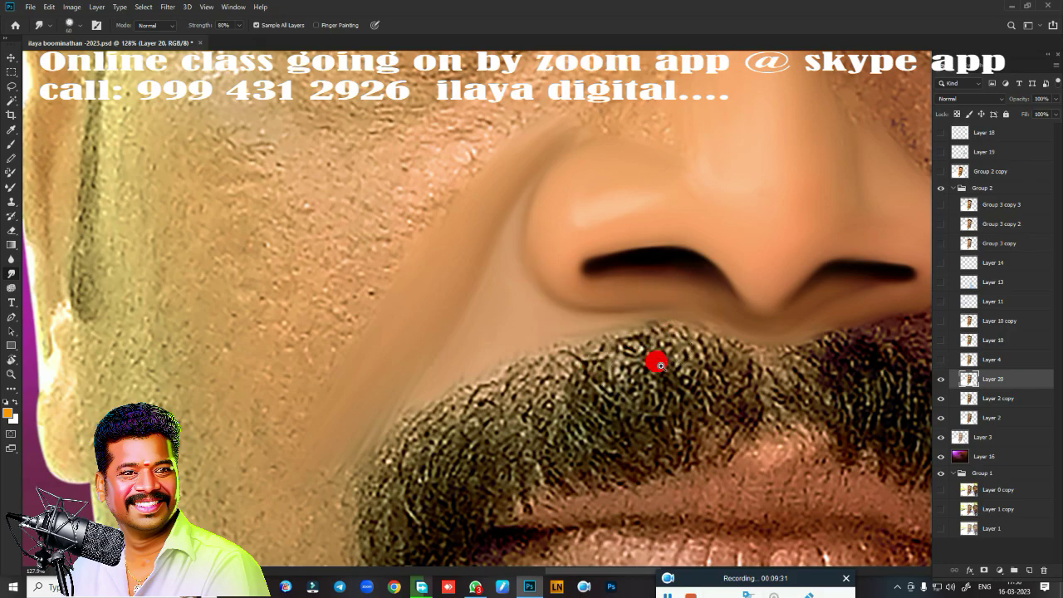
Blend skin from the nostril down to the moustache and along its lower edge.
scroll(660, 366, down, 5)
scroll(457, 327, up, 1)
scroll(495, 351, up, 2)
scroll(589, 329, up, 2)
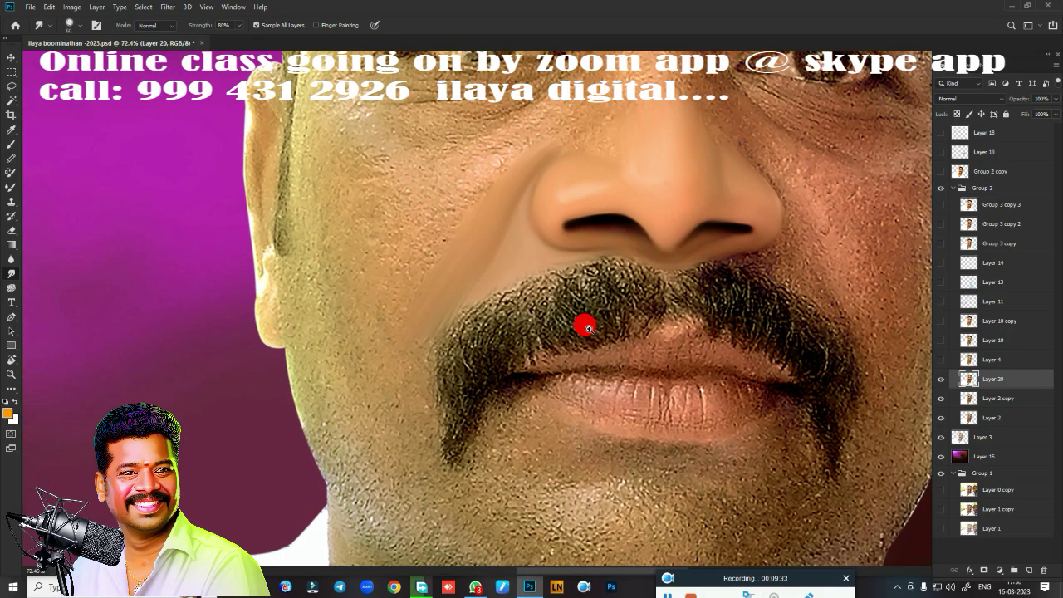
scroll(588, 329, up, 1)
scroll(403, 356, up, 2)
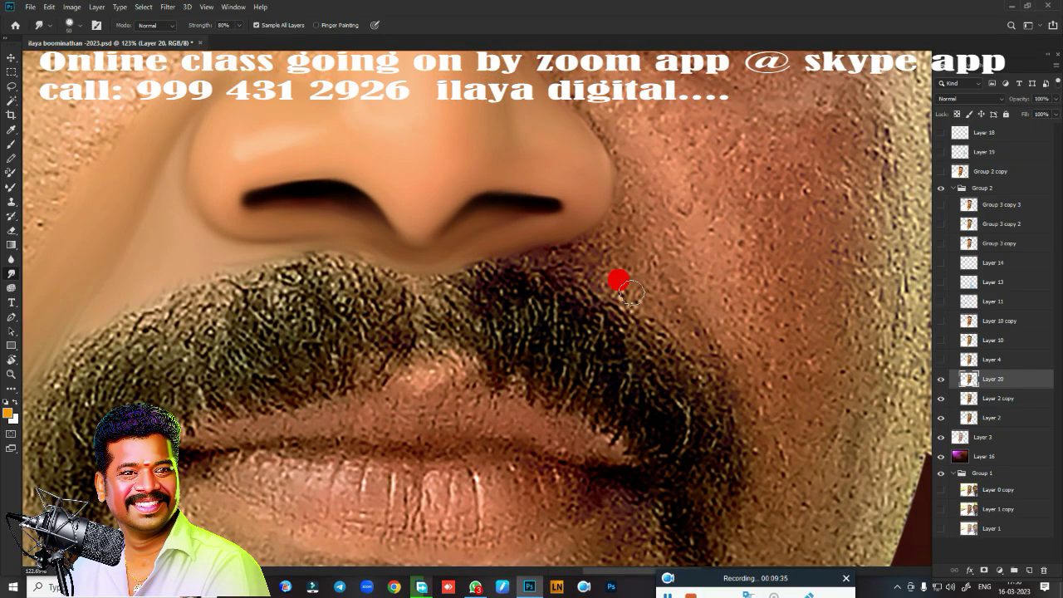
mouse_move(630, 292)
mouse_down()
mouse_move(618, 236)
mouse_move(706, 349)
mouse_up()
drag(614, 232, 551, 245)
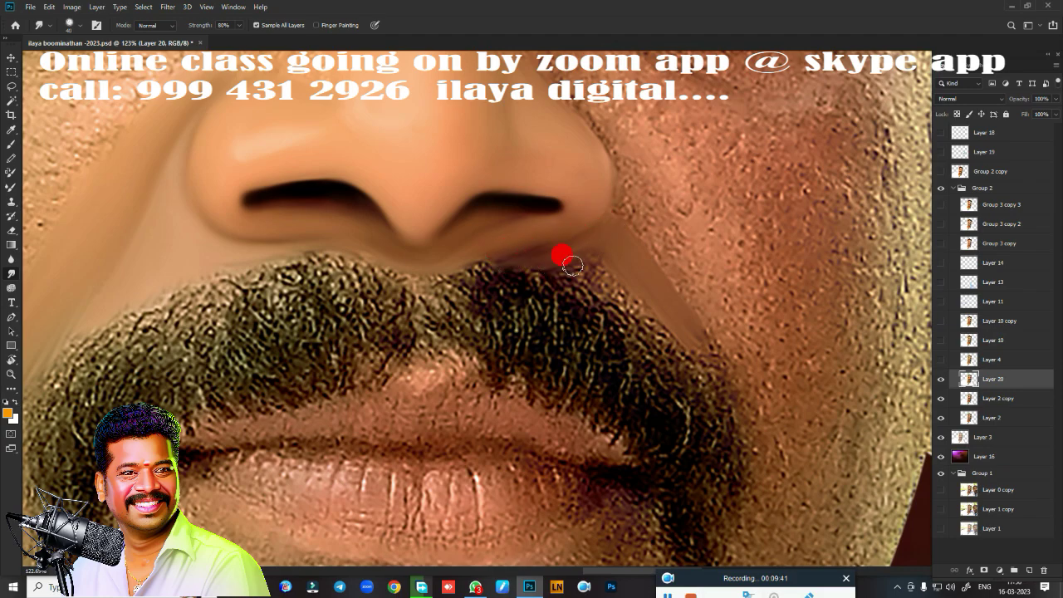
drag(533, 258, 519, 254)
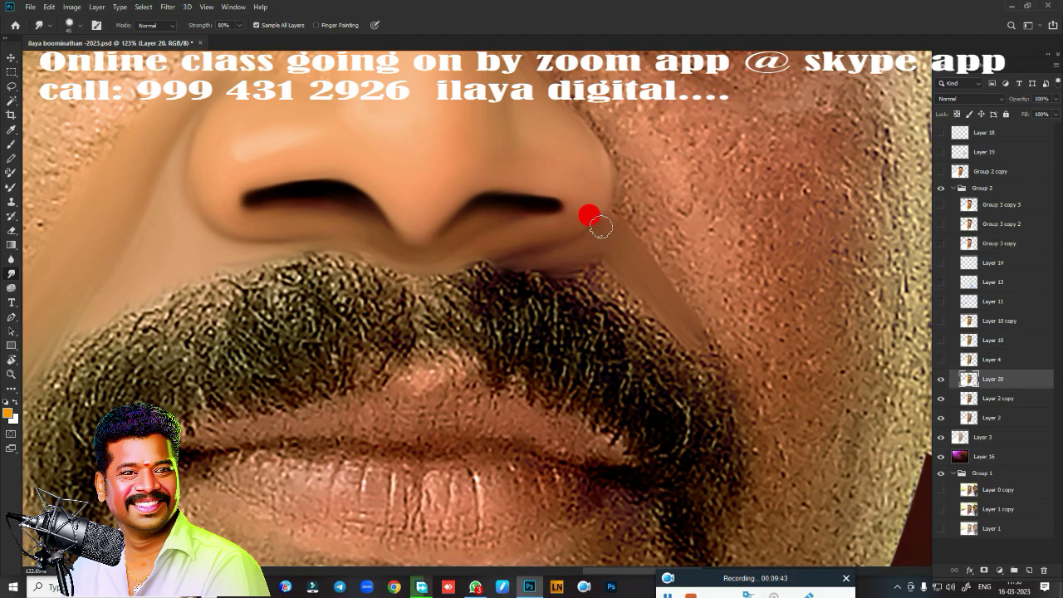
drag(601, 225, 569, 249)
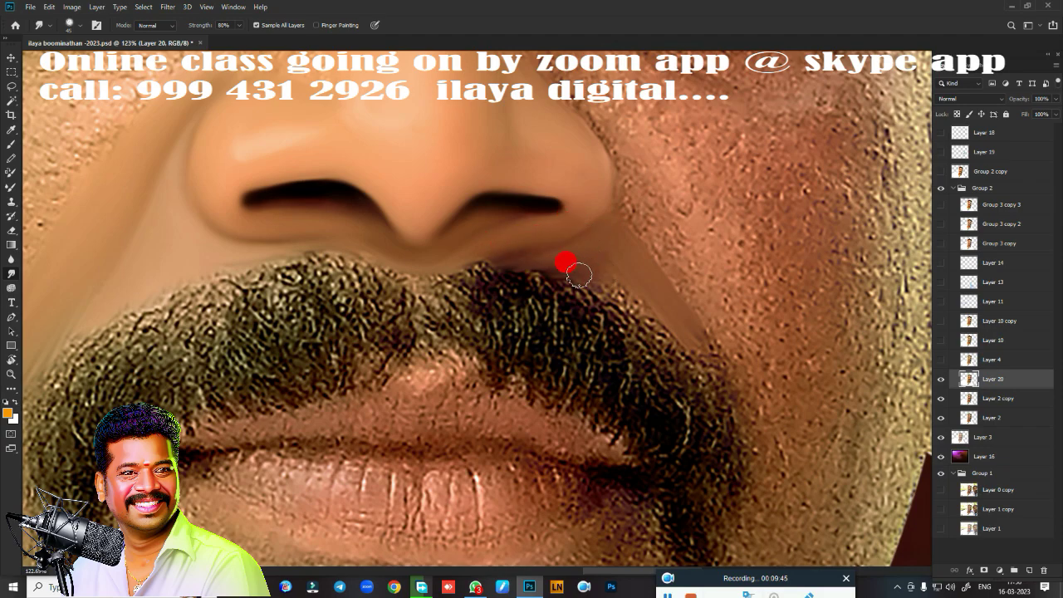
Smooth the cheek edge beside the nostril and moustache and up the nose edge.
drag(604, 281, 606, 246)
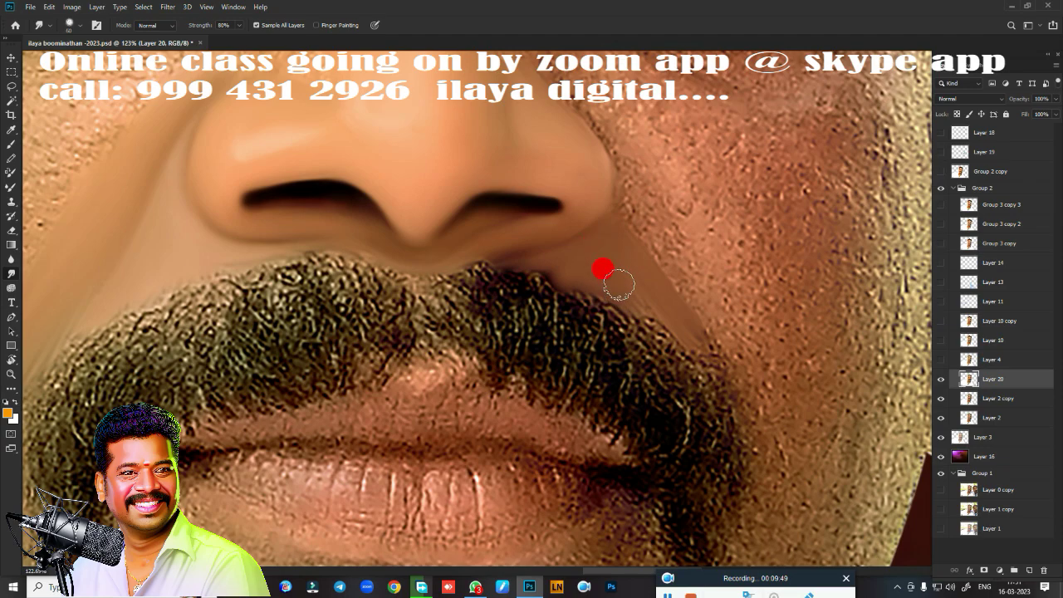
mouse_move(603, 268)
mouse_down()
mouse_move(678, 335)
mouse_move(665, 312)
mouse_up()
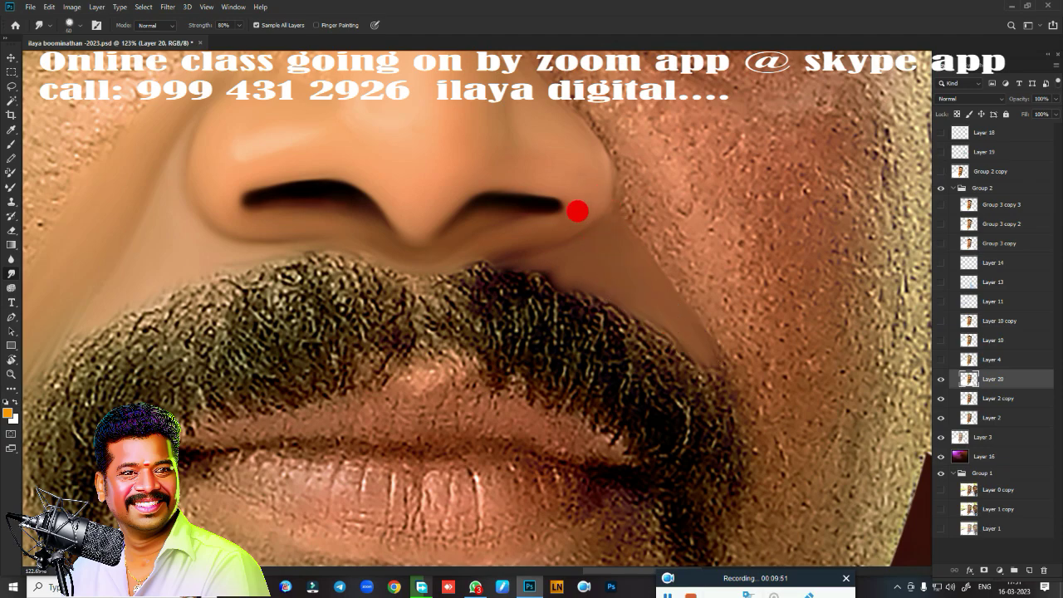
drag(573, 241, 546, 234)
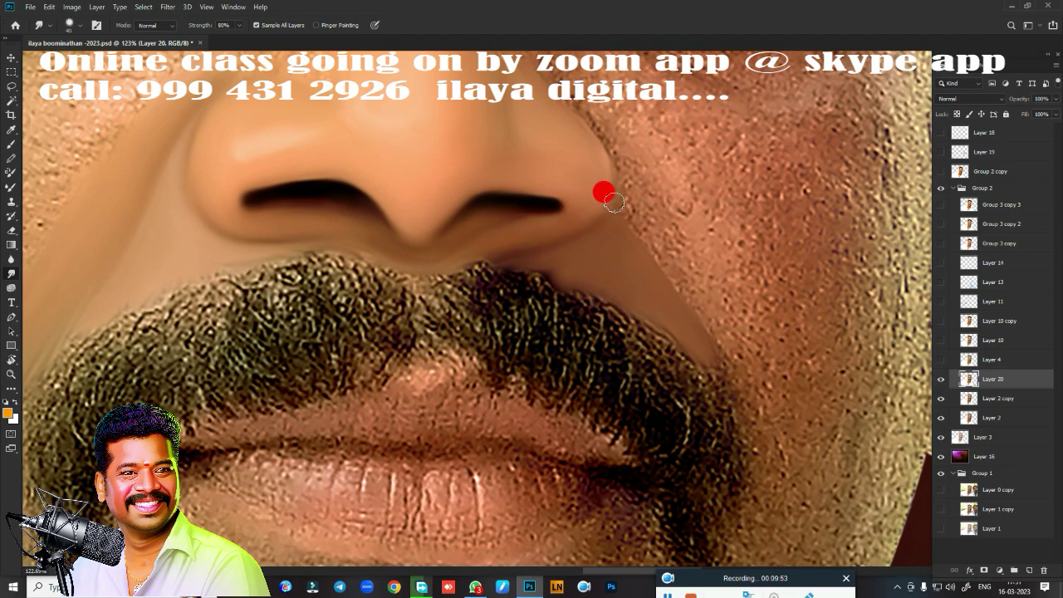
mouse_move(612, 202)
mouse_down()
mouse_move(584, 132)
mouse_move(605, 158)
mouse_move(597, 207)
mouse_move(578, 200)
mouse_up()
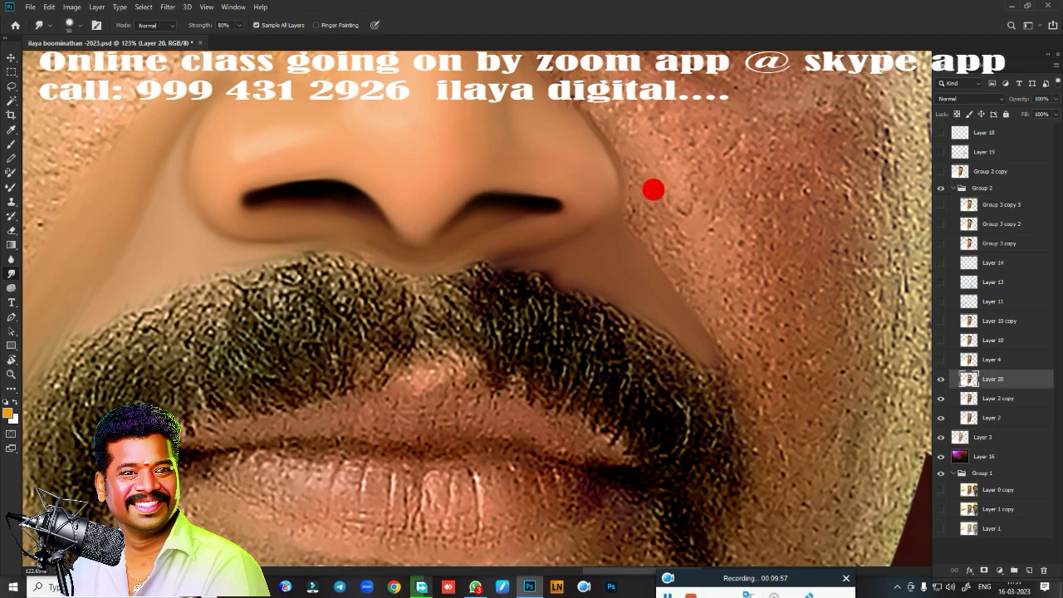
mouse_move(653, 189)
mouse_down()
mouse_move(617, 116)
mouse_move(589, 103)
mouse_move(617, 126)
mouse_move(626, 206)
mouse_move(651, 232)
mouse_move(623, 150)
mouse_move(692, 262)
mouse_move(662, 244)
mouse_move(679, 268)
mouse_move(643, 209)
mouse_move(612, 327)
mouse_up()
Smear the moustache's left half into soft strands, stretching its left tip downward.
scroll(601, 407, down, 3)
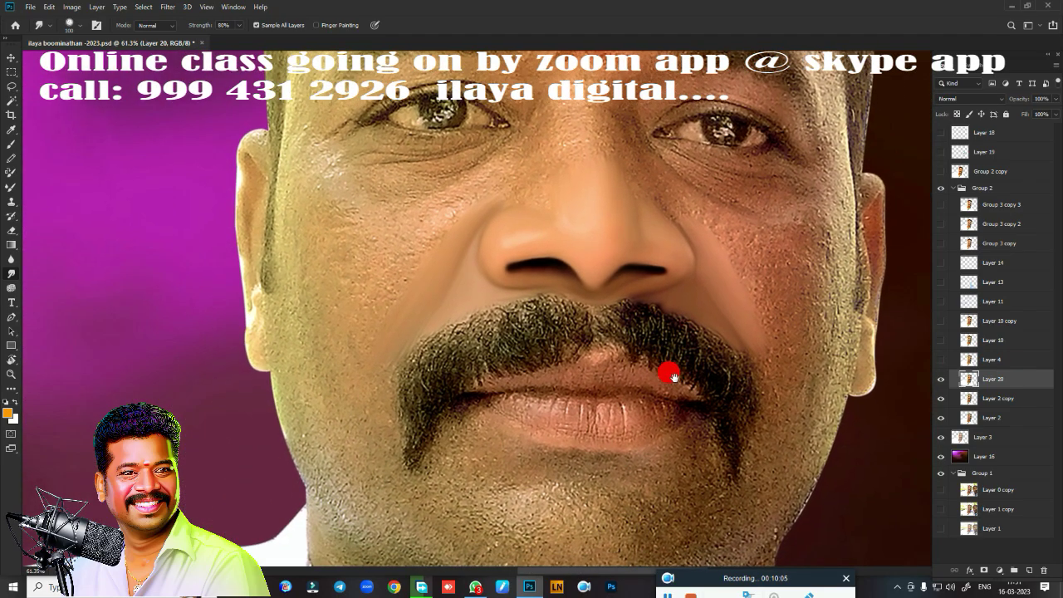
scroll(499, 406, up, 3)
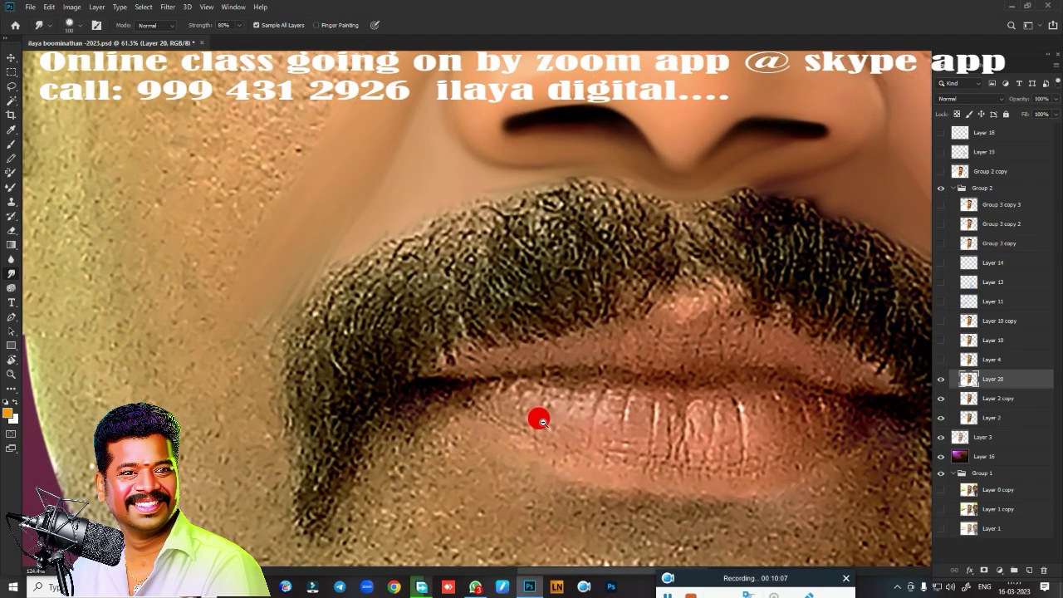
scroll(432, 362, up, 2)
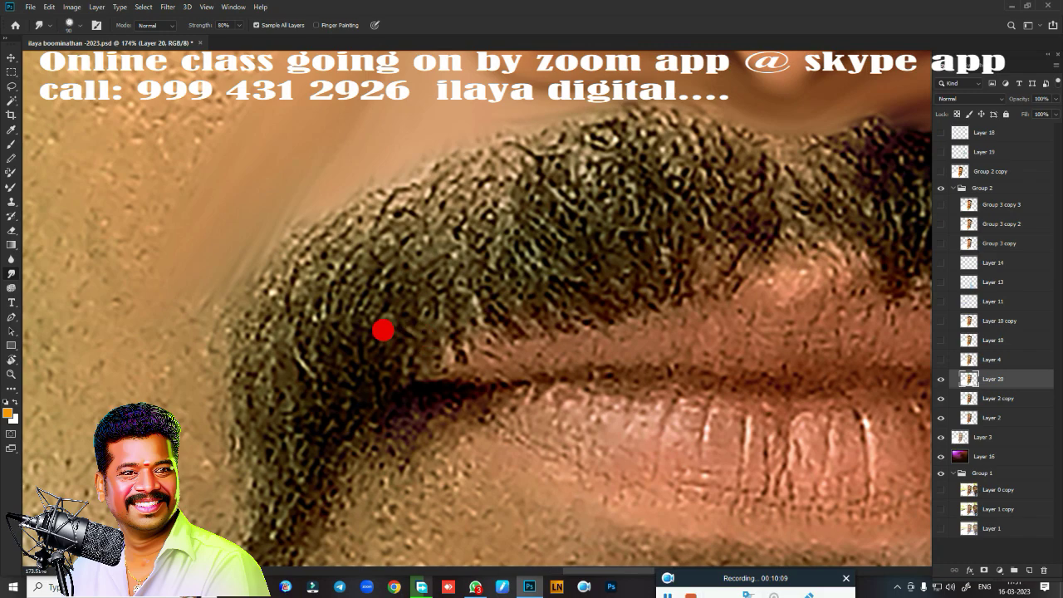
mouse_move(284, 280)
mouse_down()
mouse_move(310, 199)
mouse_move(276, 331)
mouse_move(300, 338)
mouse_move(339, 210)
mouse_move(372, 161)
mouse_move(394, 159)
mouse_move(402, 247)
mouse_move(442, 270)
mouse_move(467, 244)
mouse_move(535, 220)
mouse_move(568, 194)
mouse_move(648, 101)
mouse_move(712, 143)
mouse_move(753, 219)
mouse_move(685, 143)
mouse_up()
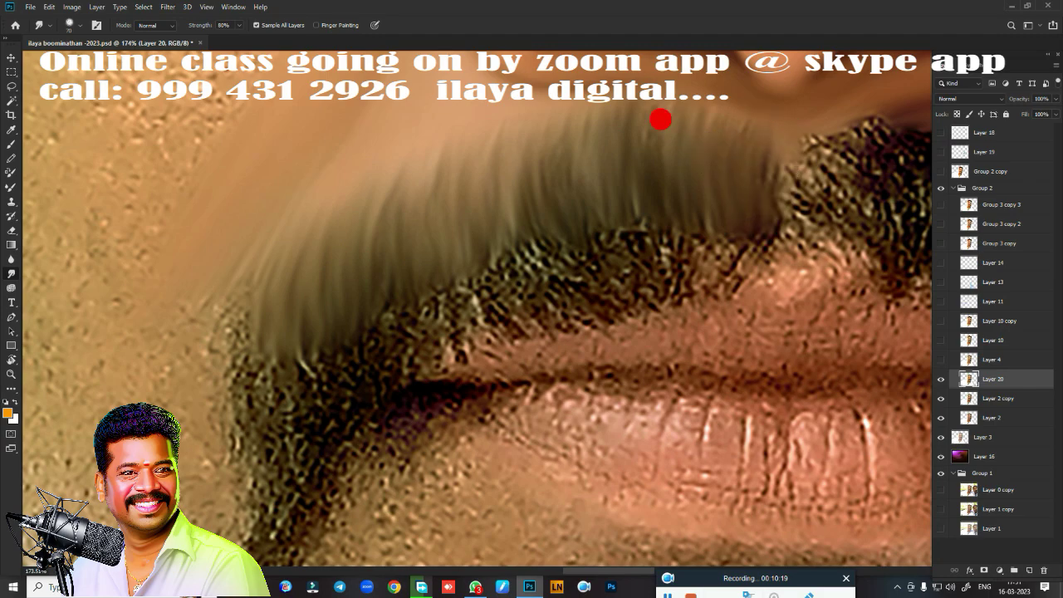
mouse_move(250, 324)
mouse_down()
mouse_move(255, 448)
mouse_move(320, 325)
mouse_move(352, 352)
mouse_move(415, 211)
mouse_move(457, 196)
mouse_move(548, 271)
mouse_move(555, 230)
mouse_move(640, 163)
mouse_move(703, 251)
mouse_move(759, 173)
mouse_move(637, 289)
mouse_up()
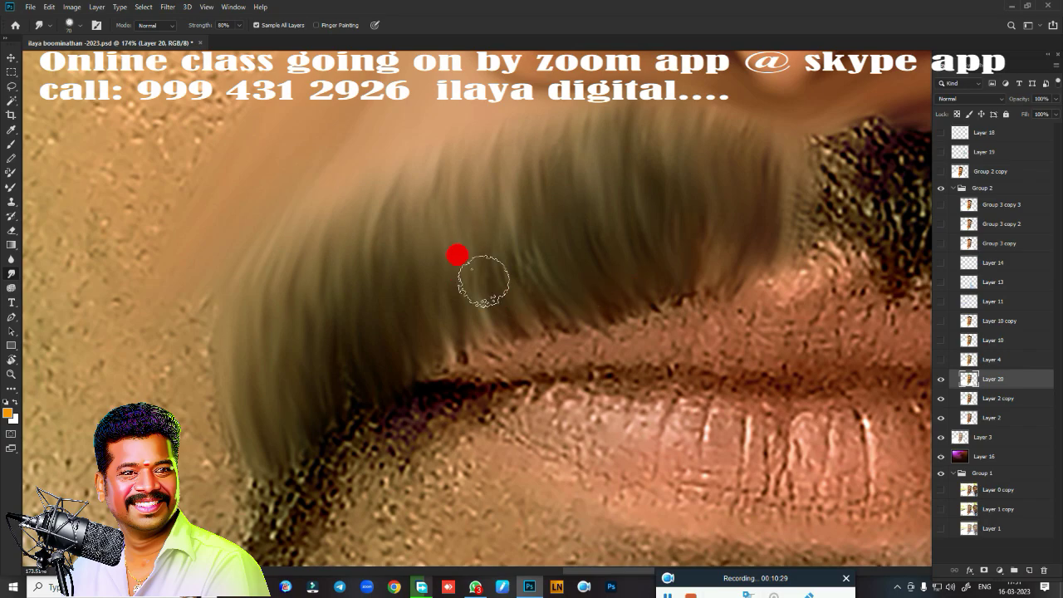
mouse_move(483, 281)
mouse_down()
mouse_move(332, 422)
mouse_move(399, 406)
mouse_up()
scroll(394, 315, down, 3)
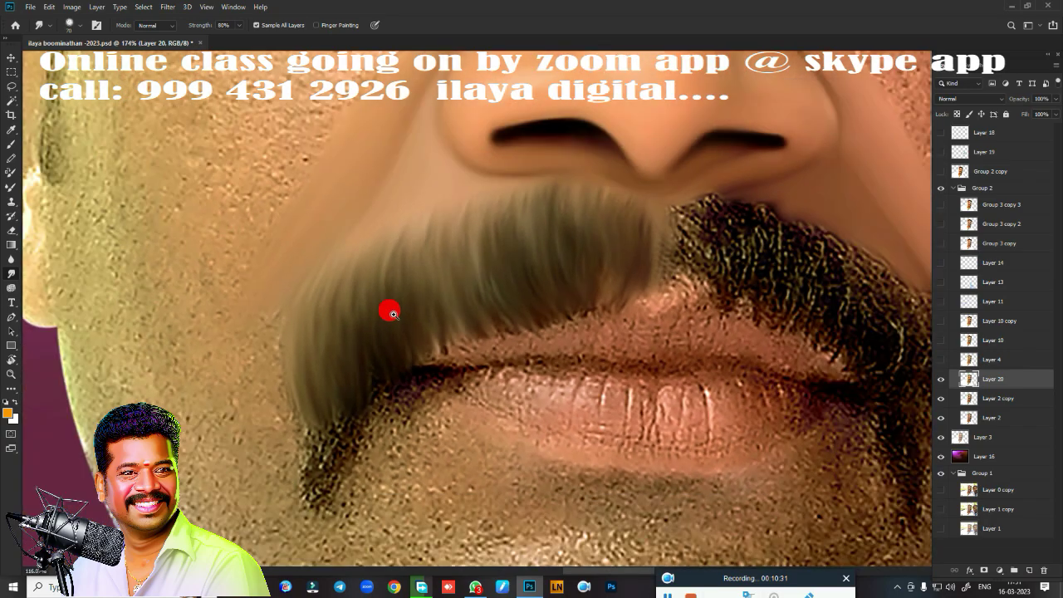
scroll(393, 314, down, 1)
mouse_move(337, 363)
mouse_down()
mouse_move(304, 437)
mouse_move(278, 428)
mouse_up()
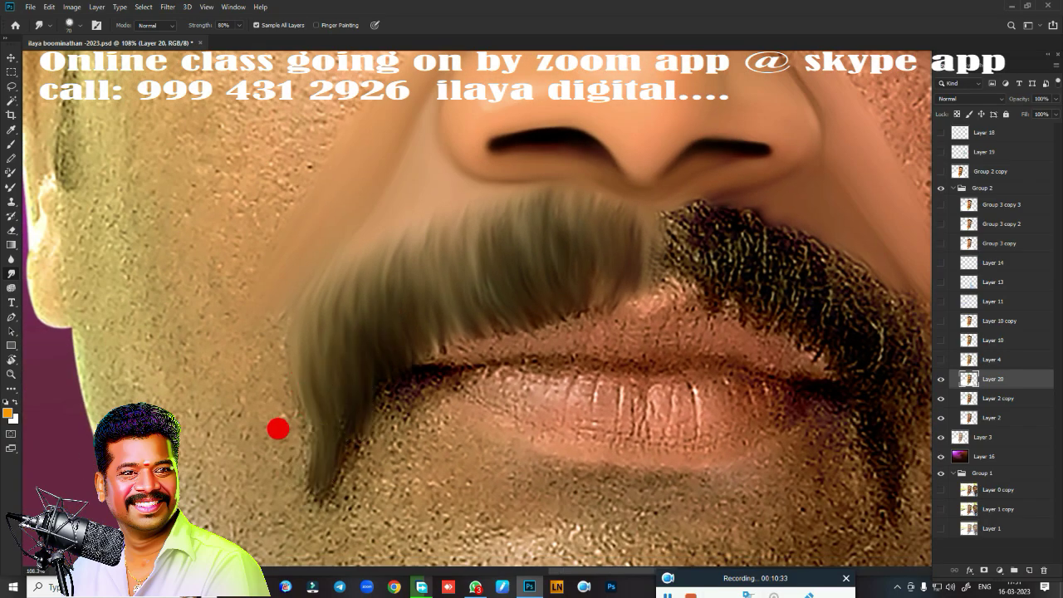
Compare against the unsmudged face, restore the smudging, and smooth the cheek down the jaw.
key(F12)
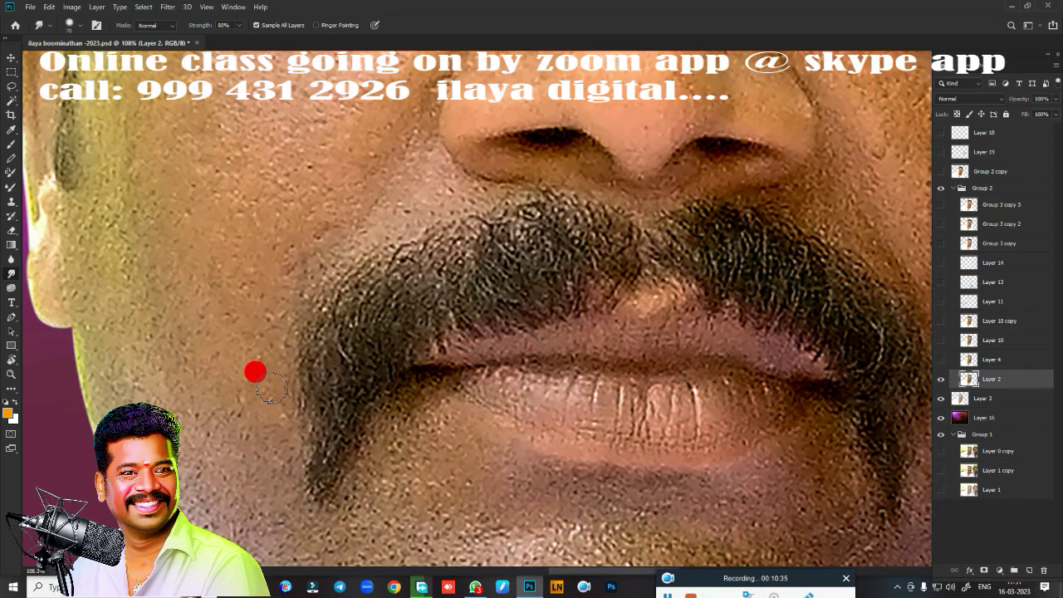
key(ctrl+z)
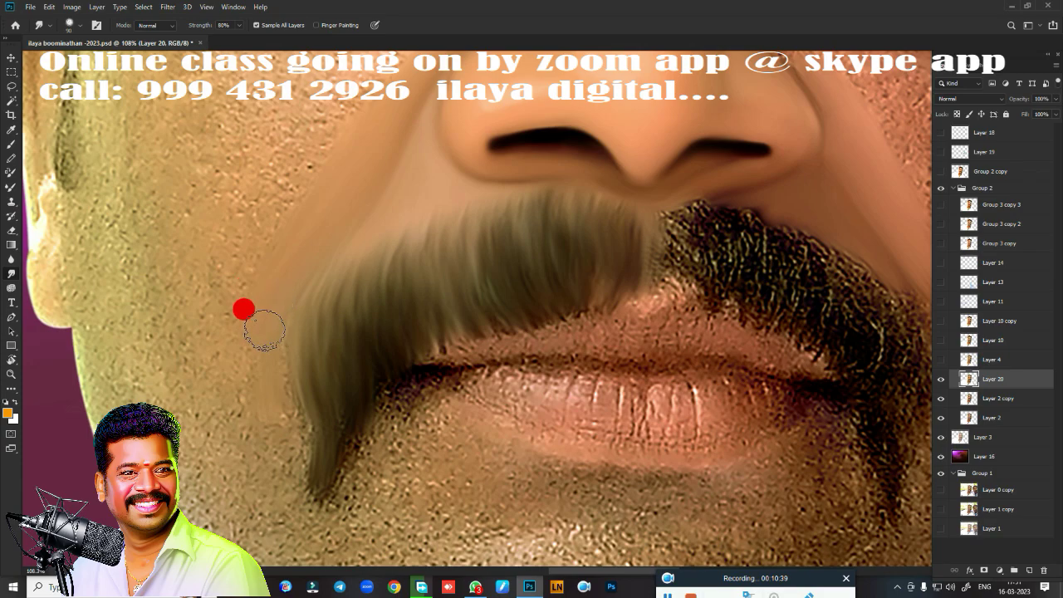
drag(235, 442, 259, 403)
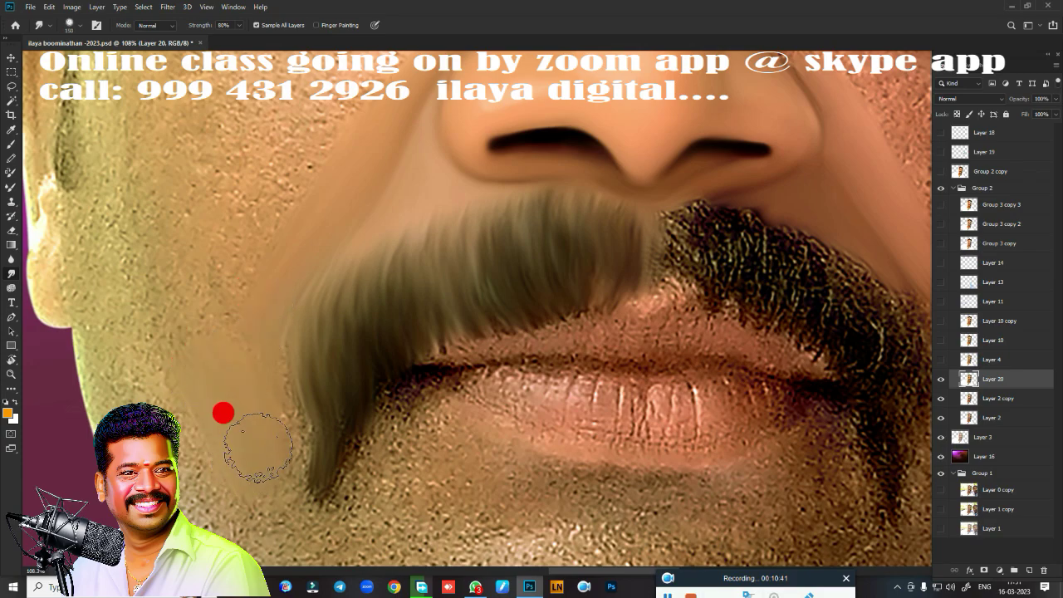
mouse_move(224, 369)
mouse_down()
mouse_move(237, 434)
mouse_move(237, 401)
mouse_move(227, 428)
mouse_up()
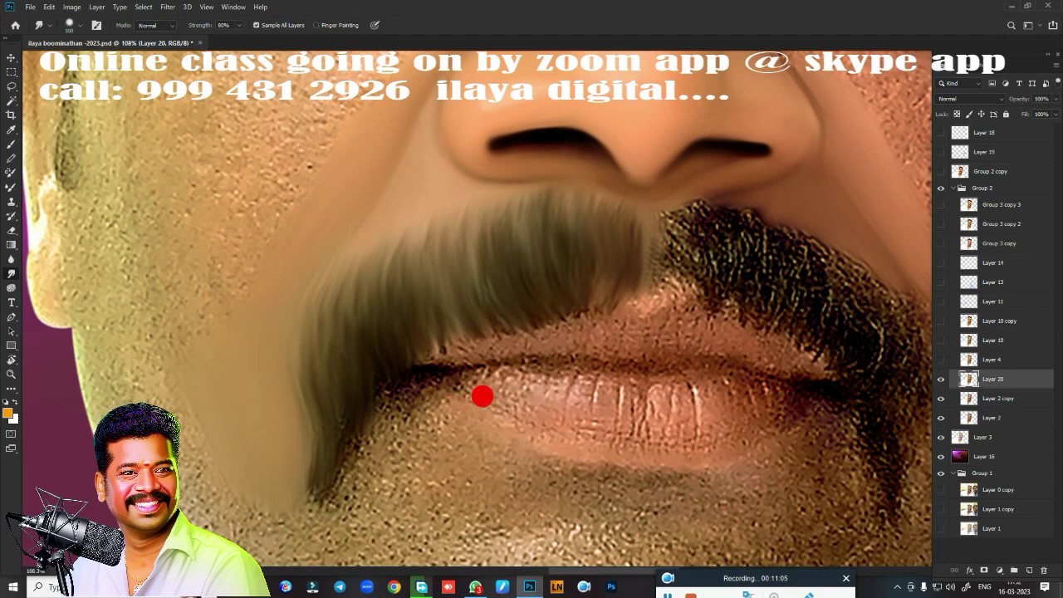
Soften the moustache's lower-left edge and blend it into the upper lip.
mouse_move(305, 392)
mouse_down()
mouse_move(304, 420)
mouse_move(318, 391)
mouse_move(295, 462)
mouse_up()
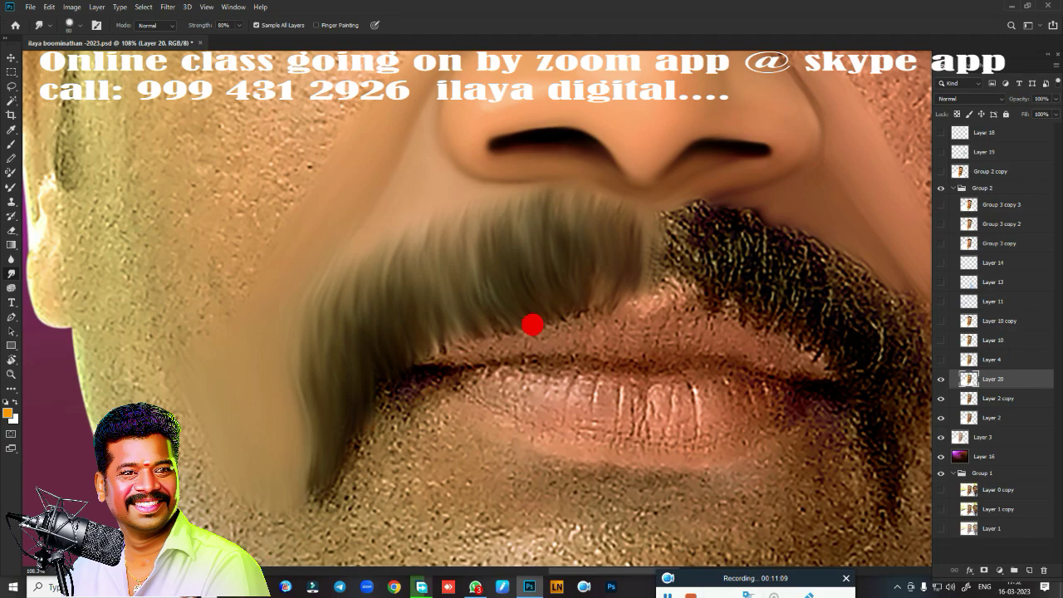
mouse_move(549, 336)
mouse_down()
mouse_move(609, 316)
mouse_move(568, 318)
mouse_up()
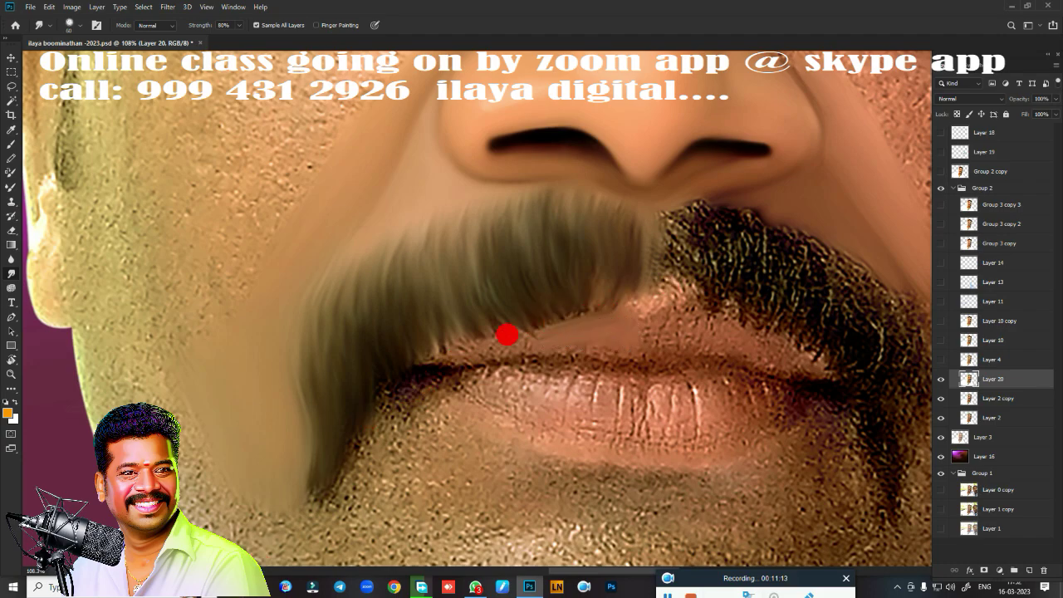
mouse_move(507, 334)
mouse_down()
mouse_move(427, 351)
mouse_move(625, 356)
mouse_move(607, 297)
mouse_up()
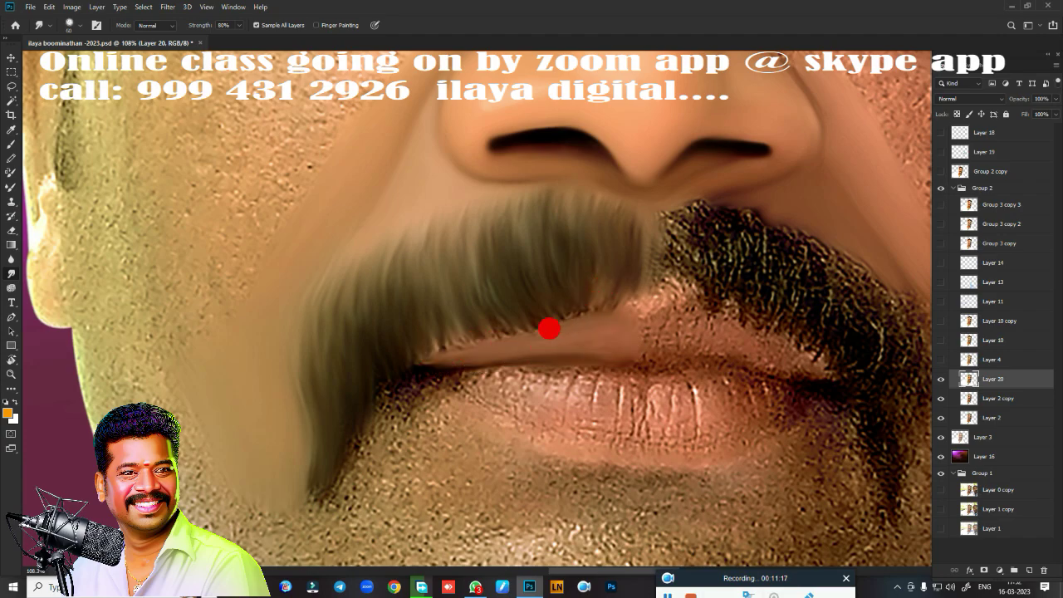
mouse_move(549, 329)
mouse_down()
mouse_move(421, 348)
mouse_move(457, 350)
mouse_move(480, 299)
mouse_move(522, 294)
mouse_move(573, 321)
mouse_move(596, 279)
mouse_move(617, 313)
mouse_move(587, 274)
mouse_up()
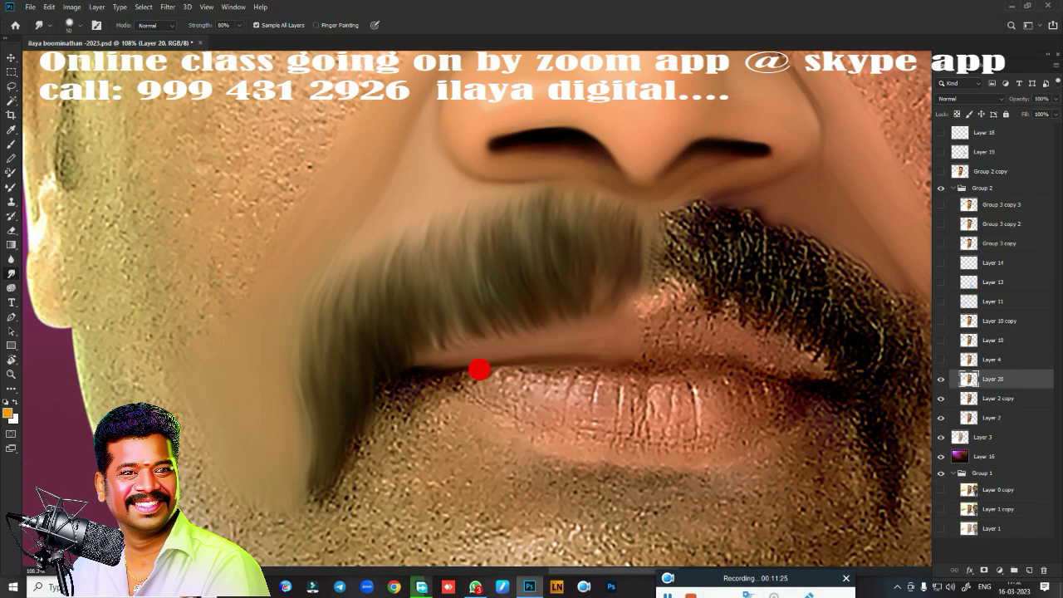
mouse_move(479, 369)
mouse_down()
mouse_move(373, 368)
mouse_move(439, 401)
mouse_move(387, 377)
mouse_move(346, 415)
mouse_move(356, 391)
mouse_move(336, 433)
mouse_move(368, 431)
mouse_move(375, 399)
mouse_move(417, 393)
mouse_move(373, 406)
mouse_move(278, 492)
mouse_move(427, 467)
mouse_move(393, 421)
mouse_up()
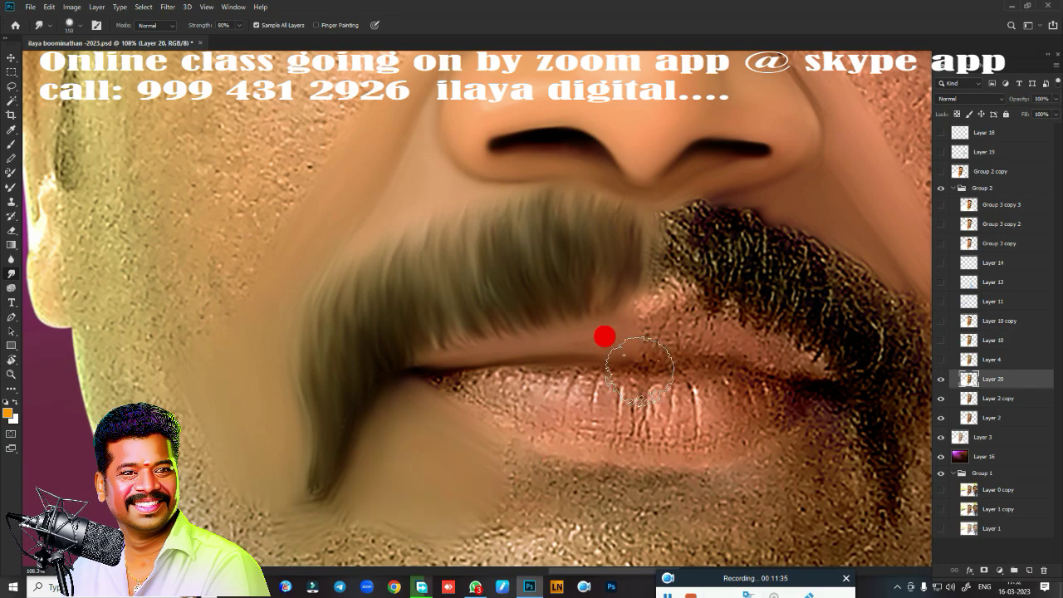
scroll(604, 336, down, 5)
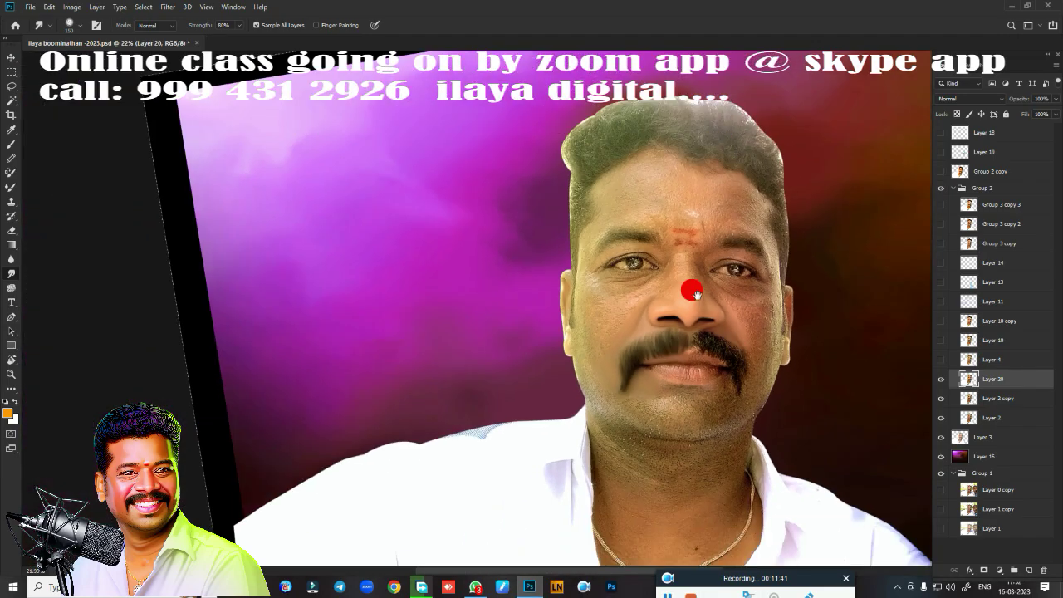
Toggle Layer 4 to compare, then show Layer 10 and make it the active layer.
scroll(737, 175, up, 2)
scroll(743, 172, down, 2)
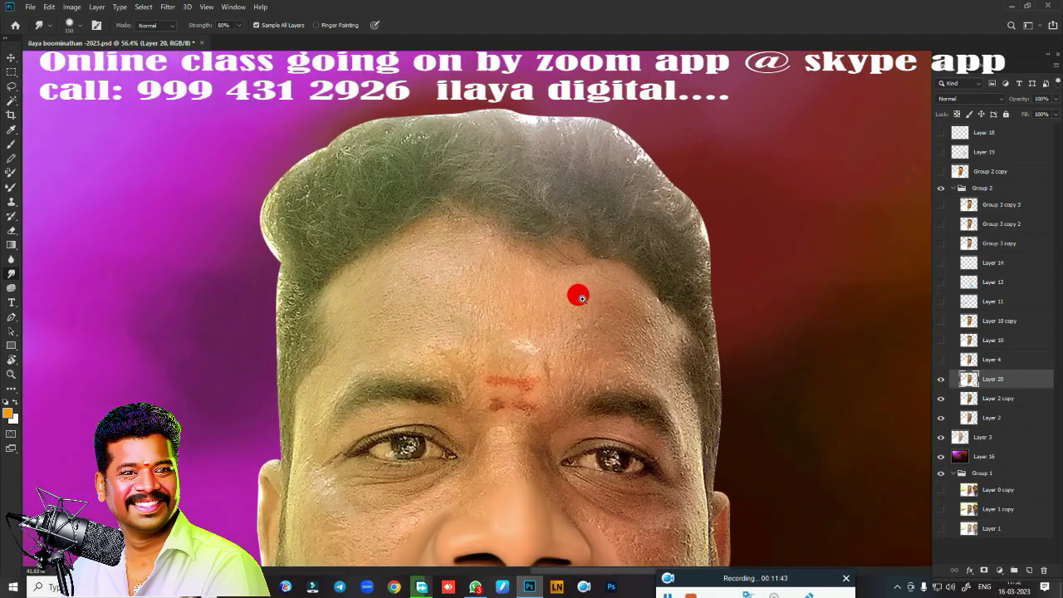
scroll(597, 263, down, 3)
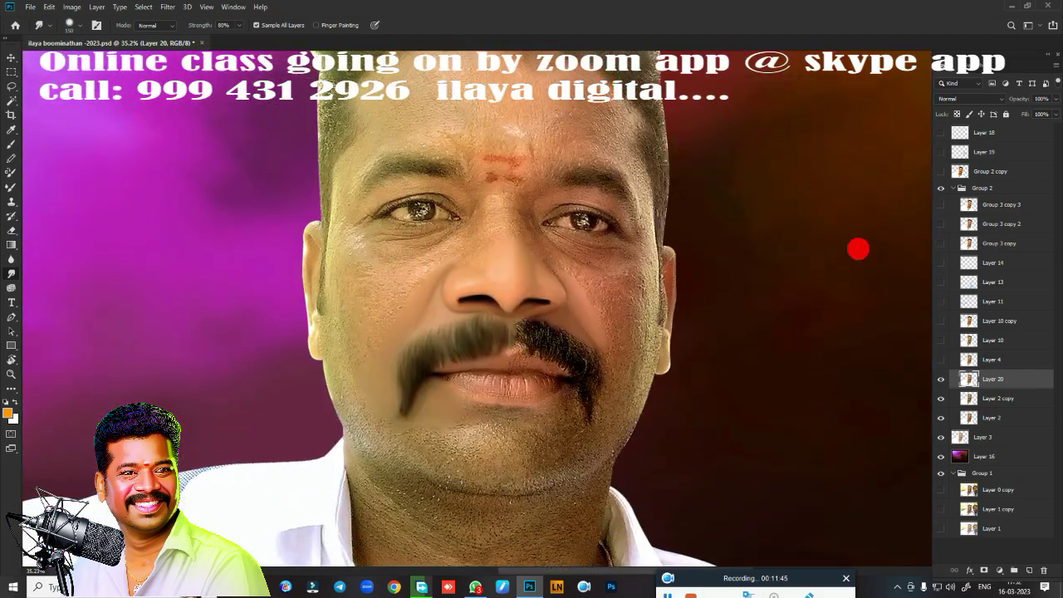
click(940, 358)
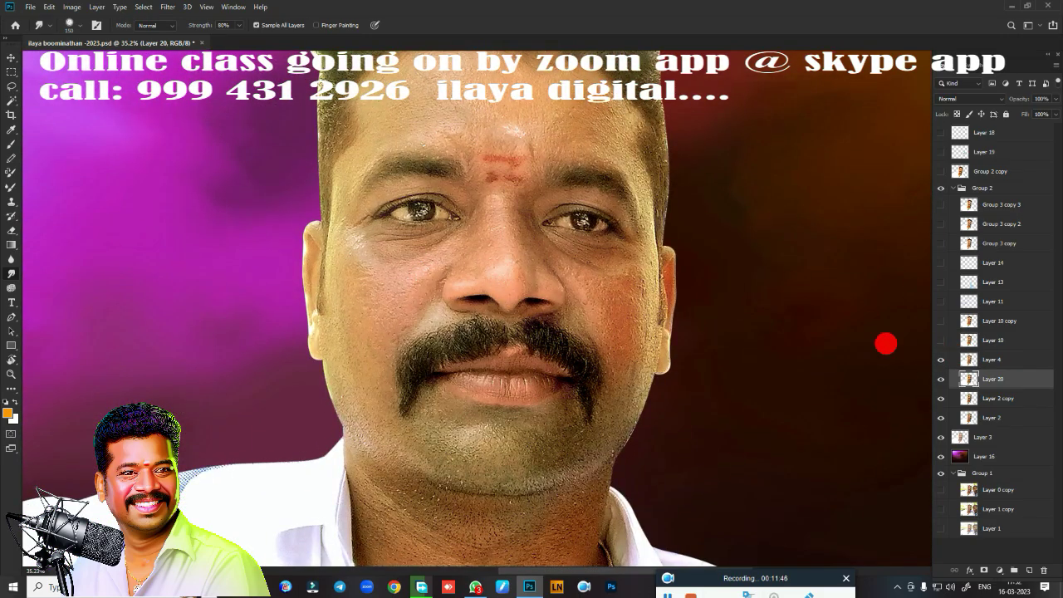
click(939, 345)
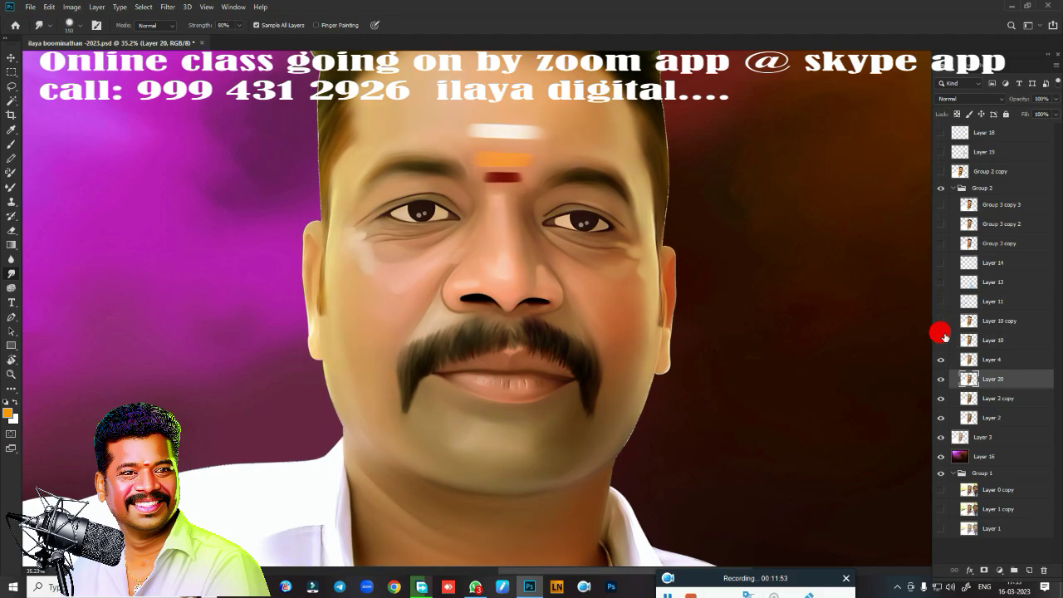
click(940, 339)
click(965, 338)
Raise the face's saturation to +12 with Hue/Saturation.
key(ctrl+u)
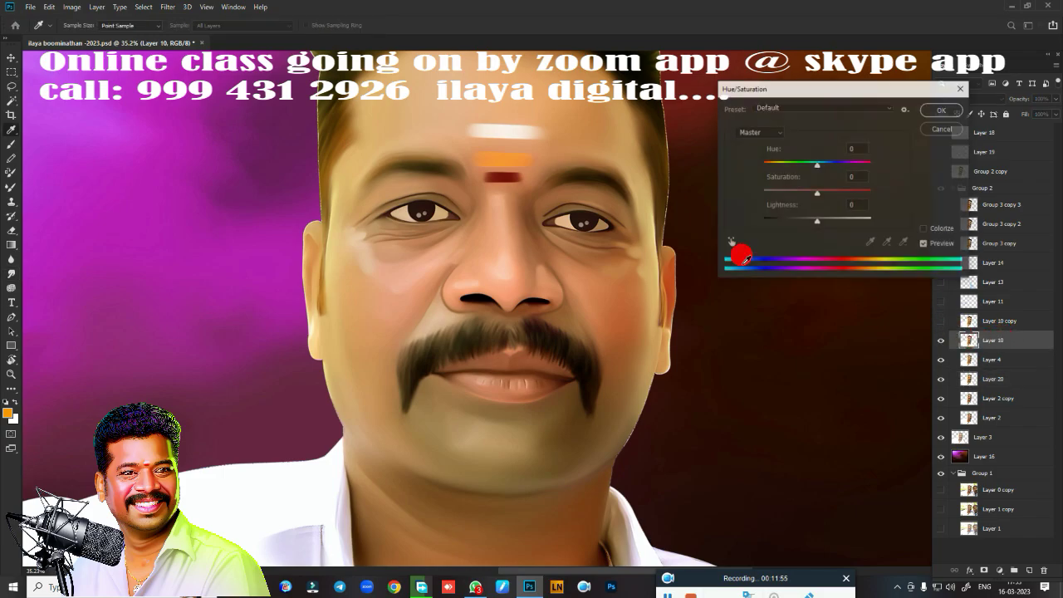
drag(826, 194, 842, 194)
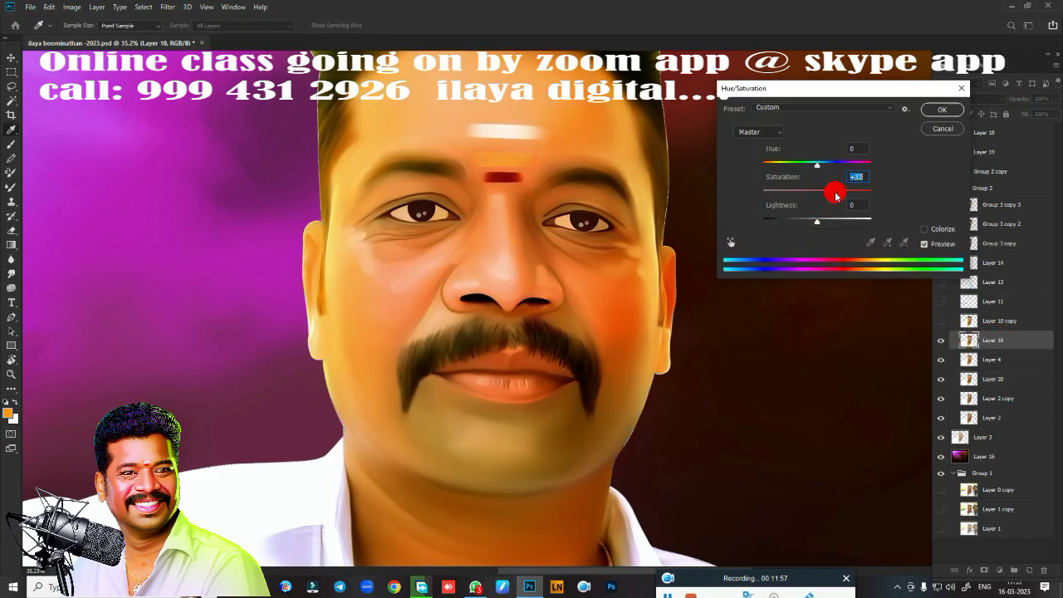
drag(939, 126, 966, 193)
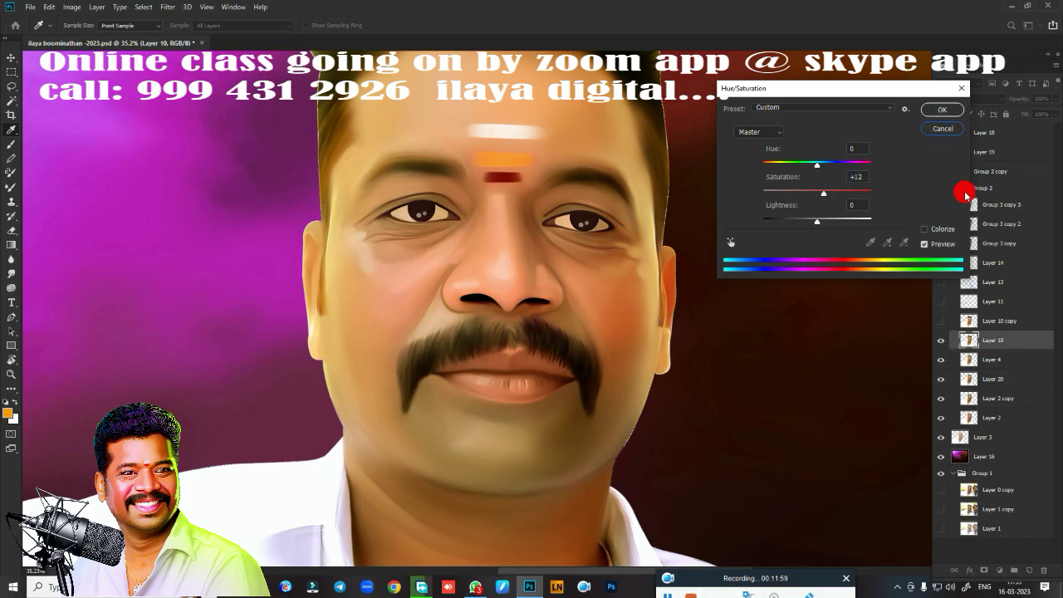
click(936, 129)
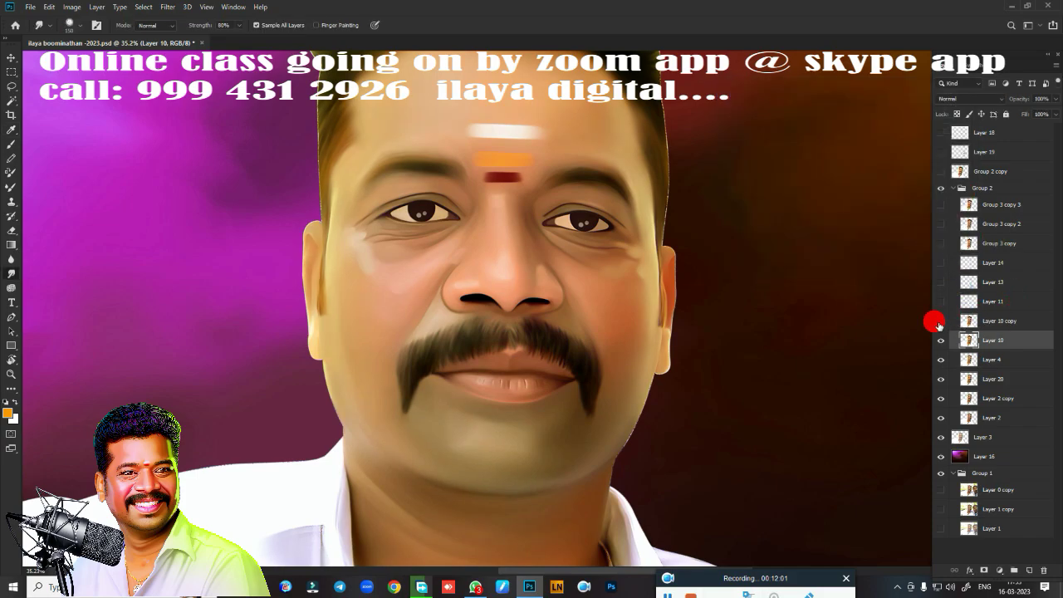
Show Layer 13, the painted hair, logo, frame and top layers to review the portrait.
scroll(806, 316, down, 3)
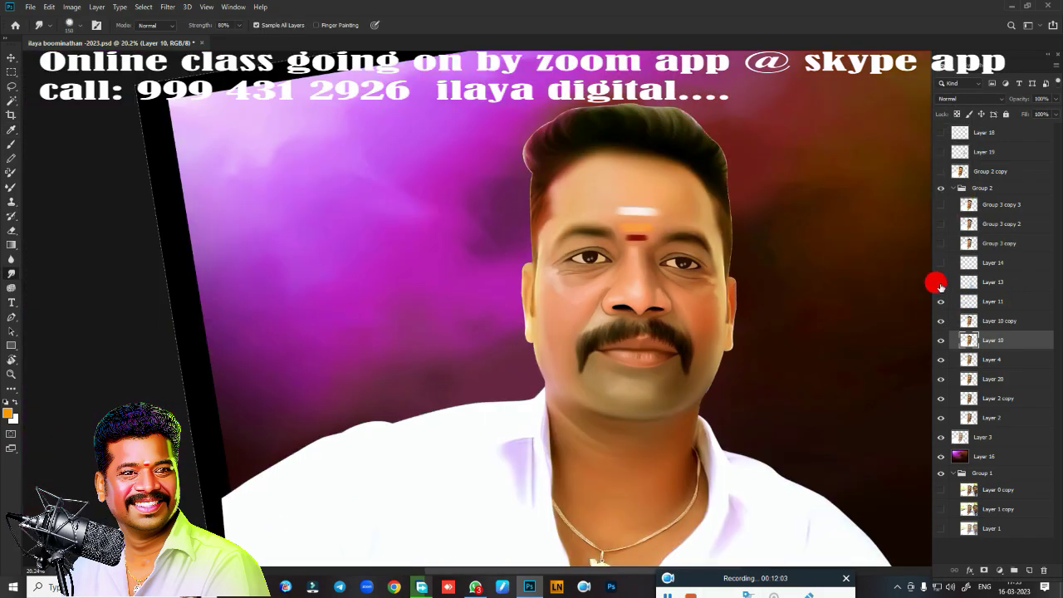
click(941, 282)
click(940, 223)
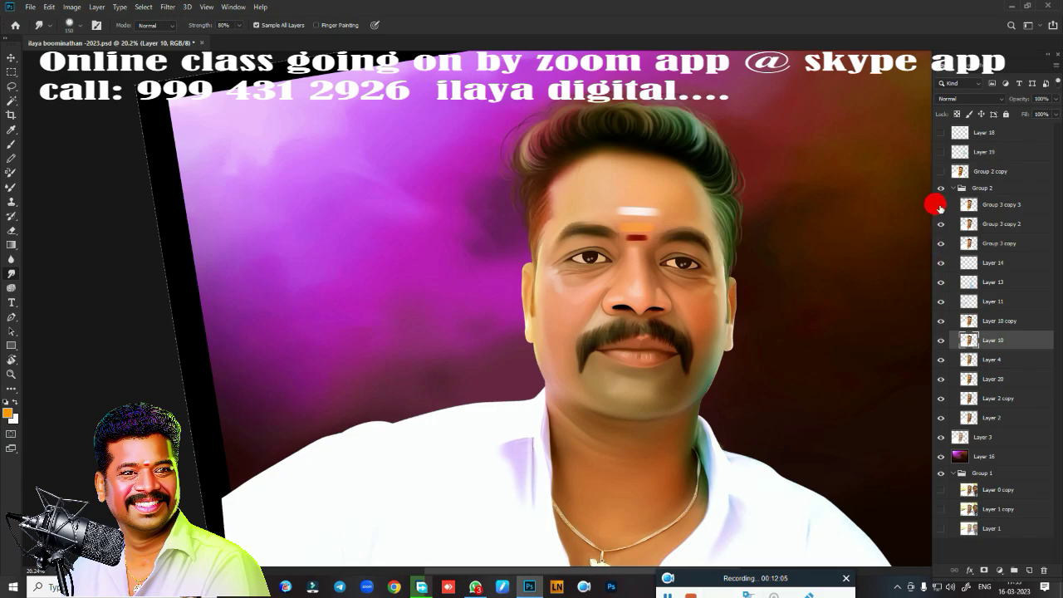
click(941, 152)
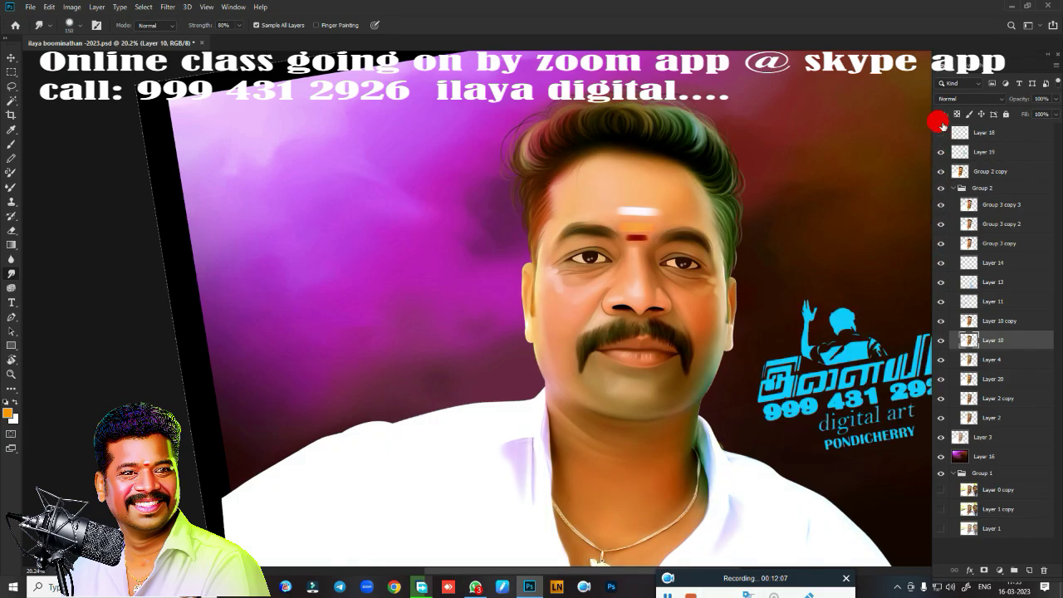
click(940, 132)
scroll(910, 220, down, 1)
scroll(802, 252, down, 1)
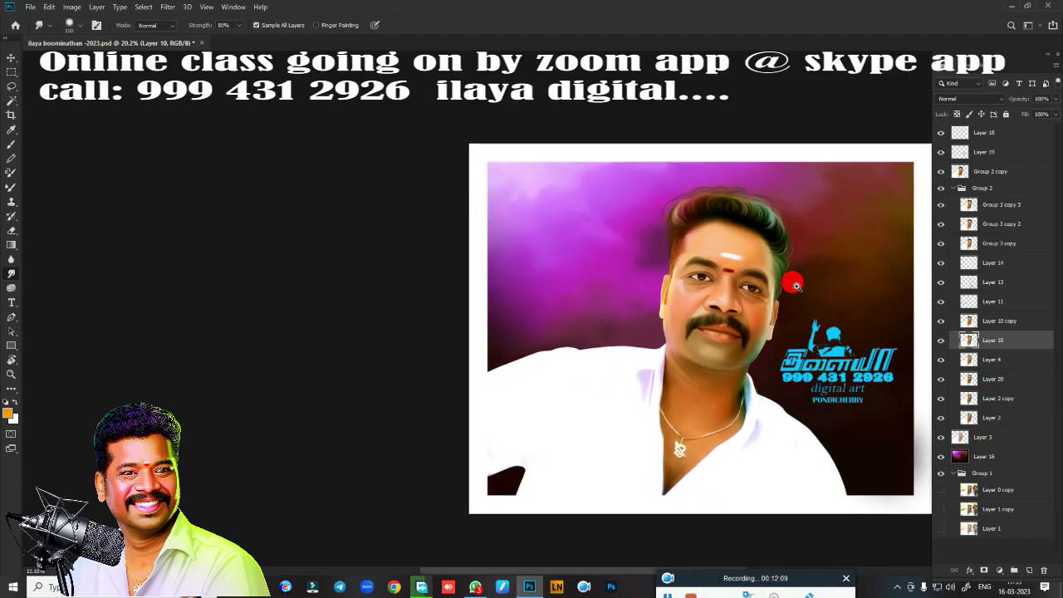
scroll(792, 280, down, 1)
scroll(638, 326, up, 1)
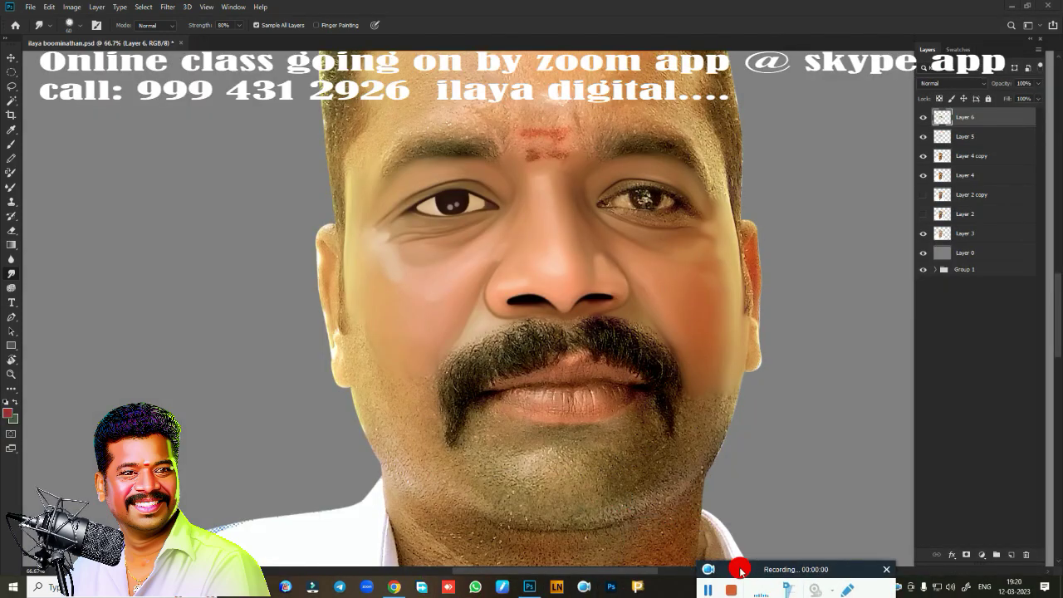
Erase smudge paint on Layer 6 around the cheek edge, lips, lip corners and chin.
click(685, 347)
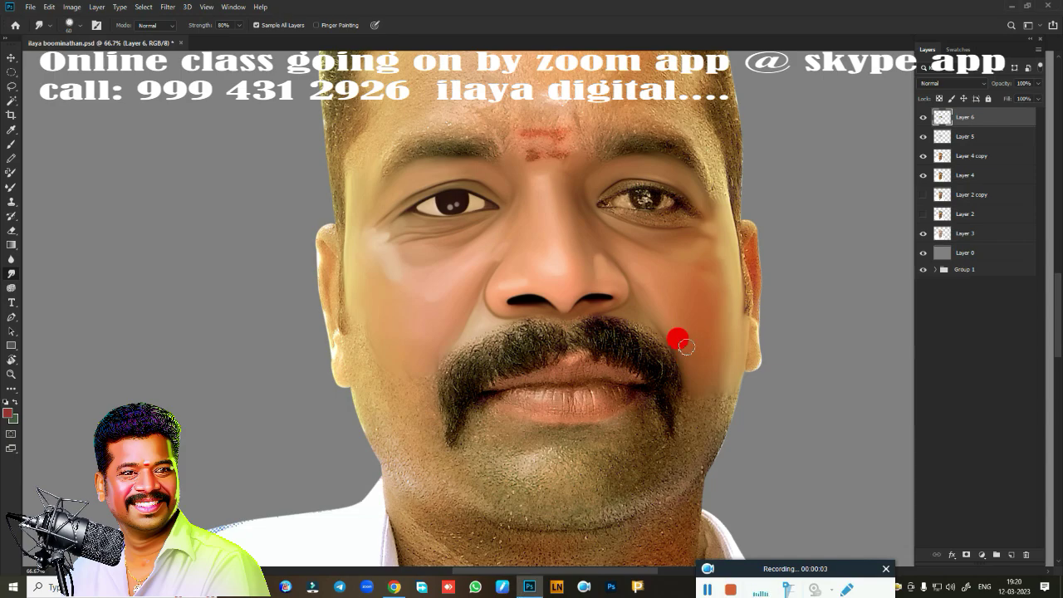
drag(487, 337, 279, 361)
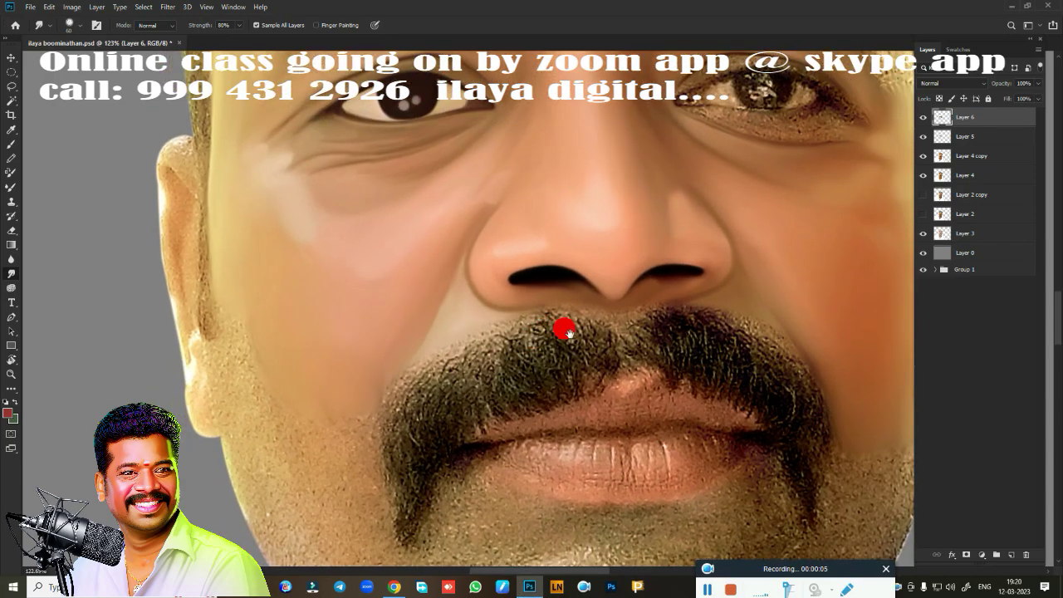
key(e)
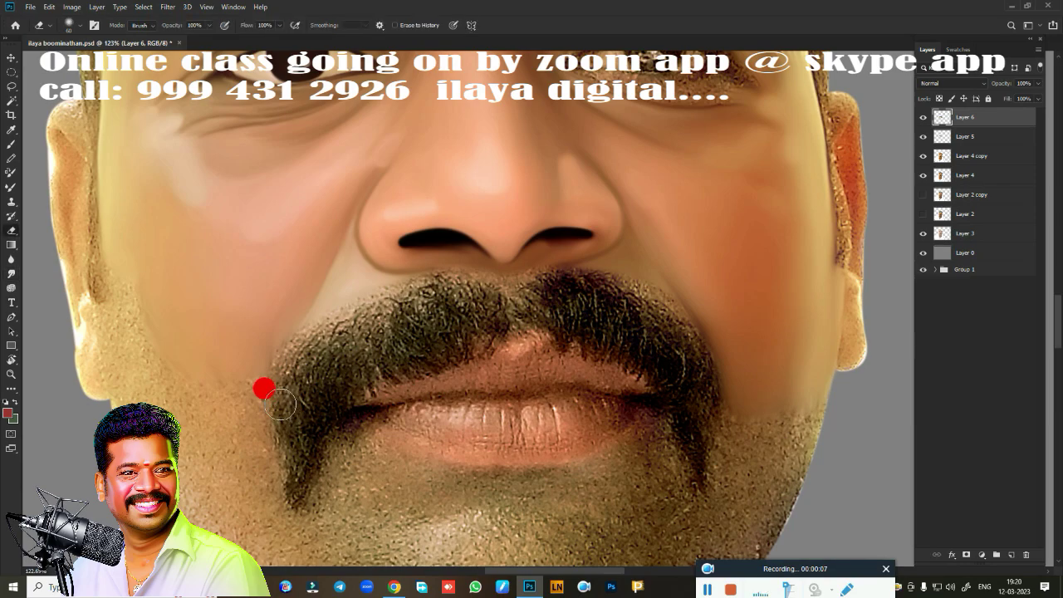
drag(242, 385, 96, 304)
drag(200, 404, 29, 301)
drag(431, 468, 431, 469)
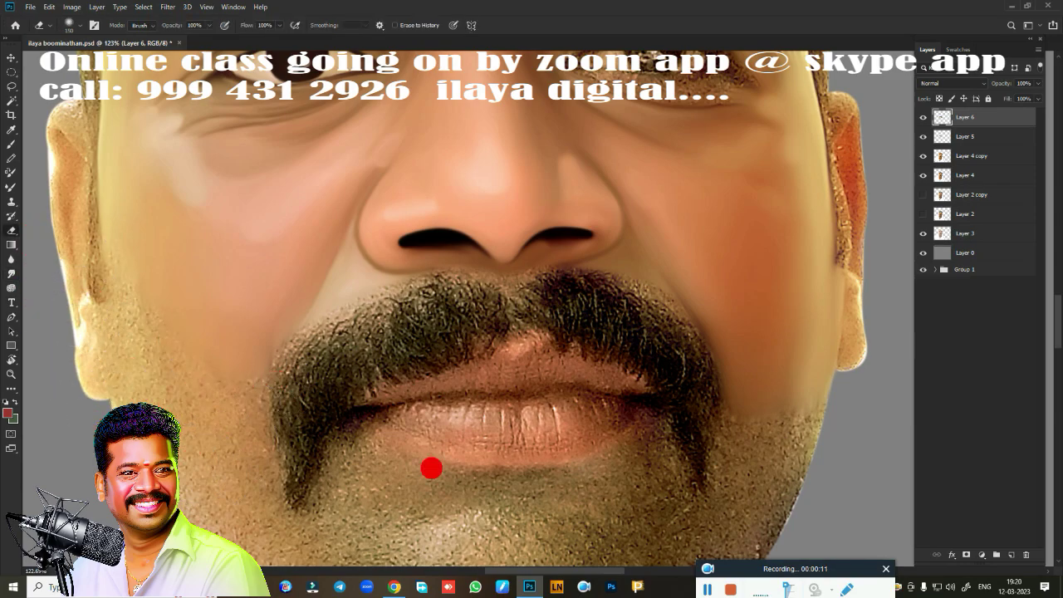
mouse_move(673, 389)
mouse_down()
mouse_move(307, 412)
mouse_move(308, 427)
mouse_move(570, 501)
mouse_up()
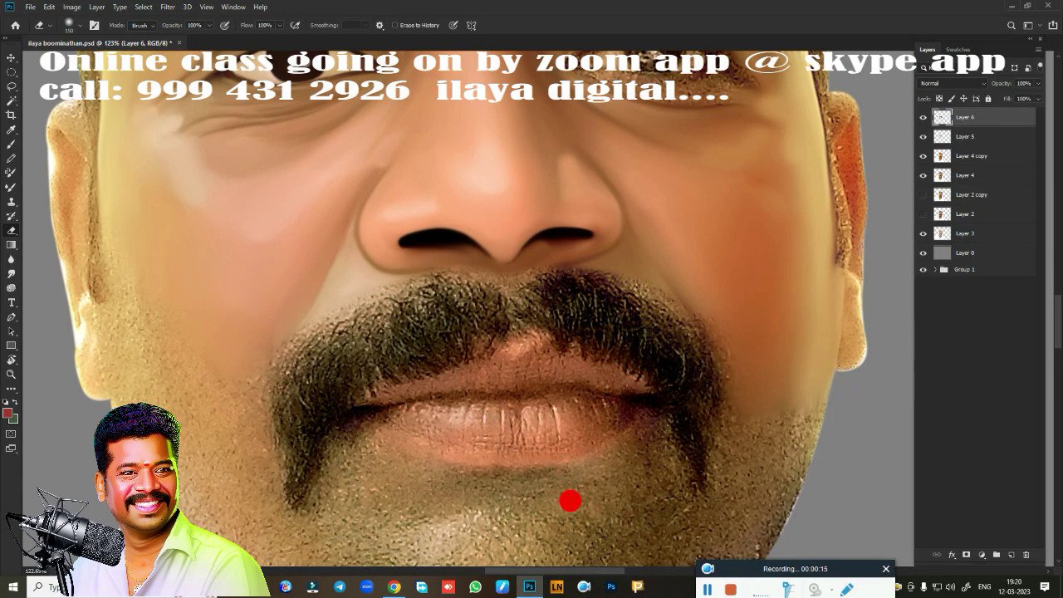
mouse_move(756, 430)
mouse_down()
mouse_move(850, 254)
mouse_move(831, 365)
mouse_move(806, 354)
mouse_move(819, 304)
mouse_move(770, 510)
mouse_up()
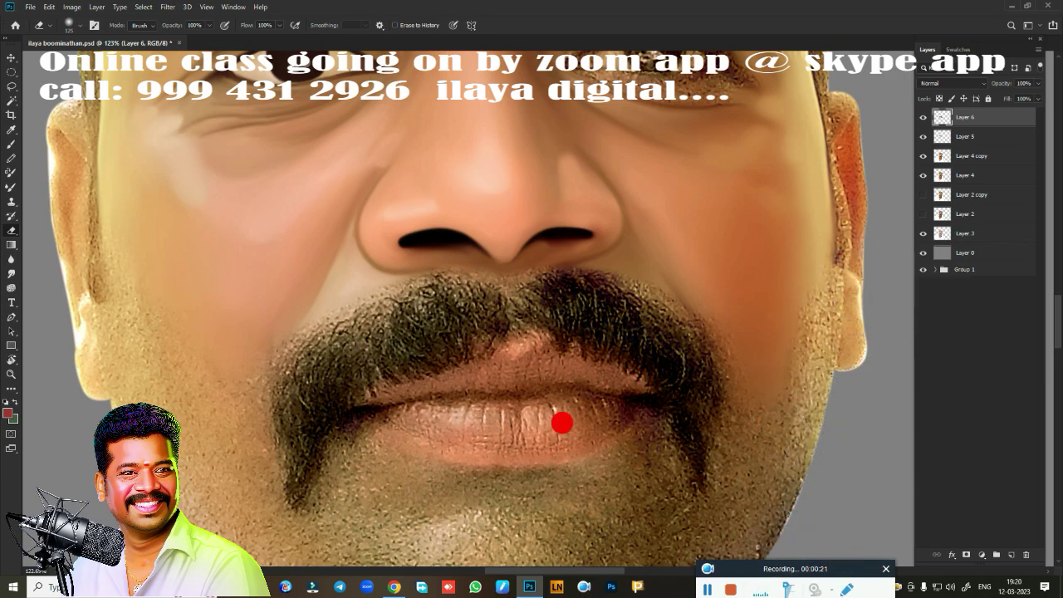
mouse_move(562, 422)
mouse_down()
mouse_move(515, 402)
mouse_move(517, 332)
mouse_move(501, 315)
mouse_move(429, 293)
mouse_move(553, 451)
mouse_move(576, 413)
mouse_move(611, 396)
mouse_move(455, 348)
mouse_up()
scroll(430, 294, up, 2)
key(r)
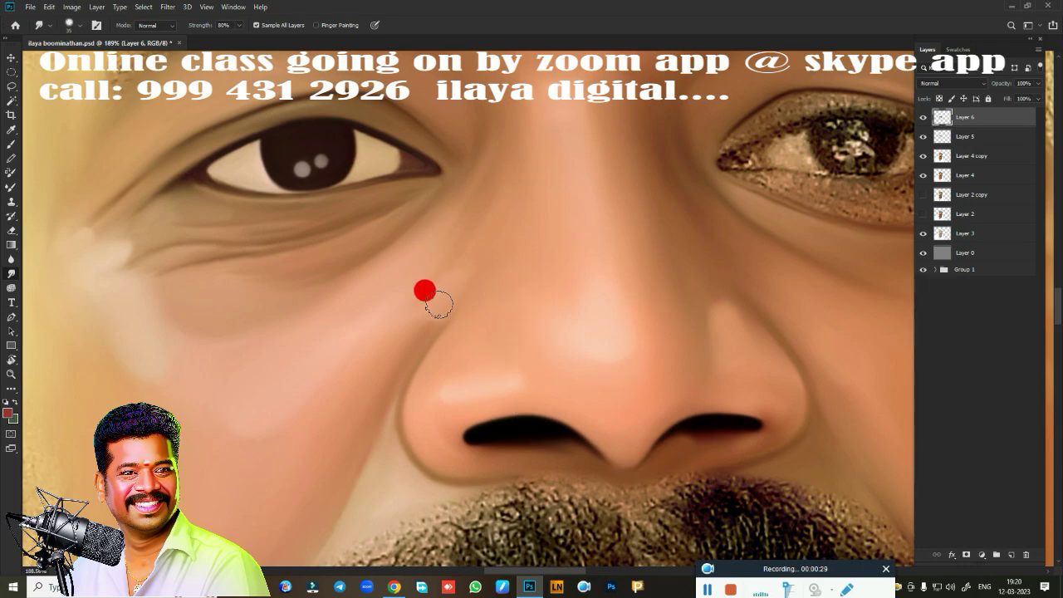
Blend the cheek beside the nose and smear the nose highlight smooth, then pan around the face.
mouse_move(429, 286)
mouse_down()
mouse_move(344, 316)
mouse_move(247, 393)
mouse_up()
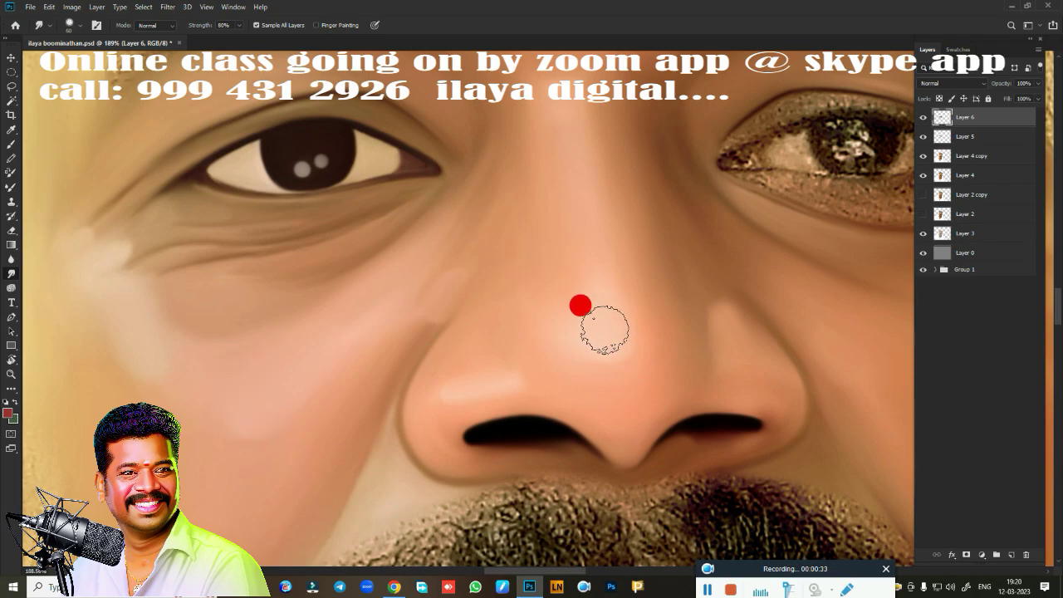
drag(604, 330, 640, 332)
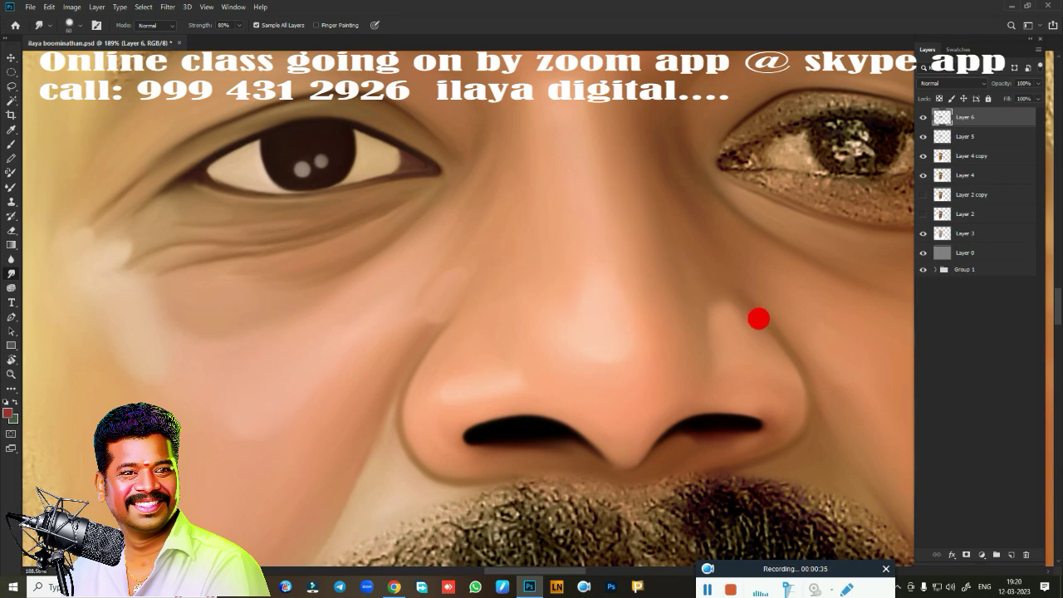
drag(758, 318, 501, 296)
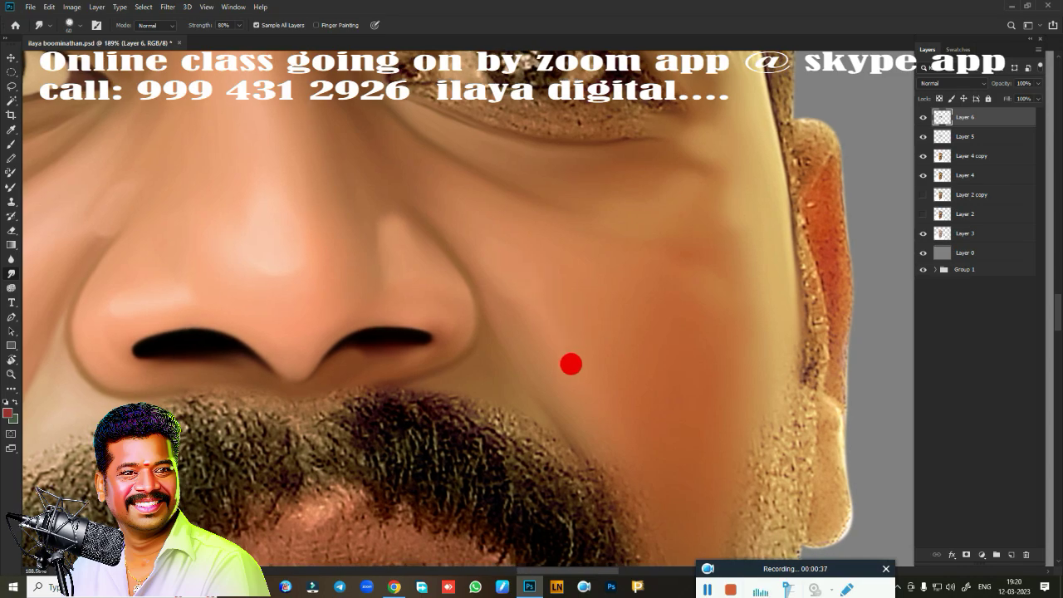
mouse_move(550, 352)
mouse_down()
mouse_move(570, 235)
mouse_move(623, 344)
mouse_move(595, 443)
mouse_move(607, 415)
mouse_move(612, 448)
mouse_move(683, 342)
mouse_move(710, 361)
mouse_move(698, 430)
mouse_move(728, 360)
mouse_move(698, 380)
mouse_move(670, 443)
mouse_move(703, 420)
mouse_move(725, 332)
mouse_move(740, 243)
mouse_move(736, 131)
mouse_move(740, 221)
mouse_move(745, 197)
mouse_move(721, 248)
mouse_move(723, 289)
mouse_move(712, 296)
mouse_move(714, 237)
mouse_move(735, 273)
mouse_move(698, 411)
mouse_move(688, 391)
mouse_move(754, 193)
mouse_up()
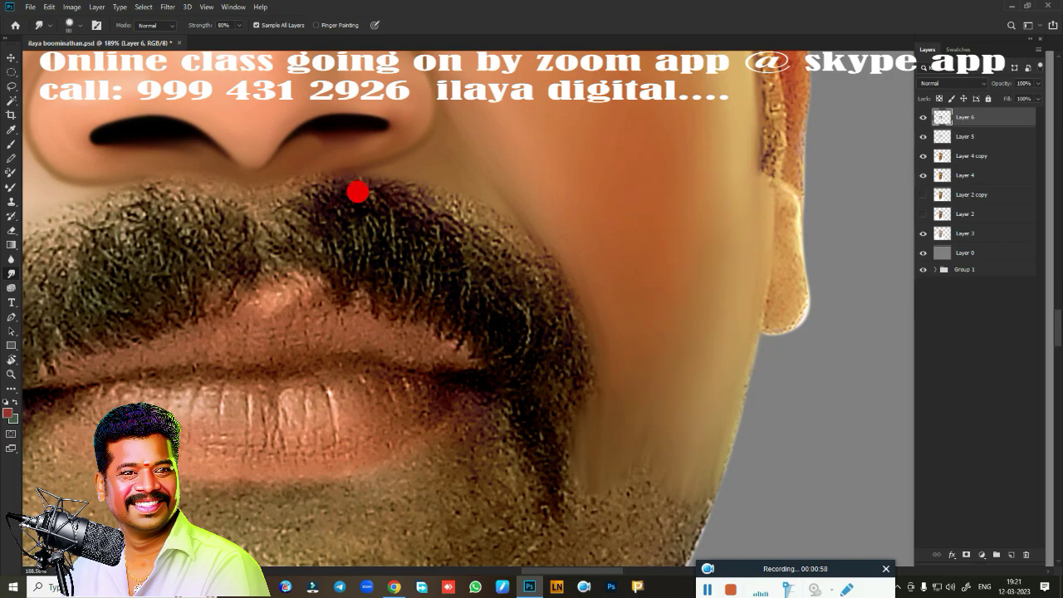
mouse_move(357, 192)
mouse_down()
mouse_move(508, 398)
mouse_move(550, 318)
mouse_move(540, 304)
mouse_move(552, 280)
mouse_move(540, 291)
mouse_up()
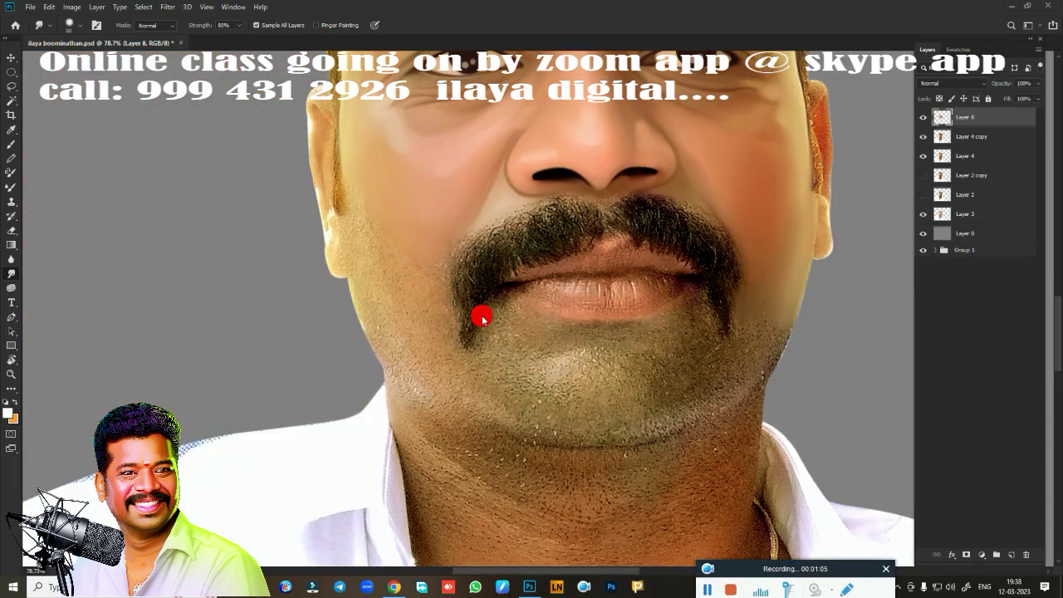
key(alt+bracketleft)
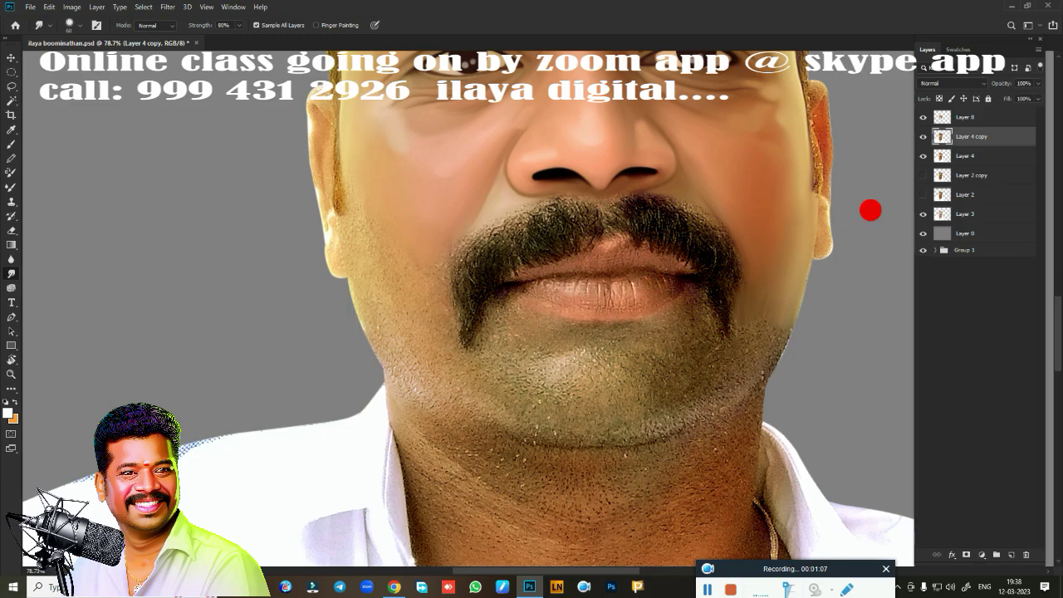
click(991, 123)
scroll(528, 308, down, 5)
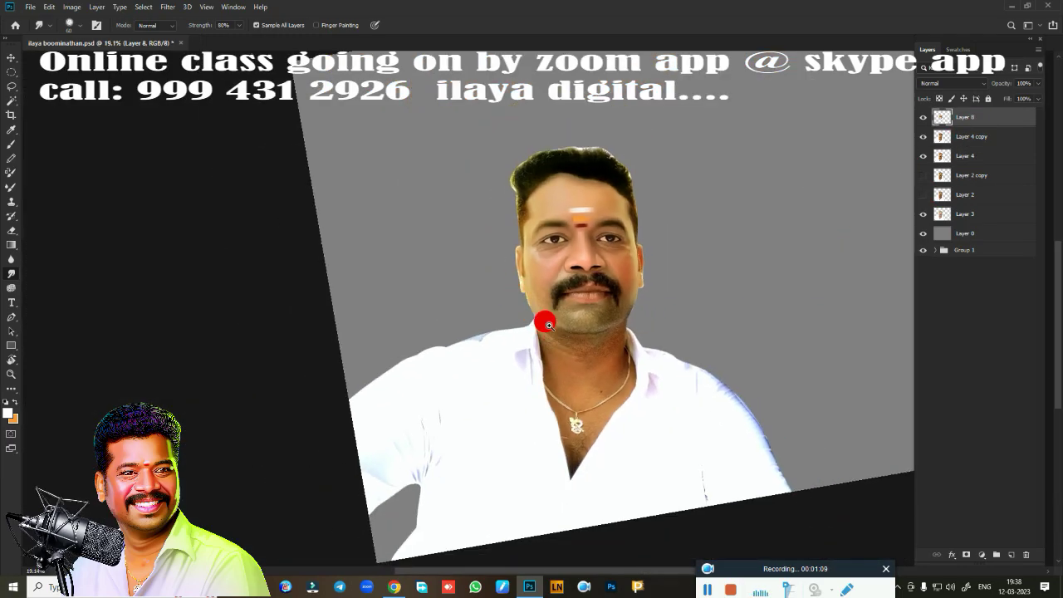
scroll(548, 325, up, 3)
scroll(588, 339, up, 2)
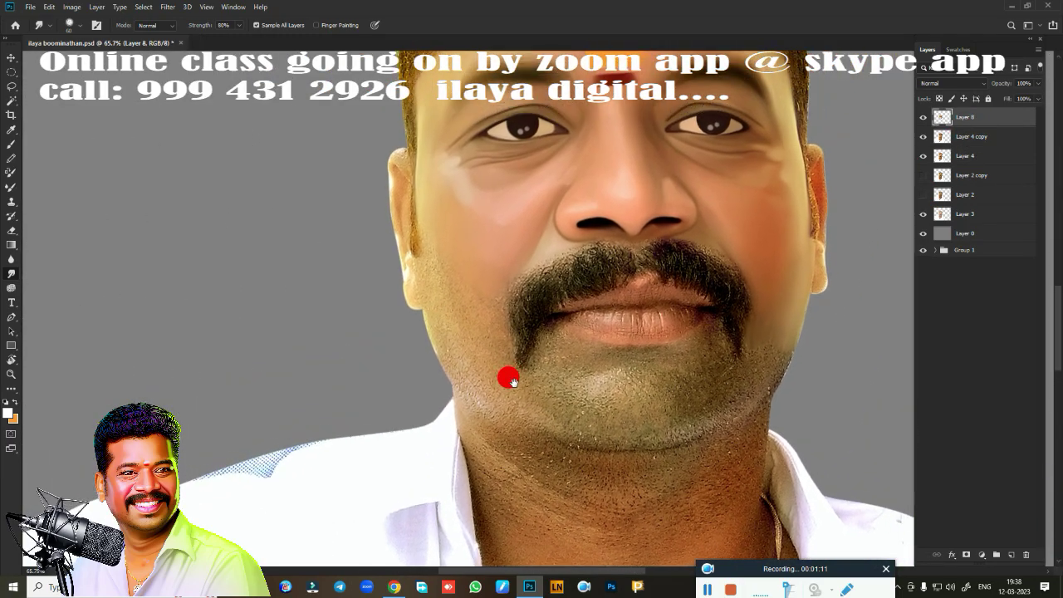
drag(509, 380, 470, 463)
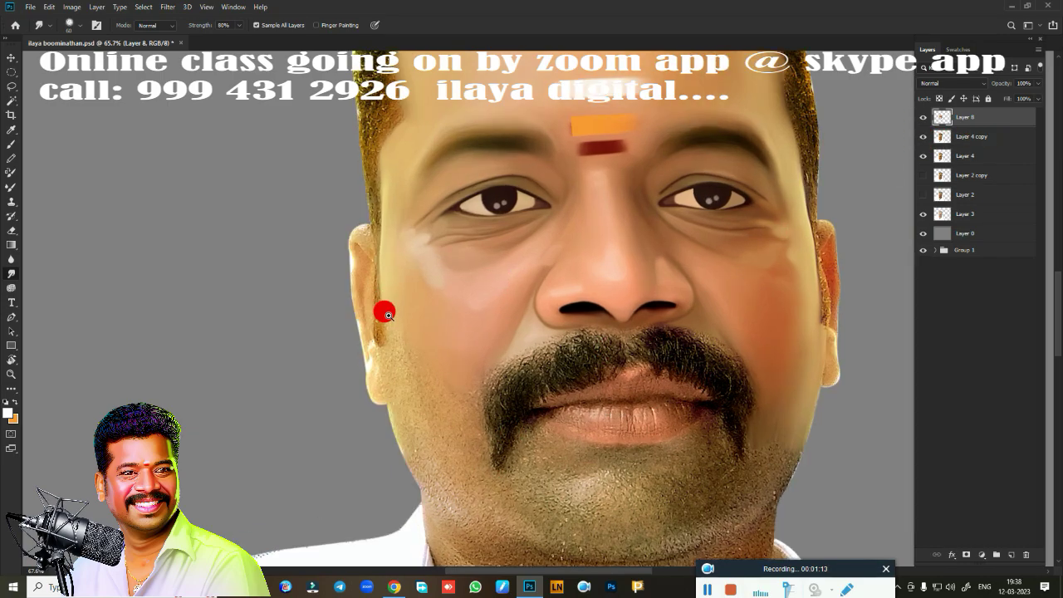
scroll(415, 299, up, 3)
drag(456, 284, 530, 281)
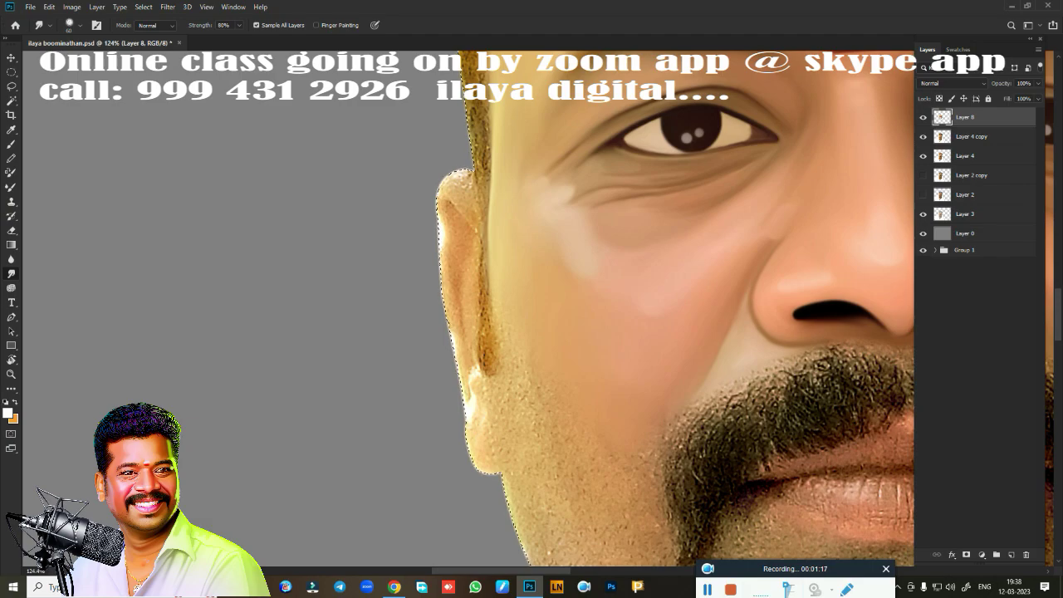
click(1042, 405)
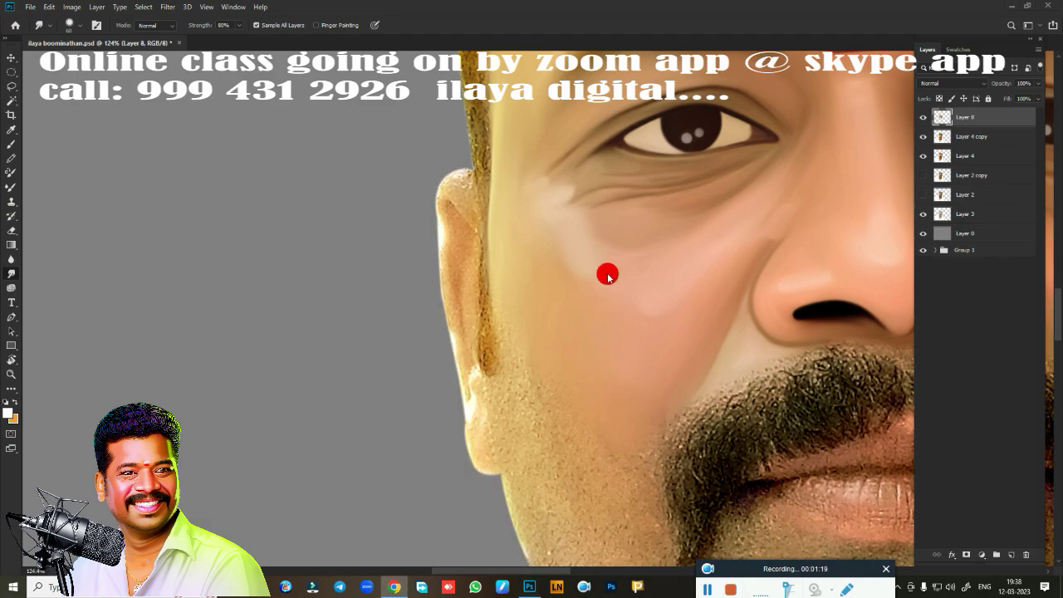
scroll(486, 353, up, 3)
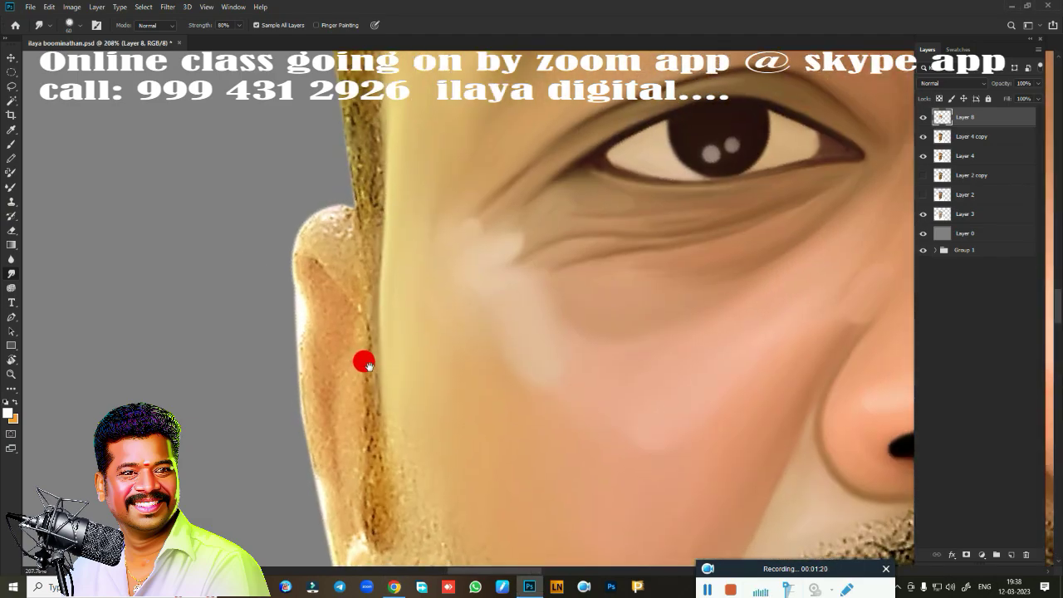
Smudge the ear's outer edge and earlobe smooth, blending the skin up onto the cheek.
mouse_move(363, 325)
mouse_down()
mouse_move(333, 258)
mouse_move(353, 239)
mouse_move(351, 278)
mouse_move(294, 202)
mouse_move(328, 197)
mouse_move(291, 204)
mouse_move(280, 229)
mouse_move(304, 245)
mouse_up()
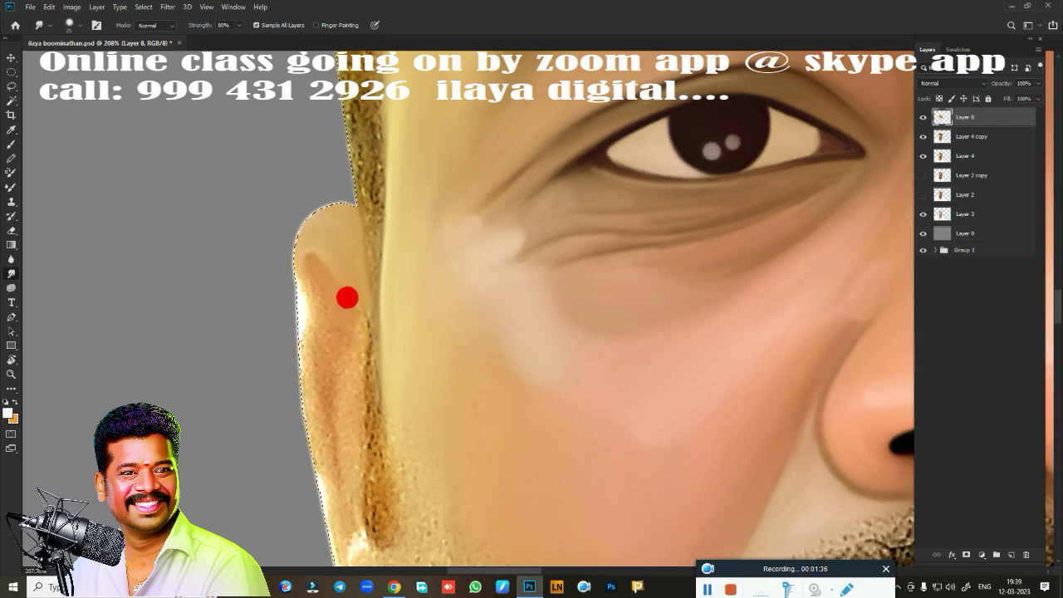
mouse_move(335, 333)
mouse_down()
mouse_move(337, 349)
mouse_move(344, 308)
mouse_move(332, 396)
mouse_move(338, 368)
mouse_move(340, 486)
mouse_move(318, 363)
mouse_move(299, 393)
mouse_move(304, 420)
mouse_move(290, 358)
mouse_move(308, 415)
mouse_move(315, 532)
mouse_move(308, 361)
mouse_move(316, 489)
mouse_up()
mouse_move(315, 489)
mouse_down()
mouse_move(308, 316)
mouse_move(302, 273)
mouse_move(284, 258)
mouse_move(290, 346)
mouse_move(304, 275)
mouse_move(302, 368)
mouse_move(304, 350)
mouse_up()
mouse_move(368, 430)
mouse_down()
mouse_move(493, 191)
mouse_move(423, 310)
mouse_move(418, 379)
mouse_move(439, 335)
mouse_move(436, 406)
mouse_up()
mouse_move(438, 442)
mouse_down()
mouse_move(451, 407)
mouse_move(468, 448)
mouse_move(451, 468)
mouse_move(449, 290)
mouse_move(476, 340)
mouse_move(487, 432)
mouse_move(471, 364)
mouse_up()
mouse_move(454, 406)
mouse_down()
mouse_move(460, 451)
mouse_move(487, 426)
mouse_up()
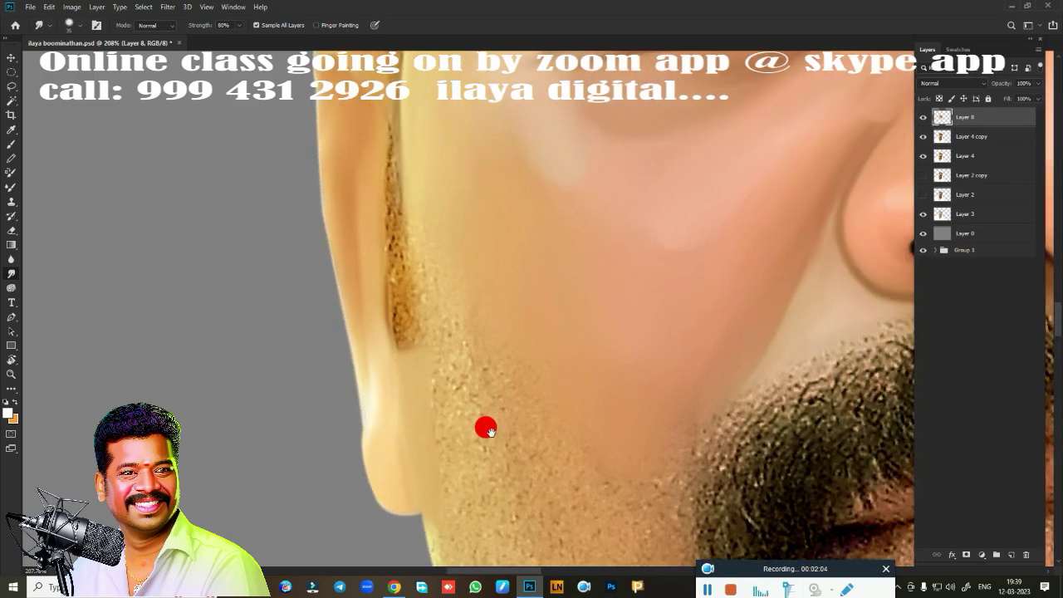
scroll(487, 427, up, 2)
scroll(487, 426, right, 3)
mouse_move(390, 299)
mouse_down()
mouse_move(372, 235)
mouse_move(377, 208)
mouse_move(356, 192)
mouse_move(358, 308)
mouse_move(360, 299)
mouse_move(372, 336)
mouse_move(377, 287)
mouse_move(389, 354)
mouse_move(377, 299)
mouse_move(412, 325)
mouse_move(418, 344)
mouse_move(453, 355)
mouse_move(493, 334)
mouse_move(361, 235)
mouse_up()
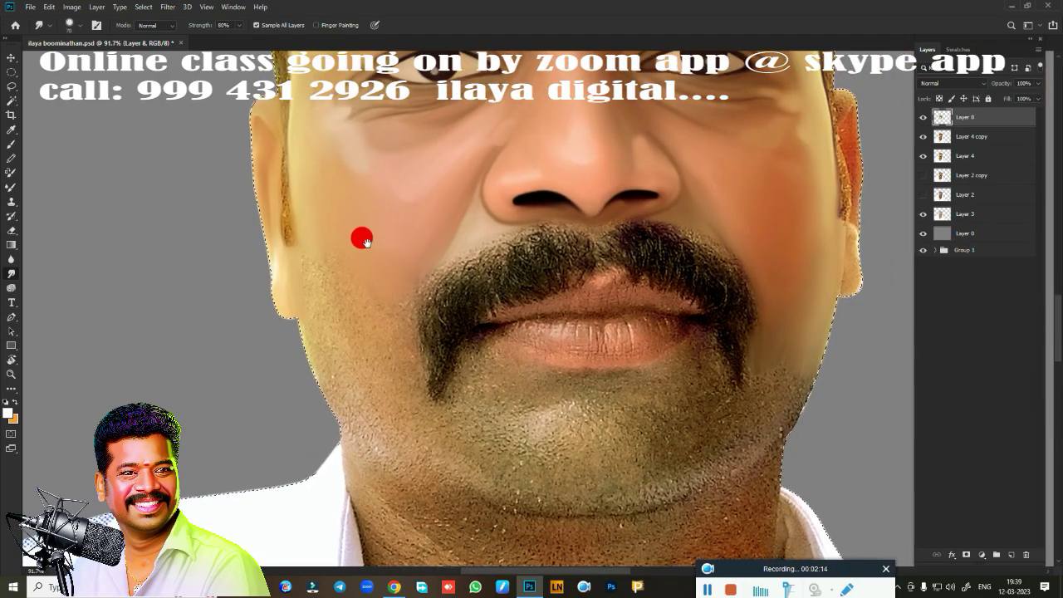
Smudge the top of the right ear's orange edge upward.
drag(647, 325, 333, 381)
scroll(505, 244, up, 2)
scroll(572, 263, up, 3)
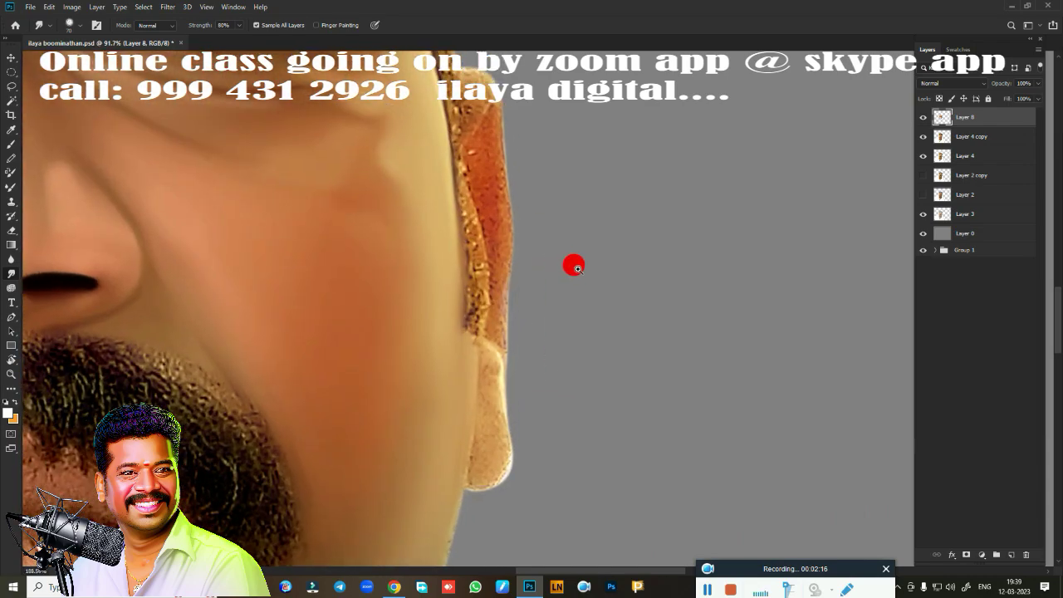
scroll(568, 273, up, 1)
scroll(576, 244, up, 1)
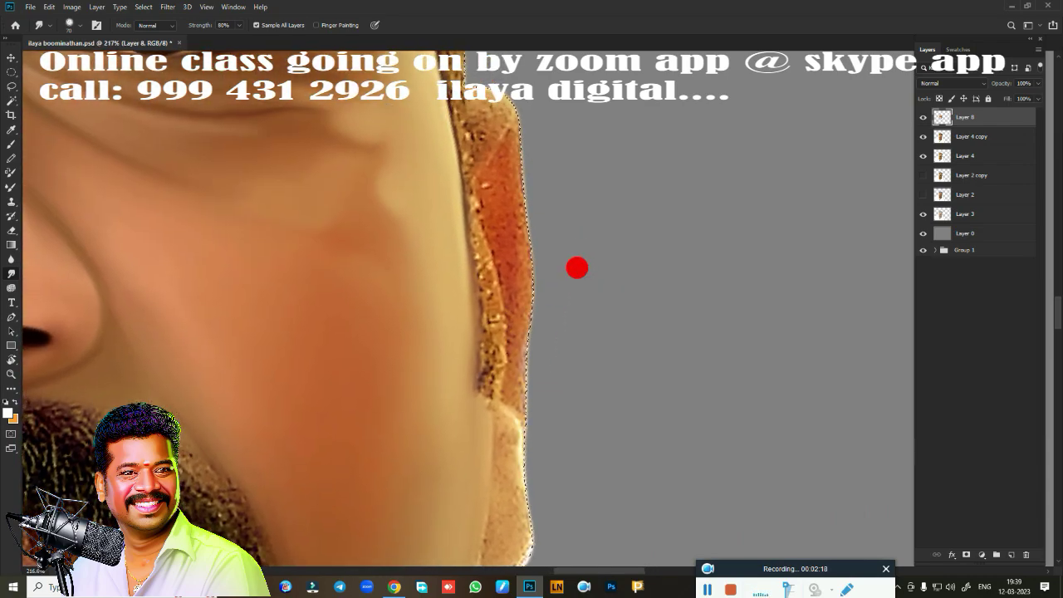
drag(511, 163, 471, 105)
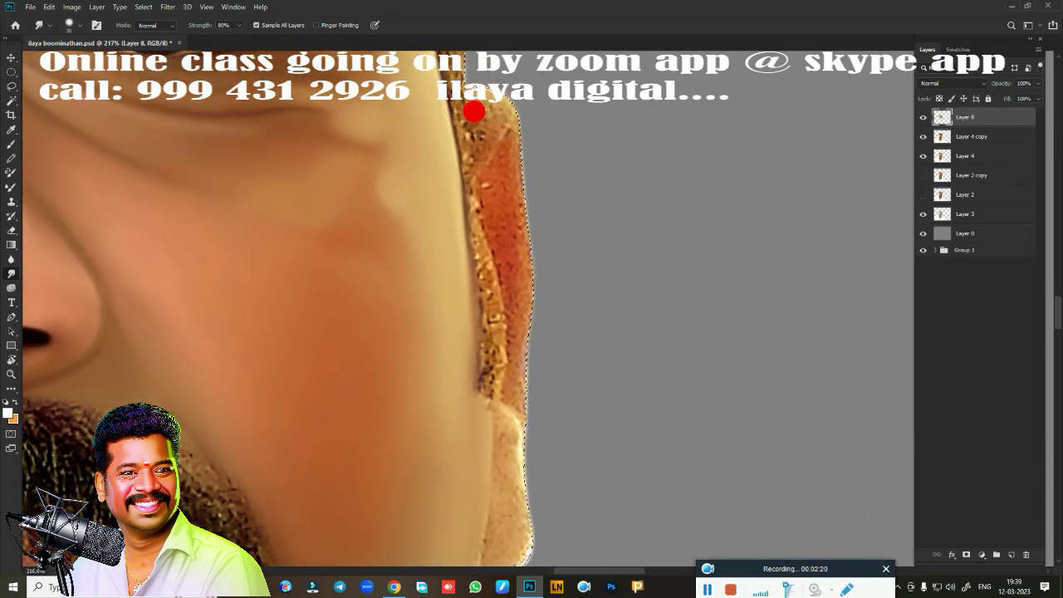
mouse_move(485, 154)
mouse_down()
mouse_move(489, 131)
mouse_move(531, 116)
mouse_up()
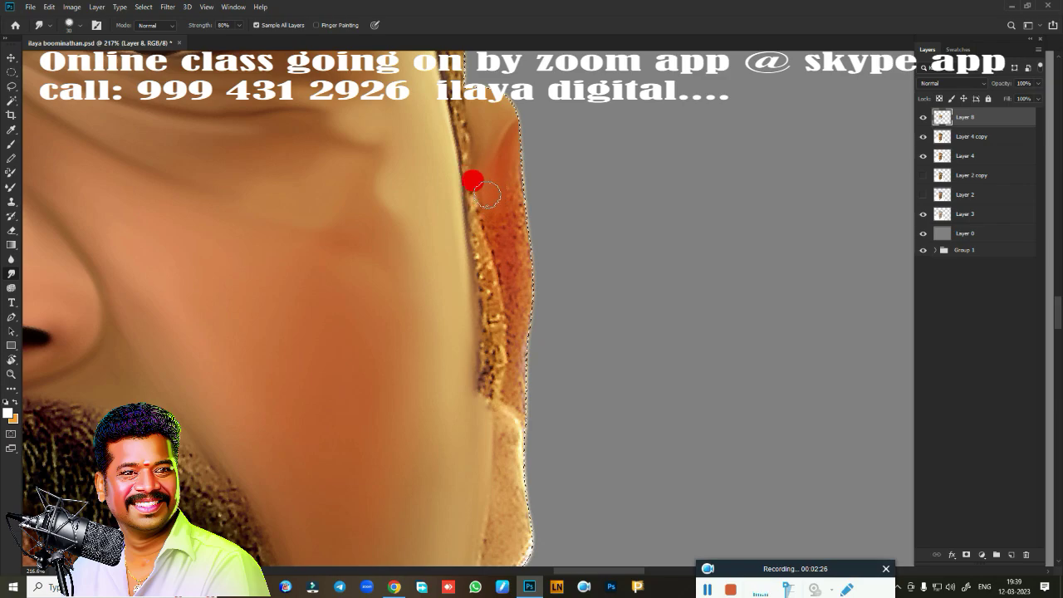
Smear the lower ear edge, dark strands along the ear and the light jaw area smooth.
drag(487, 194, 489, 214)
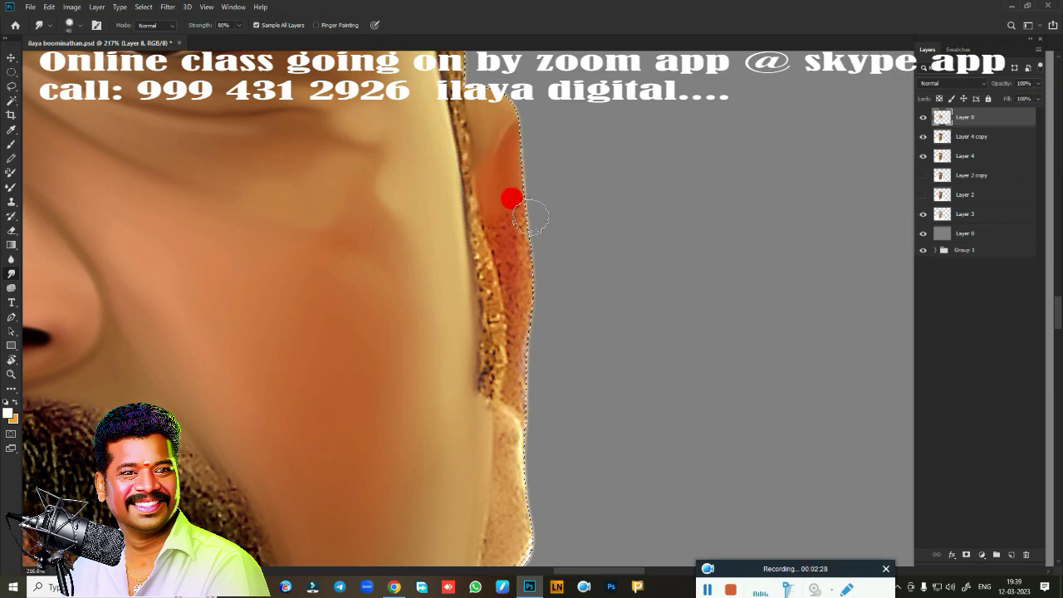
mouse_move(496, 191)
mouse_down()
mouse_move(482, 206)
mouse_move(496, 318)
mouse_move(465, 183)
mouse_move(470, 119)
mouse_up()
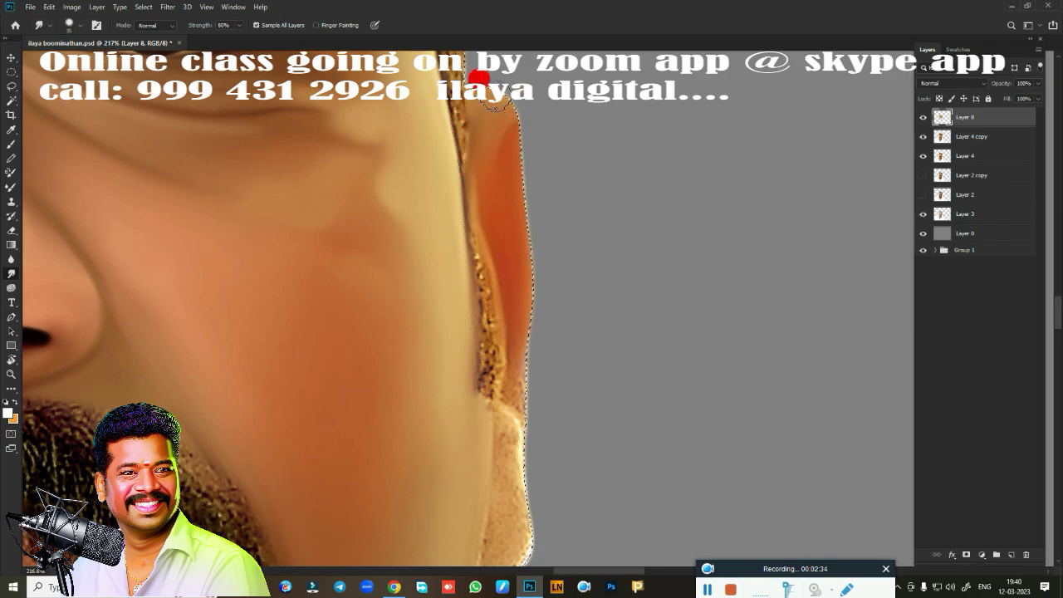
drag(513, 196, 497, 214)
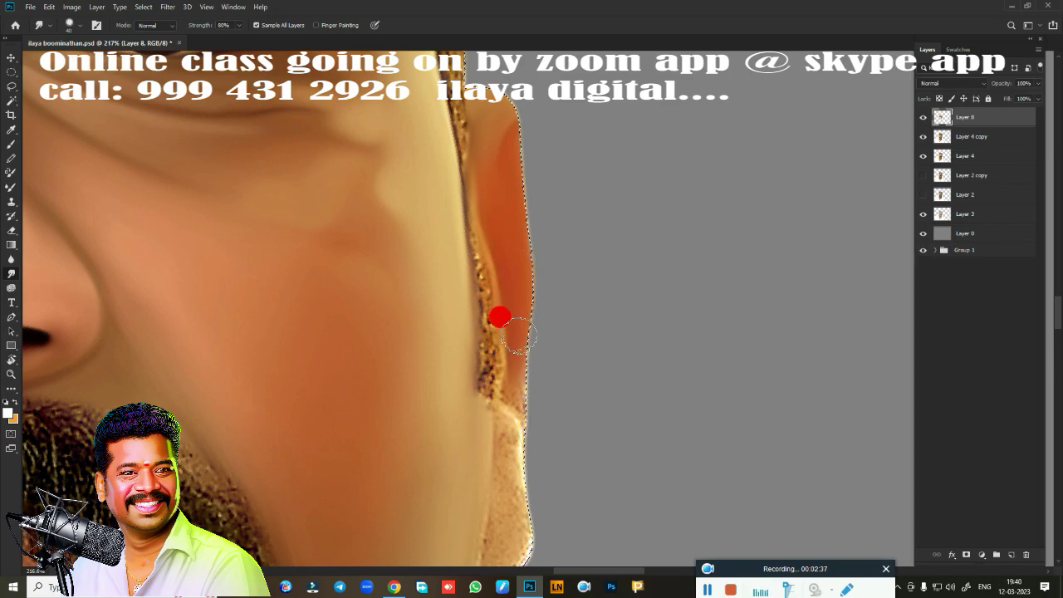
drag(487, 286, 482, 268)
mouse_move(506, 437)
mouse_down()
mouse_move(480, 415)
mouse_move(457, 267)
mouse_move(470, 231)
mouse_move(481, 389)
mouse_move(481, 335)
mouse_up()
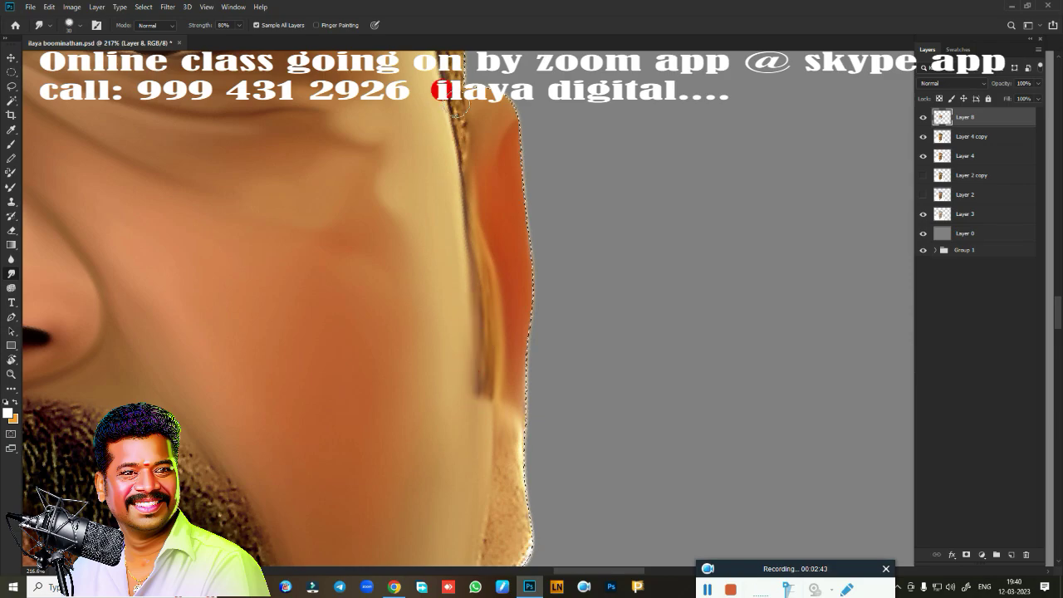
drag(445, 96, 461, 166)
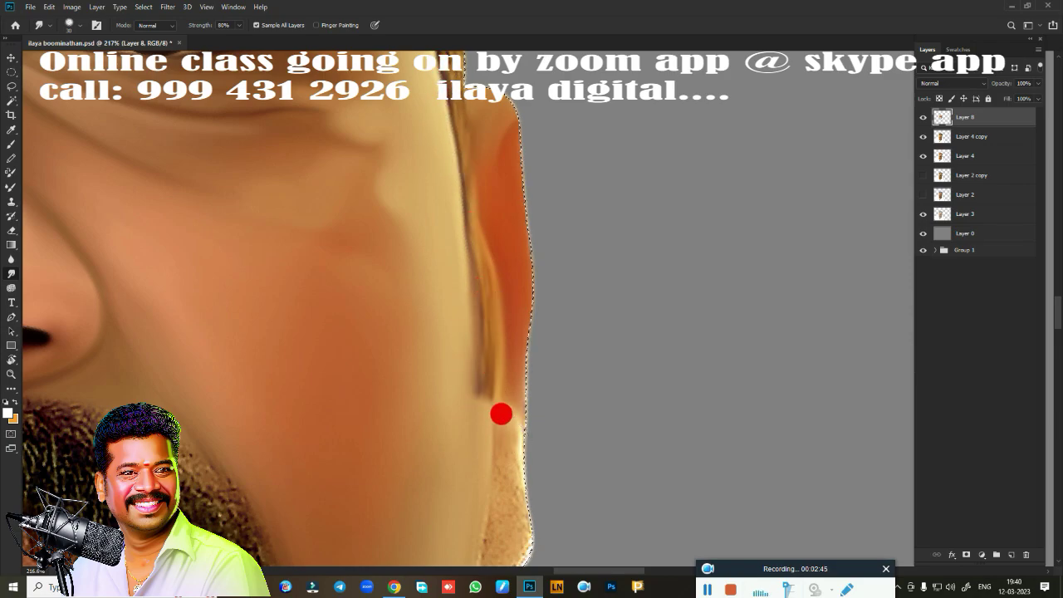
Blend the speckled ear lobe, jaw edge and dark ear-crease strip into the skin.
drag(617, 418, 675, 208)
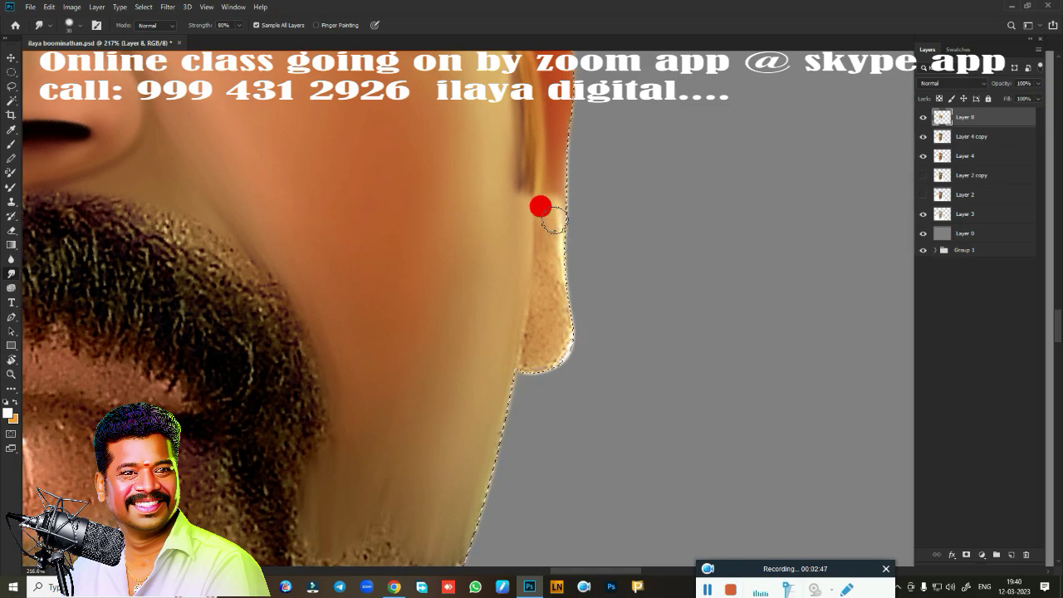
mouse_move(541, 207)
mouse_down()
mouse_move(550, 309)
mouse_move(538, 363)
mouse_up()
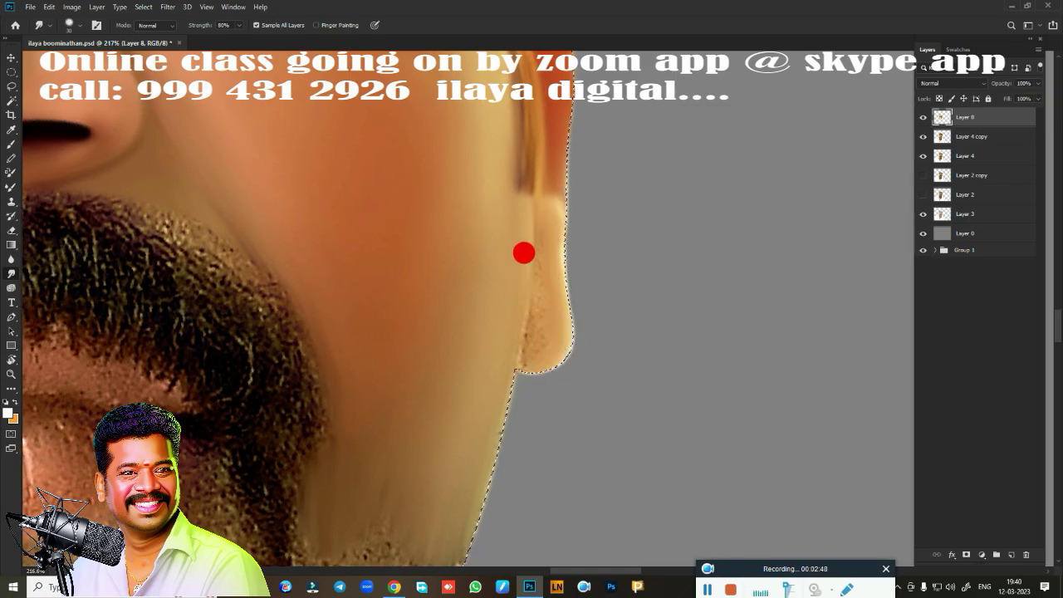
drag(523, 278, 512, 328)
mouse_move(516, 371)
mouse_down()
mouse_move(535, 309)
mouse_move(533, 384)
mouse_move(447, 417)
mouse_move(720, 354)
mouse_up()
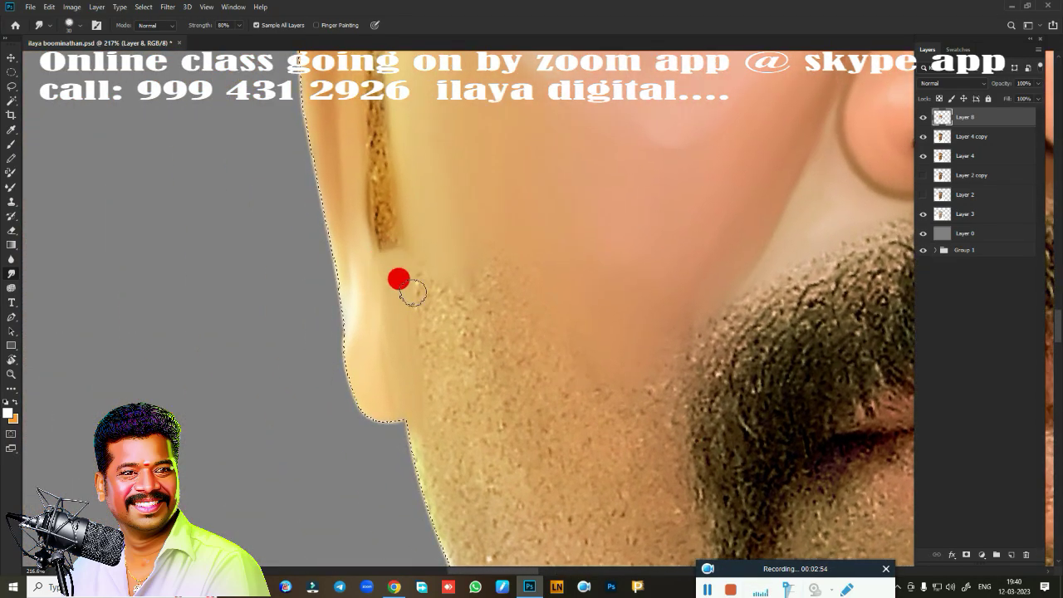
drag(398, 277, 429, 417)
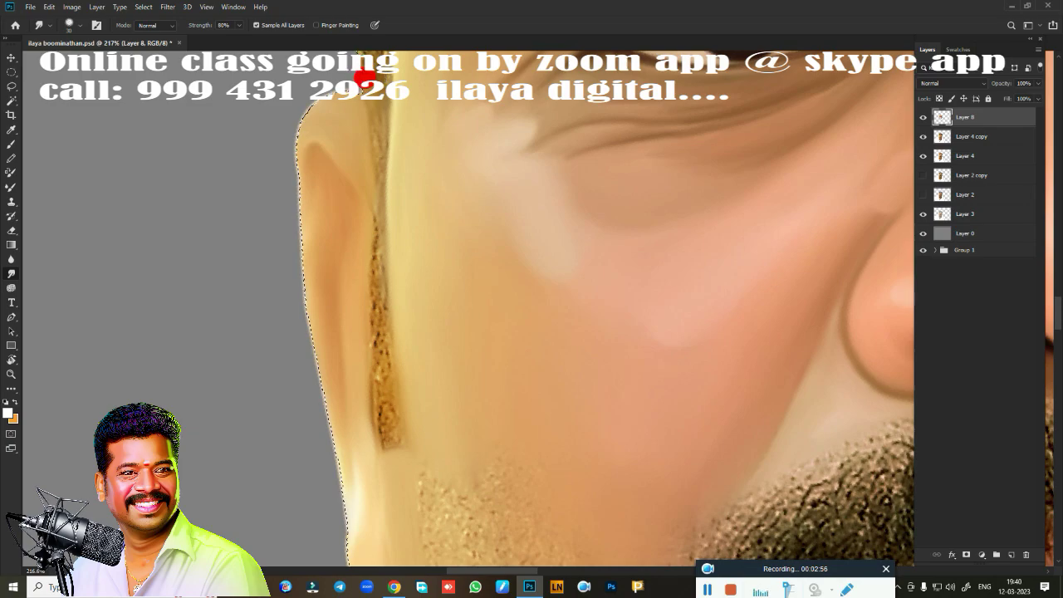
mouse_move(364, 77)
mouse_down()
mouse_move(366, 257)
mouse_move(357, 180)
mouse_move(375, 261)
mouse_move(363, 274)
mouse_move(370, 368)
mouse_move(361, 285)
mouse_move(369, 436)
mouse_move(384, 427)
mouse_move(389, 349)
mouse_up()
Zoom out to check the whole face and shirt, then zoom in on the left temple.
scroll(578, 338, down, 5)
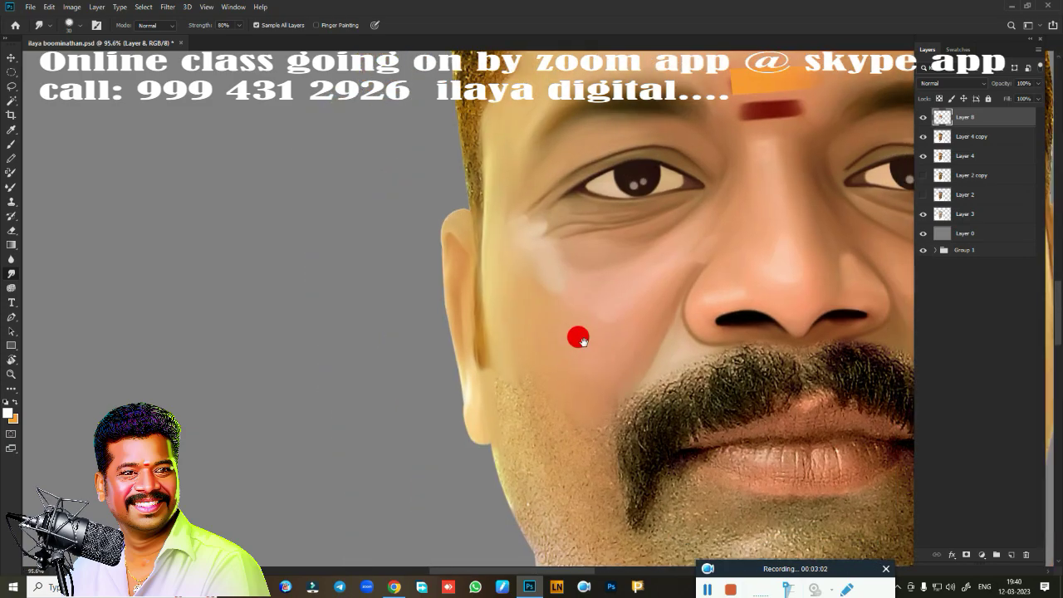
drag(578, 338, 329, 182)
scroll(595, 355, down, 3)
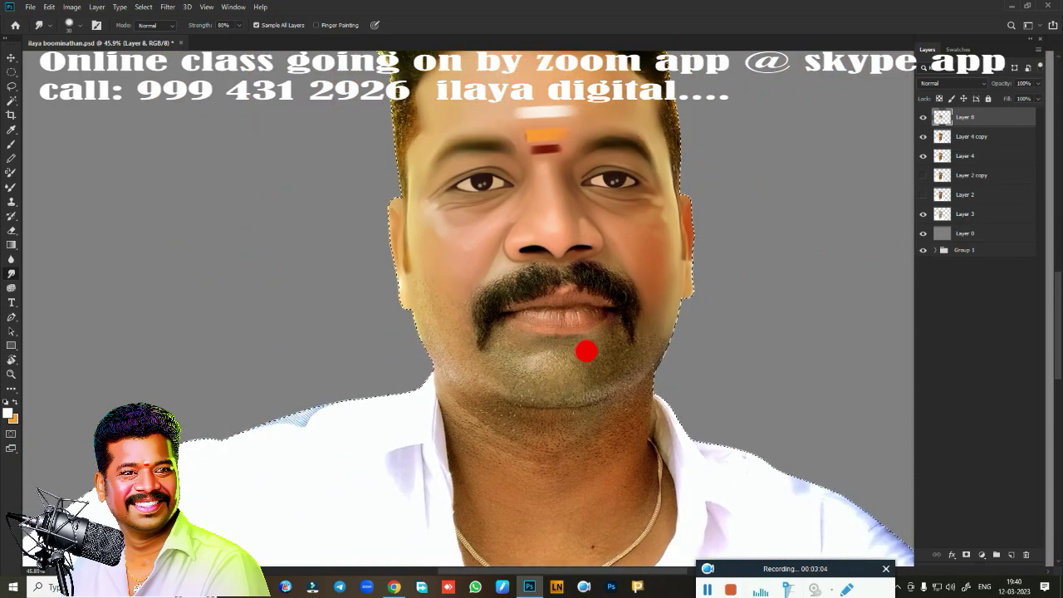
drag(586, 352, 611, 356)
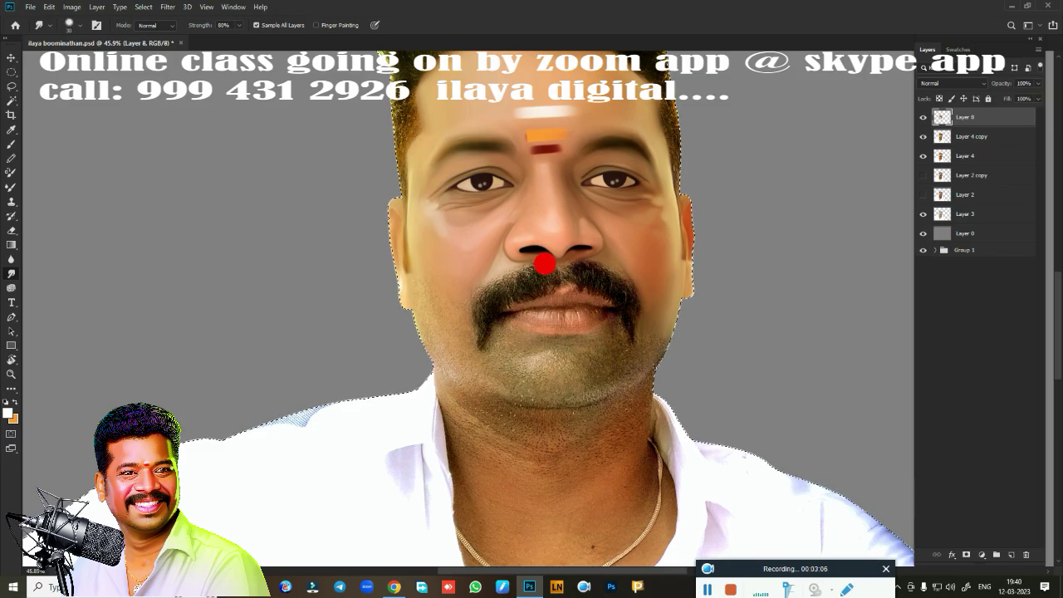
scroll(436, 235, up, 5)
drag(482, 183, 519, 461)
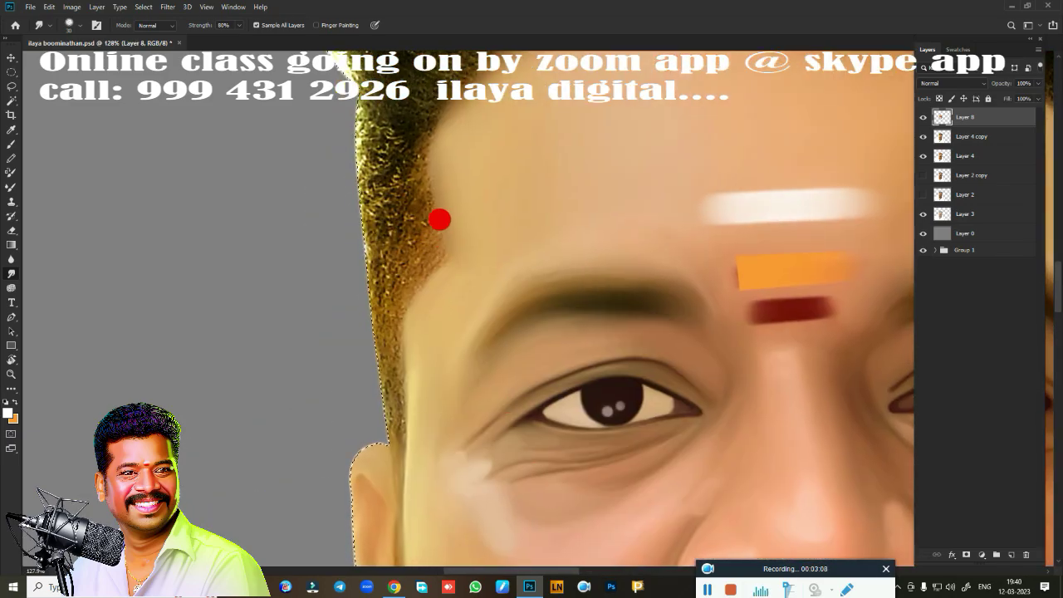
Smudge the temple hair edge into the forehead, smearing dark strands along the hairline.
drag(439, 219, 446, 247)
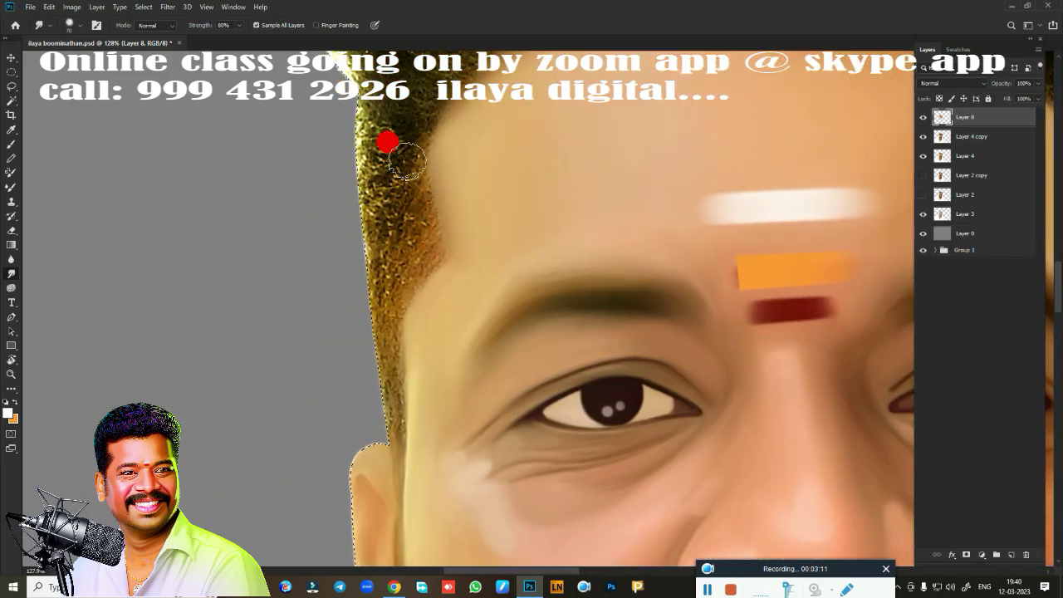
mouse_move(406, 160)
mouse_down()
mouse_move(463, 213)
mouse_move(412, 249)
mouse_up()
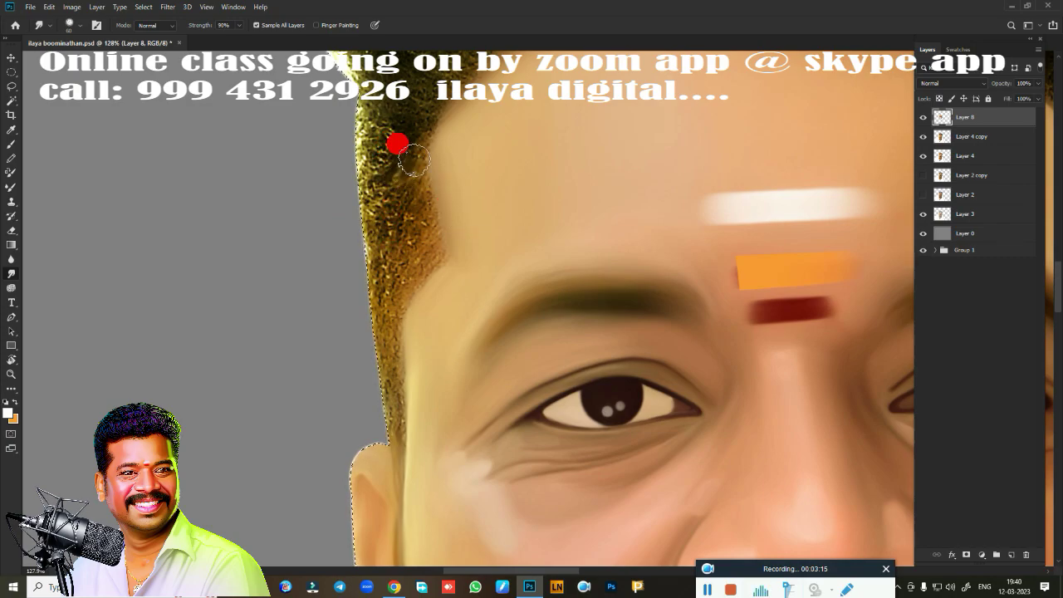
drag(414, 159, 411, 163)
drag(402, 214, 439, 193)
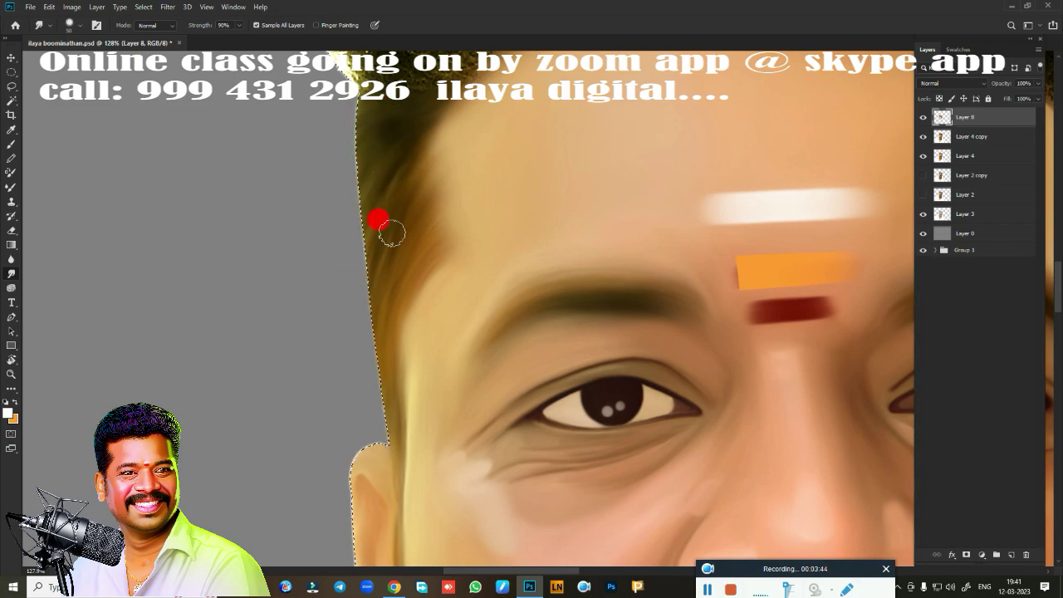
drag(434, 155, 443, 415)
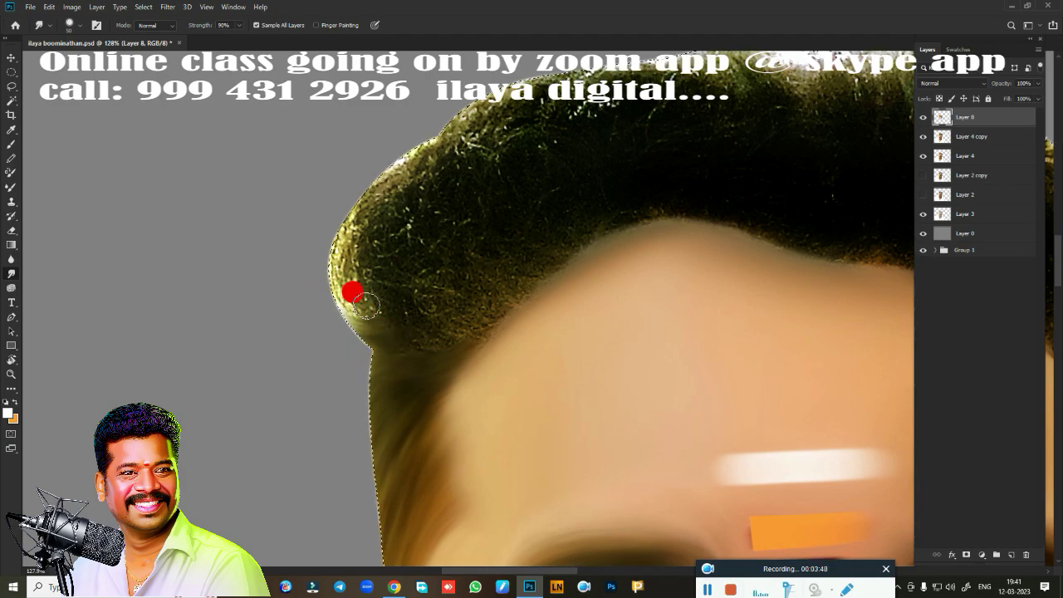
Soften the lit hair rim and smooth the speckled hair texture along its edges.
drag(316, 259, 324, 223)
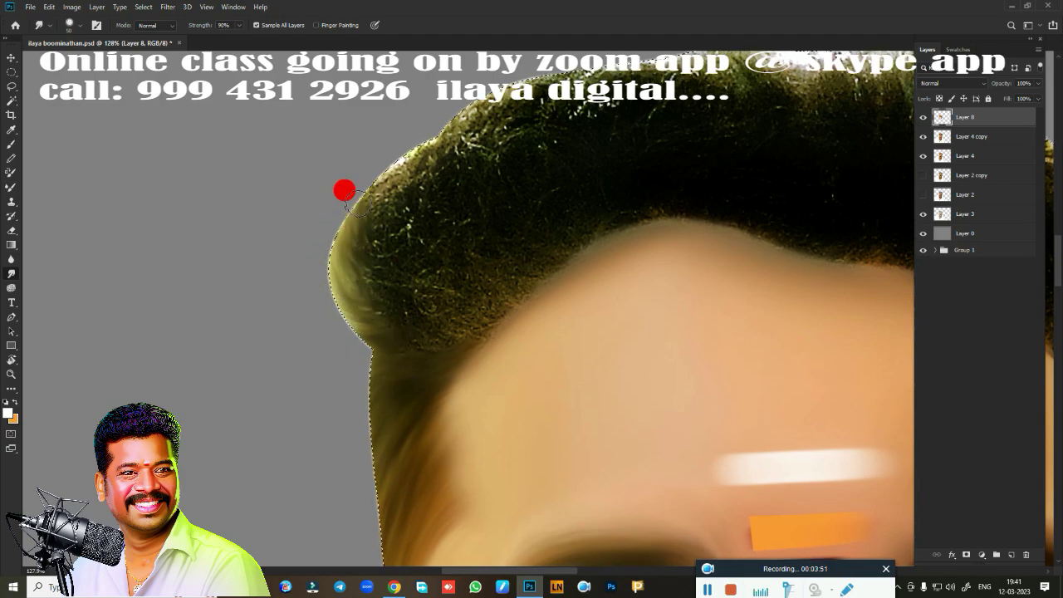
drag(396, 137, 433, 119)
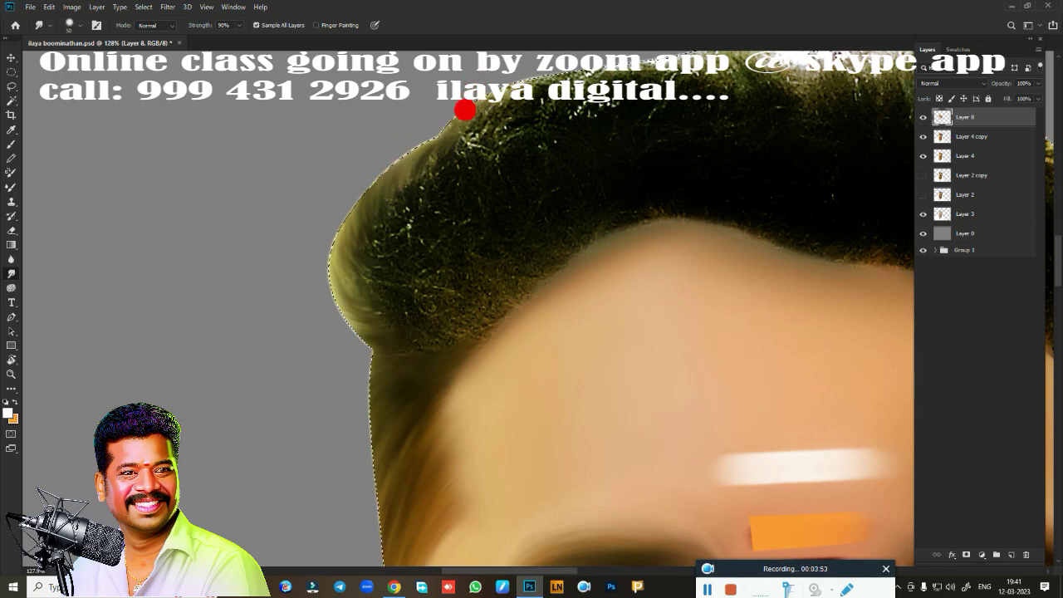
drag(354, 271, 364, 230)
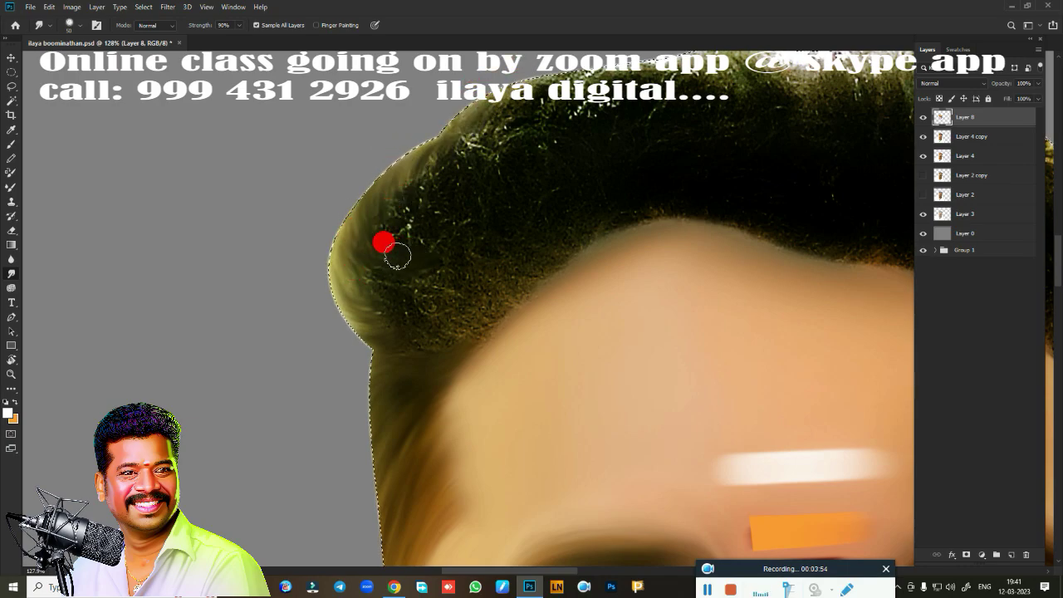
scroll(406, 284, up, 2)
scroll(434, 304, up, 2)
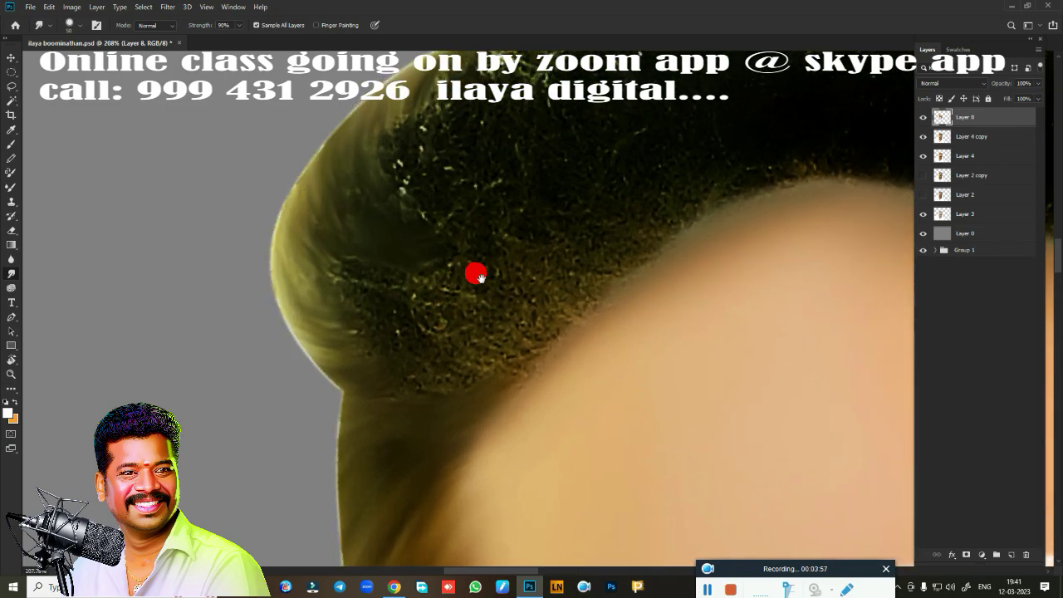
scroll(474, 274, up, 2)
mouse_move(349, 196)
mouse_down()
mouse_move(387, 304)
mouse_move(375, 252)
mouse_move(410, 155)
mouse_move(434, 229)
mouse_move(481, 261)
mouse_up()
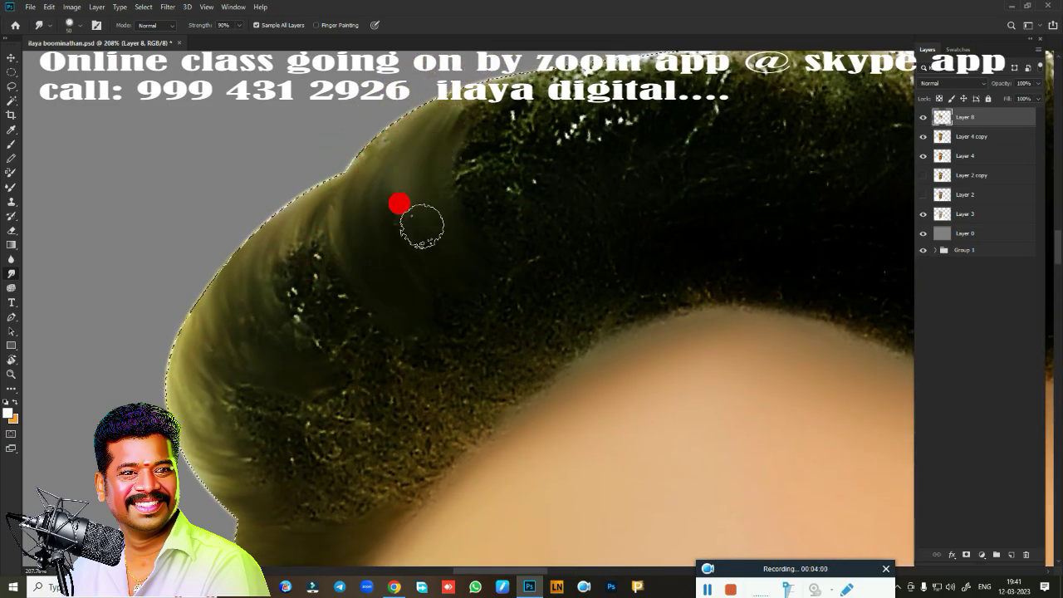
mouse_move(421, 225)
mouse_down()
mouse_move(413, 147)
mouse_move(356, 237)
mouse_move(380, 325)
mouse_move(322, 300)
mouse_move(290, 237)
mouse_move(307, 344)
mouse_move(356, 368)
mouse_move(308, 366)
mouse_move(211, 324)
mouse_move(227, 387)
mouse_move(294, 427)
mouse_move(333, 420)
mouse_up()
mouse_move(261, 455)
mouse_down()
mouse_move(232, 451)
mouse_move(228, 468)
mouse_move(295, 498)
mouse_up()
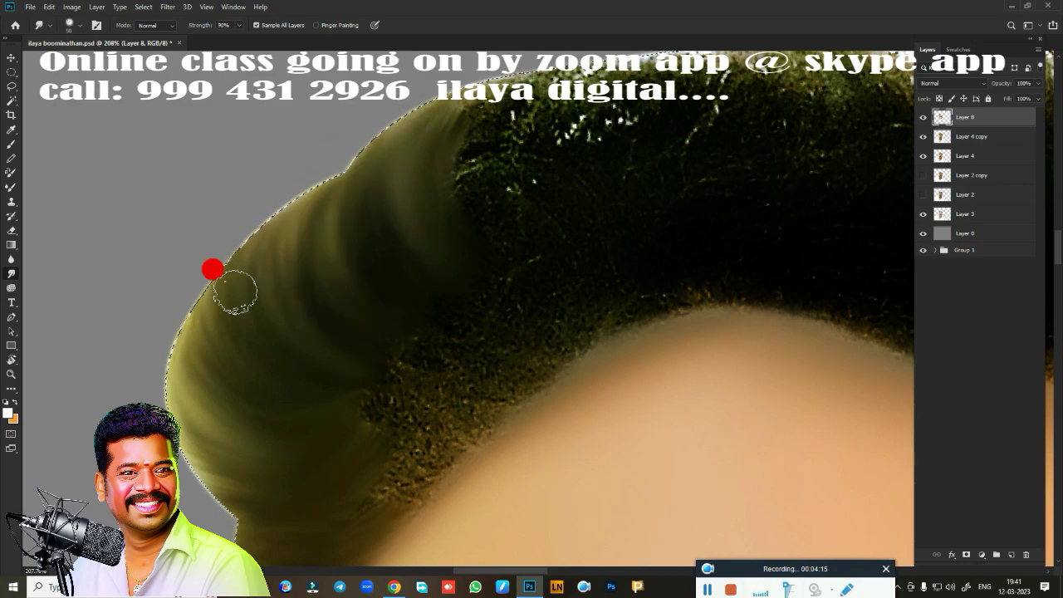
Smudge the top edge of the hair, undoing a stray grey streak with Ctrl+Z.
scroll(276, 220, up, 5)
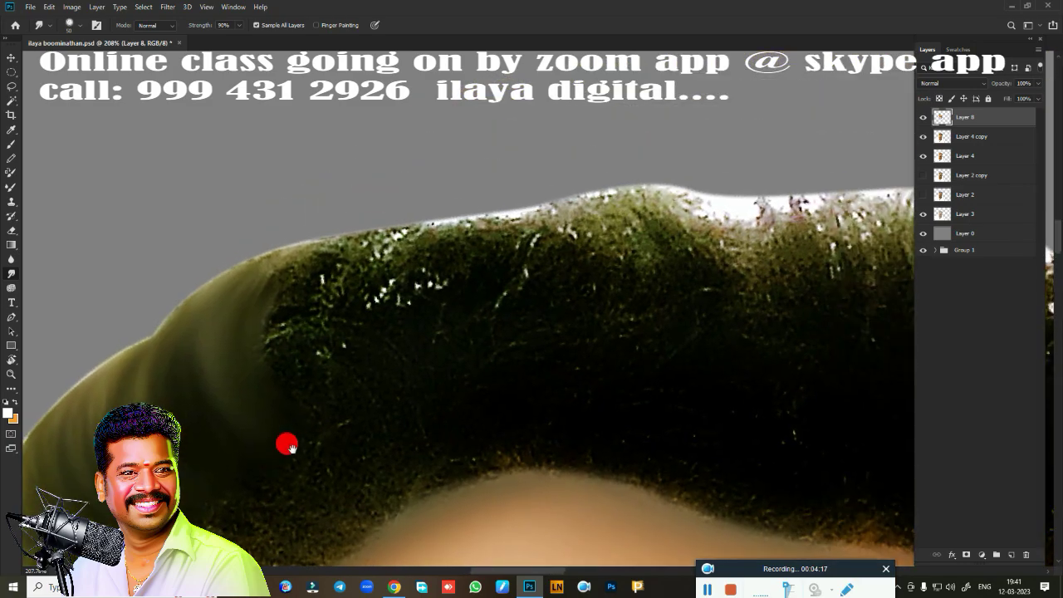
drag(305, 274, 307, 386)
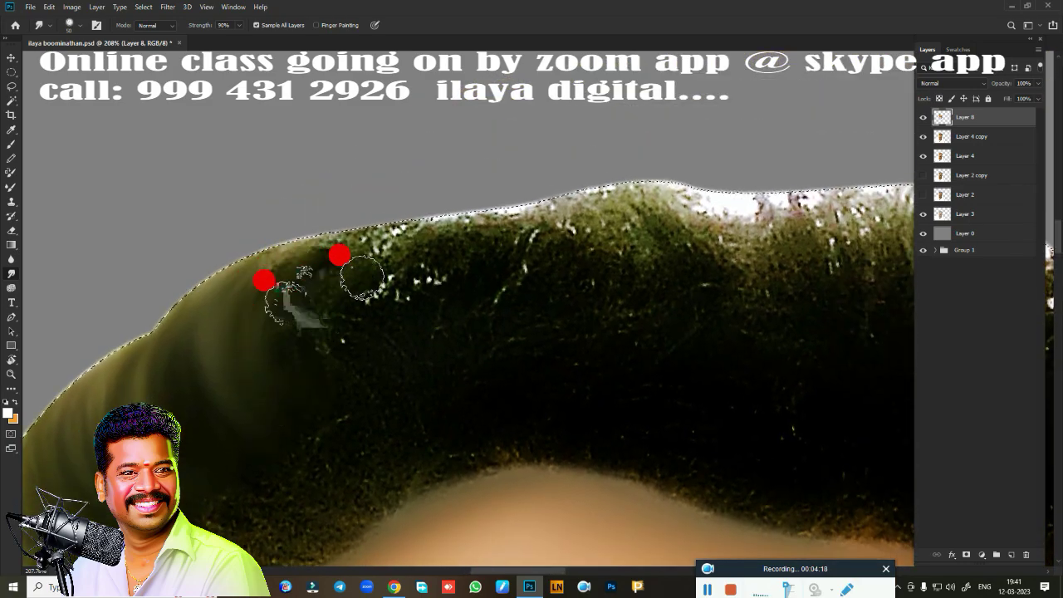
drag(282, 278, 309, 403)
mouse_move(328, 264)
mouse_down()
mouse_move(386, 230)
mouse_move(325, 230)
mouse_move(287, 249)
mouse_up()
key(ctrl+z)
key(ctrl+z)
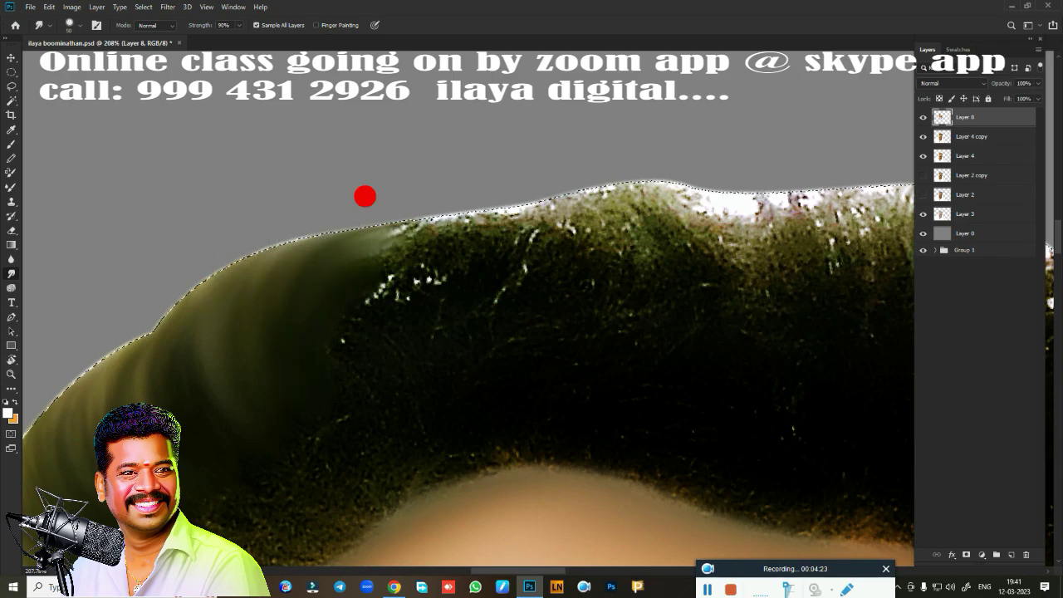
scroll(531, 330, up, 2)
scroll(614, 138, up, 3)
scroll(348, 273, up, 2)
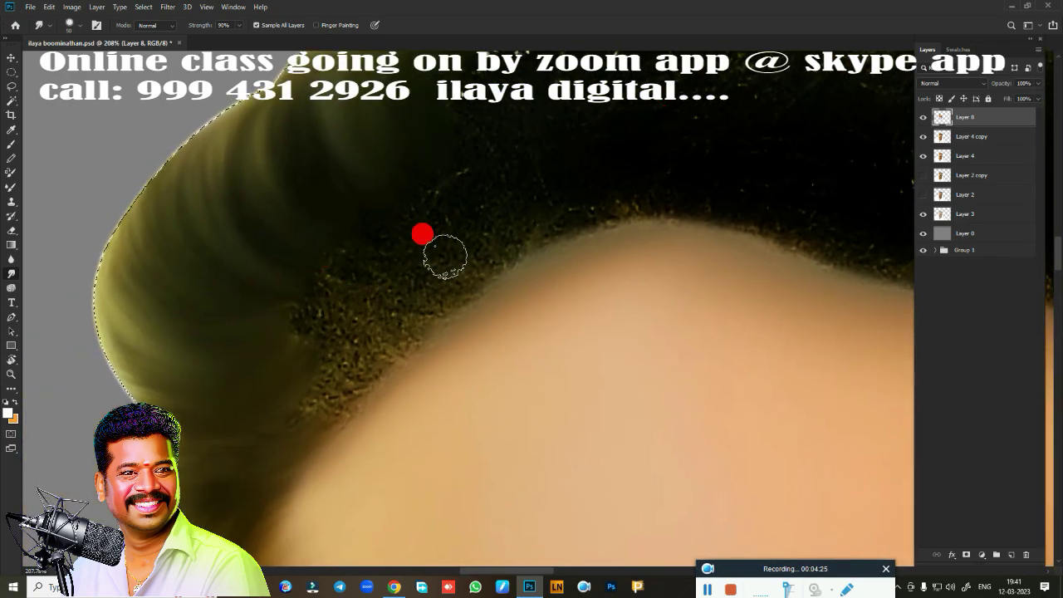
Blend the speckled hair-to-skin edge, temple hair and hairline into the skin.
mouse_move(427, 291)
mouse_down()
mouse_move(351, 323)
mouse_move(374, 332)
mouse_move(339, 370)
mouse_move(387, 373)
mouse_up()
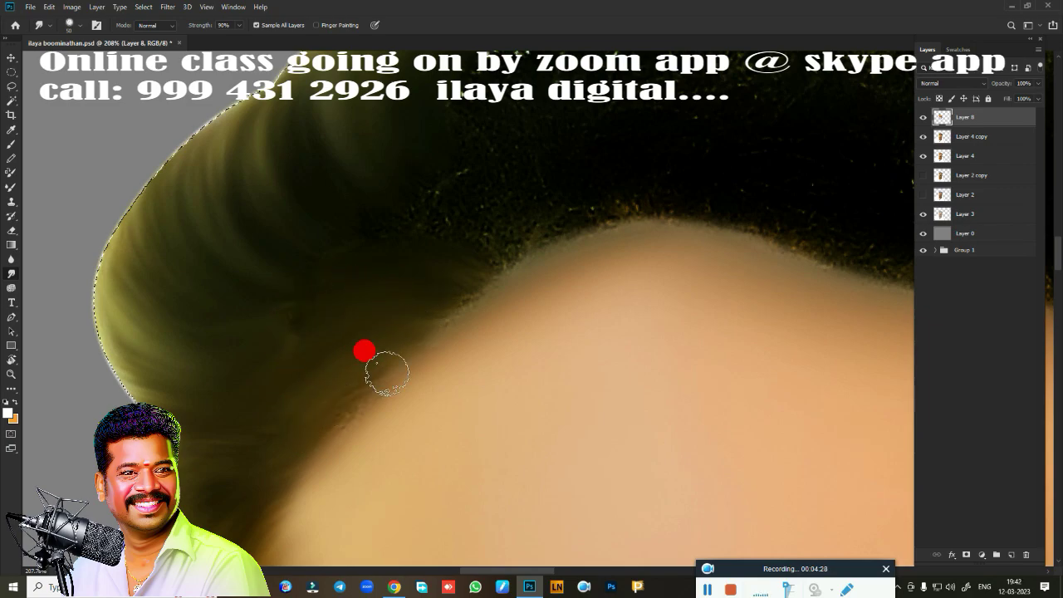
drag(357, 409, 283, 429)
mouse_move(237, 376)
mouse_down()
mouse_move(380, 313)
mouse_move(299, 313)
mouse_move(244, 336)
mouse_move(343, 301)
mouse_move(266, 381)
mouse_up()
mouse_move(277, 216)
mouse_down()
mouse_move(384, 199)
mouse_move(474, 240)
mouse_move(420, 228)
mouse_move(323, 117)
mouse_up()
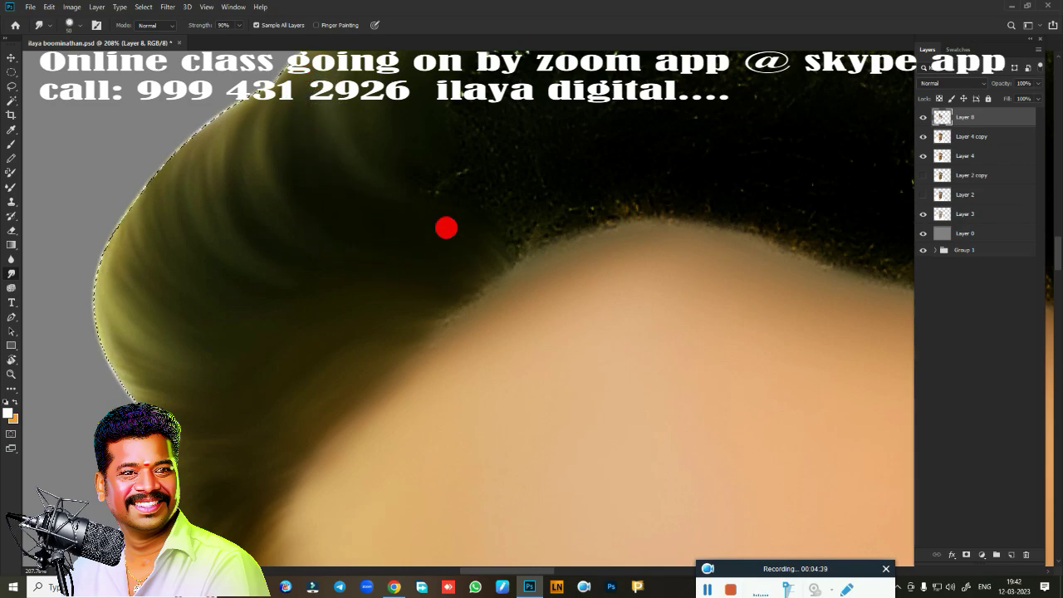
mouse_move(445, 228)
mouse_down()
mouse_move(454, 213)
mouse_move(539, 230)
mouse_move(476, 272)
mouse_up()
drag(426, 332, 571, 254)
drag(570, 255, 457, 318)
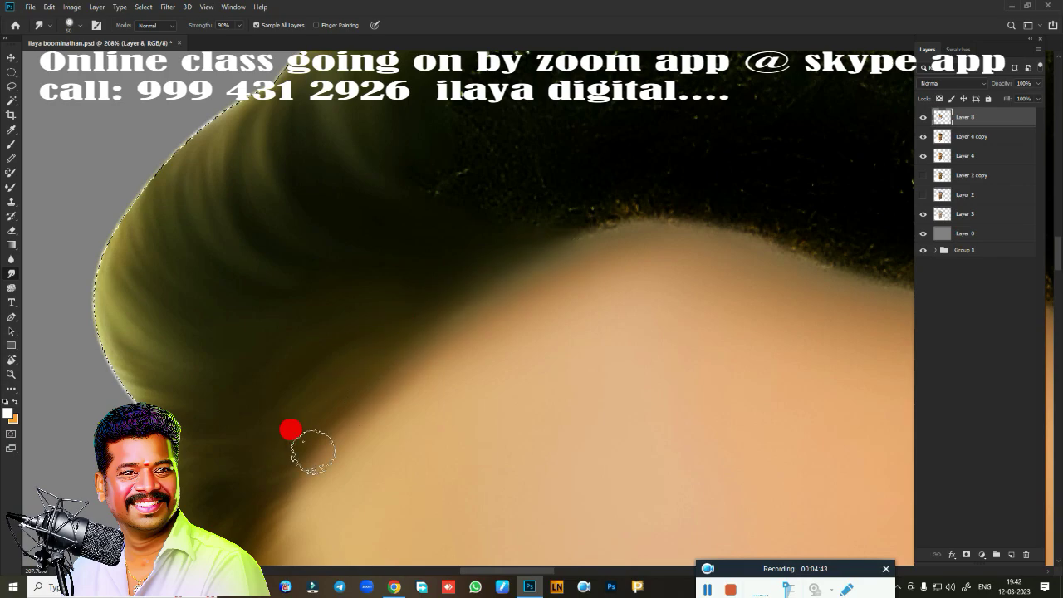
Smooth the left hair edge along the hairline, then zoom out to review the head.
drag(313, 453, 610, 270)
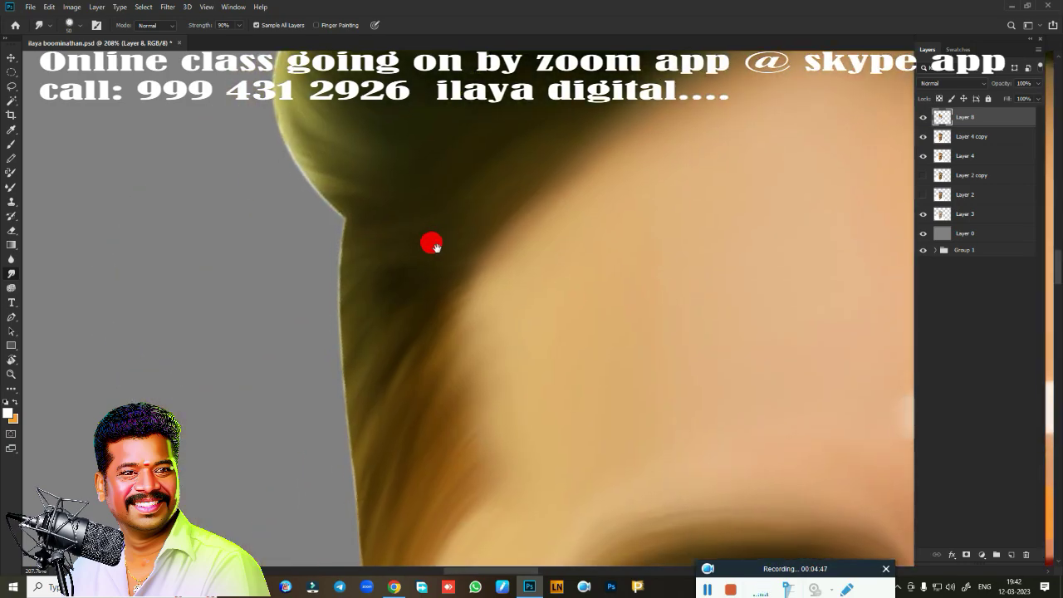
mouse_move(431, 239)
mouse_down()
mouse_move(351, 249)
mouse_move(358, 288)
mouse_up()
drag(343, 181, 245, 116)
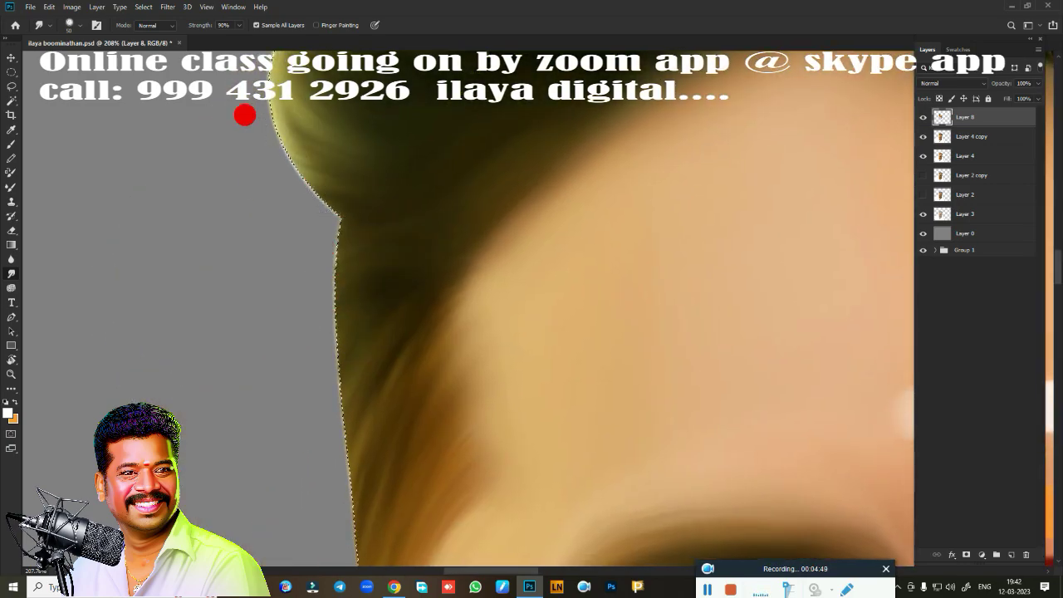
scroll(272, 135, down, 5)
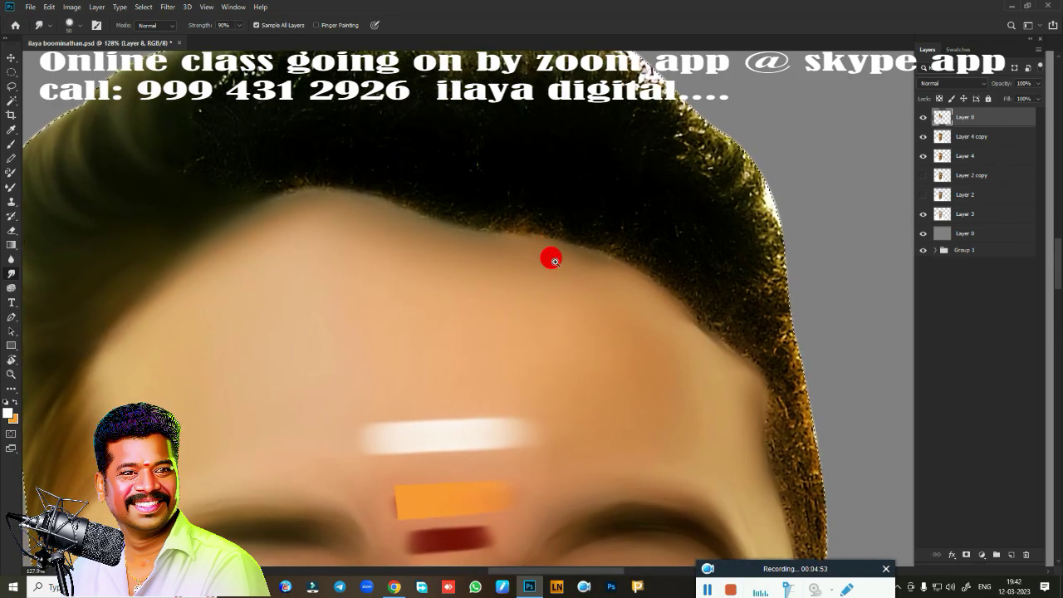
scroll(527, 330, down, 3)
scroll(528, 278, up, 2)
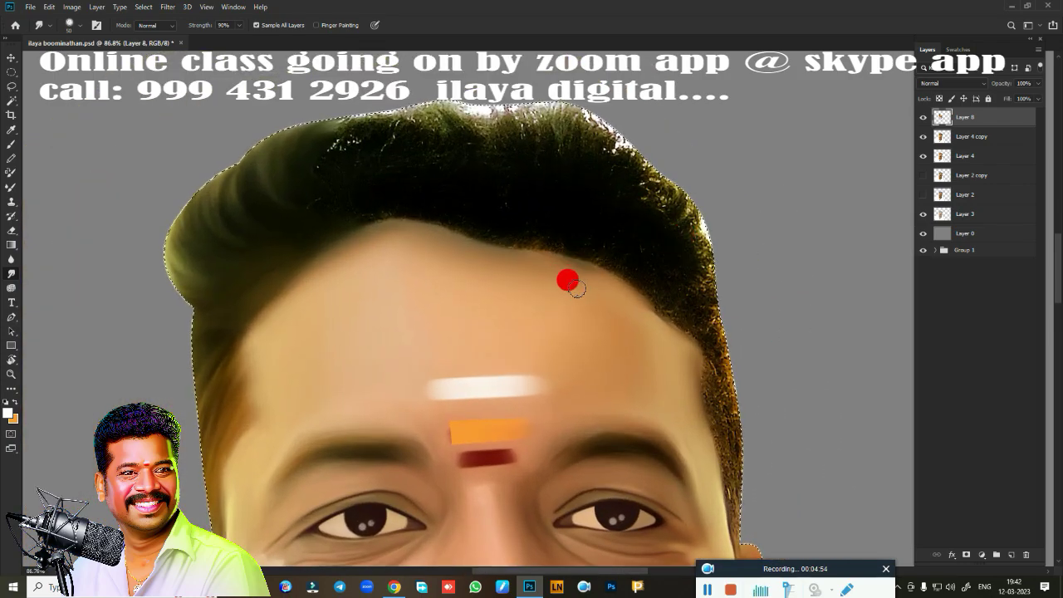
Erase skin along the forehead hairline with the Eraser to reveal the dark hair.
key(e)
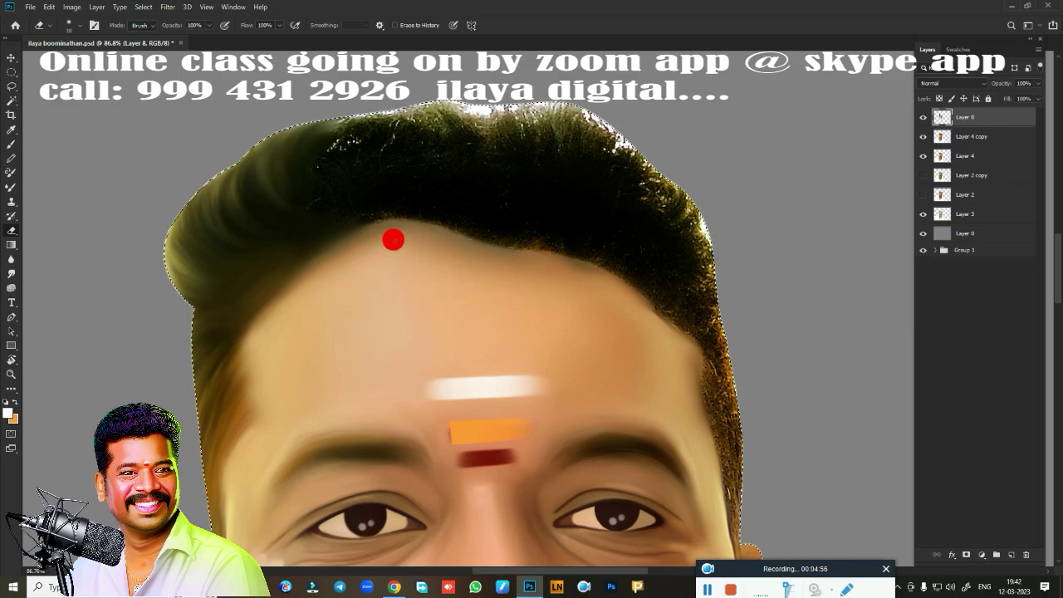
mouse_move(382, 217)
mouse_down()
mouse_move(541, 236)
mouse_move(699, 317)
mouse_move(709, 380)
mouse_up()
mouse_move(375, 231)
mouse_down()
mouse_move(340, 225)
mouse_move(373, 218)
mouse_move(275, 254)
mouse_move(381, 224)
mouse_move(397, 304)
mouse_move(563, 424)
mouse_up()
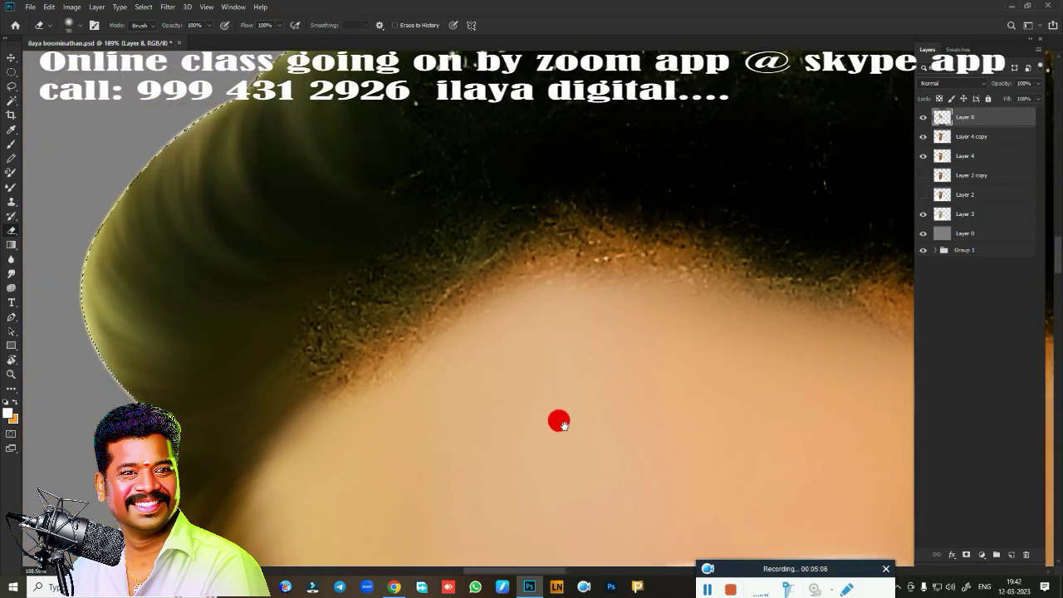
Smudge the speckled hair edge near and above the forehead into dark tones.
key(r)
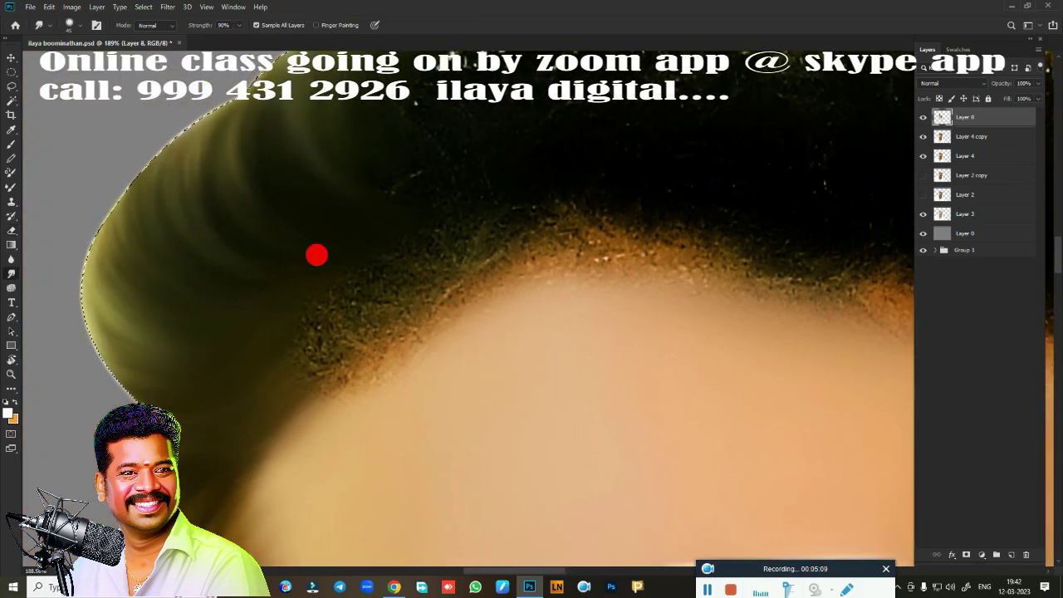
mouse_move(237, 362)
mouse_down()
mouse_move(261, 410)
mouse_move(340, 364)
mouse_up()
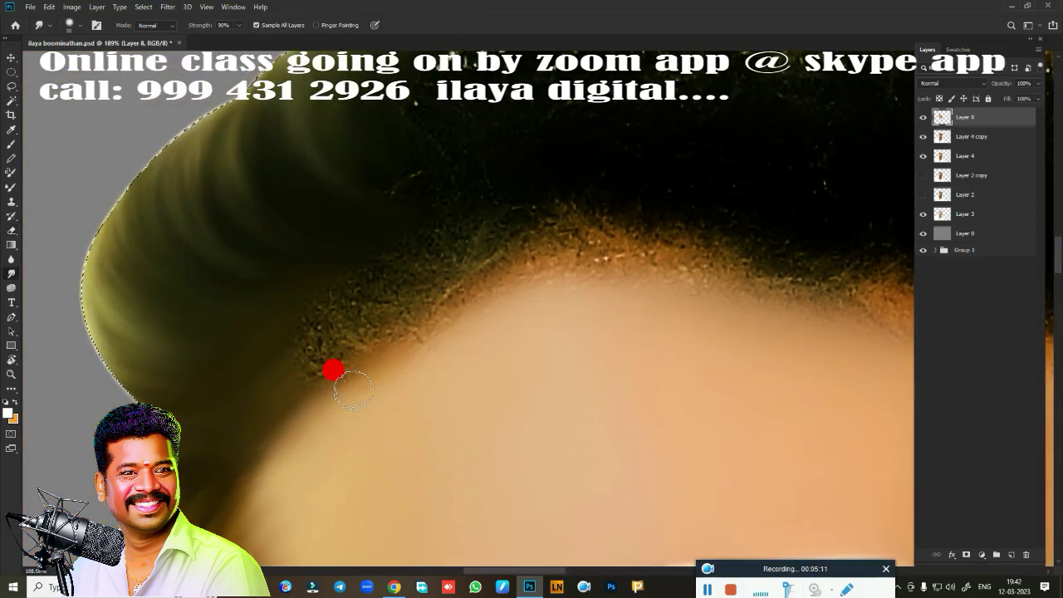
mouse_move(237, 381)
mouse_down()
mouse_move(429, 274)
mouse_move(362, 266)
mouse_move(273, 287)
mouse_move(292, 274)
mouse_move(498, 266)
mouse_move(428, 278)
mouse_move(312, 336)
mouse_up()
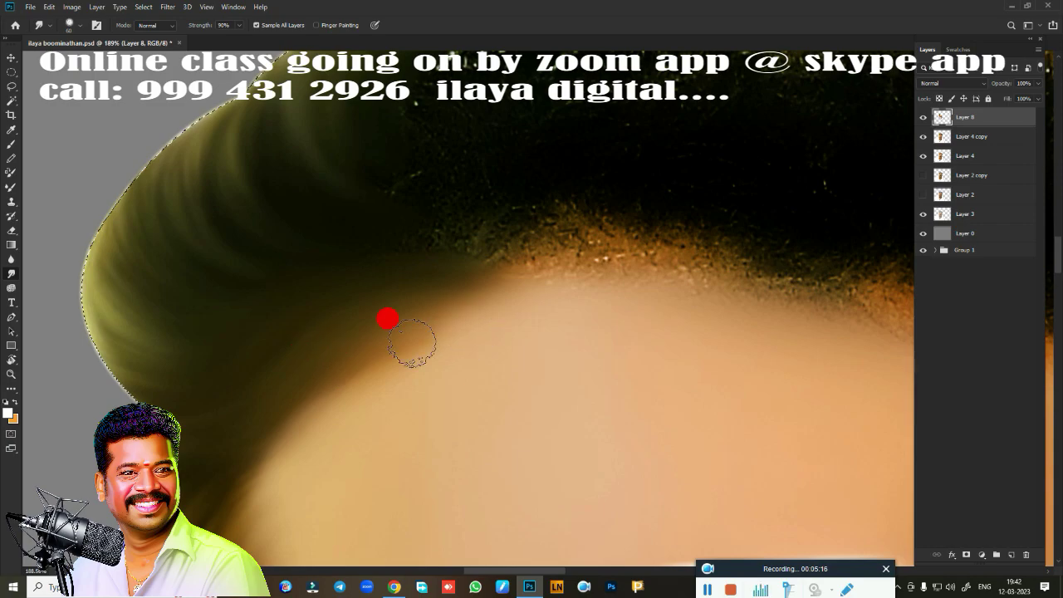
drag(446, 320, 266, 430)
drag(486, 324, 368, 470)
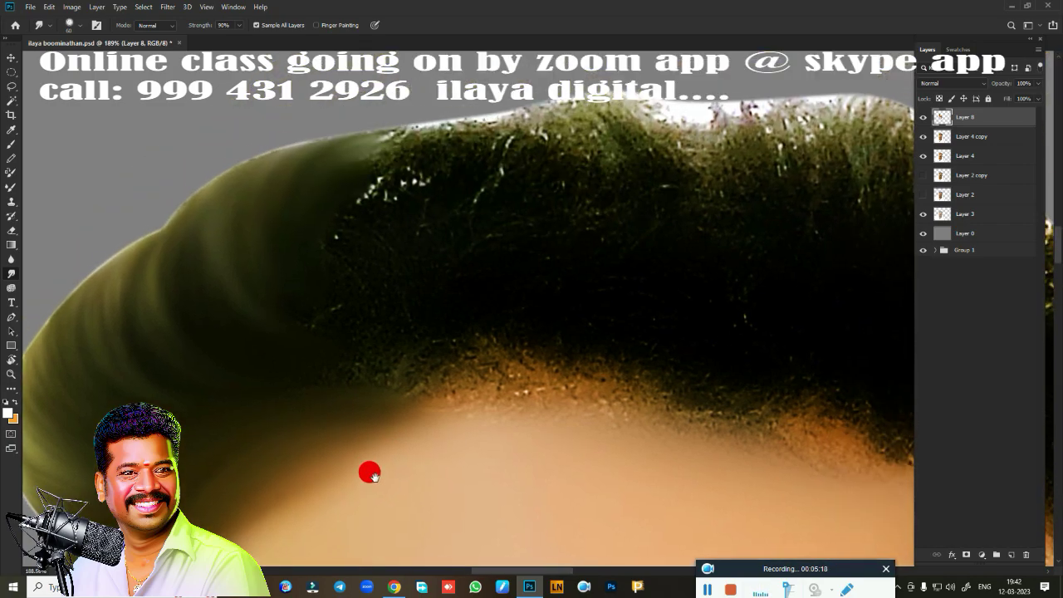
mouse_move(303, 205)
mouse_down()
mouse_move(346, 247)
mouse_move(373, 204)
mouse_move(494, 247)
mouse_move(397, 292)
mouse_move(336, 300)
mouse_up()
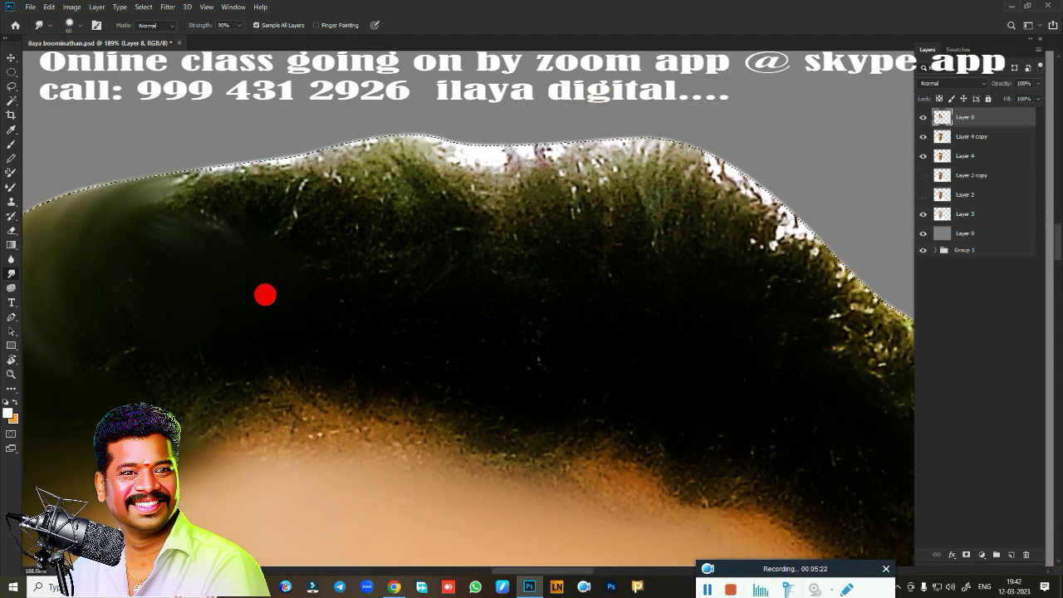
mouse_move(356, 174)
mouse_down()
mouse_move(445, 204)
mouse_move(555, 221)
mouse_move(556, 164)
mouse_move(600, 171)
mouse_move(636, 199)
mouse_move(697, 219)
mouse_move(712, 254)
mouse_move(614, 256)
mouse_move(570, 232)
mouse_move(520, 254)
mouse_move(494, 247)
mouse_move(468, 290)
mouse_move(417, 308)
mouse_move(425, 230)
mouse_move(358, 198)
mouse_up()
Smear streaks through the hair's right side and flatten the light streak along the hairline.
mouse_move(478, 202)
mouse_down()
mouse_move(579, 282)
mouse_move(564, 353)
mouse_move(415, 349)
mouse_move(481, 208)
mouse_move(509, 257)
mouse_move(540, 266)
mouse_move(562, 310)
mouse_move(629, 342)
mouse_up()
mouse_move(616, 384)
mouse_down()
mouse_move(570, 403)
mouse_move(576, 444)
mouse_move(628, 487)
mouse_move(632, 260)
mouse_move(570, 252)
mouse_up()
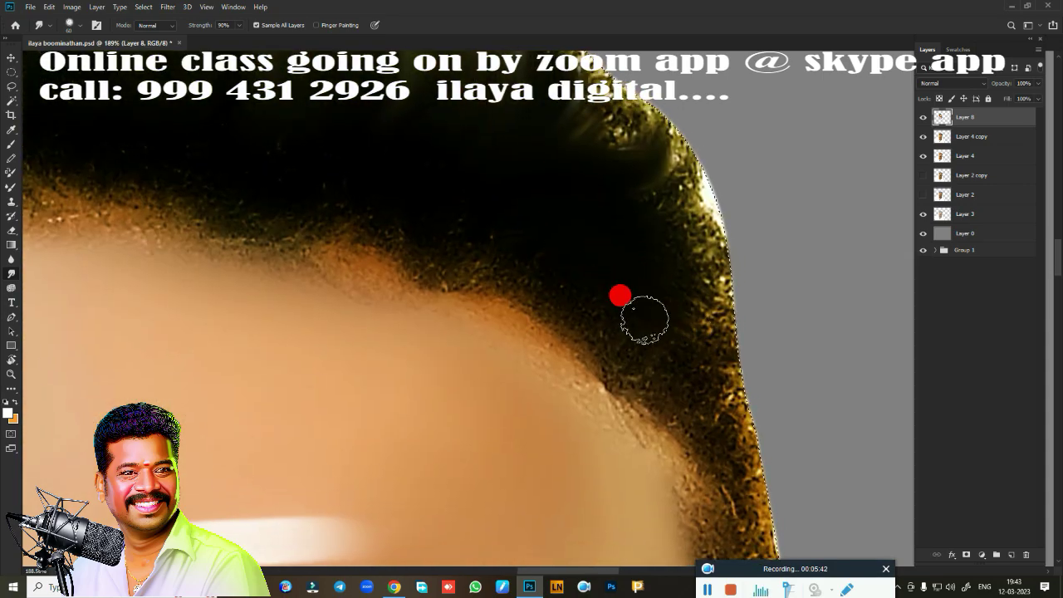
mouse_move(621, 298)
mouse_down()
mouse_move(659, 368)
mouse_move(885, 463)
mouse_move(570, 415)
mouse_move(735, 435)
mouse_move(726, 438)
mouse_up()
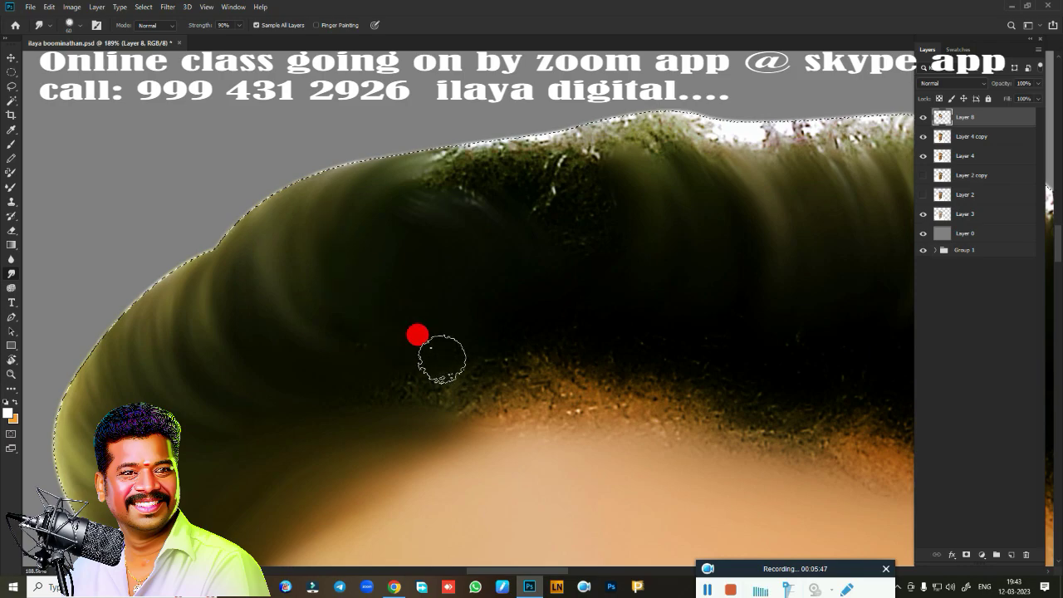
mouse_move(442, 358)
mouse_down()
mouse_move(466, 368)
mouse_move(454, 432)
mouse_move(520, 411)
mouse_move(561, 425)
mouse_move(585, 401)
mouse_move(368, 423)
mouse_move(323, 379)
mouse_up()
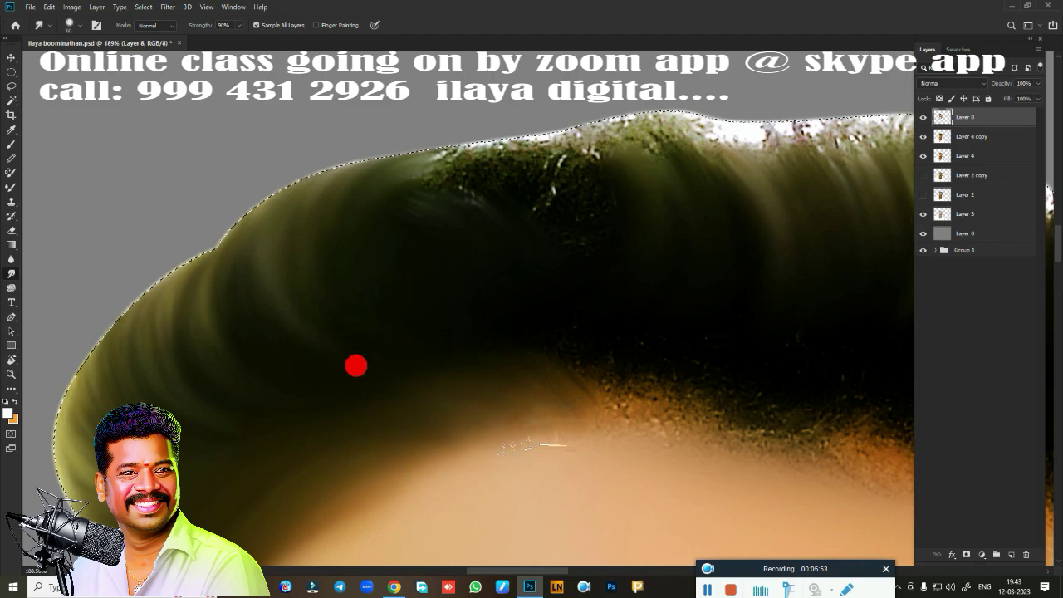
drag(571, 411, 624, 297)
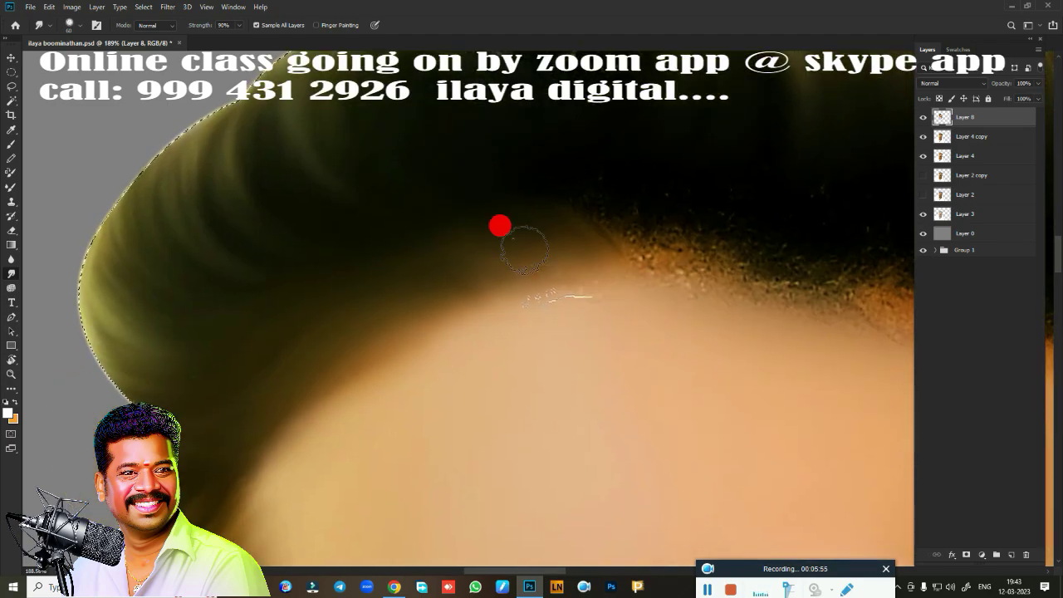
drag(440, 299, 469, 296)
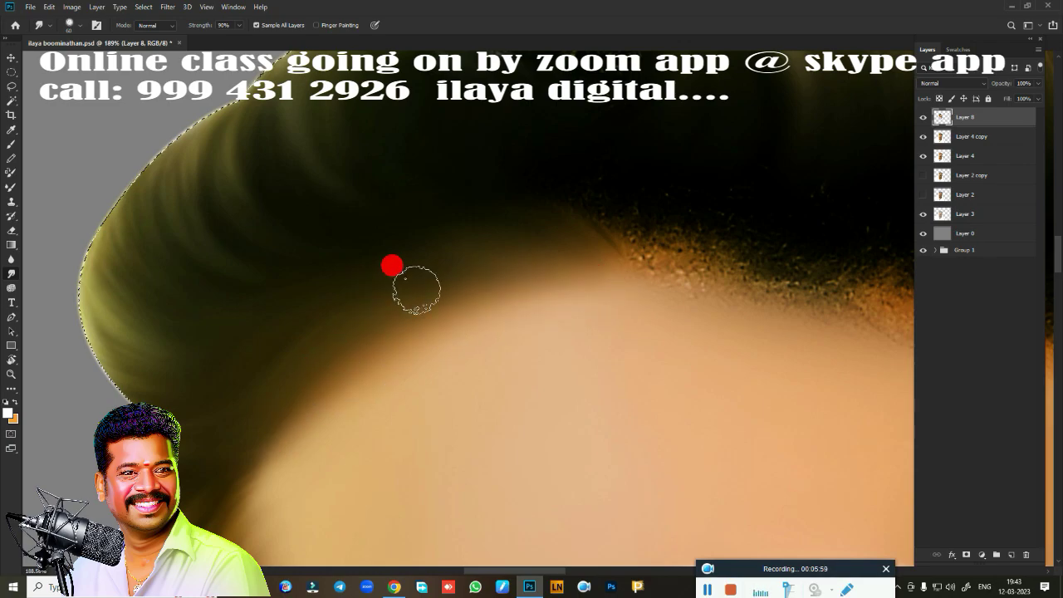
mouse_move(397, 285)
mouse_down()
mouse_move(443, 266)
mouse_move(450, 248)
mouse_up()
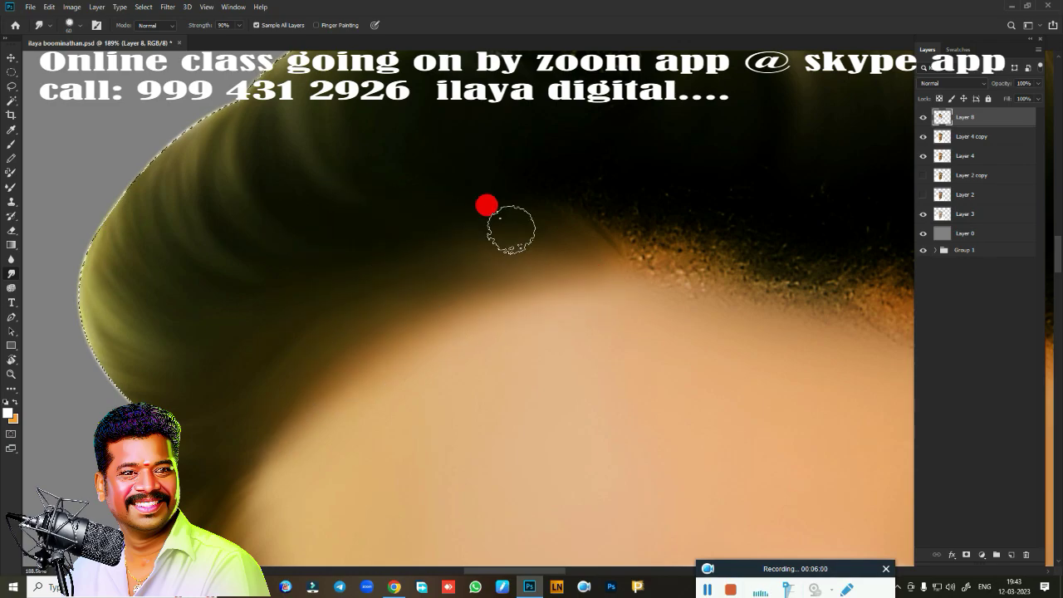
drag(496, 306, 358, 468)
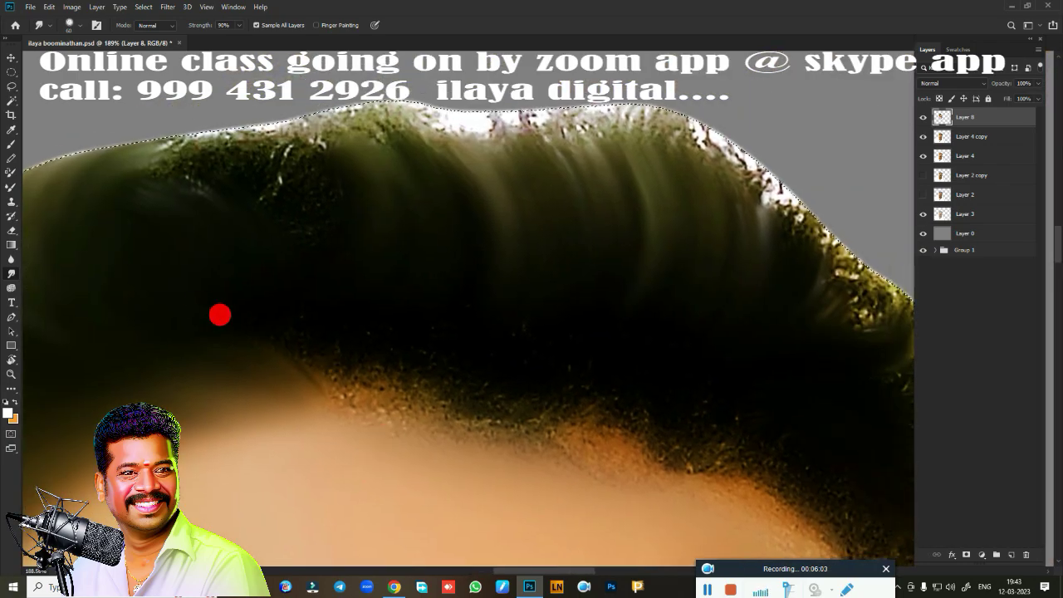
Reshape the hair outline and blend the white fringe strands on top into the hair.
mouse_move(342, 367)
mouse_down()
mouse_move(332, 332)
mouse_move(360, 290)
mouse_move(442, 357)
mouse_move(482, 337)
mouse_move(512, 391)
mouse_move(548, 380)
mouse_move(444, 332)
mouse_move(495, 360)
mouse_move(488, 391)
mouse_up()
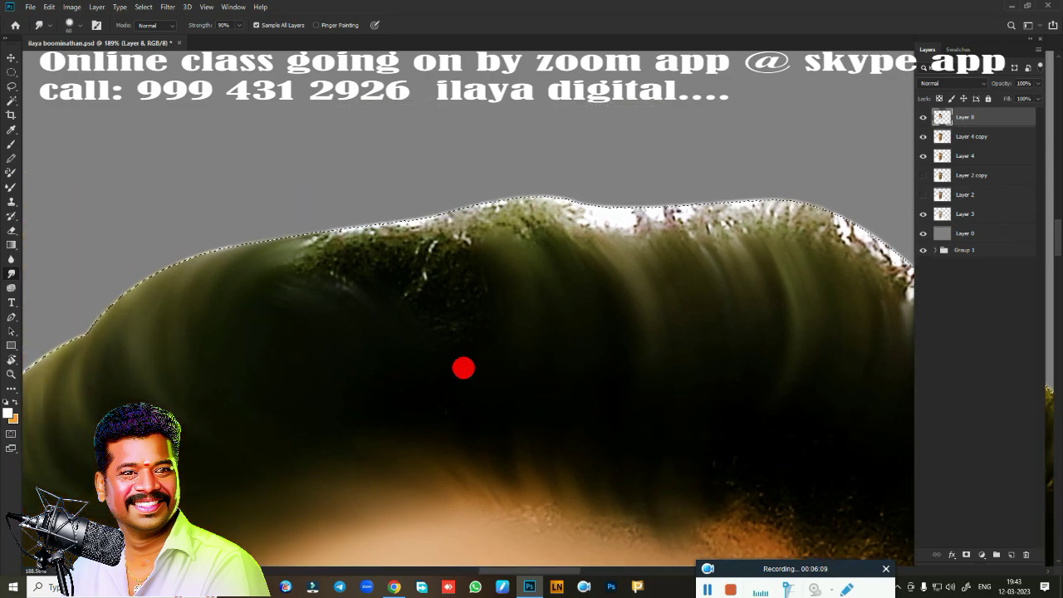
mouse_move(359, 245)
mouse_down()
mouse_move(294, 249)
mouse_move(485, 278)
mouse_up()
mouse_move(593, 249)
mouse_down()
mouse_move(612, 264)
mouse_move(547, 221)
mouse_move(330, 251)
mouse_move(294, 241)
mouse_move(404, 202)
mouse_move(476, 203)
mouse_up()
mouse_move(550, 206)
mouse_down()
mouse_move(439, 244)
mouse_move(508, 299)
mouse_move(433, 214)
mouse_up()
mouse_move(252, 258)
mouse_down()
mouse_move(280, 235)
mouse_move(356, 216)
mouse_move(242, 264)
mouse_up()
mouse_move(398, 284)
mouse_down()
mouse_move(387, 379)
mouse_move(571, 320)
mouse_move(305, 270)
mouse_move(607, 282)
mouse_move(379, 332)
mouse_move(510, 219)
mouse_move(547, 281)
mouse_move(598, 311)
mouse_move(612, 346)
mouse_move(637, 365)
mouse_move(557, 190)
mouse_move(519, 159)
mouse_move(536, 210)
mouse_move(479, 191)
mouse_up()
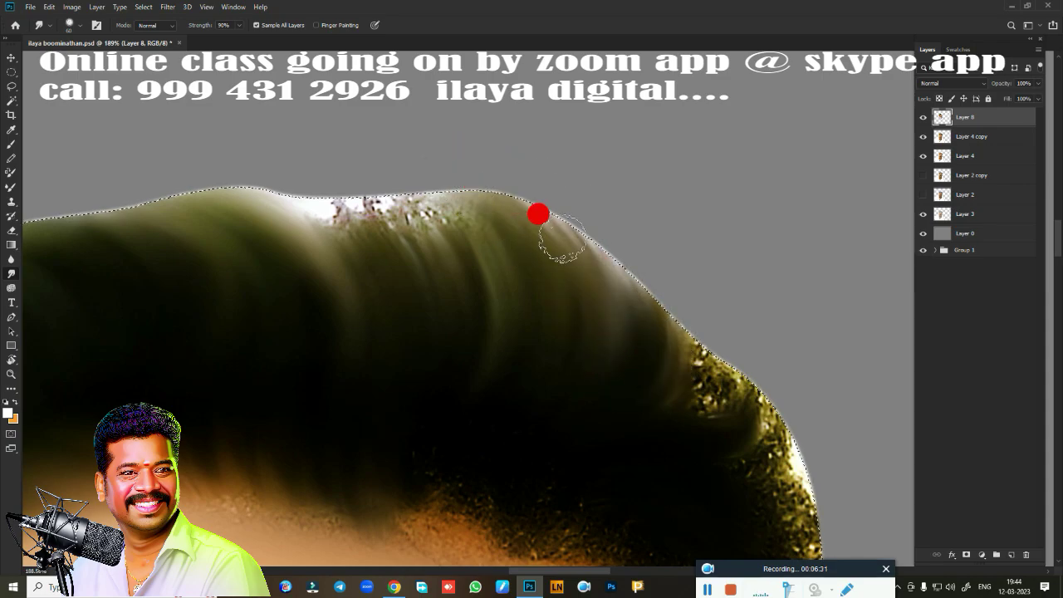
mouse_move(412, 189)
mouse_down()
mouse_move(320, 152)
mouse_move(315, 216)
mouse_move(356, 231)
mouse_up()
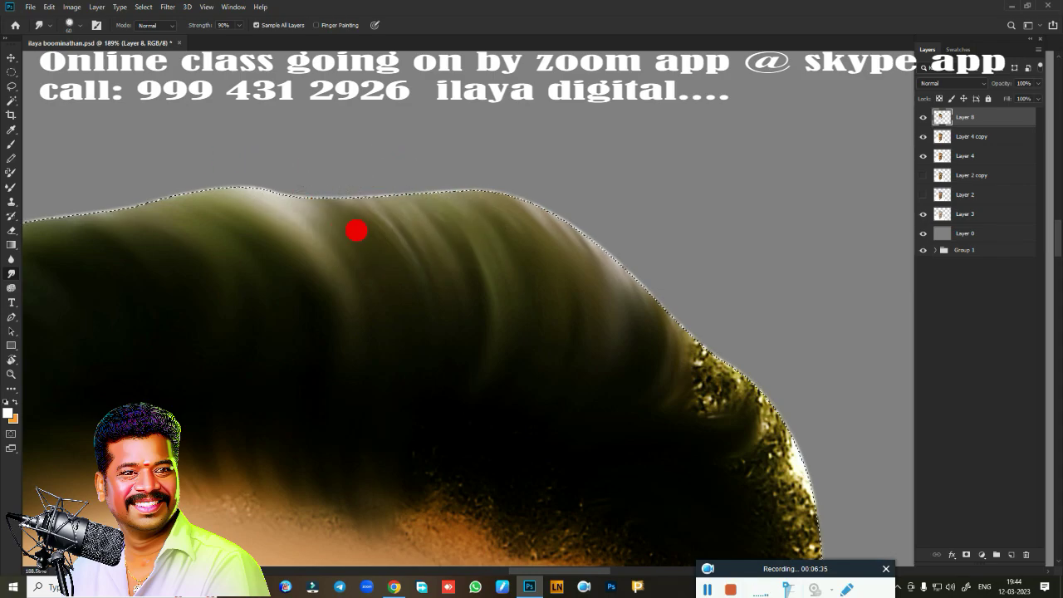
Smudge the upper-right hair into smooth strands out to its outer edge.
drag(408, 303, 425, 351)
drag(490, 417, 534, 284)
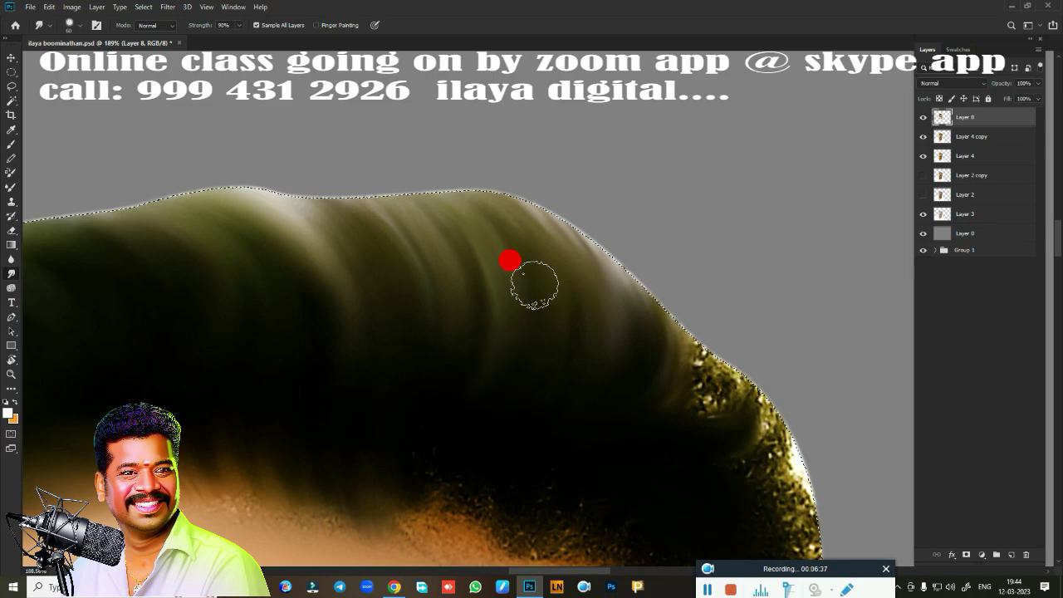
mouse_move(416, 291)
mouse_down()
mouse_move(244, 194)
mouse_move(496, 344)
mouse_move(427, 393)
mouse_move(415, 374)
mouse_up()
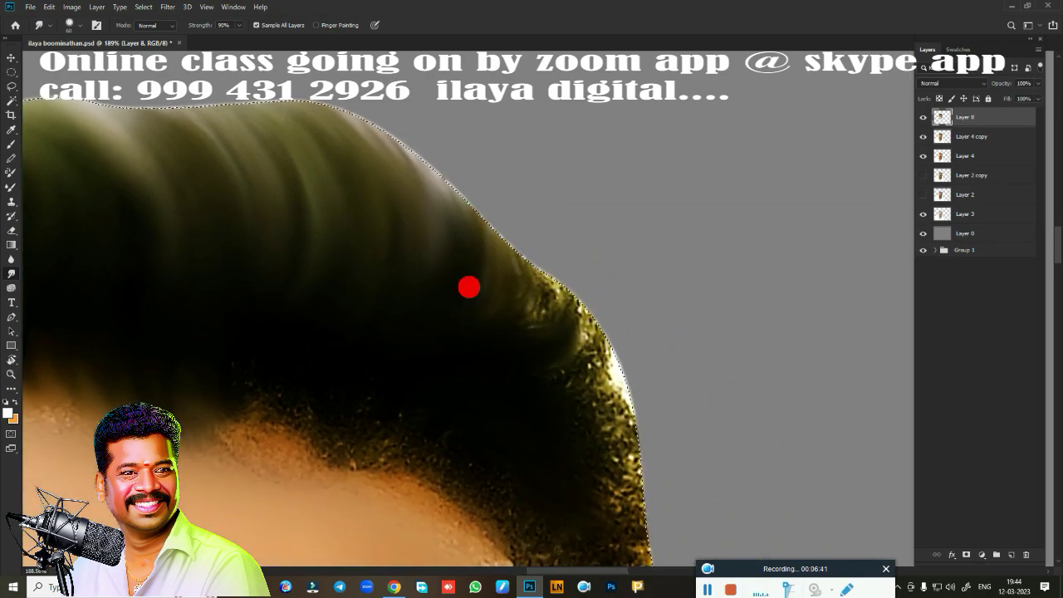
mouse_move(492, 206)
mouse_down()
mouse_move(555, 215)
mouse_move(506, 183)
mouse_move(428, 337)
mouse_move(436, 199)
mouse_up()
drag(431, 321, 457, 164)
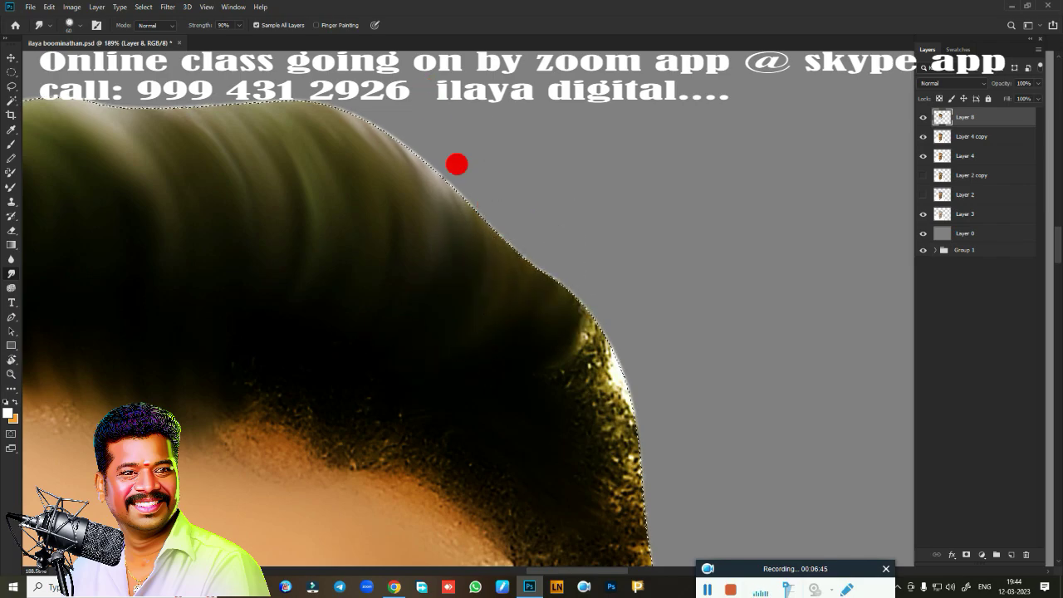
drag(520, 375, 574, 285)
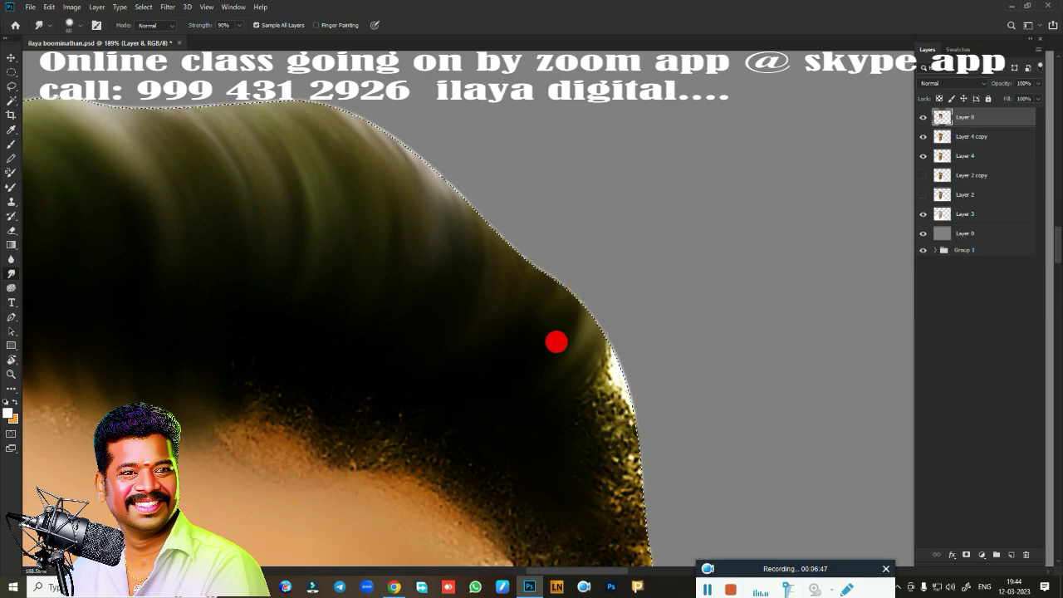
mouse_move(556, 342)
mouse_down()
mouse_move(498, 408)
mouse_move(546, 460)
mouse_move(603, 457)
mouse_move(638, 381)
mouse_move(626, 356)
mouse_move(590, 361)
mouse_move(596, 457)
mouse_move(664, 161)
mouse_move(652, 207)
mouse_move(664, 180)
mouse_move(636, 221)
mouse_move(661, 251)
mouse_move(688, 256)
mouse_move(750, 439)
mouse_move(603, 223)
mouse_move(577, 300)
mouse_move(550, 142)
mouse_move(555, 109)
mouse_move(587, 278)
mouse_move(553, 278)
mouse_move(496, 161)
mouse_move(496, 123)
mouse_move(468, 54)
mouse_move(482, 47)
mouse_move(569, 244)
mouse_move(493, 182)
mouse_move(488, 225)
mouse_move(553, 325)
mouse_move(590, 427)
mouse_move(560, 173)
mouse_move(593, 310)
mouse_up()
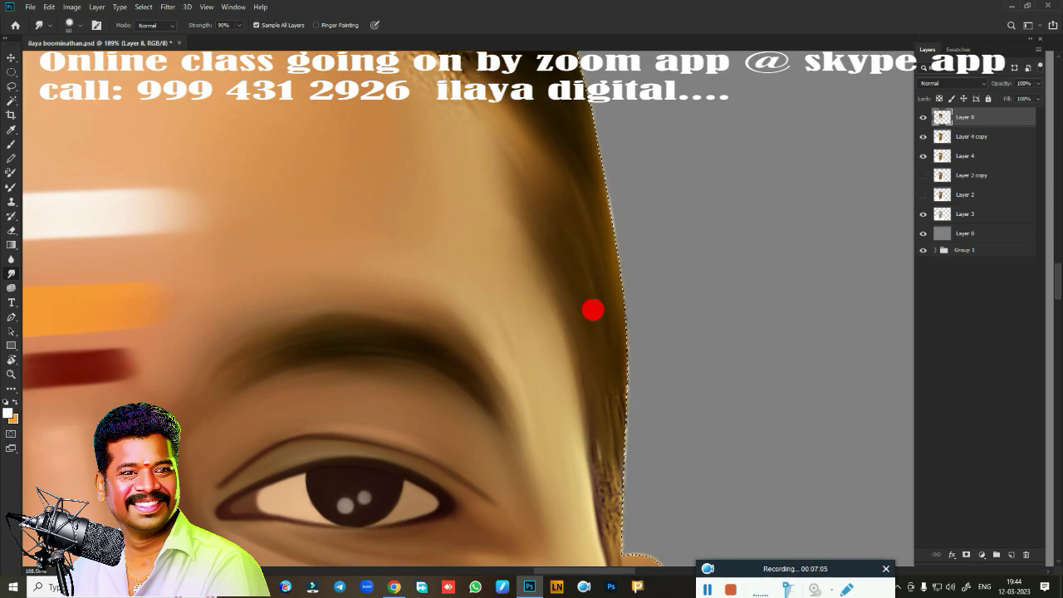
Smudge the side hair edge beside the forehead and eyebrow downward.
drag(601, 441, 573, 162)
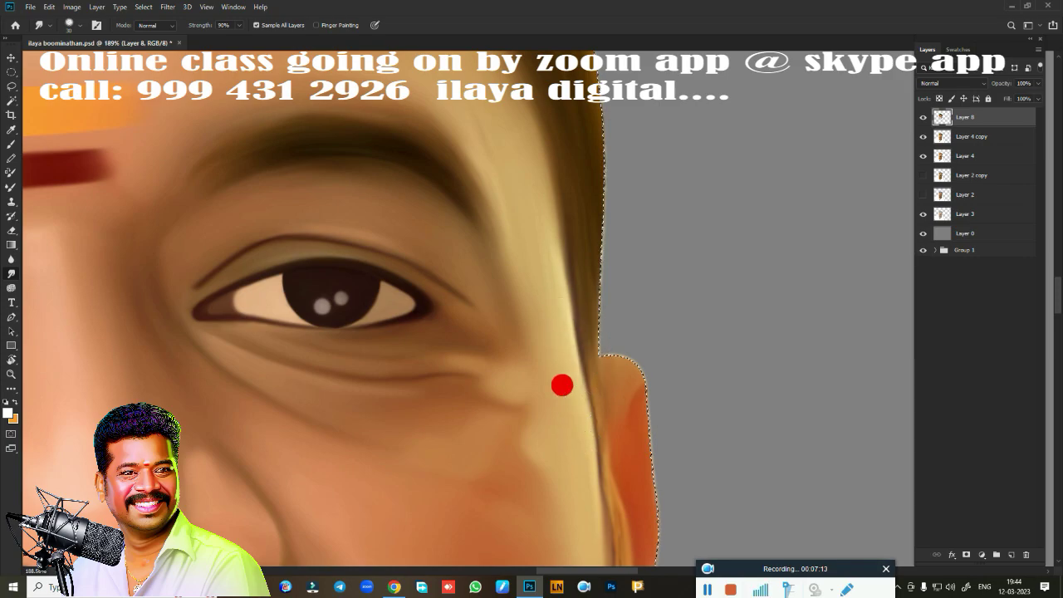
drag(482, 177, 495, 476)
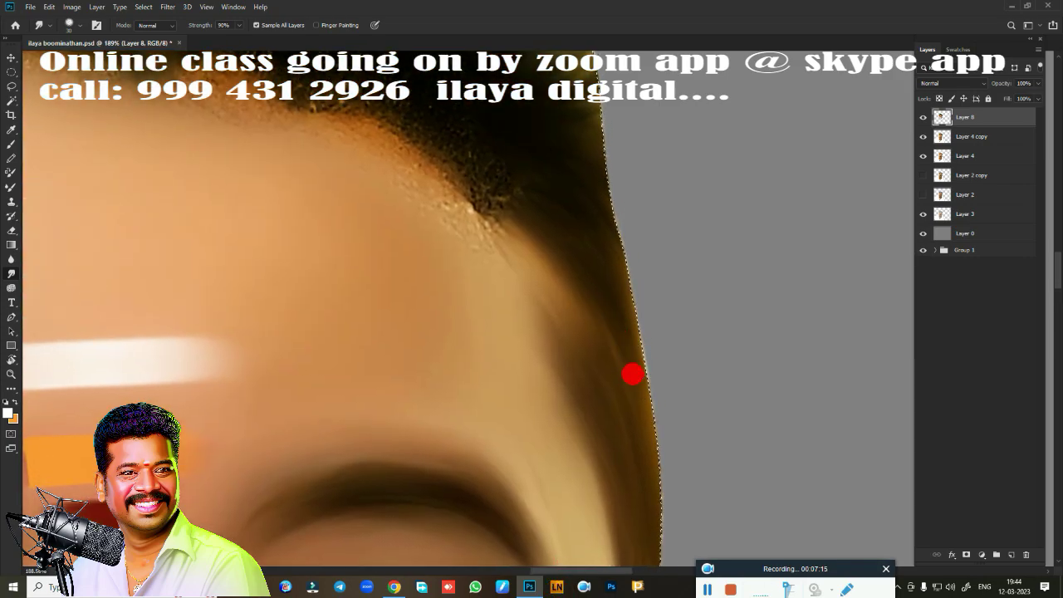
drag(616, 311, 642, 330)
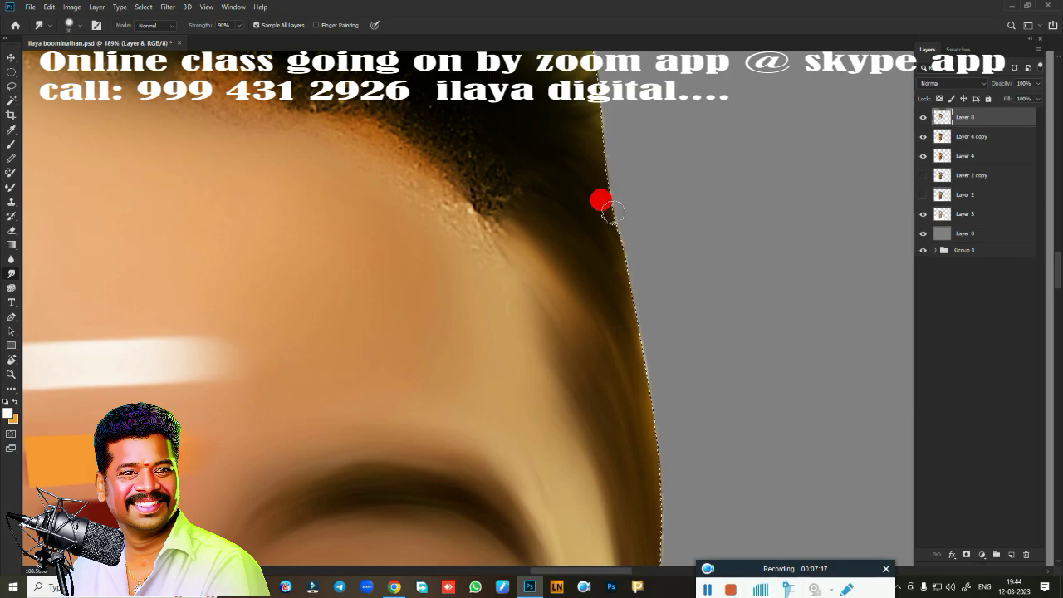
drag(608, 251, 632, 307)
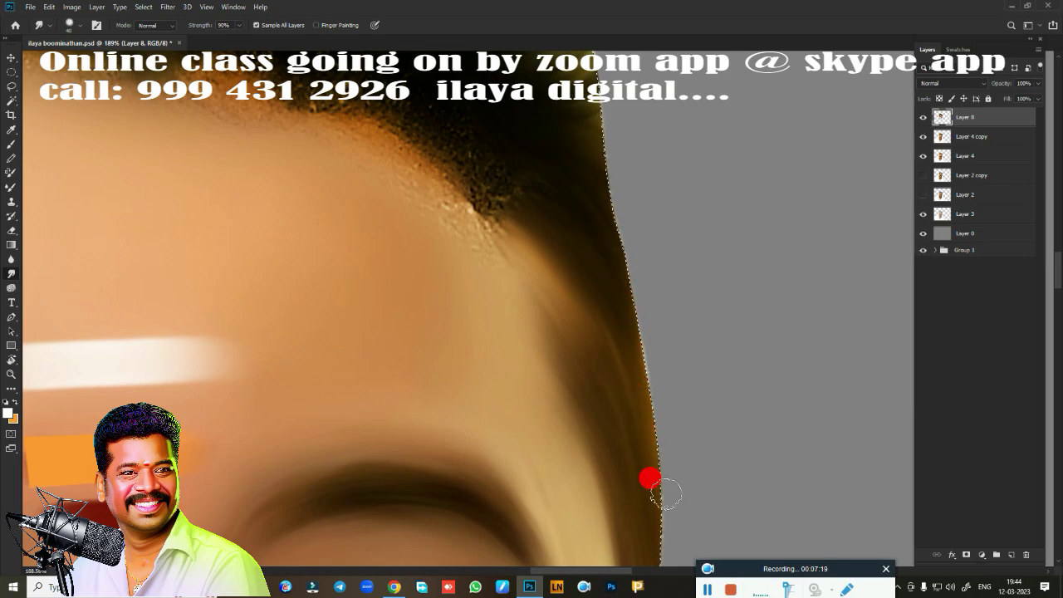
Soften the hairline above the forehead and the top-right edge of the hair.
mouse_move(492, 196)
mouse_down()
mouse_move(368, 175)
mouse_move(559, 343)
mouse_up()
scroll(548, 344, down, 3)
scroll(482, 332, down, 3)
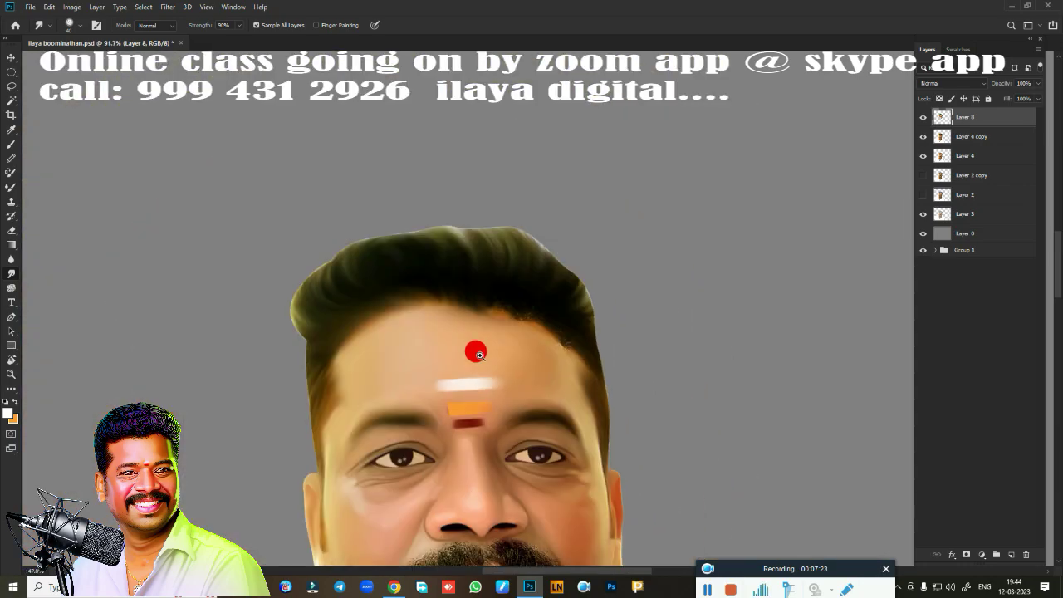
scroll(471, 357, down, 2)
scroll(471, 363, up, 3)
scroll(526, 360, up, 1)
scroll(443, 362, down, 1)
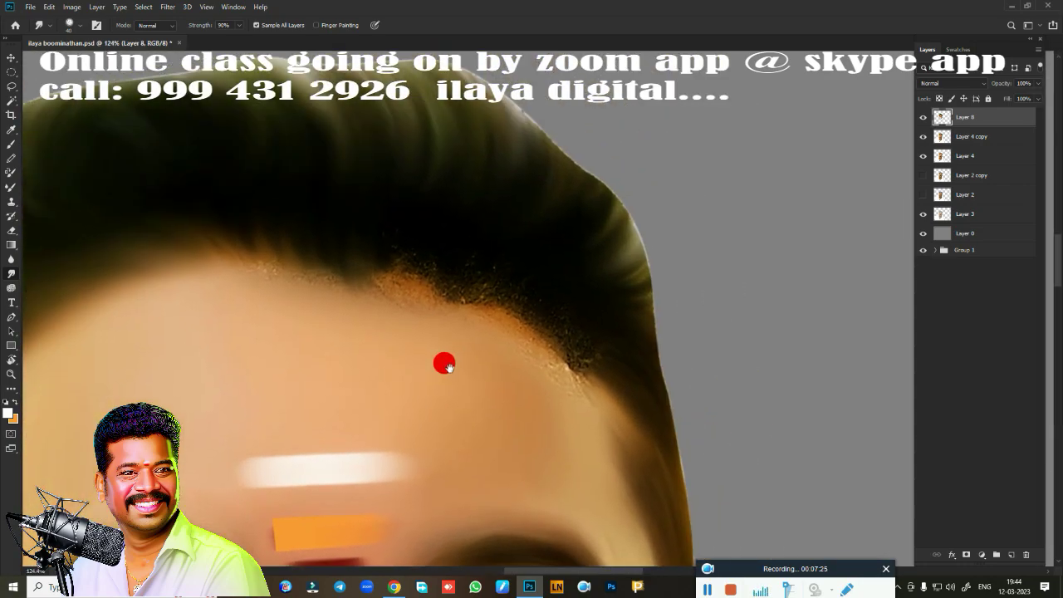
scroll(465, 381, up, 1)
scroll(463, 381, up, 2)
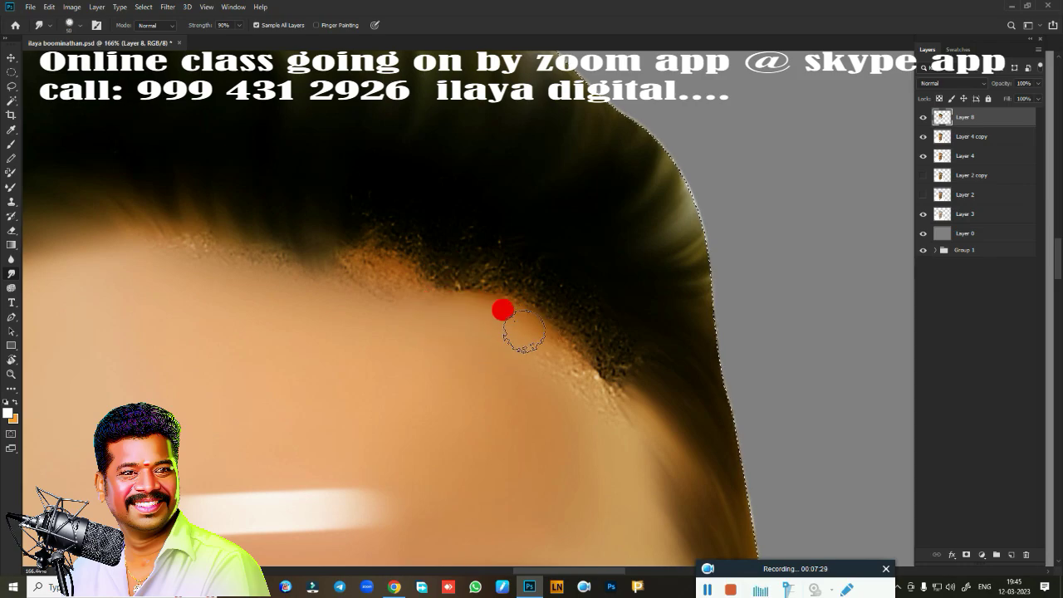
mouse_move(433, 303)
mouse_down()
mouse_move(504, 315)
mouse_move(348, 250)
mouse_move(351, 260)
mouse_move(291, 268)
mouse_move(222, 246)
mouse_move(327, 265)
mouse_move(341, 252)
mouse_move(317, 276)
mouse_move(541, 257)
mouse_move(406, 273)
mouse_move(467, 241)
mouse_move(559, 264)
mouse_move(457, 268)
mouse_move(519, 300)
mouse_move(631, 403)
mouse_move(652, 391)
mouse_move(637, 351)
mouse_move(660, 356)
mouse_move(636, 387)
mouse_move(474, 228)
mouse_move(394, 227)
mouse_move(606, 180)
mouse_move(675, 125)
mouse_up()
drag(619, 216, 627, 77)
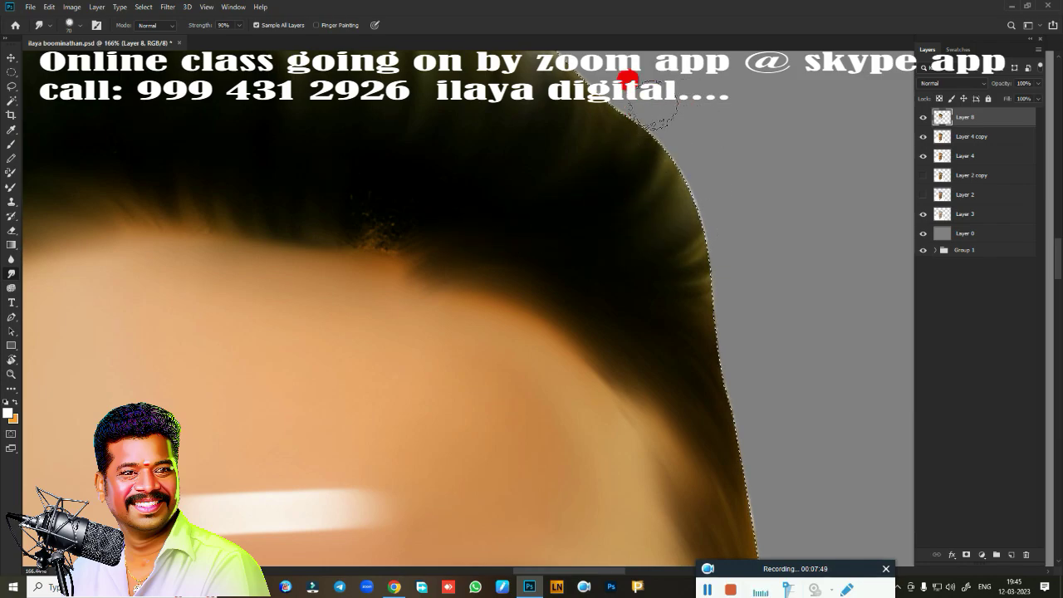
Smooth dark speckles along the hairline and smudge strands up through the hair.
mouse_move(453, 214)
mouse_down()
mouse_move(382, 337)
mouse_move(555, 423)
mouse_up()
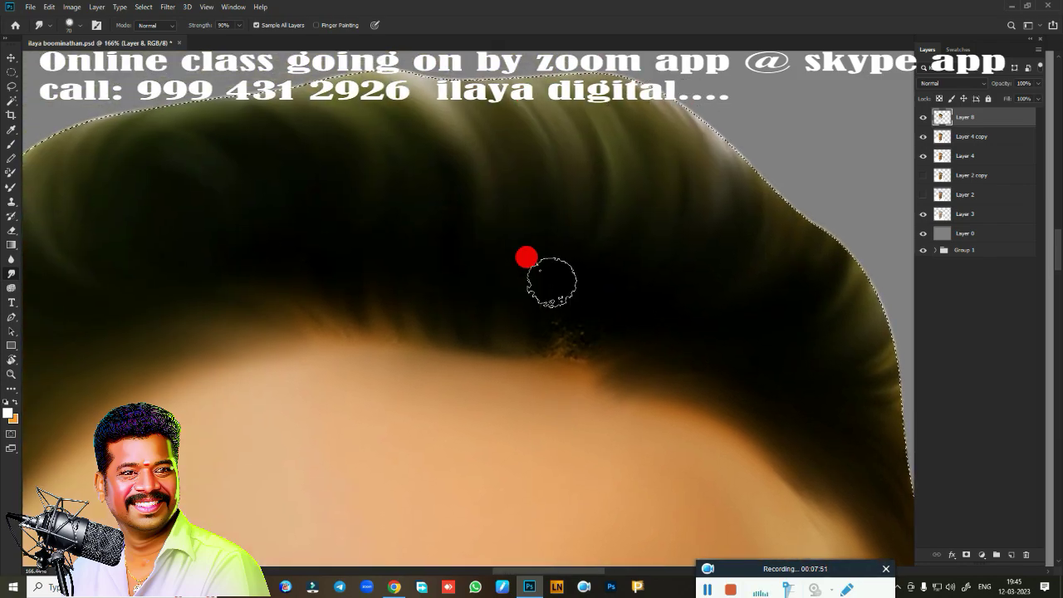
mouse_move(518, 352)
mouse_down()
mouse_move(545, 363)
mouse_move(562, 334)
mouse_move(565, 368)
mouse_move(680, 356)
mouse_move(683, 380)
mouse_move(651, 392)
mouse_up()
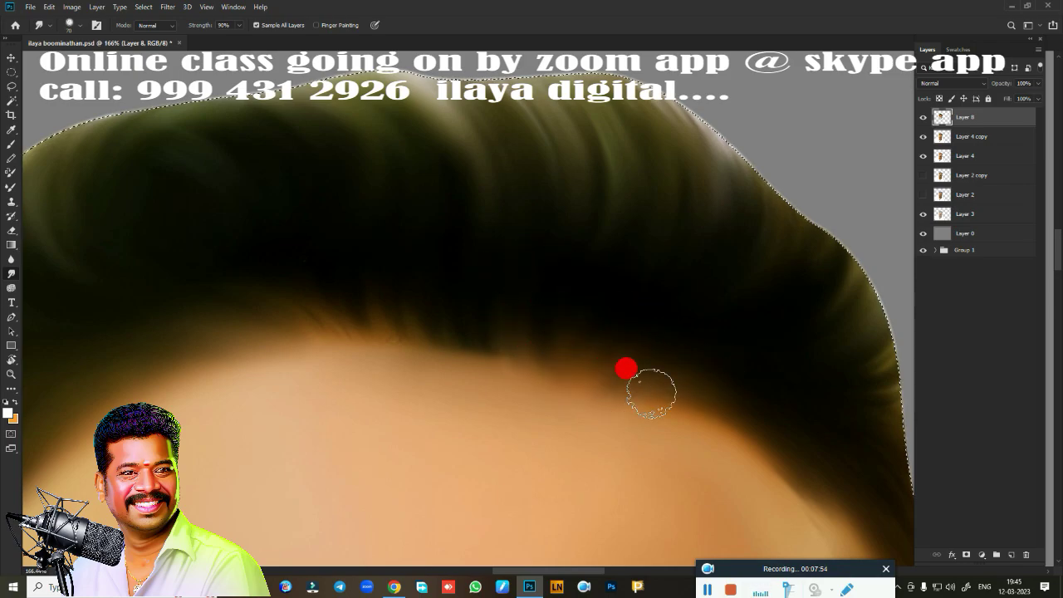
mouse_move(770, 405)
mouse_down()
mouse_move(463, 335)
mouse_move(418, 266)
mouse_move(462, 353)
mouse_move(449, 186)
mouse_move(470, 268)
mouse_move(422, 349)
mouse_move(323, 242)
mouse_move(401, 322)
mouse_move(425, 318)
mouse_move(365, 177)
mouse_move(372, 316)
mouse_move(352, 288)
mouse_move(228, 249)
mouse_move(294, 302)
mouse_move(293, 328)
mouse_up()
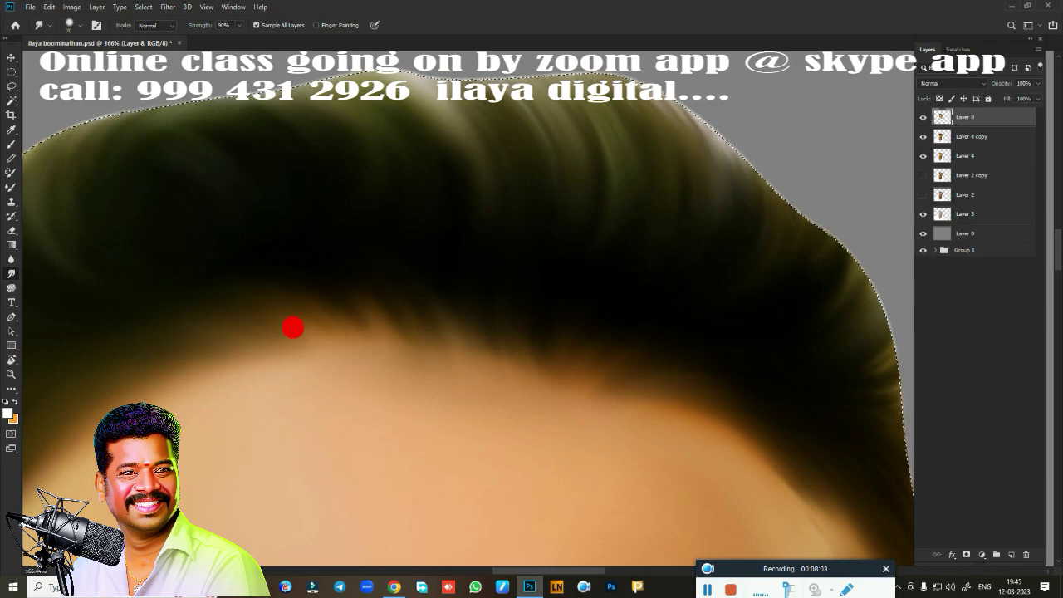
drag(225, 340, 84, 385)
mouse_move(54, 431)
mouse_down()
mouse_move(250, 235)
mouse_move(479, 291)
mouse_move(406, 164)
mouse_move(411, 104)
mouse_move(399, 57)
mouse_move(347, 79)
mouse_move(347, 107)
mouse_move(308, 137)
mouse_up()
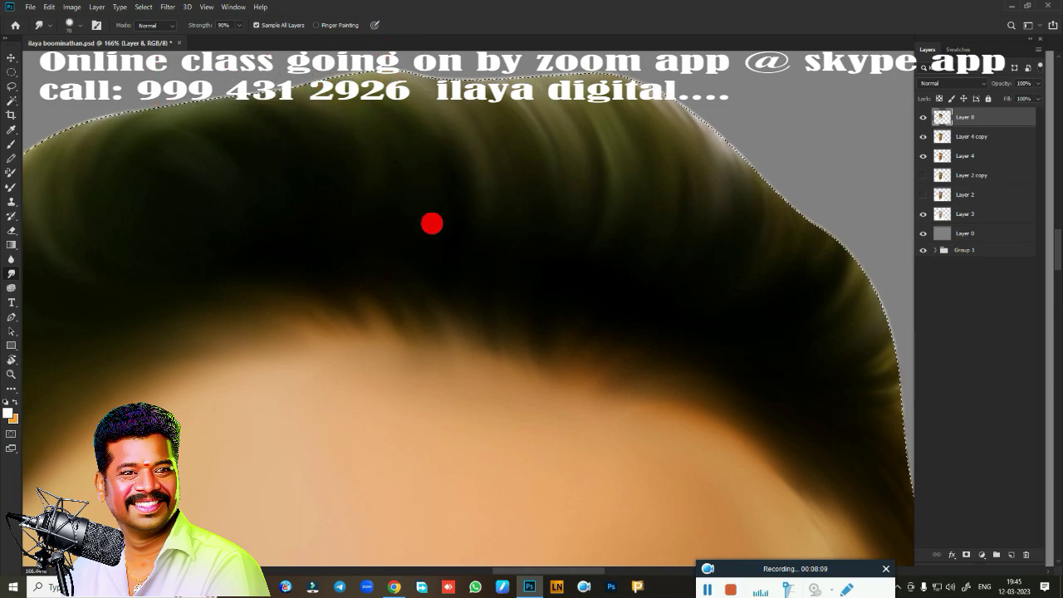
Zoom in on the forehead and smudge the central hairline to soften the hair edge.
scroll(429, 224, down, 5)
scroll(481, 288, down, 3)
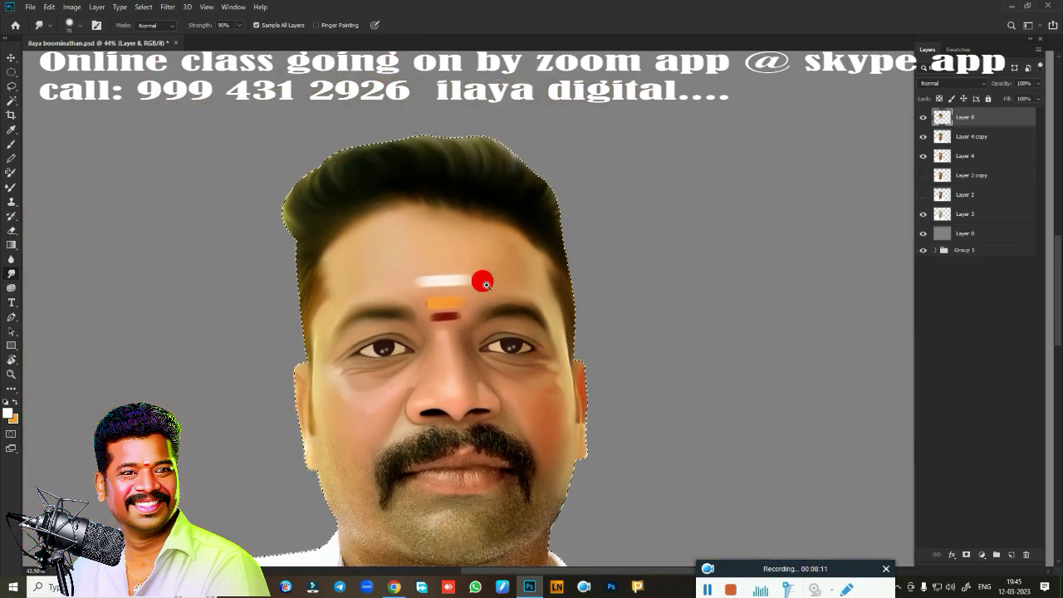
scroll(485, 285, up, 2)
scroll(510, 296, up, 1)
scroll(515, 361, up, 1)
scroll(522, 349, up, 1)
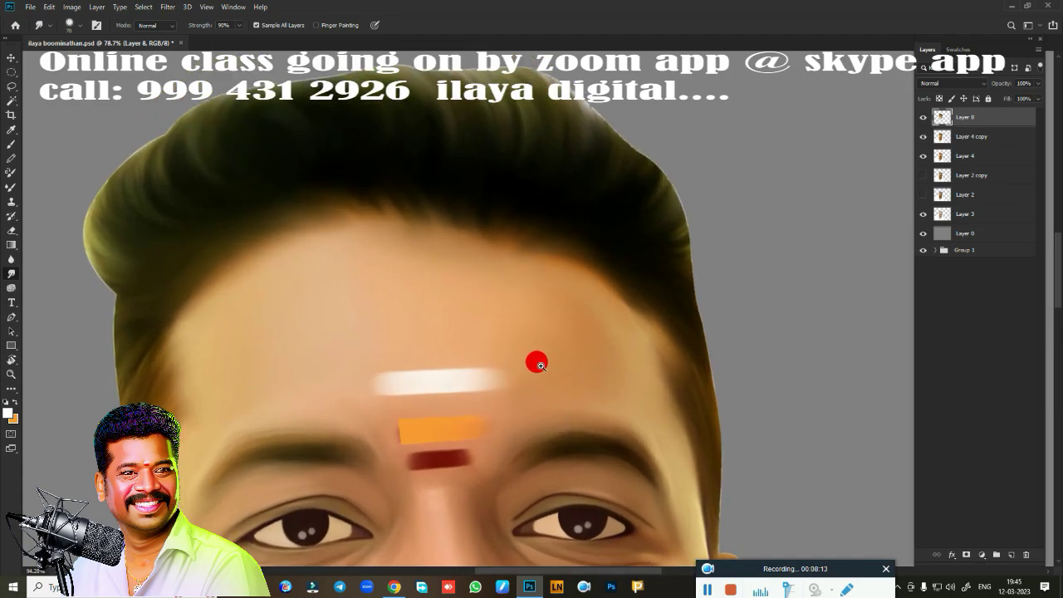
scroll(537, 363, up, 1)
scroll(546, 365, up, 1)
scroll(588, 351, up, 1)
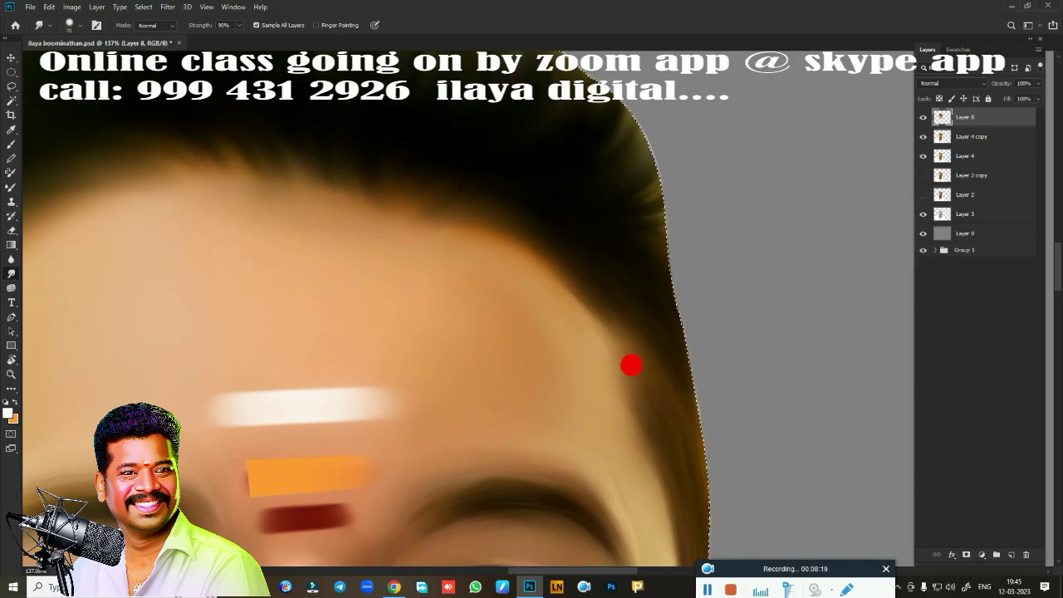
scroll(531, 299, down, 3)
scroll(548, 332, down, 3)
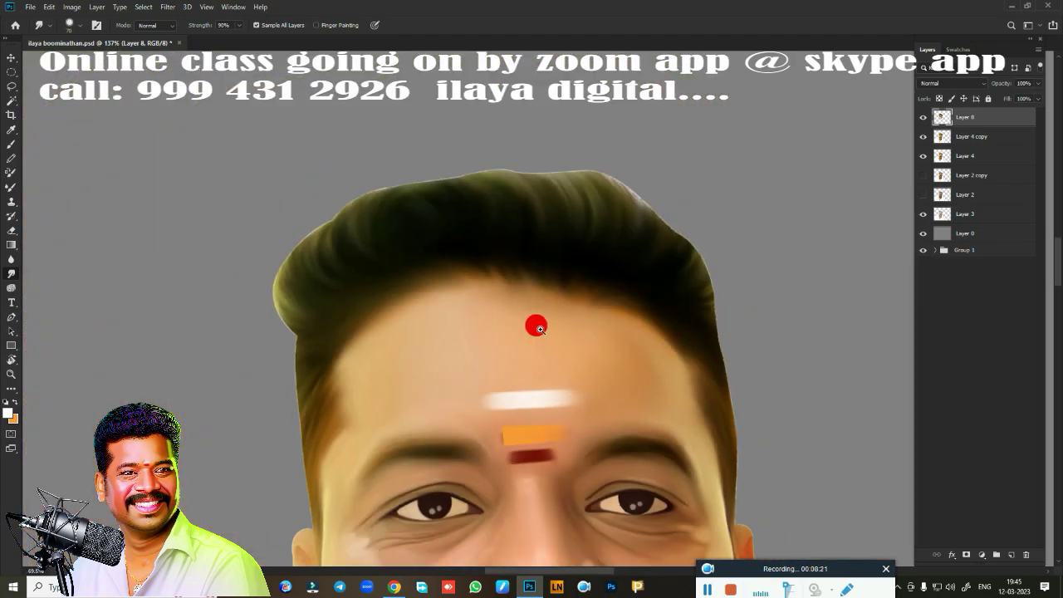
scroll(514, 274, down, 2)
drag(505, 251, 502, 275)
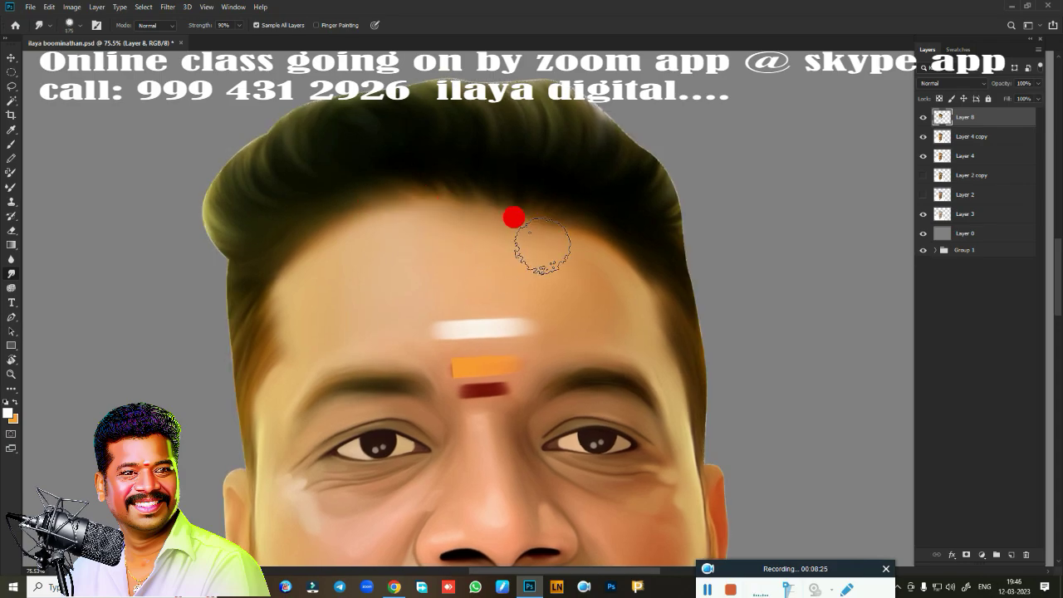
mouse_move(471, 223)
mouse_down()
mouse_move(317, 257)
mouse_move(414, 223)
mouse_up()
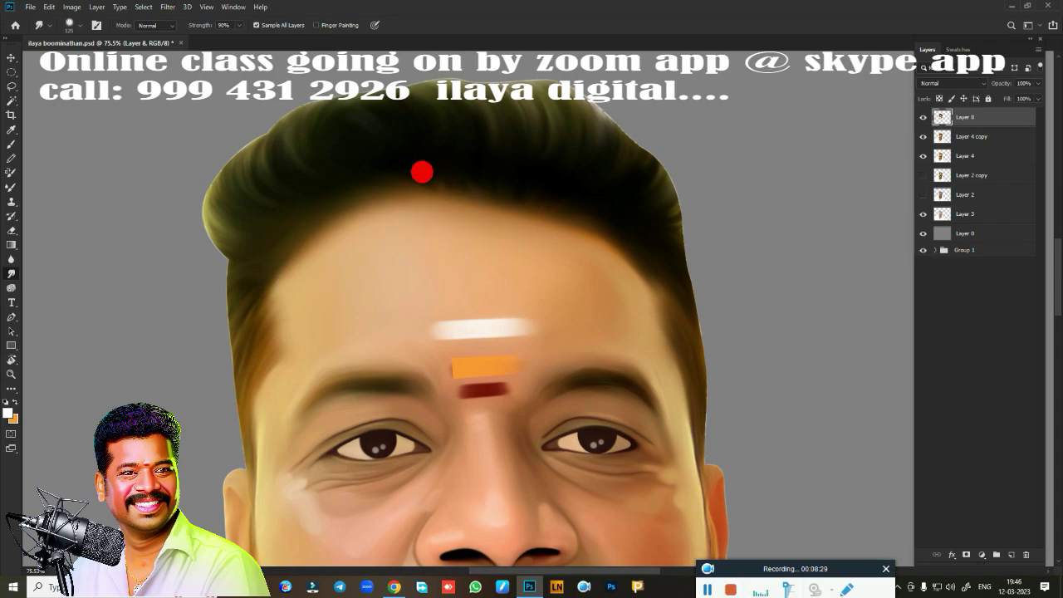
mouse_move(416, 172)
mouse_down()
mouse_move(392, 160)
mouse_move(451, 179)
mouse_up()
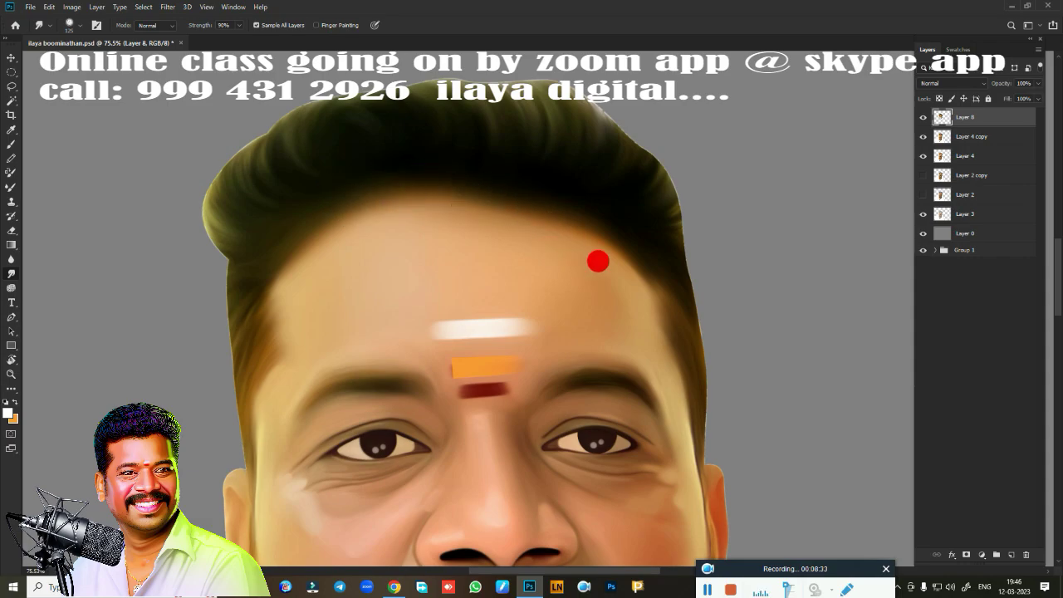
Smudge the left and right parts of the hairline into the forehead, then fit the portrait on screen.
mouse_move(598, 262)
mouse_down()
mouse_move(605, 240)
mouse_move(572, 208)
mouse_move(541, 201)
mouse_move(573, 215)
mouse_move(519, 178)
mouse_move(479, 175)
mouse_up()
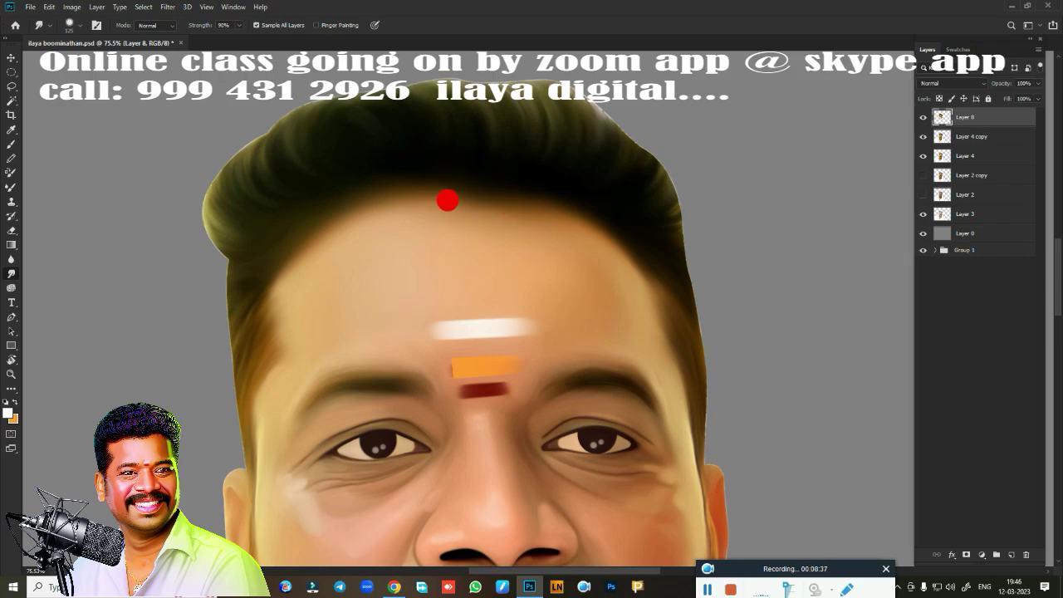
mouse_move(516, 213)
mouse_down()
mouse_move(539, 215)
mouse_move(503, 196)
mouse_move(480, 200)
mouse_move(596, 230)
mouse_move(605, 246)
mouse_move(592, 234)
mouse_up()
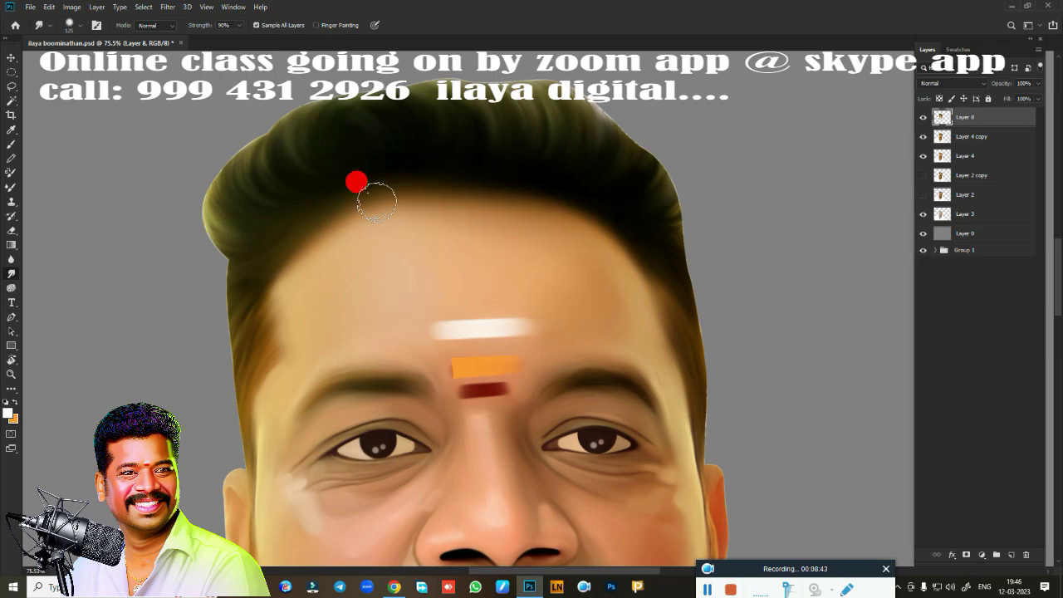
mouse_move(372, 206)
mouse_down()
mouse_move(341, 213)
mouse_move(351, 212)
mouse_up()
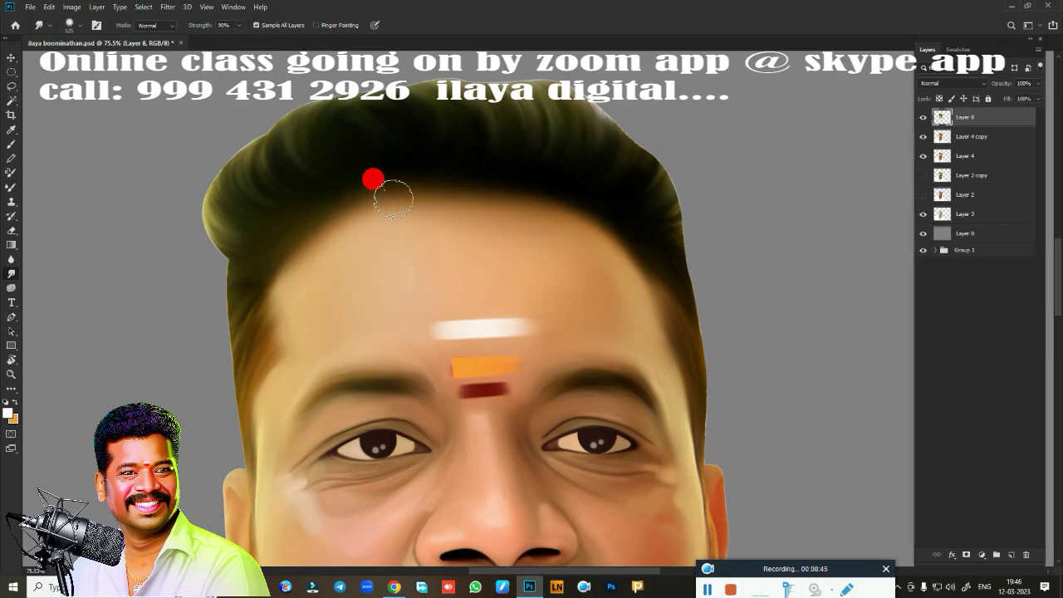
mouse_move(414, 184)
mouse_down()
mouse_move(474, 188)
mouse_move(323, 248)
mouse_up()
key(h)
drag(576, 324, 594, 293)
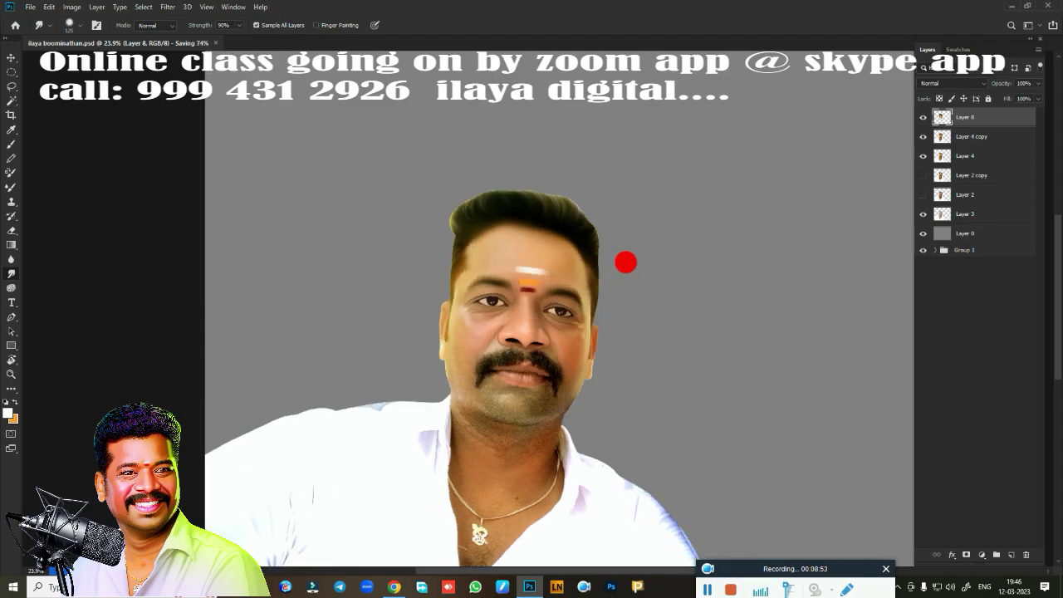
Turn Layer 0's gray background black with a Hue/Saturation Lightness of -100.
click(985, 233)
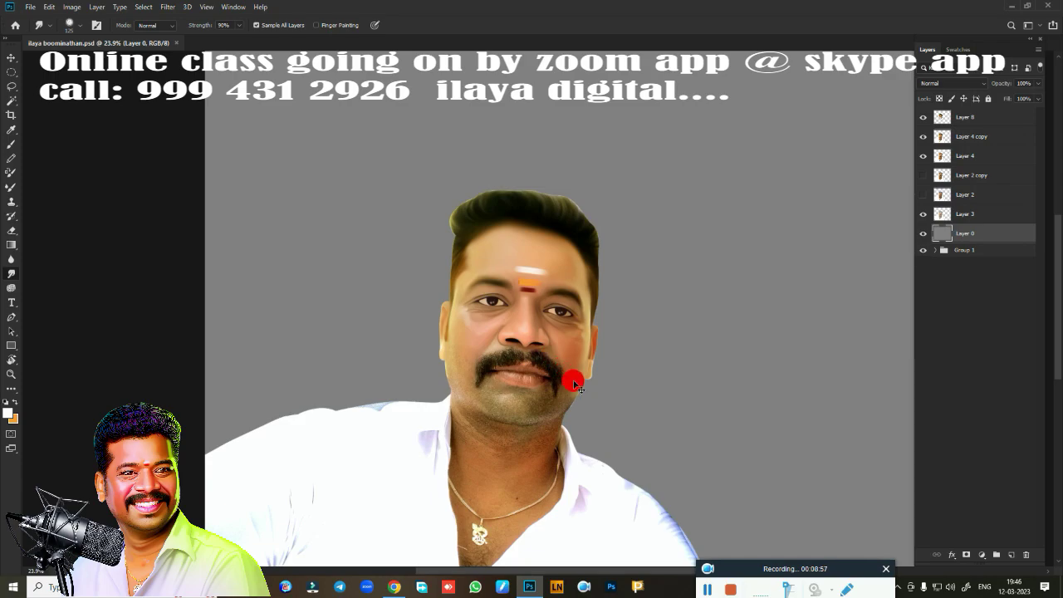
key(ctrl+u)
drag(816, 221, 505, 301)
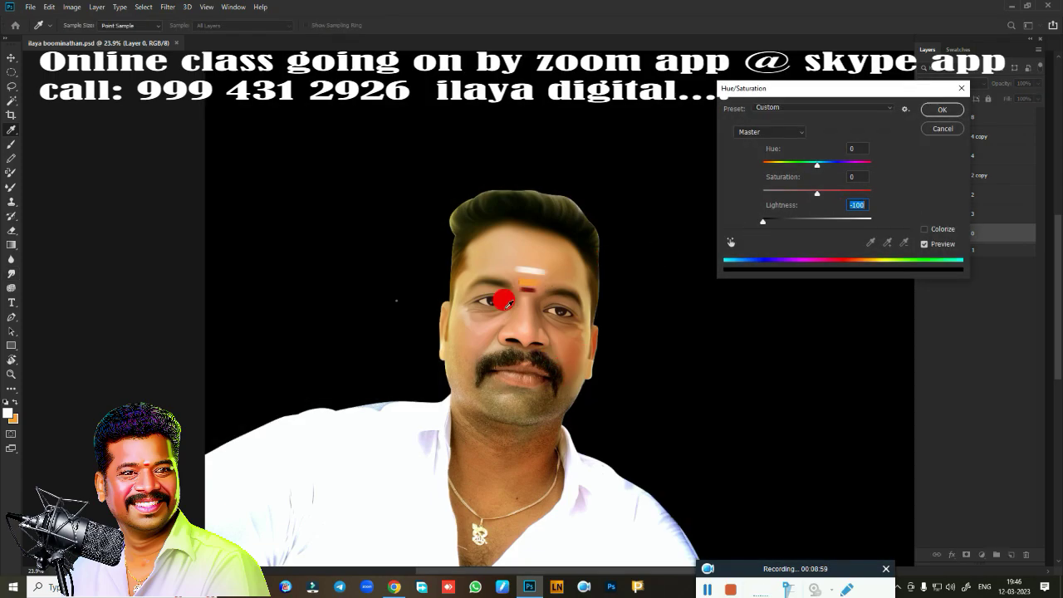
click(947, 110)
Toggle Layer 8's visibility off and on to compare, and make Layer 8 active.
click(923, 117)
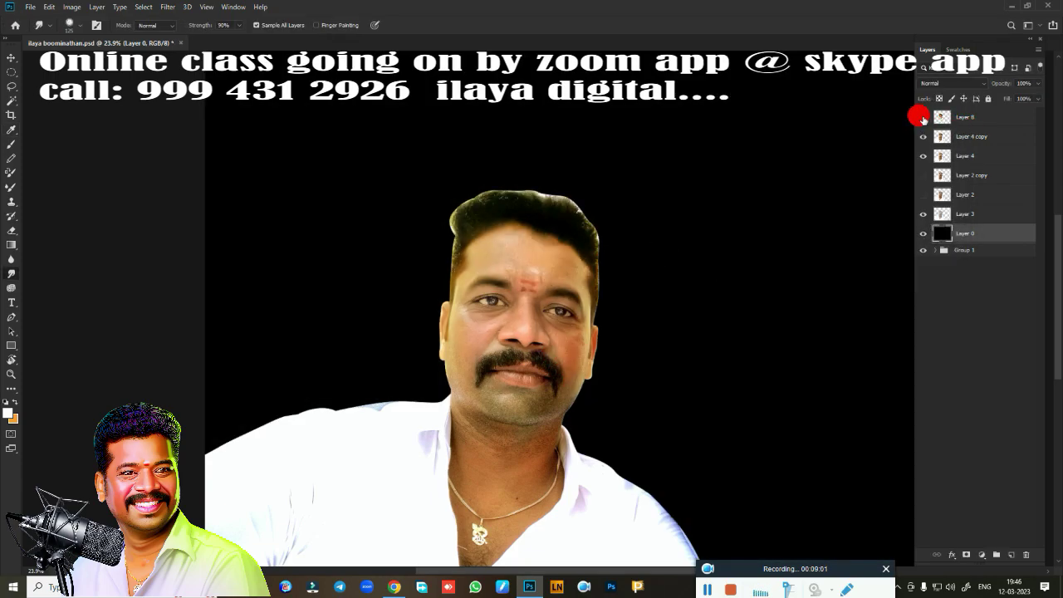
click(922, 117)
click(968, 116)
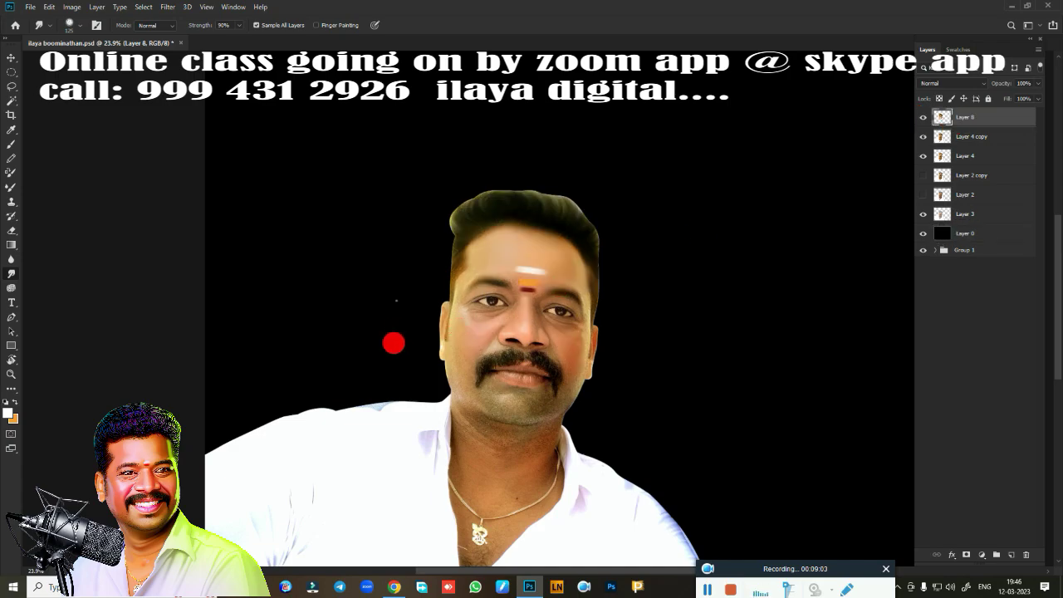
key(l)
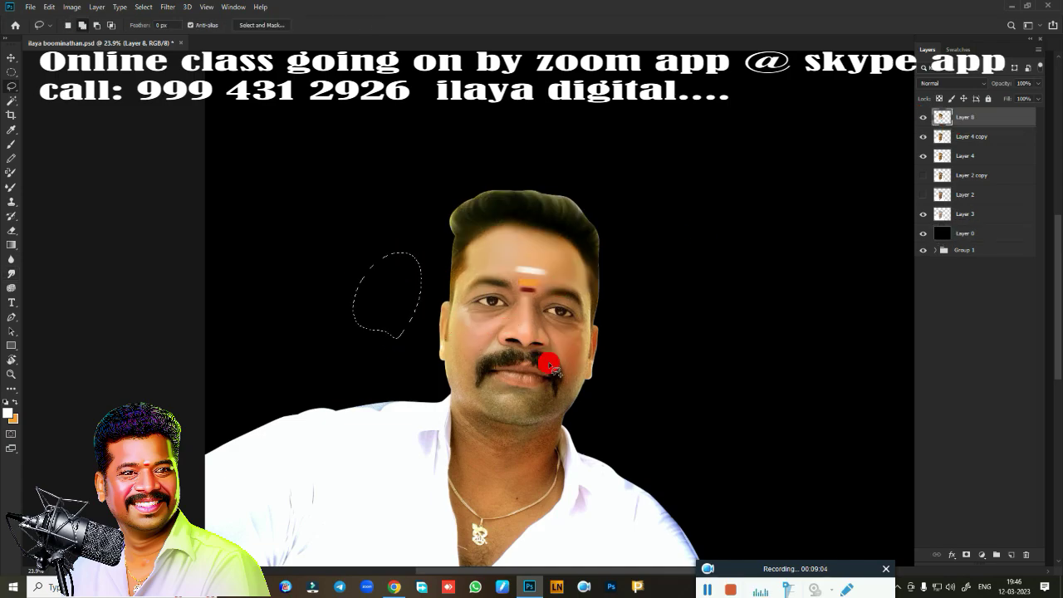
Zoom to about 211% on the lips and mustache, tilting the view slightly, with the Mixer Brush selected.
mouse_move(613, 339)
mouse_down()
mouse_move(664, 351)
mouse_move(422, 358)
mouse_move(676, 260)
mouse_move(688, 285)
mouse_move(406, 299)
mouse_move(406, 329)
mouse_move(396, 311)
mouse_move(414, 322)
mouse_move(394, 358)
mouse_move(434, 408)
mouse_move(573, 373)
mouse_move(755, 288)
mouse_move(560, 335)
mouse_move(548, 435)
mouse_move(540, 373)
mouse_move(517, 374)
mouse_move(527, 382)
mouse_move(489, 368)
mouse_up()
key(r)
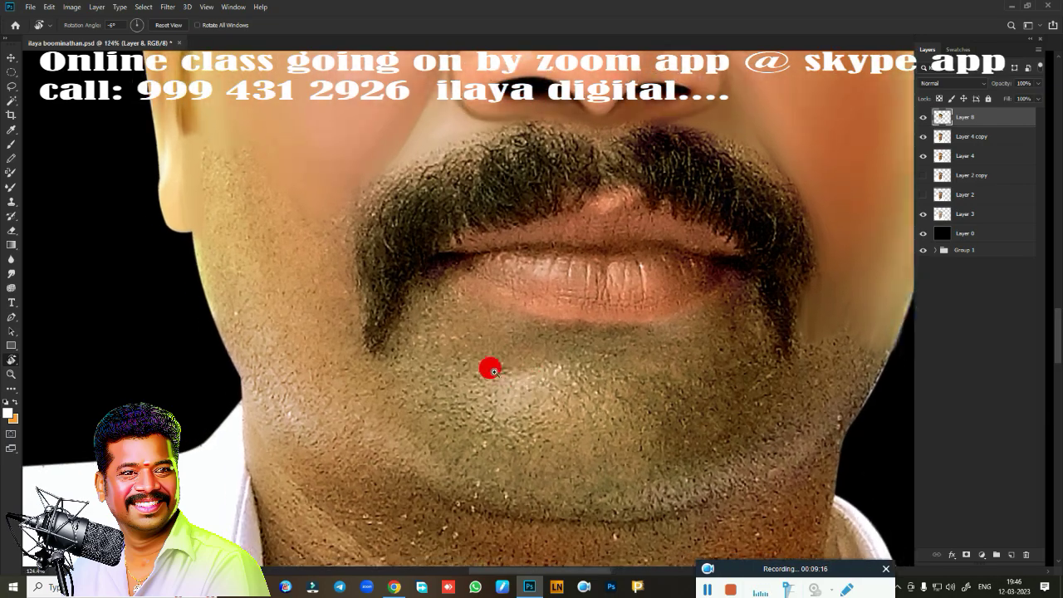
scroll(380, 318, up, 3)
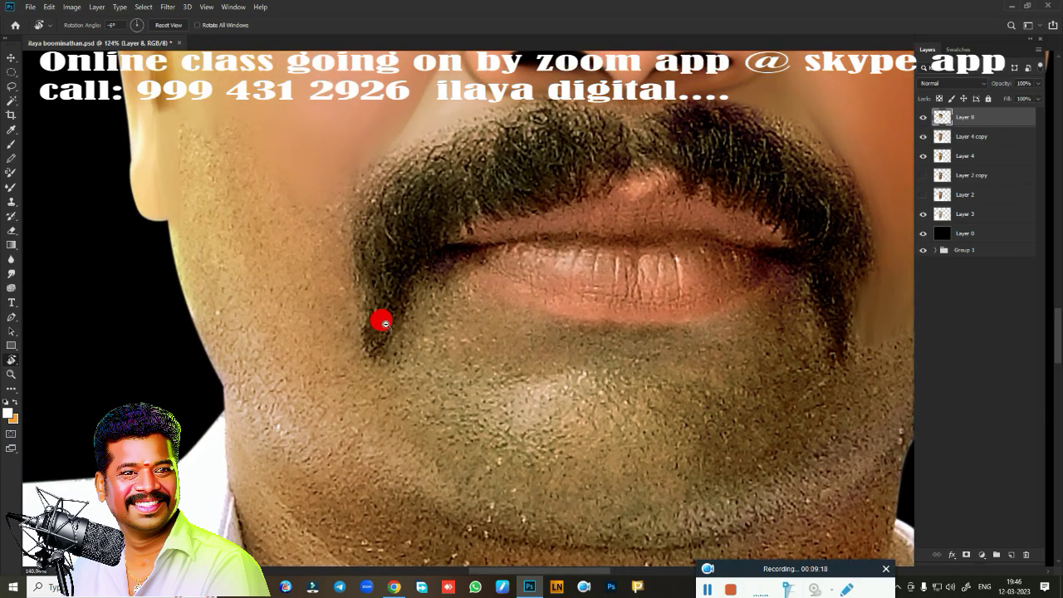
scroll(370, 303, down, 2)
scroll(341, 322, down, 2)
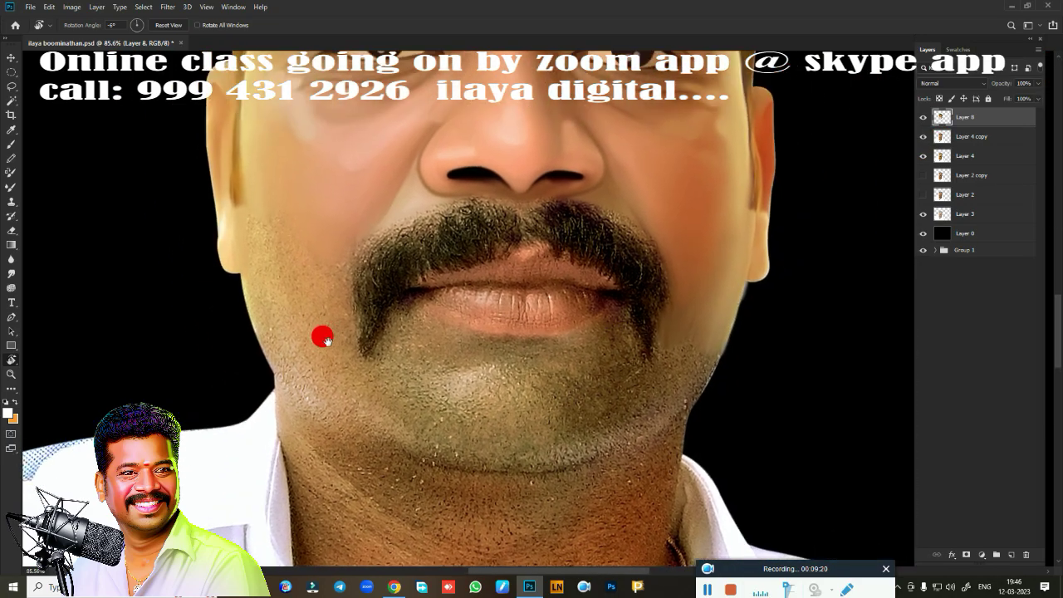
scroll(310, 335, down, 2)
scroll(315, 333, down, 1)
scroll(348, 331, up, 5)
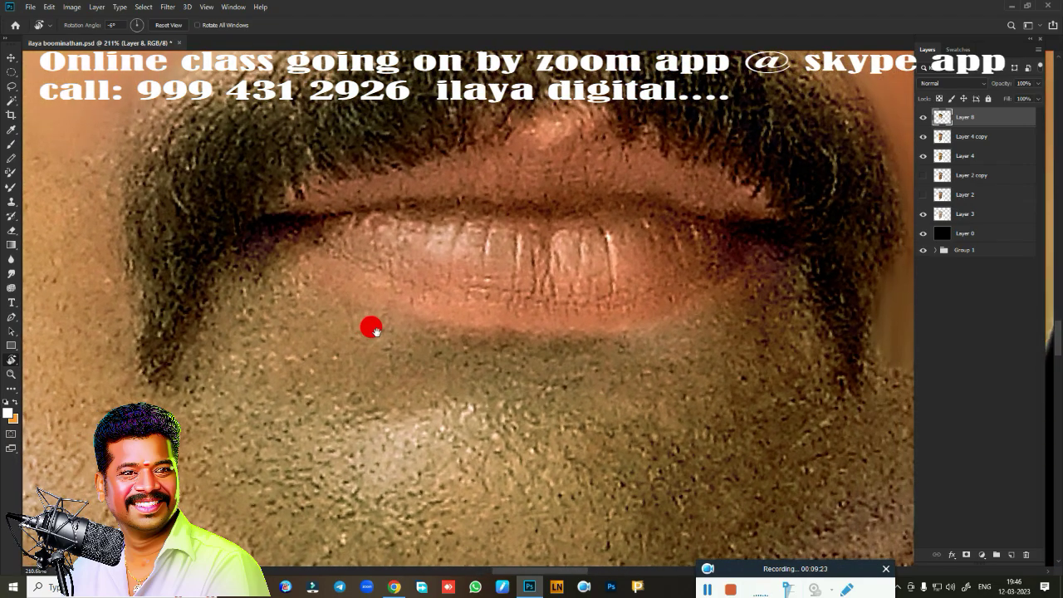
drag(371, 328, 407, 334)
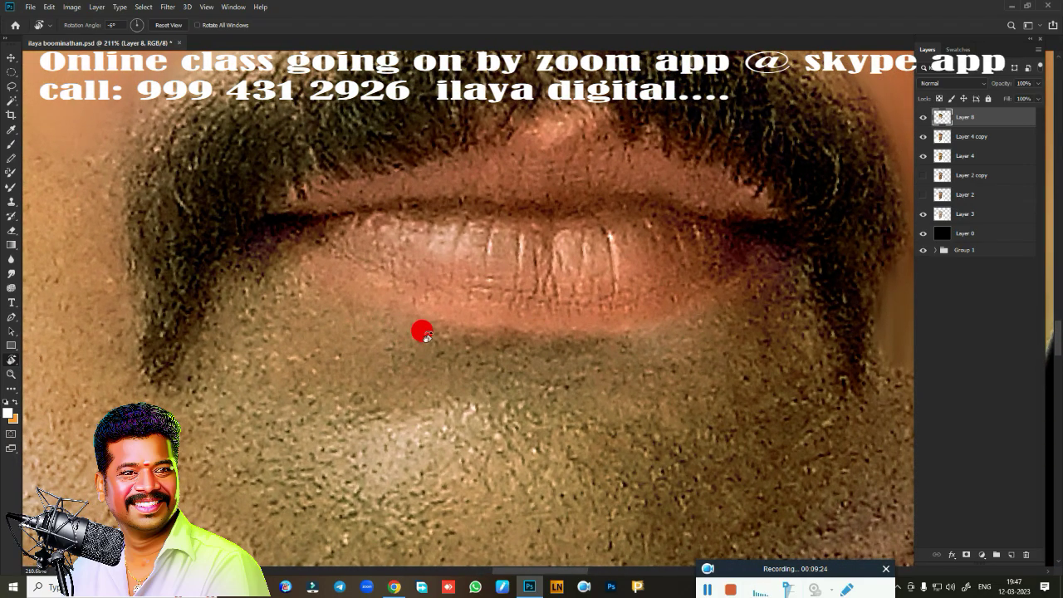
key(b)
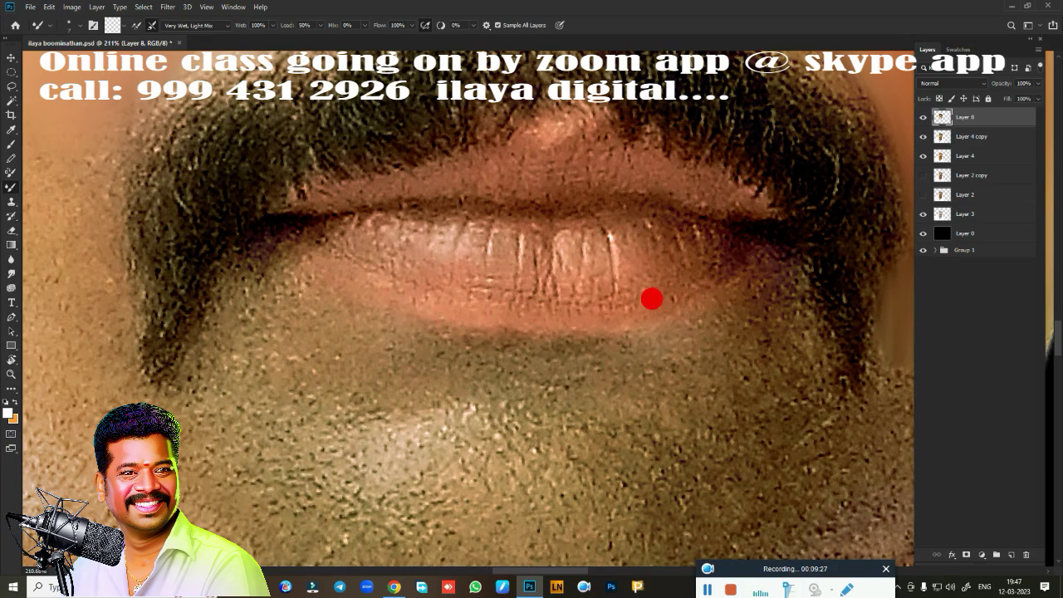
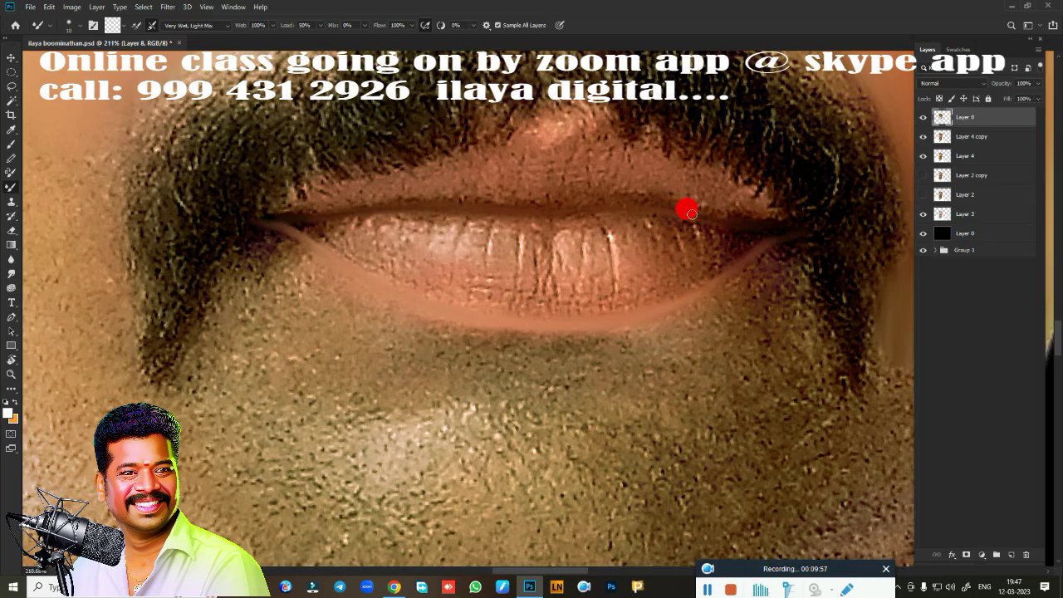
With the Very Wet, Light Mix Mixer Brush, blend the right mouth corner, upper-lip skin and lower lip.
drag(691, 214, 781, 232)
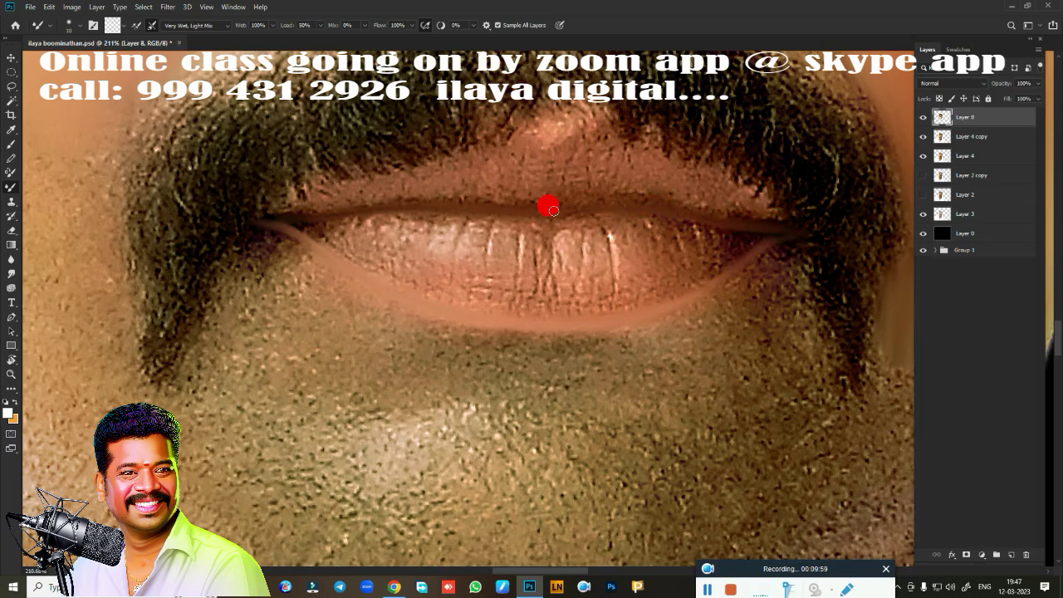
drag(562, 152, 541, 146)
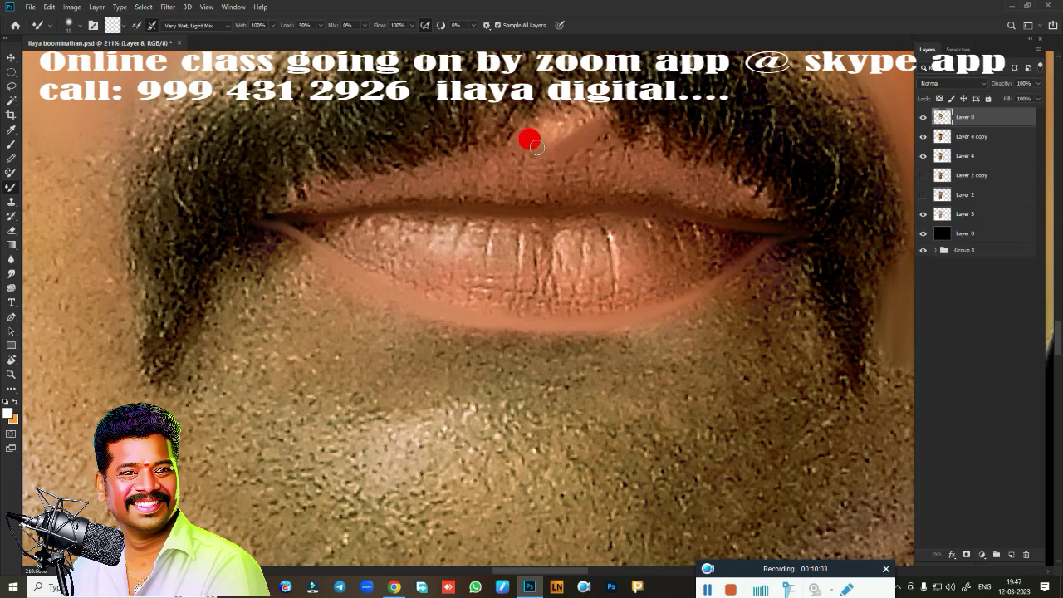
drag(536, 147, 556, 123)
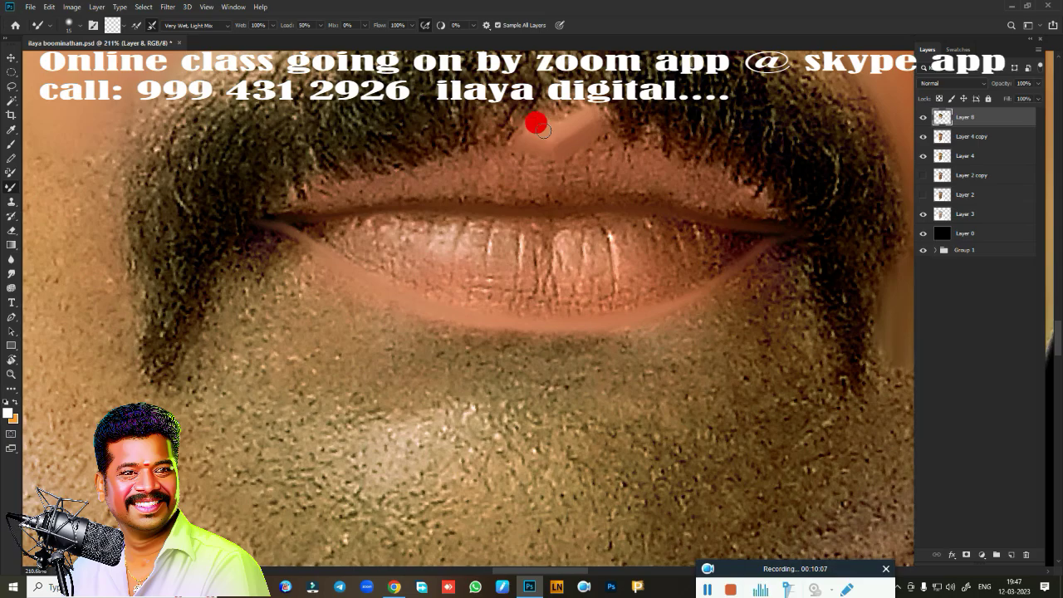
drag(535, 123, 552, 124)
drag(544, 147, 571, 149)
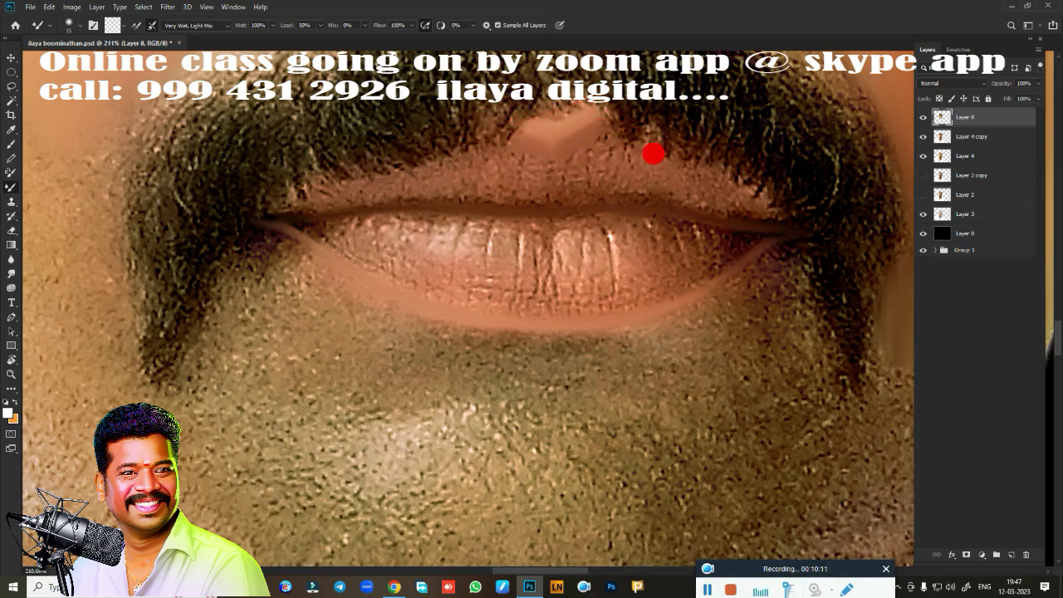
drag(397, 277, 444, 280)
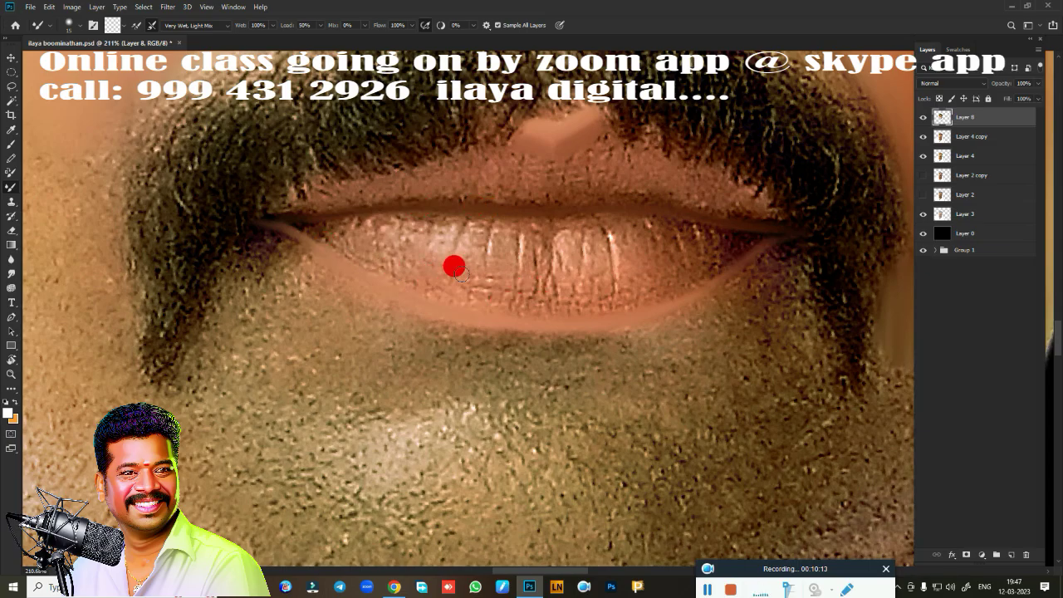
With the Smudge tool at 90%, smear the upper lip, lip corners, upper teeth and lower lip smooth.
key(r)
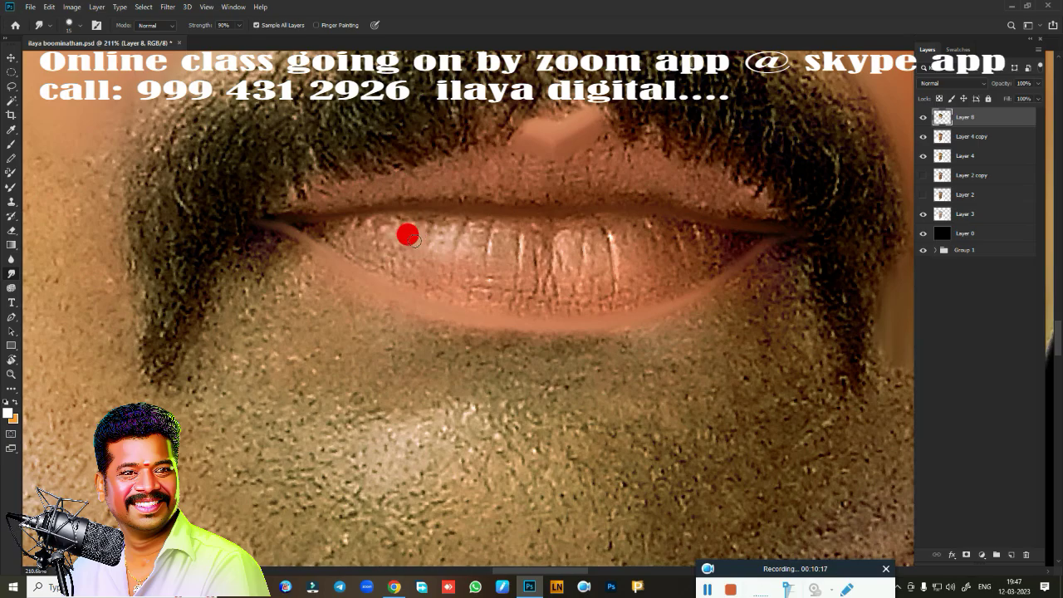
drag(423, 229, 393, 234)
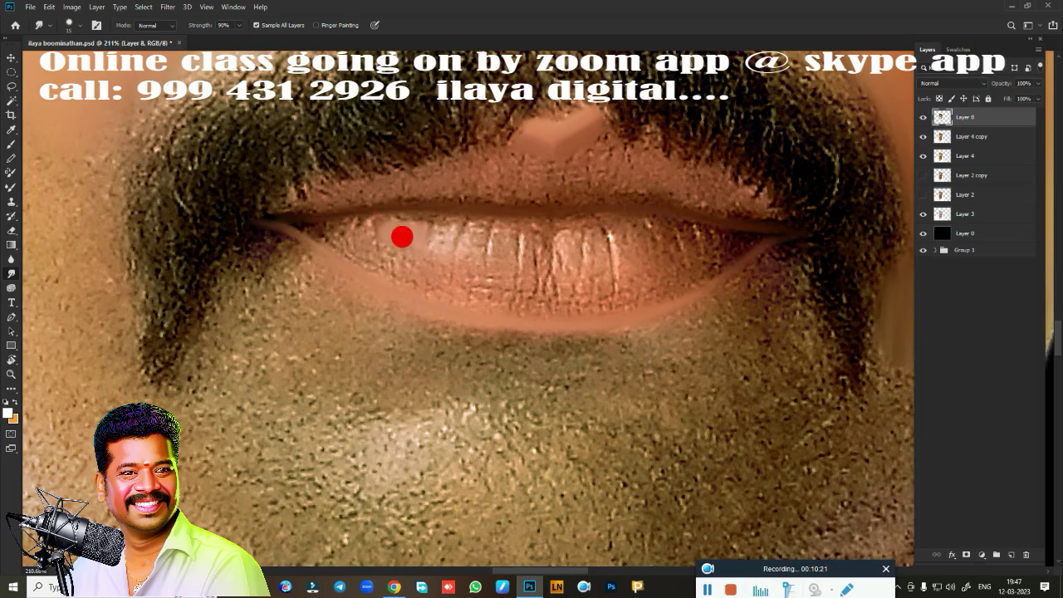
mouse_move(402, 237)
mouse_down()
mouse_move(562, 240)
mouse_move(566, 265)
mouse_move(624, 221)
mouse_move(615, 252)
mouse_move(609, 235)
mouse_move(657, 242)
mouse_up()
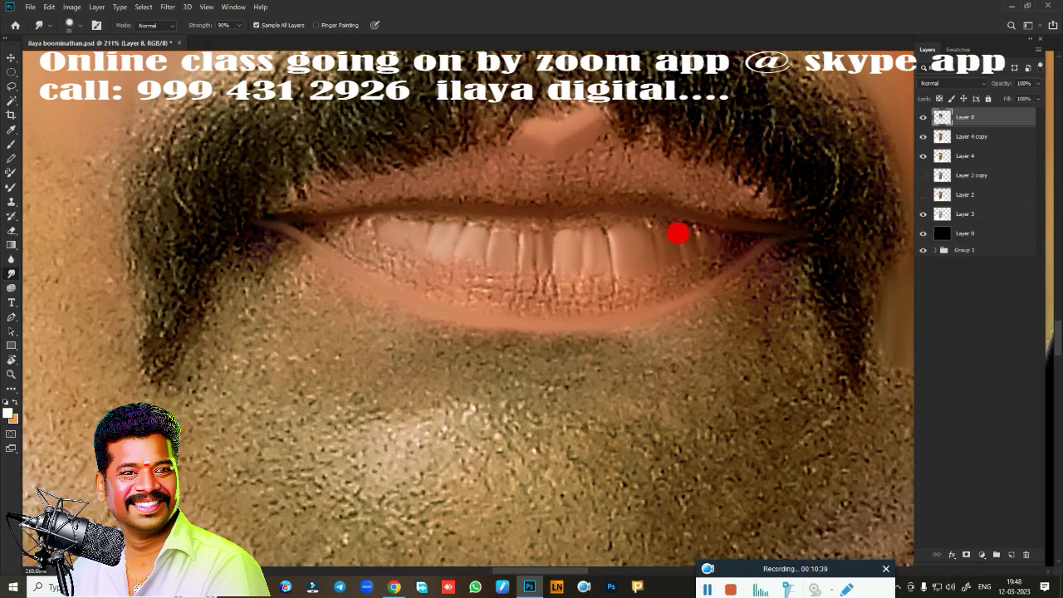
mouse_move(358, 236)
mouse_down()
mouse_move(318, 224)
mouse_move(330, 209)
mouse_move(292, 207)
mouse_move(375, 207)
mouse_move(305, 221)
mouse_up()
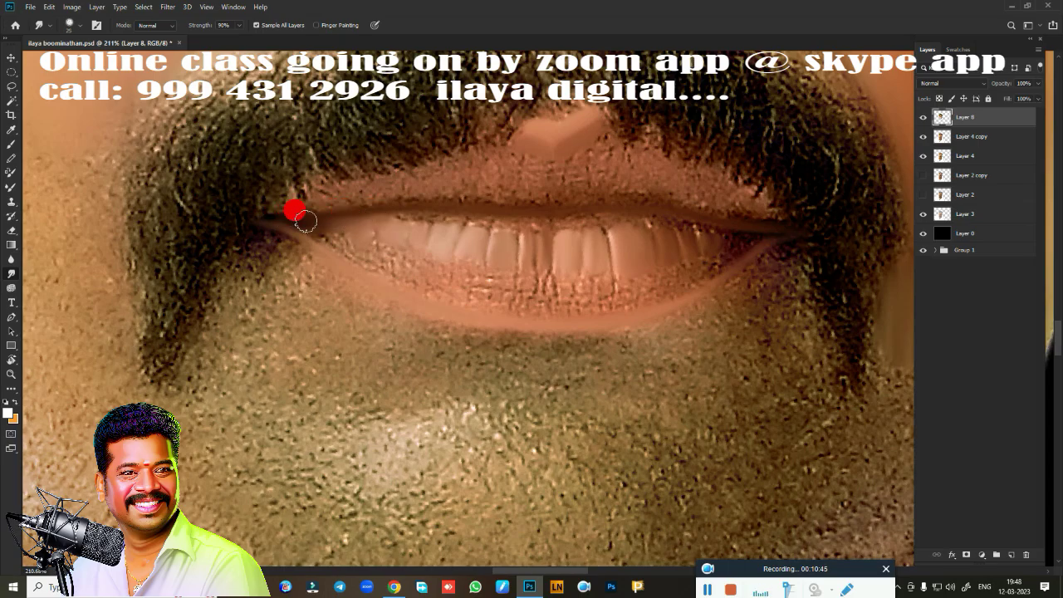
mouse_move(375, 208)
mouse_down()
mouse_move(748, 221)
mouse_move(592, 210)
mouse_move(574, 235)
mouse_move(607, 228)
mouse_move(584, 240)
mouse_up()
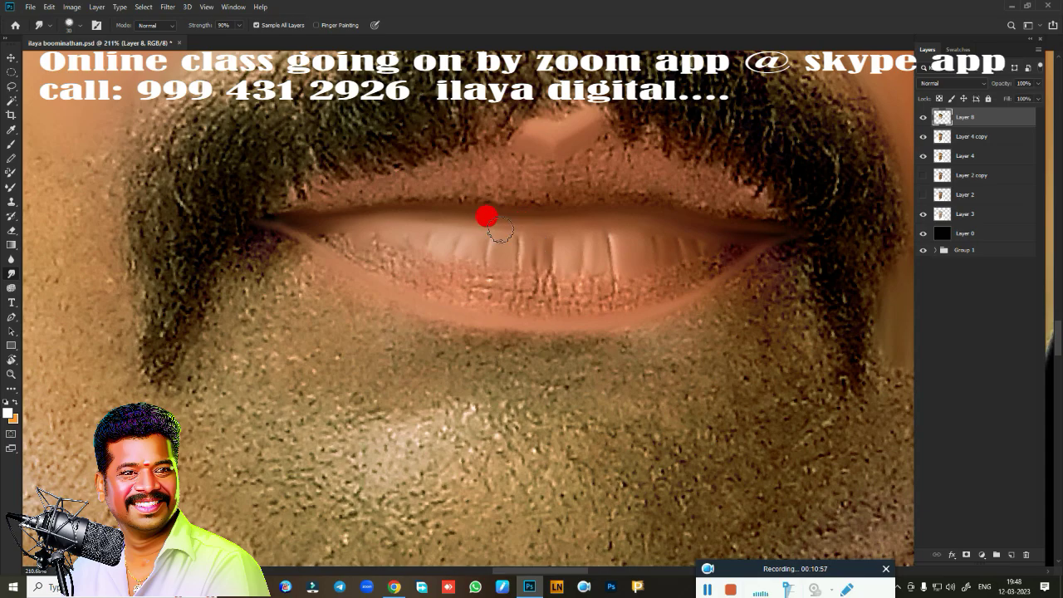
mouse_move(500, 232)
mouse_down()
mouse_move(470, 231)
mouse_move(528, 228)
mouse_up()
mouse_move(374, 231)
mouse_down()
mouse_move(320, 235)
mouse_move(348, 240)
mouse_move(316, 227)
mouse_move(486, 290)
mouse_move(352, 242)
mouse_move(458, 287)
mouse_move(389, 260)
mouse_move(445, 280)
mouse_move(310, 218)
mouse_move(489, 293)
mouse_move(680, 274)
mouse_up()
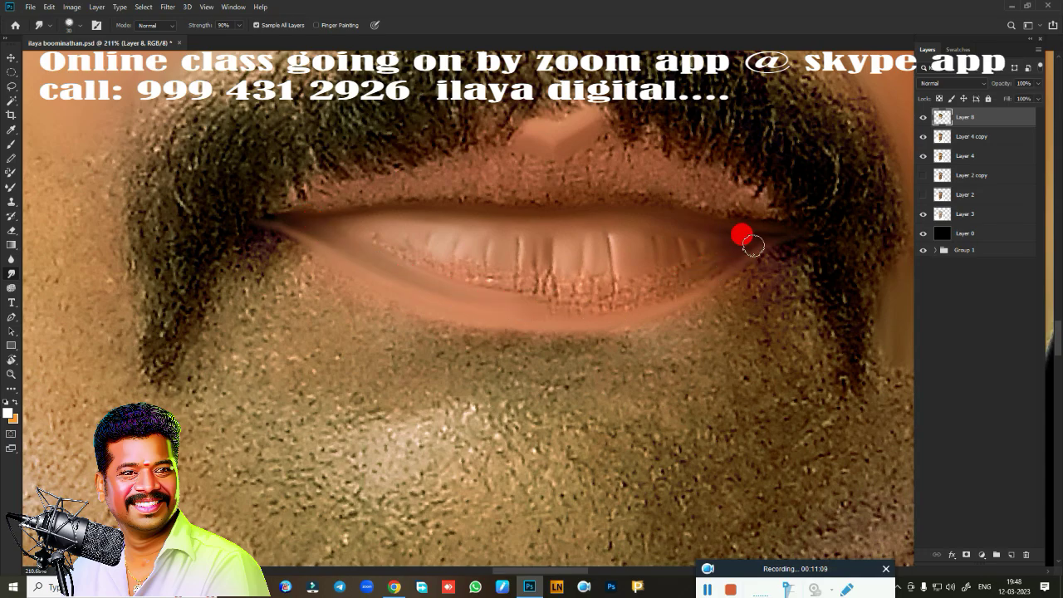
mouse_move(665, 265)
mouse_down()
mouse_move(697, 271)
mouse_move(699, 247)
mouse_move(738, 235)
mouse_move(657, 282)
mouse_move(719, 266)
mouse_move(602, 306)
mouse_move(488, 303)
mouse_move(646, 297)
mouse_move(498, 291)
mouse_move(630, 281)
mouse_move(563, 289)
mouse_move(374, 249)
mouse_move(510, 275)
mouse_move(631, 259)
mouse_move(531, 255)
mouse_move(501, 273)
mouse_move(500, 247)
mouse_move(405, 247)
mouse_move(412, 266)
mouse_move(668, 246)
mouse_move(698, 234)
mouse_move(484, 285)
mouse_move(382, 257)
mouse_move(514, 285)
mouse_move(659, 268)
mouse_move(518, 291)
mouse_move(441, 277)
mouse_move(614, 286)
mouse_up()
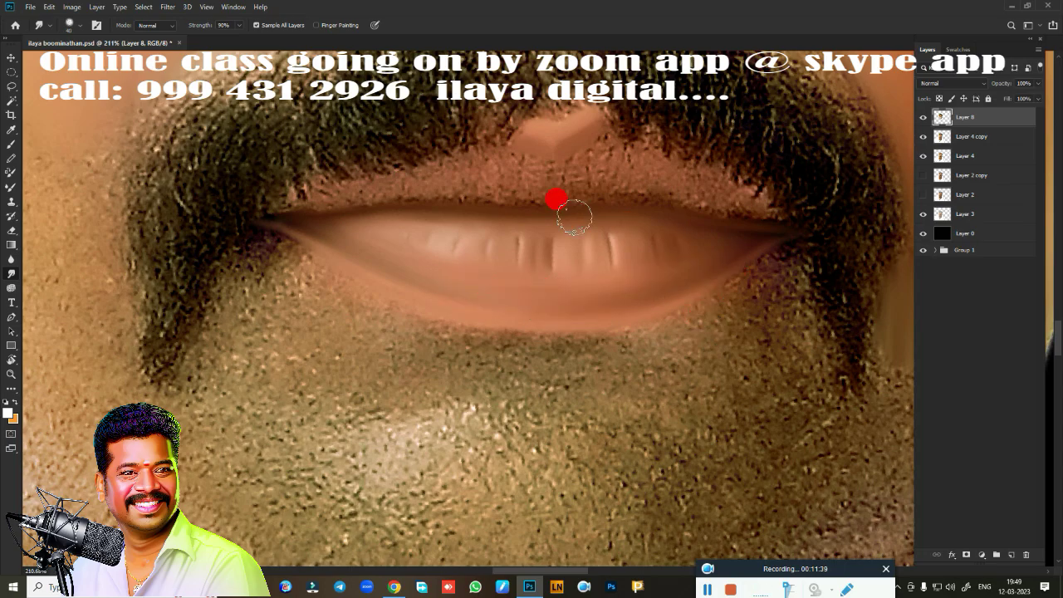
Smudge the upper lip, its edge and the philtrum skin into soft painted skin.
mouse_move(573, 216)
mouse_down()
mouse_move(573, 192)
mouse_move(614, 191)
mouse_move(772, 218)
mouse_move(662, 197)
mouse_move(510, 196)
mouse_up()
mouse_move(553, 166)
mouse_down()
mouse_move(599, 144)
mouse_move(570, 163)
mouse_move(655, 171)
mouse_move(631, 157)
mouse_move(642, 160)
mouse_move(645, 146)
mouse_move(678, 176)
mouse_move(742, 199)
mouse_move(719, 221)
mouse_move(771, 221)
mouse_move(649, 213)
mouse_up()
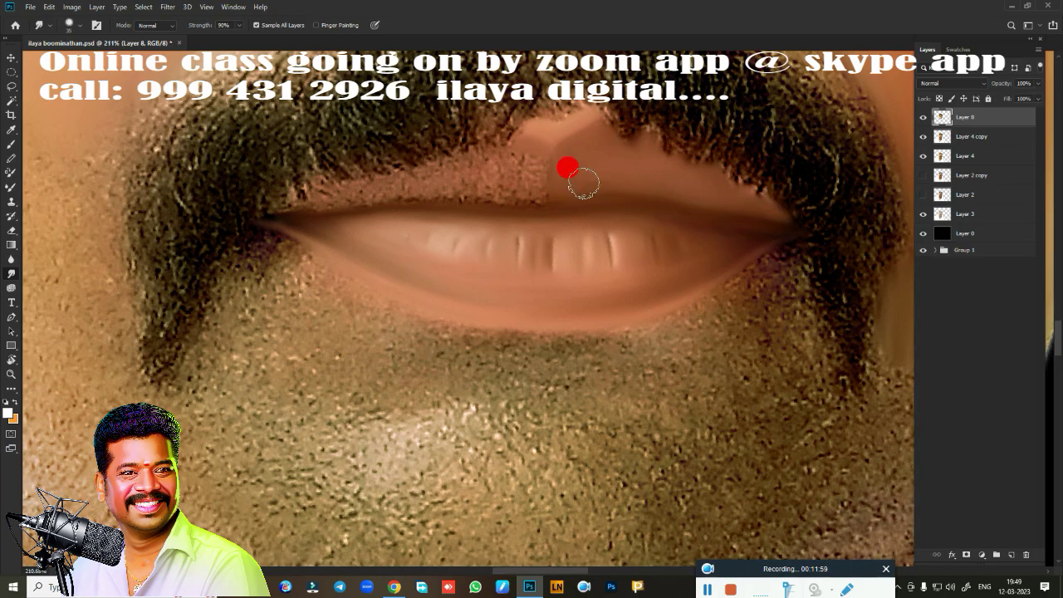
mouse_move(583, 183)
mouse_down()
mouse_move(611, 182)
mouse_move(487, 162)
mouse_move(487, 185)
mouse_move(506, 178)
mouse_move(489, 191)
mouse_move(532, 178)
mouse_move(522, 168)
mouse_move(505, 183)
mouse_move(515, 180)
mouse_move(387, 169)
mouse_move(270, 204)
mouse_move(370, 199)
mouse_move(296, 217)
mouse_move(339, 202)
mouse_move(457, 197)
mouse_move(353, 209)
mouse_move(386, 359)
mouse_move(353, 300)
mouse_move(249, 264)
mouse_move(240, 225)
mouse_move(220, 242)
mouse_move(201, 302)
mouse_move(221, 242)
mouse_move(254, 235)
mouse_move(244, 225)
mouse_move(278, 240)
mouse_move(224, 251)
mouse_move(202, 275)
mouse_move(249, 323)
mouse_move(230, 334)
mouse_move(191, 318)
mouse_move(194, 294)
mouse_move(252, 296)
mouse_move(249, 257)
mouse_move(374, 287)
mouse_move(474, 335)
mouse_move(327, 294)
mouse_move(275, 249)
mouse_move(391, 303)
mouse_move(553, 327)
mouse_move(431, 325)
mouse_move(308, 270)
mouse_move(491, 331)
mouse_move(633, 325)
mouse_move(543, 332)
mouse_move(450, 314)
mouse_move(621, 323)
mouse_move(752, 249)
mouse_move(758, 258)
mouse_move(692, 290)
mouse_move(752, 244)
mouse_move(739, 240)
mouse_move(656, 301)
mouse_move(692, 275)
mouse_move(601, 321)
mouse_move(562, 324)
mouse_move(636, 307)
mouse_move(592, 361)
mouse_move(464, 342)
mouse_move(539, 358)
mouse_move(521, 321)
mouse_up()
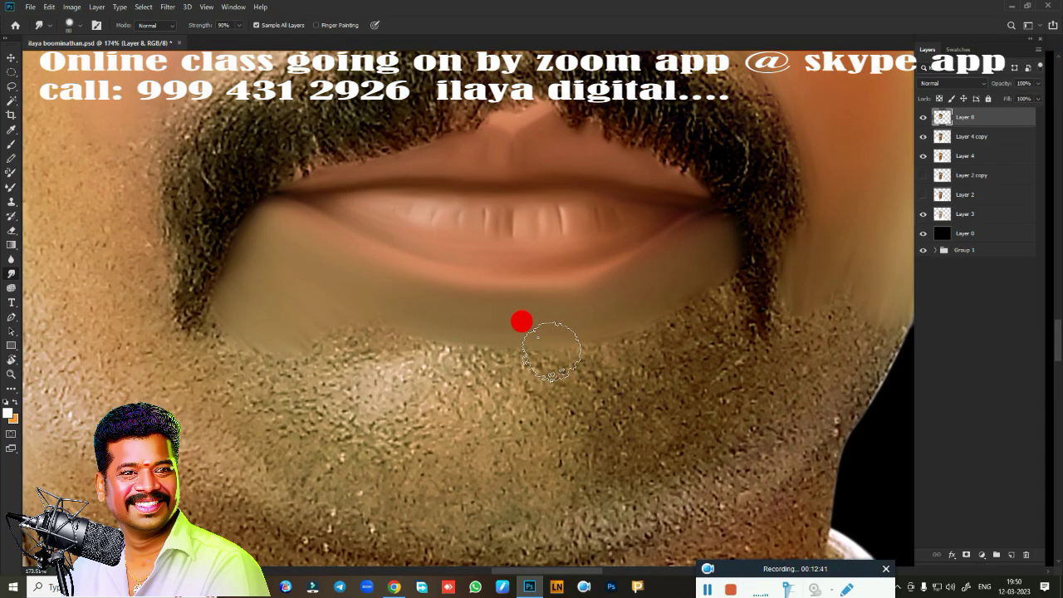
Draw a Pen path along the lower lip and around the chin, and load it as a selection.
key(p)
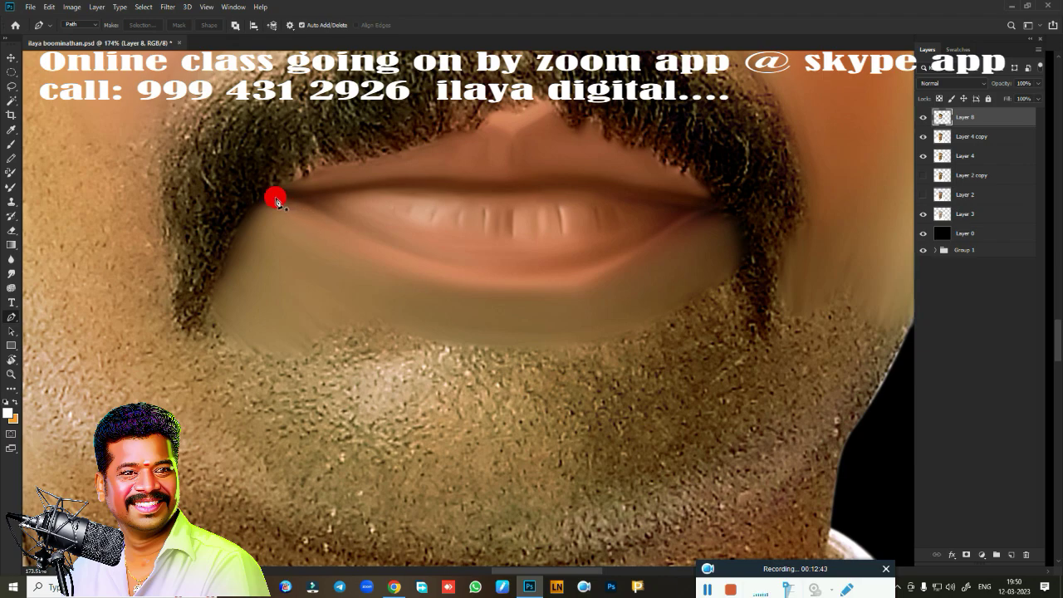
click(275, 198)
drag(409, 264, 410, 263)
drag(618, 264, 700, 225)
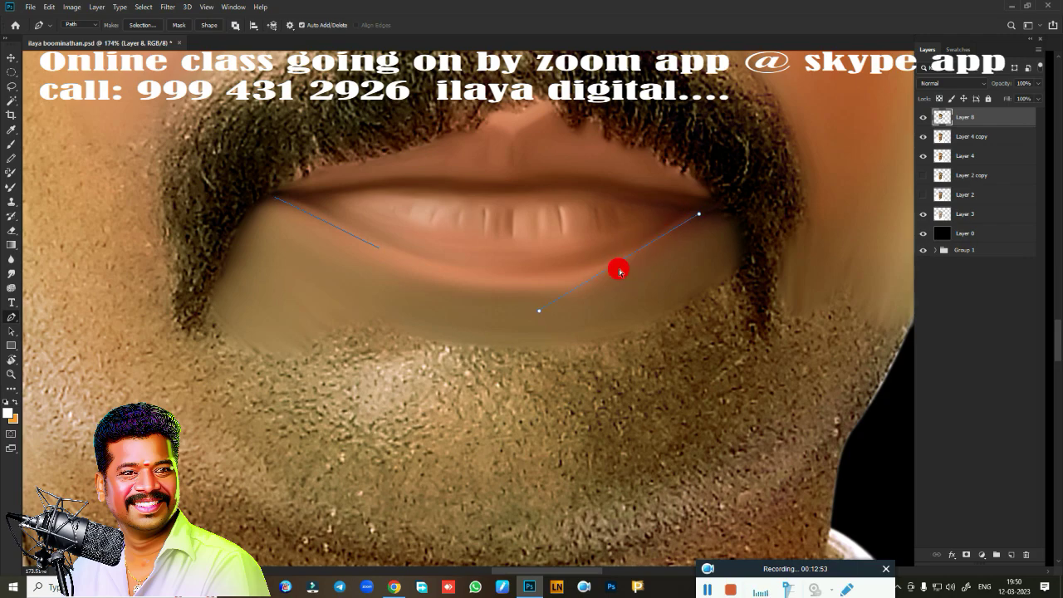
drag(581, 286, 485, 281)
drag(659, 239, 687, 234)
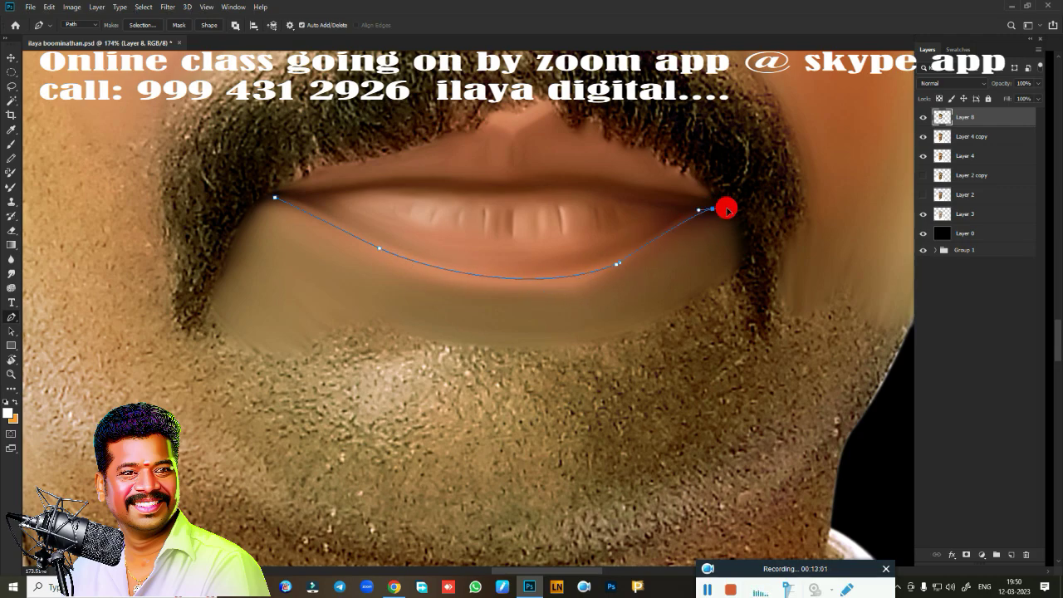
mouse_move(735, 210)
mouse_down()
mouse_move(756, 256)
mouse_move(686, 373)
mouse_move(185, 294)
mouse_move(182, 283)
mouse_up()
key(ctrl+Return)
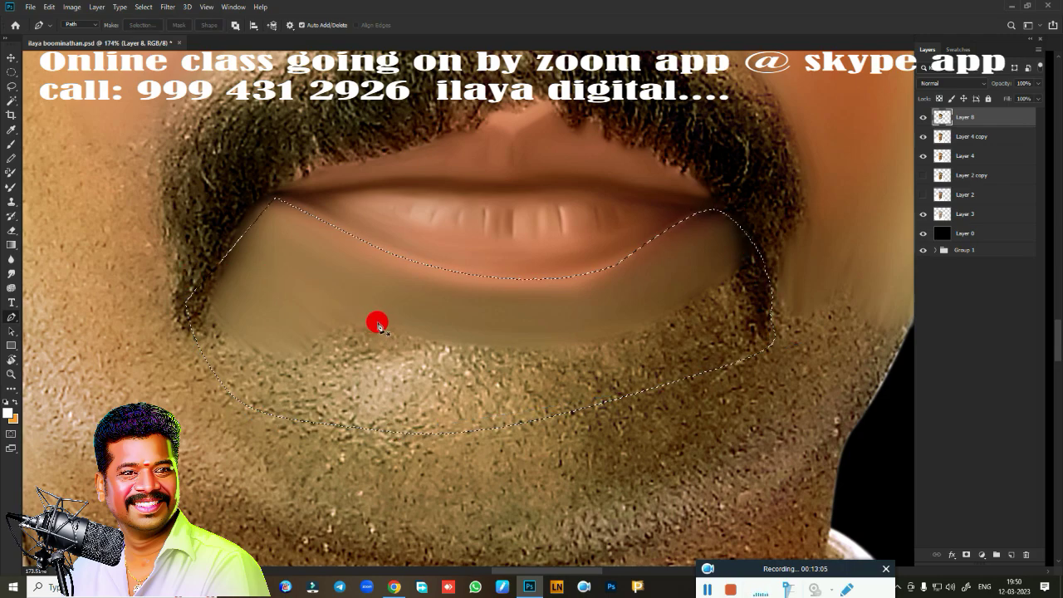
Inside the selection, smudge the lower lip edge and reshape the left and right mouth corners.
key(r)
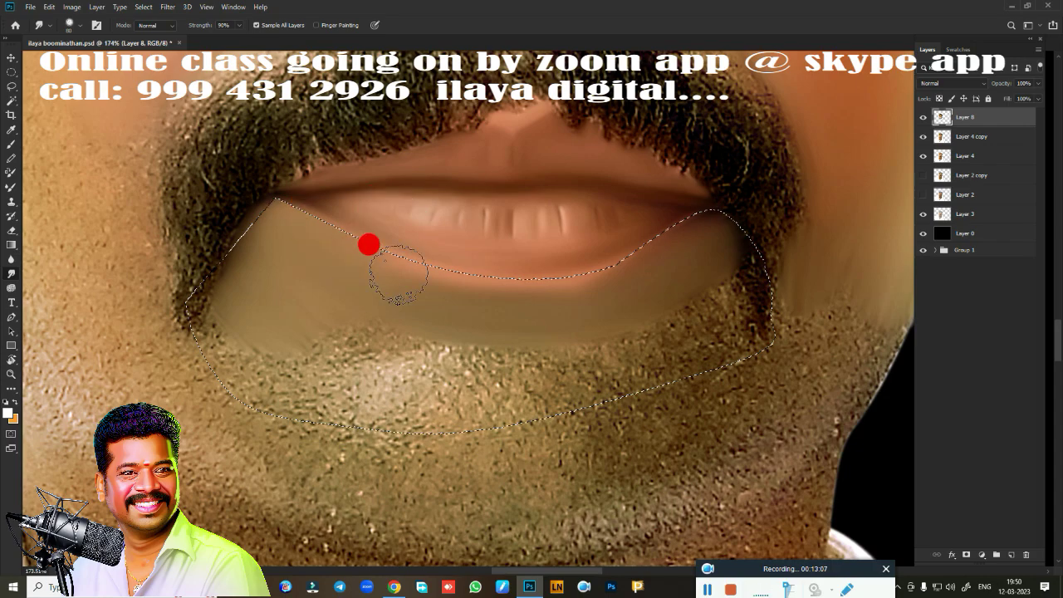
mouse_move(398, 274)
mouse_down()
mouse_move(386, 271)
mouse_move(526, 269)
mouse_move(654, 291)
mouse_move(690, 241)
mouse_move(680, 230)
mouse_move(611, 263)
mouse_move(631, 280)
mouse_move(379, 265)
mouse_move(393, 291)
mouse_move(553, 290)
mouse_move(370, 270)
mouse_move(413, 282)
mouse_up()
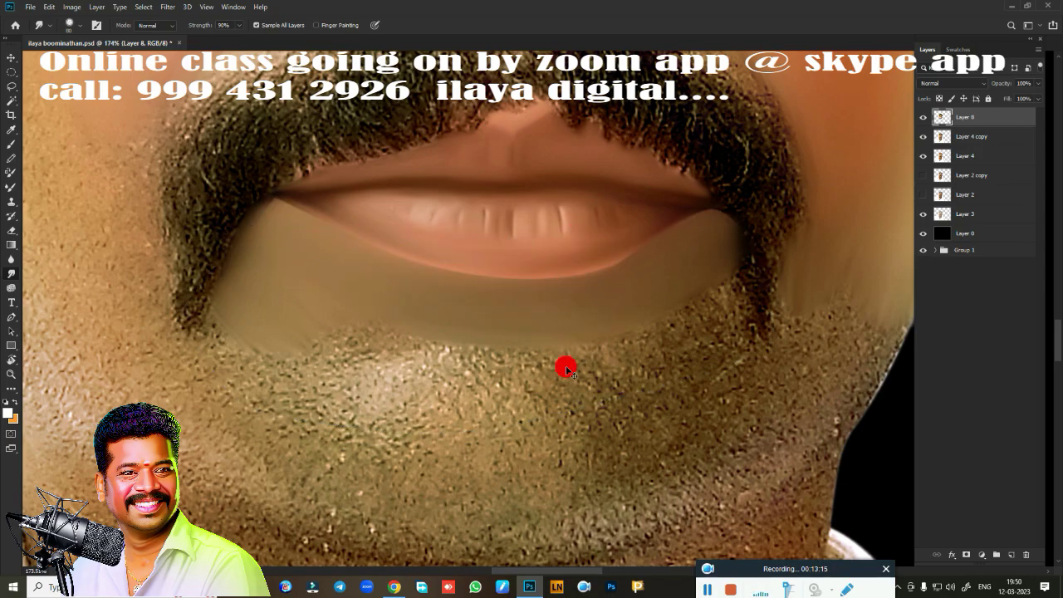
mouse_move(565, 370)
mouse_down()
mouse_move(486, 375)
mouse_move(561, 414)
mouse_up()
scroll(602, 302, up, 3)
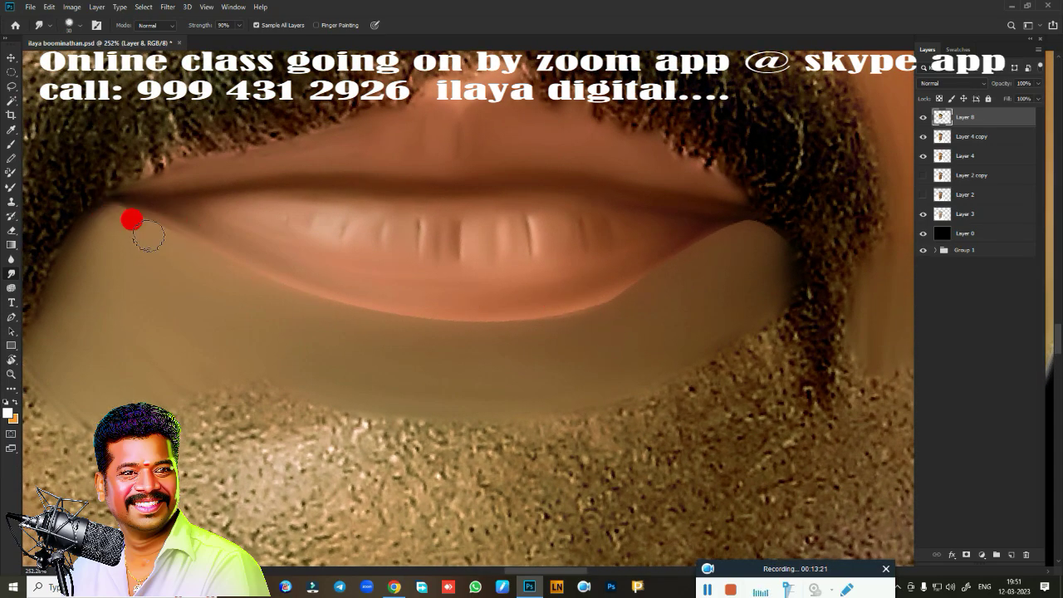
mouse_move(148, 236)
mouse_down()
mouse_move(189, 245)
mouse_move(125, 215)
mouse_move(201, 258)
mouse_move(119, 213)
mouse_move(332, 304)
mouse_move(460, 327)
mouse_up()
drag(559, 328, 687, 265)
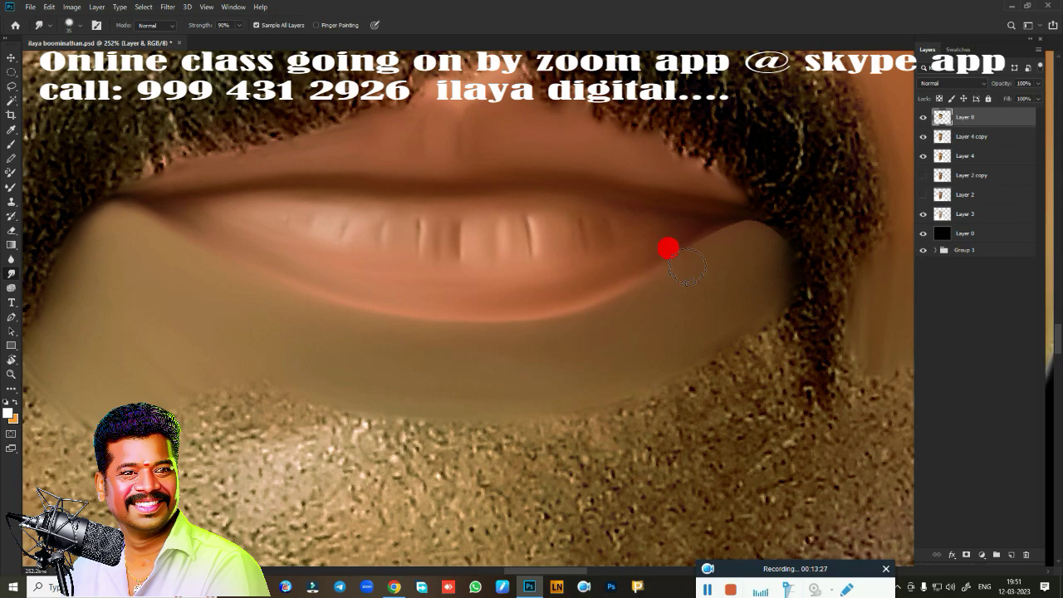
mouse_move(709, 225)
mouse_down()
mouse_move(754, 214)
mouse_move(772, 249)
mouse_move(703, 225)
mouse_move(559, 301)
mouse_move(609, 280)
mouse_move(306, 308)
mouse_up()
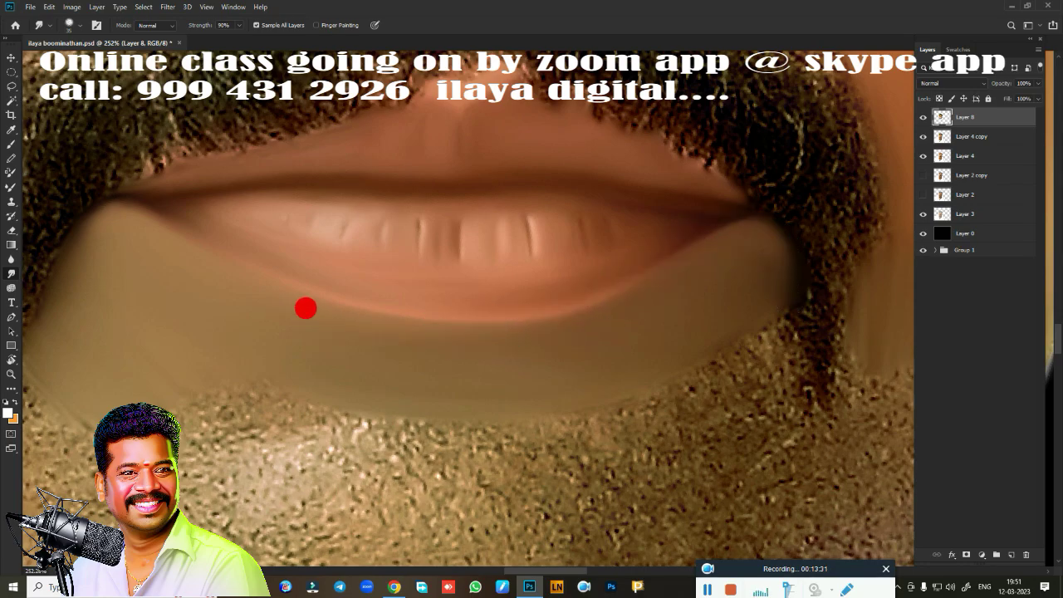
scroll(560, 343, down, 5)
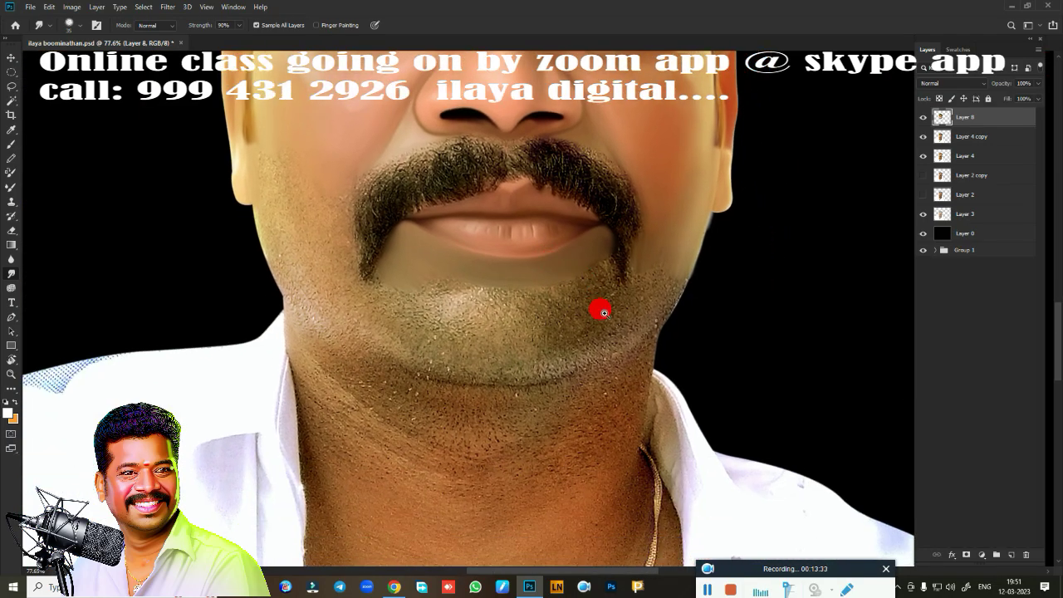
Smooth the chin crease and smear the right jaw edge up toward the lip corner.
scroll(604, 312, up, 1)
scroll(578, 294, up, 1)
scroll(529, 323, down, 1)
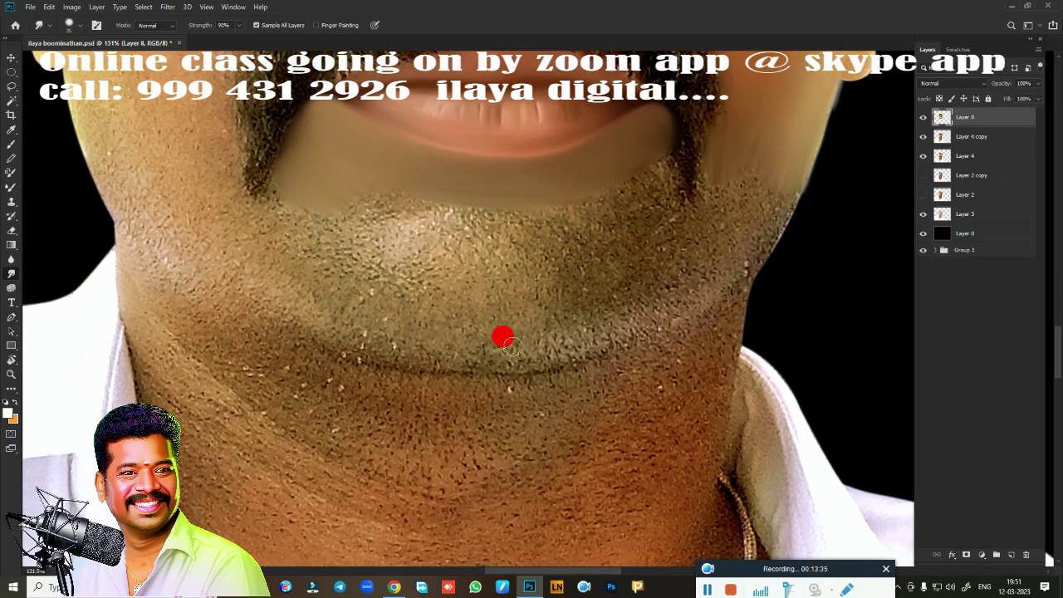
mouse_move(398, 349)
mouse_down()
mouse_move(348, 343)
mouse_move(380, 353)
mouse_up()
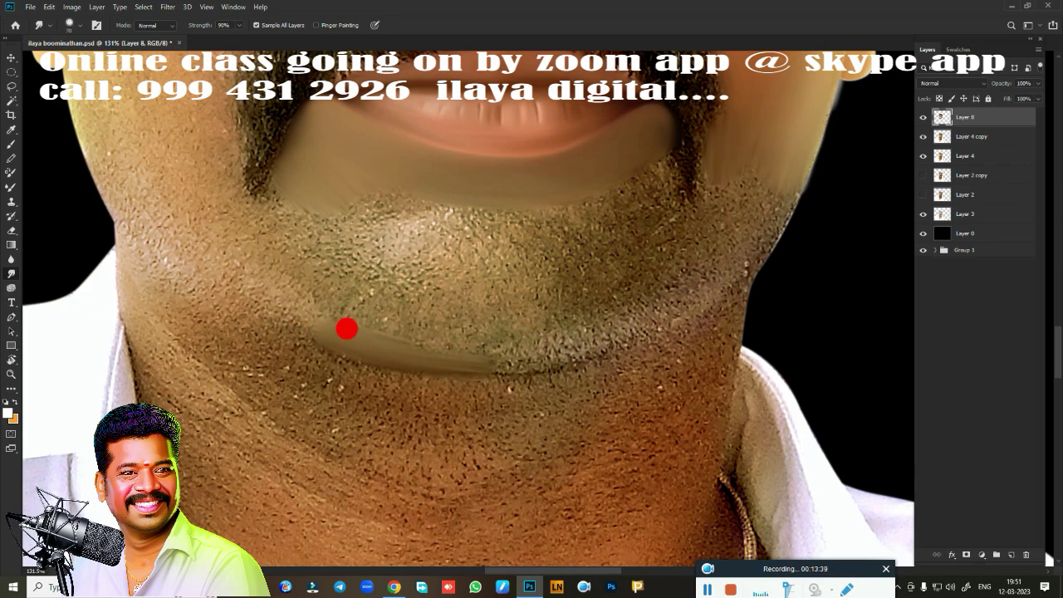
mouse_move(573, 345)
mouse_down()
mouse_move(628, 327)
mouse_move(510, 355)
mouse_move(438, 356)
mouse_move(528, 359)
mouse_up()
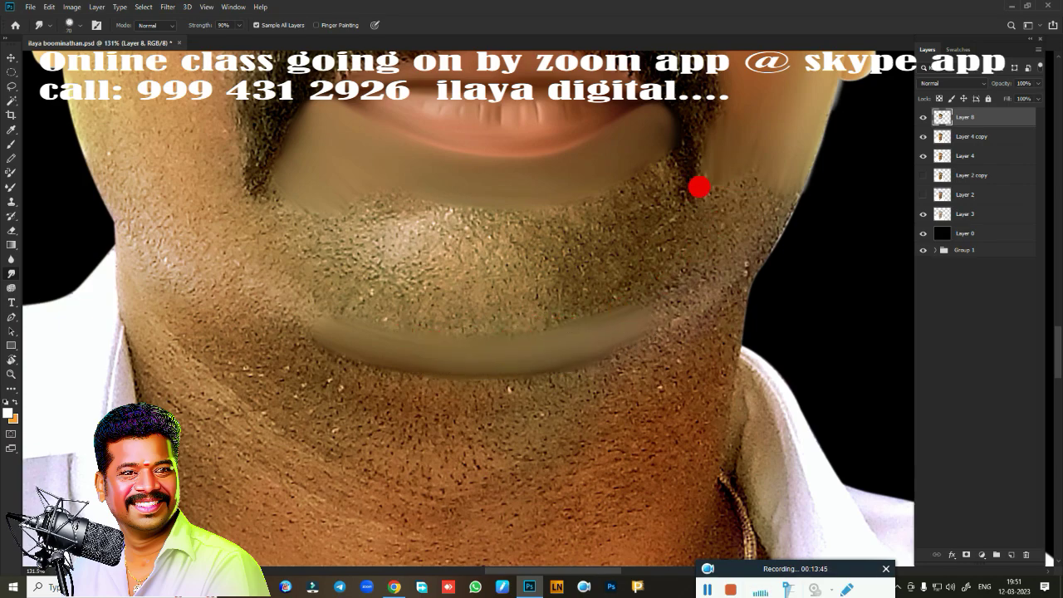
mouse_move(719, 202)
mouse_down()
mouse_move(739, 135)
mouse_move(723, 155)
mouse_move(726, 179)
mouse_move(754, 213)
mouse_move(754, 185)
mouse_move(764, 190)
mouse_move(657, 248)
mouse_move(573, 202)
mouse_up()
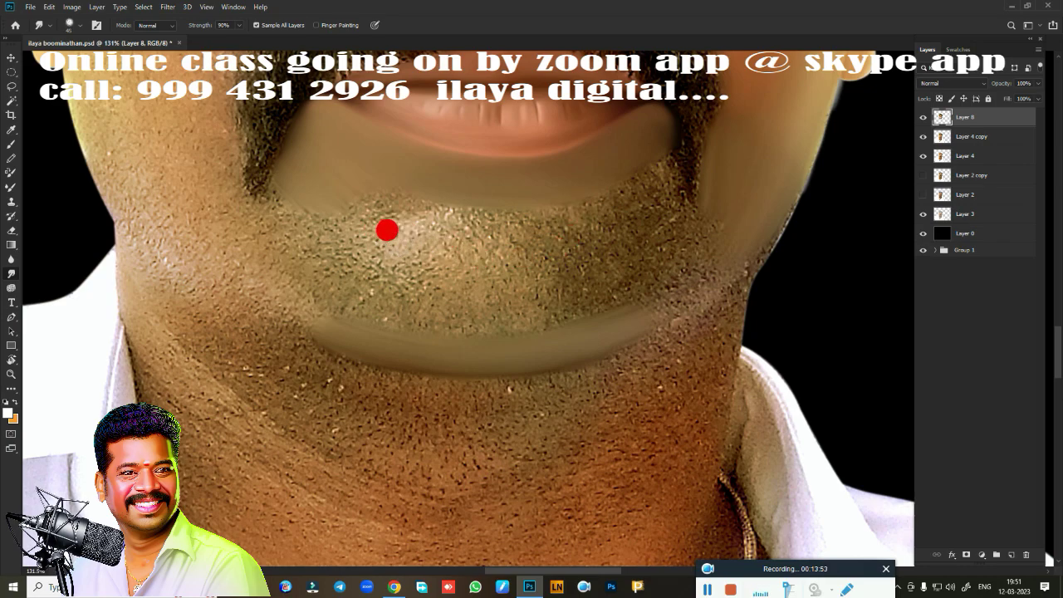
Blend the light beard patch, chin stubble and left jaw skin into soft paint.
mouse_move(389, 238)
mouse_down()
mouse_move(425, 225)
mouse_move(406, 238)
mouse_move(396, 301)
mouse_move(358, 287)
mouse_move(298, 224)
mouse_move(288, 181)
mouse_move(308, 138)
mouse_move(299, 216)
mouse_move(270, 190)
mouse_move(339, 205)
mouse_move(332, 228)
mouse_up()
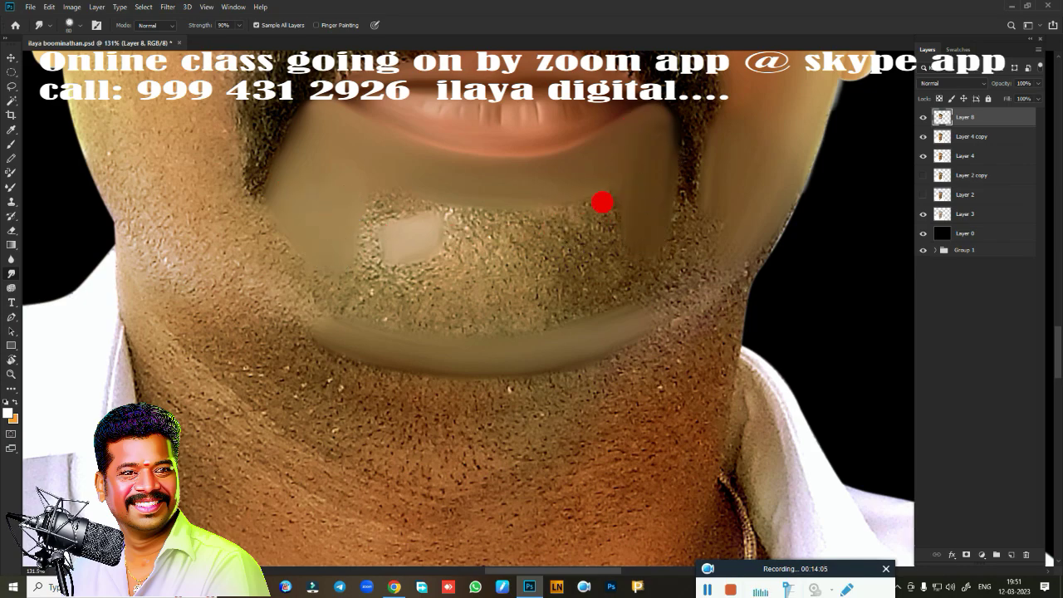
mouse_move(626, 222)
mouse_down()
mouse_move(602, 190)
mouse_move(584, 185)
mouse_move(622, 166)
mouse_move(583, 190)
mouse_move(607, 180)
mouse_move(630, 244)
mouse_up()
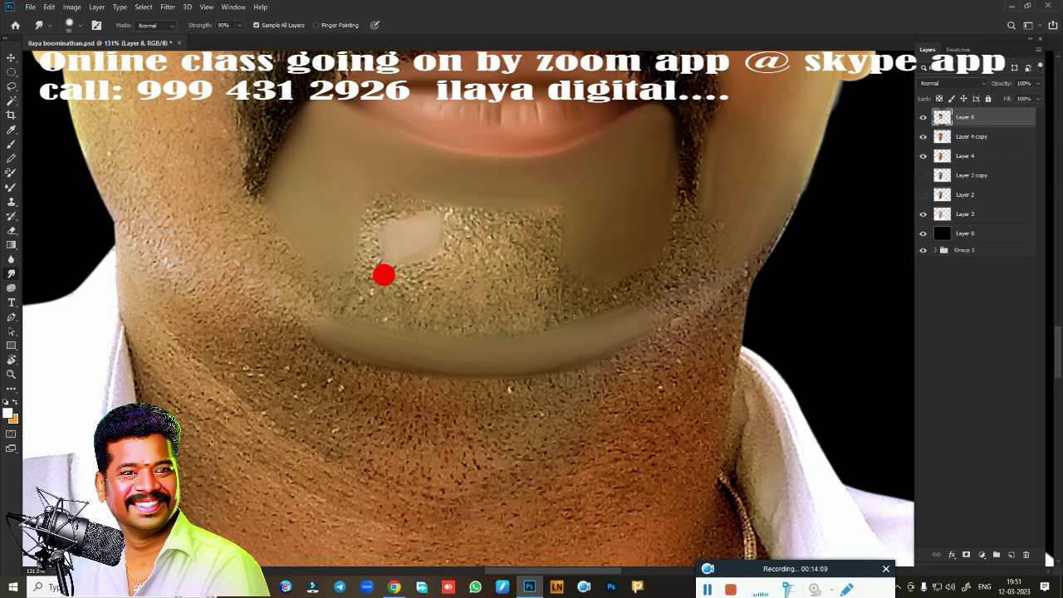
mouse_move(384, 275)
mouse_down()
mouse_move(424, 287)
mouse_move(515, 279)
mouse_move(465, 285)
mouse_move(493, 292)
mouse_move(526, 277)
mouse_move(445, 305)
mouse_move(396, 304)
mouse_move(306, 221)
mouse_move(313, 235)
mouse_move(319, 225)
mouse_move(562, 232)
mouse_move(622, 208)
mouse_move(597, 268)
mouse_move(617, 276)
mouse_move(380, 271)
mouse_up()
mouse_move(346, 174)
mouse_down()
mouse_move(363, 194)
mouse_move(391, 187)
mouse_move(361, 196)
mouse_move(347, 166)
mouse_move(482, 219)
mouse_move(473, 202)
mouse_move(523, 204)
mouse_move(503, 240)
mouse_move(427, 244)
mouse_move(551, 201)
mouse_up()
mouse_move(456, 201)
mouse_down()
mouse_move(467, 211)
mouse_move(368, 202)
mouse_move(351, 177)
mouse_move(390, 183)
mouse_move(346, 178)
mouse_move(394, 233)
mouse_move(479, 250)
mouse_move(358, 254)
mouse_move(491, 265)
mouse_move(520, 251)
mouse_move(472, 190)
mouse_move(489, 187)
mouse_move(415, 154)
mouse_move(451, 159)
mouse_move(411, 153)
mouse_move(539, 159)
mouse_move(546, 209)
mouse_move(534, 205)
mouse_move(503, 255)
mouse_move(531, 269)
mouse_move(659, 230)
mouse_move(683, 255)
mouse_move(754, 221)
mouse_move(688, 290)
mouse_move(672, 288)
mouse_move(718, 235)
mouse_move(759, 107)
mouse_move(714, 186)
mouse_move(778, 130)
mouse_move(638, 328)
mouse_up()
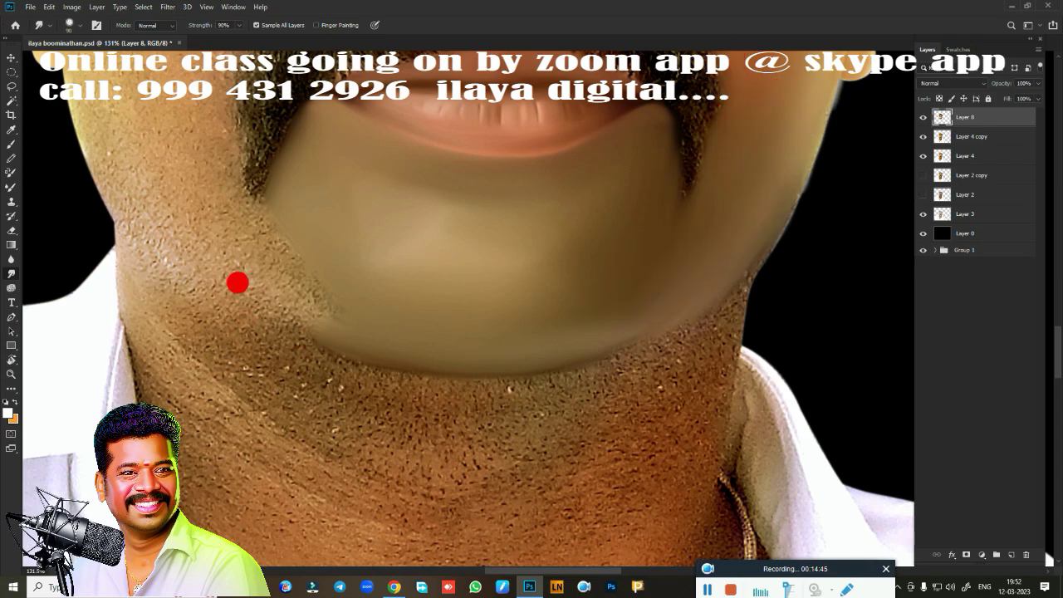
mouse_move(112, 176)
mouse_down()
mouse_move(99, 128)
mouse_move(82, 117)
mouse_move(99, 169)
mouse_move(104, 154)
mouse_move(166, 237)
mouse_move(279, 302)
mouse_move(313, 303)
mouse_move(135, 175)
mouse_move(209, 220)
mouse_up()
mouse_move(244, 255)
mouse_down()
mouse_move(261, 249)
mouse_move(290, 280)
mouse_move(360, 304)
mouse_move(327, 303)
mouse_move(260, 265)
mouse_move(277, 244)
mouse_move(274, 230)
mouse_move(222, 239)
mouse_move(362, 306)
mouse_move(389, 295)
mouse_move(521, 308)
mouse_move(514, 248)
mouse_move(441, 238)
mouse_up()
Finish smudging the chin skin smooth across its width.
mouse_move(507, 212)
mouse_down()
mouse_move(548, 230)
mouse_move(332, 241)
mouse_up()
scroll(332, 242, down, 3)
drag(349, 287, 386, 421)
scroll(386, 421, down, 1)
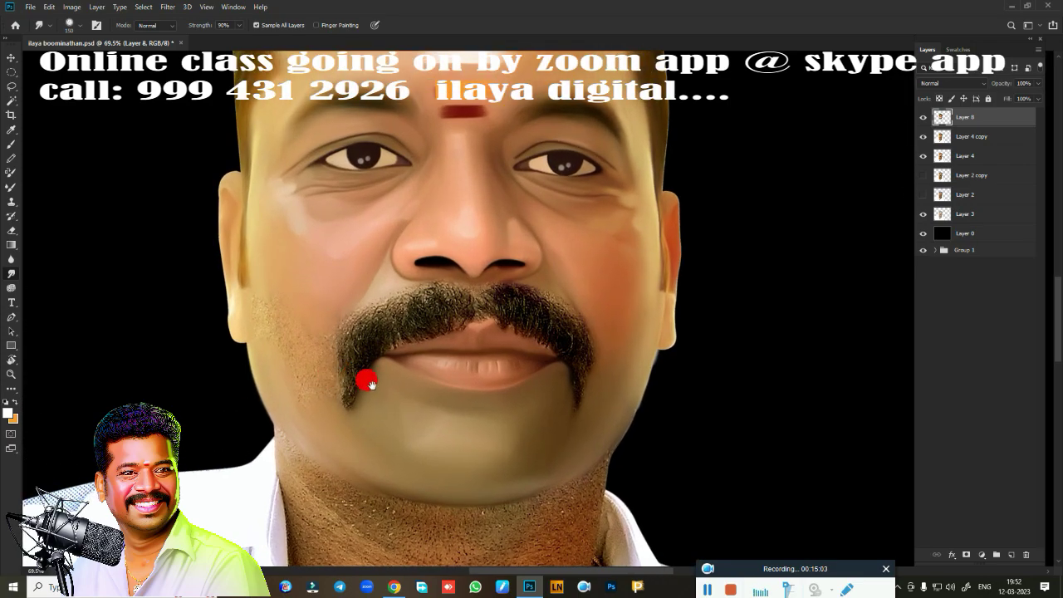
scroll(349, 366, up, 3)
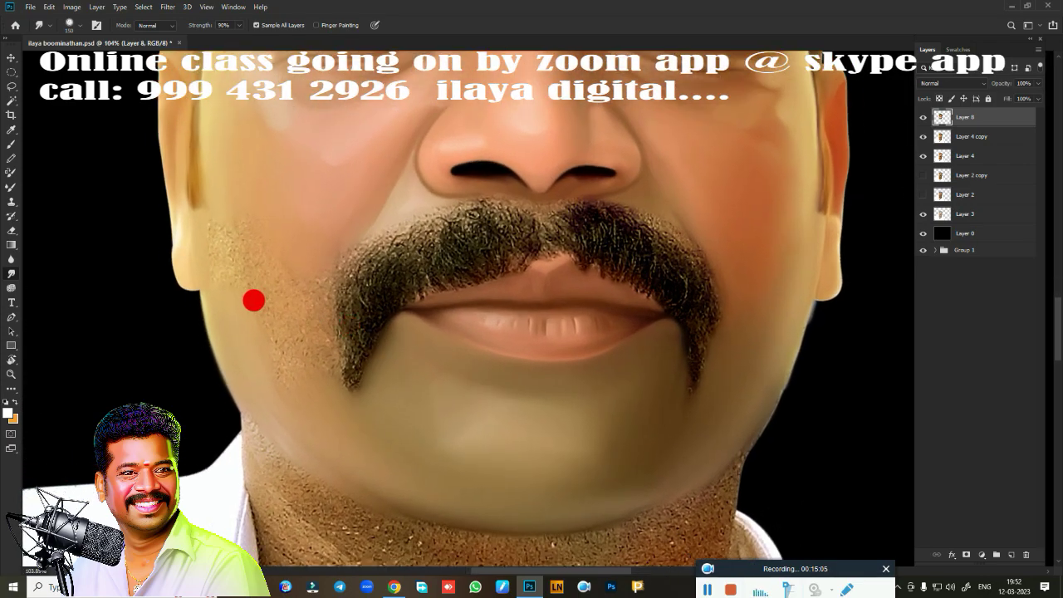
Smudge the cheek skin below the ear and beside the moustache on both sides.
mouse_move(212, 243)
mouse_down()
mouse_move(206, 254)
mouse_move(275, 238)
mouse_move(287, 261)
mouse_move(310, 261)
mouse_move(296, 259)
mouse_move(261, 202)
mouse_move(266, 240)
mouse_move(300, 246)
mouse_move(321, 227)
mouse_move(302, 345)
mouse_move(299, 327)
mouse_move(308, 332)
mouse_move(269, 297)
mouse_move(306, 262)
mouse_move(247, 242)
mouse_move(304, 333)
mouse_move(308, 291)
mouse_move(291, 280)
mouse_move(383, 284)
mouse_up()
mouse_move(714, 320)
mouse_down()
mouse_move(721, 240)
mouse_move(714, 291)
mouse_move(721, 282)
mouse_move(723, 310)
mouse_move(742, 294)
mouse_move(722, 237)
mouse_move(739, 237)
mouse_move(709, 325)
mouse_up()
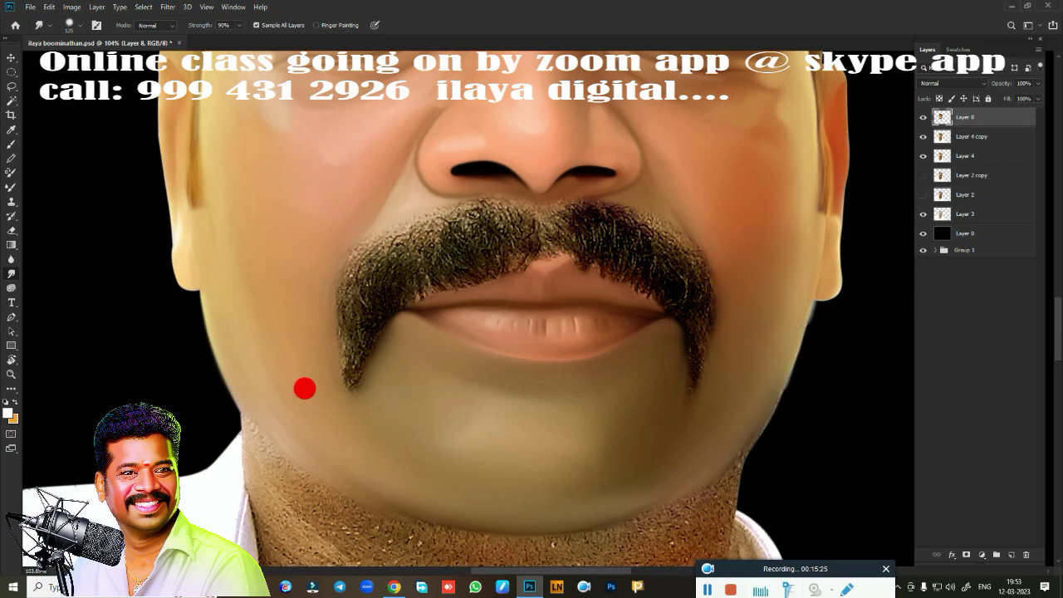
drag(304, 387, 277, 293)
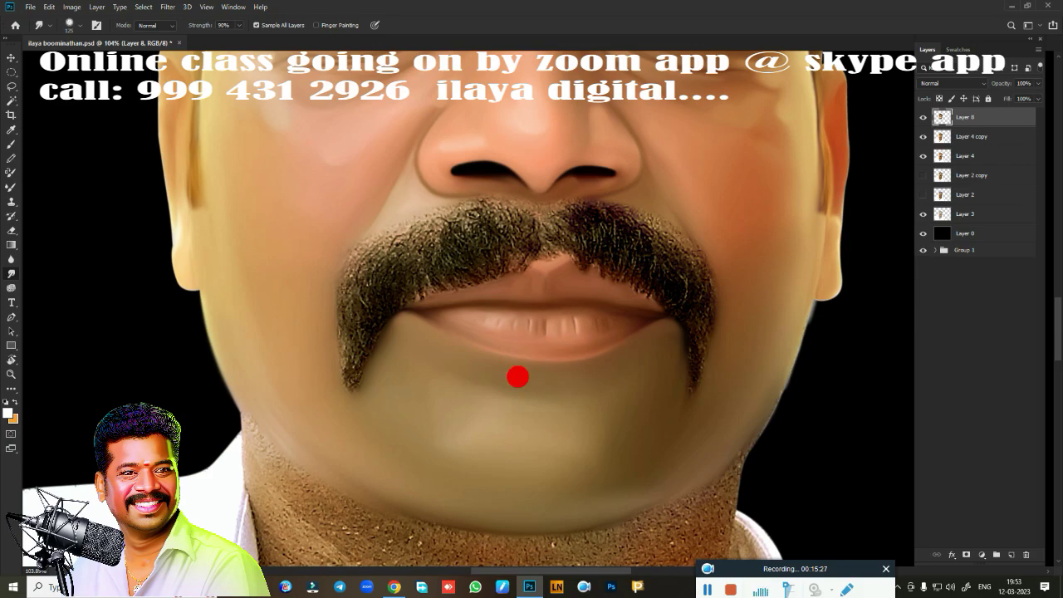
scroll(517, 377, down, 3)
mouse_move(522, 413)
mouse_down()
mouse_move(546, 338)
mouse_move(571, 359)
mouse_up()
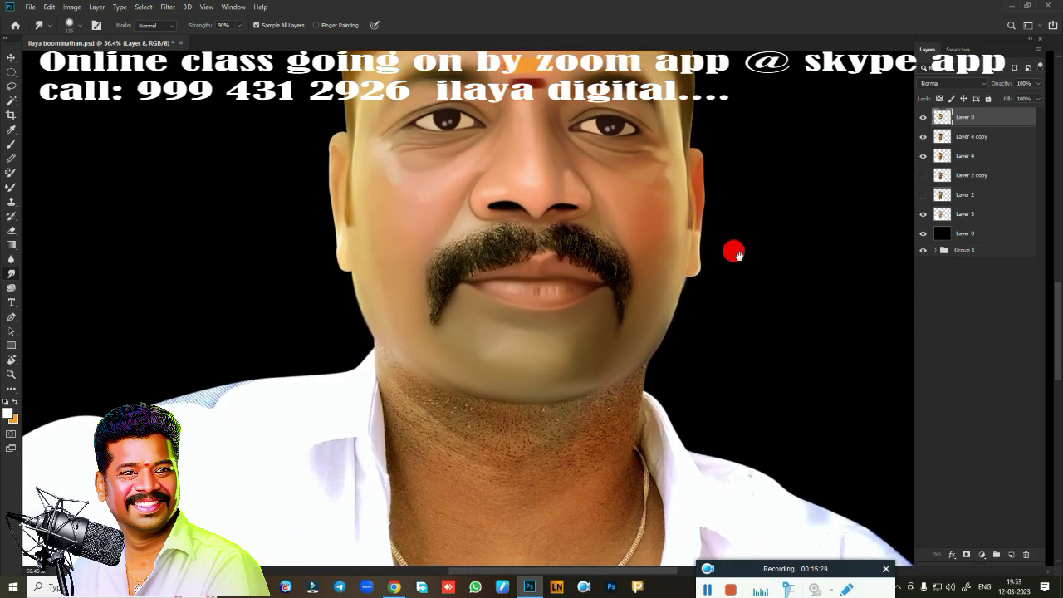
scroll(701, 285, down, 3)
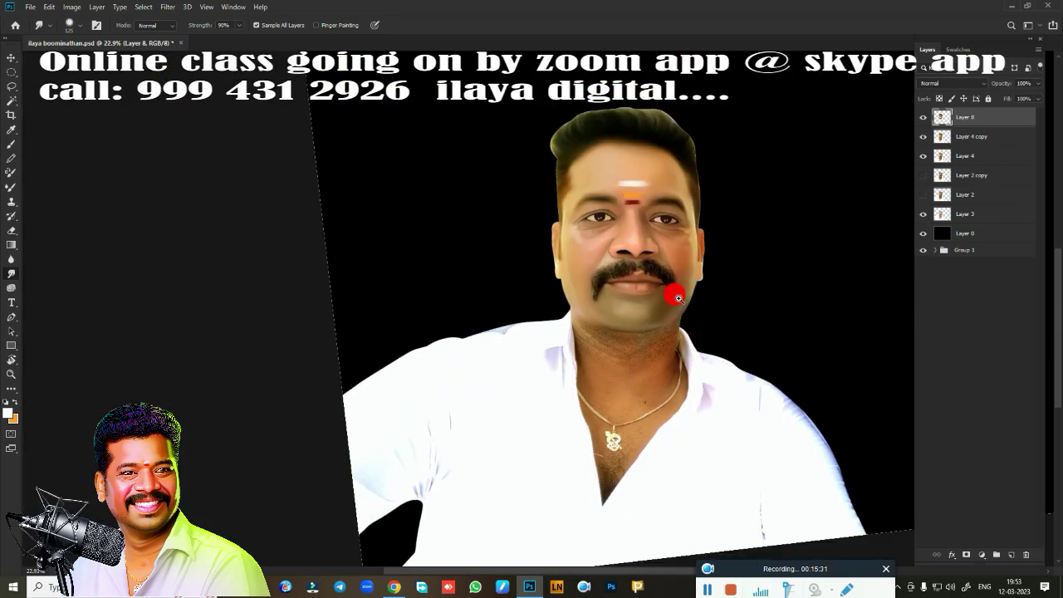
scroll(678, 297, up, 5)
drag(722, 299, 648, 211)
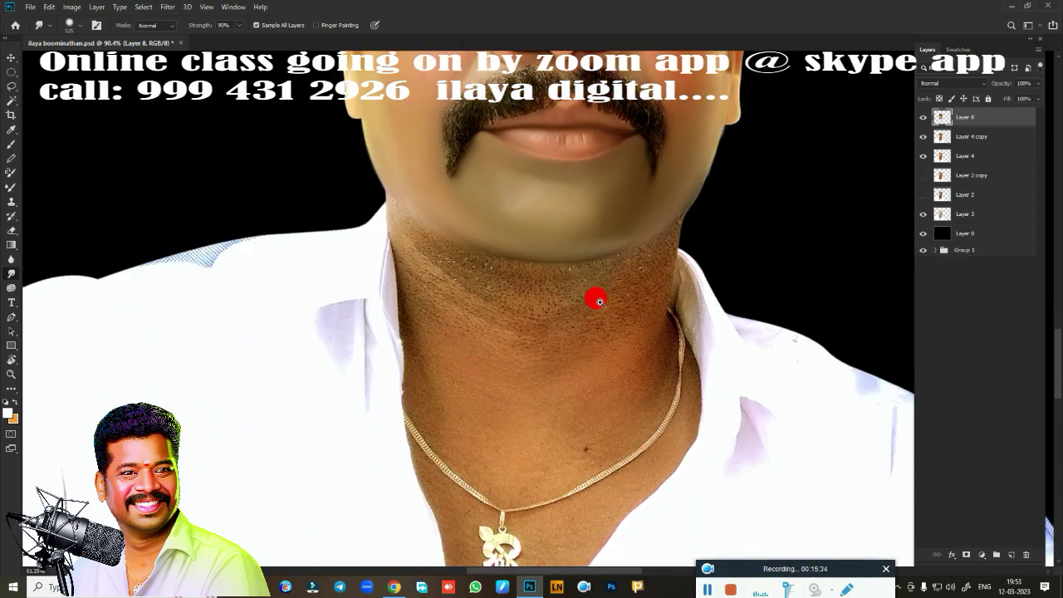
scroll(598, 282, up, 2)
With the Eraser, brush along the moustache's right edge to bring back its hair.
drag(610, 294, 572, 413)
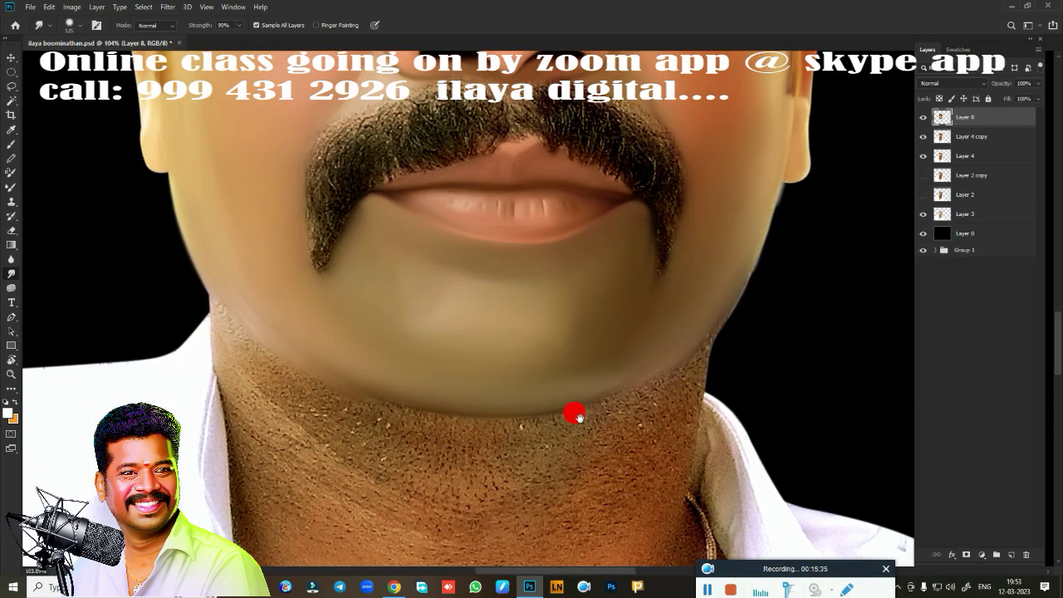
key(e)
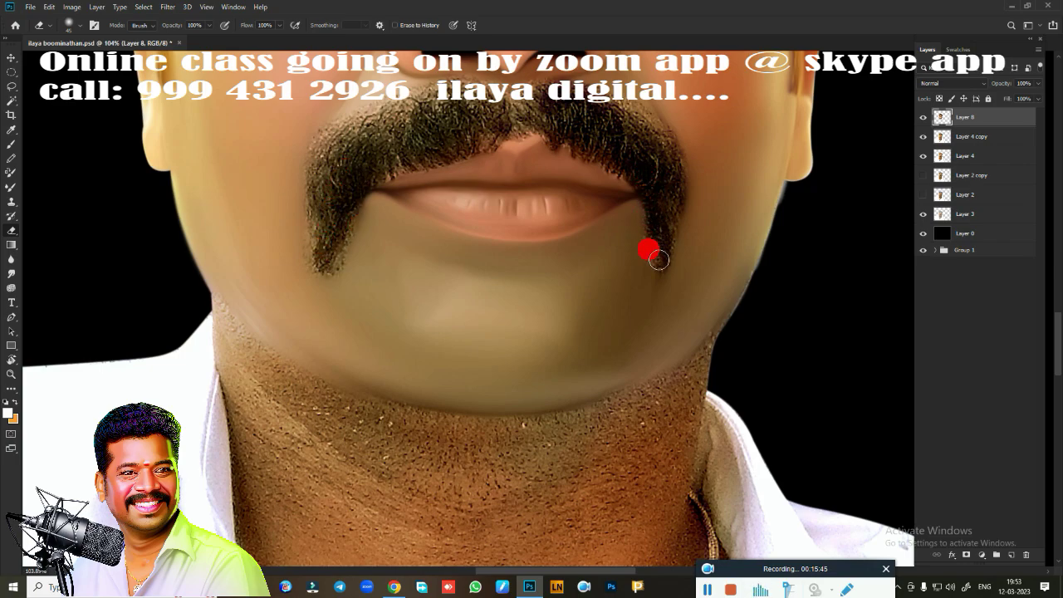
mouse_move(659, 270)
mouse_down()
mouse_move(657, 214)
mouse_move(673, 177)
mouse_up()
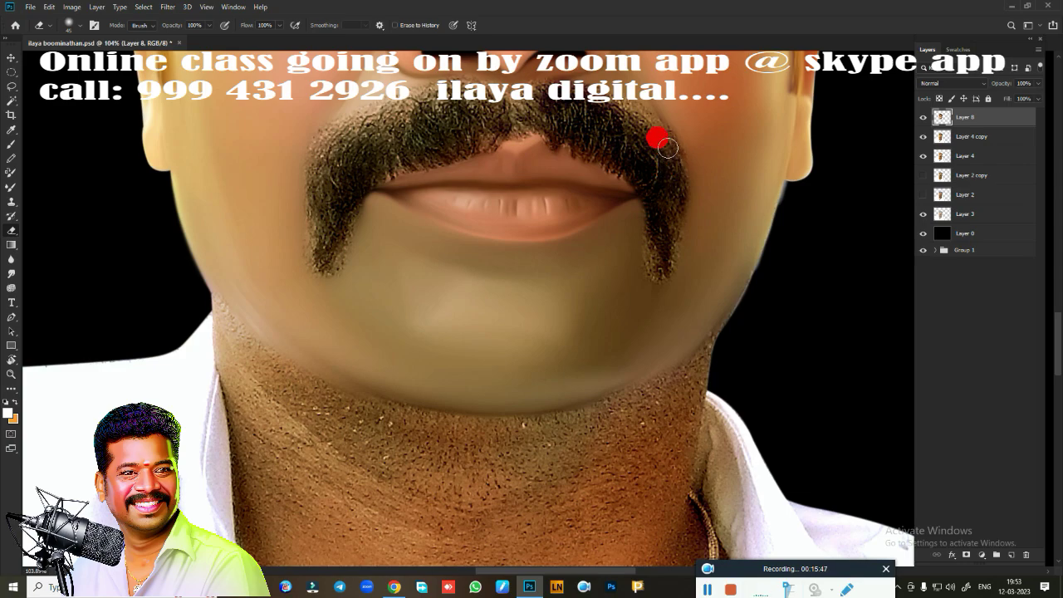
scroll(678, 381, down, 3)
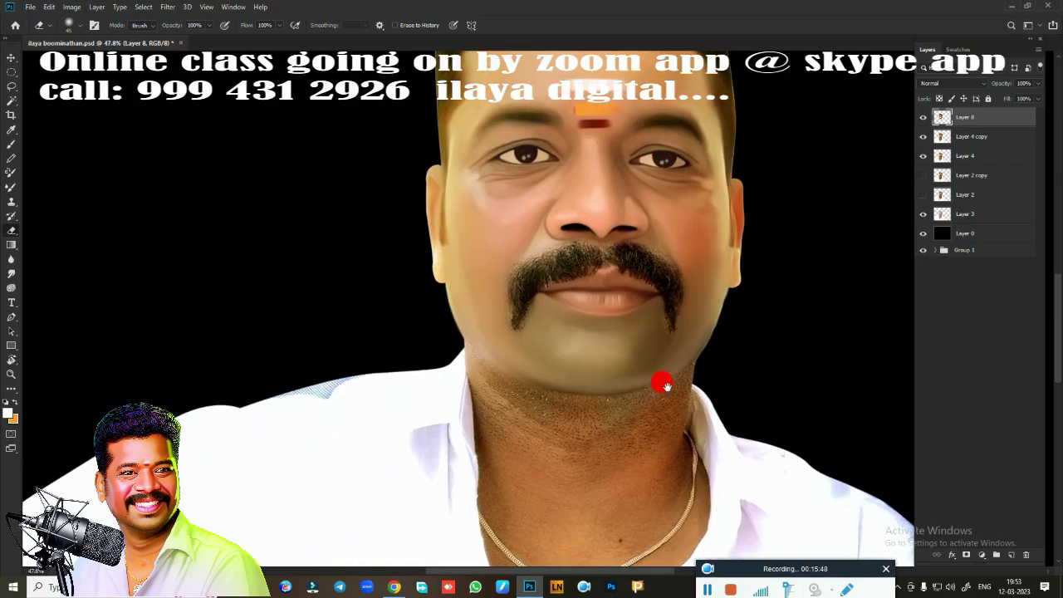
scroll(660, 379, down, 2)
scroll(607, 346, down, 2)
scroll(585, 369, up, 1)
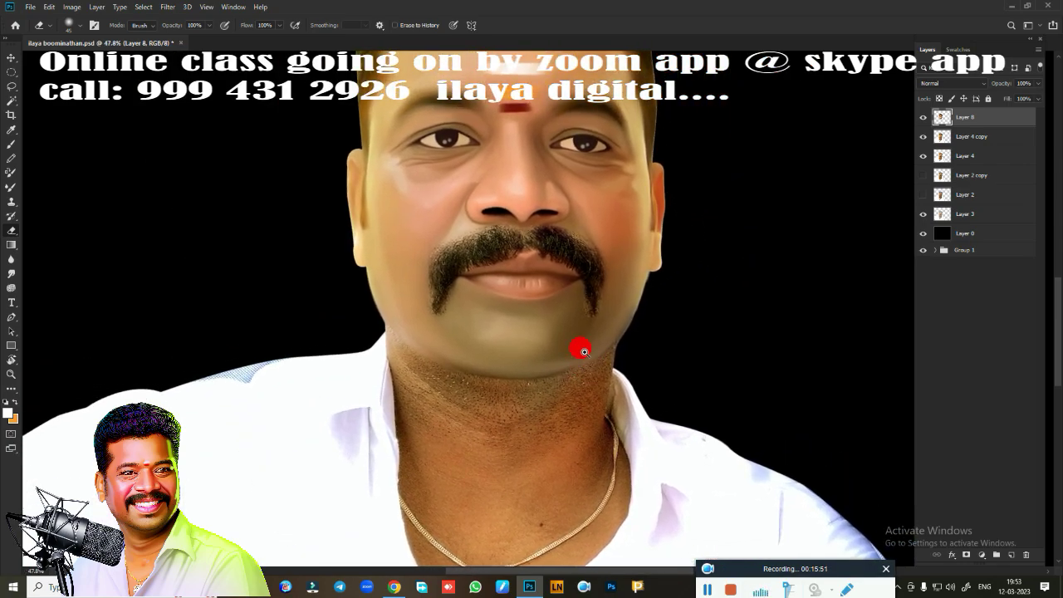
scroll(582, 348, up, 2)
scroll(529, 337, up, 2)
scroll(565, 349, up, 2)
drag(589, 273, 640, 420)
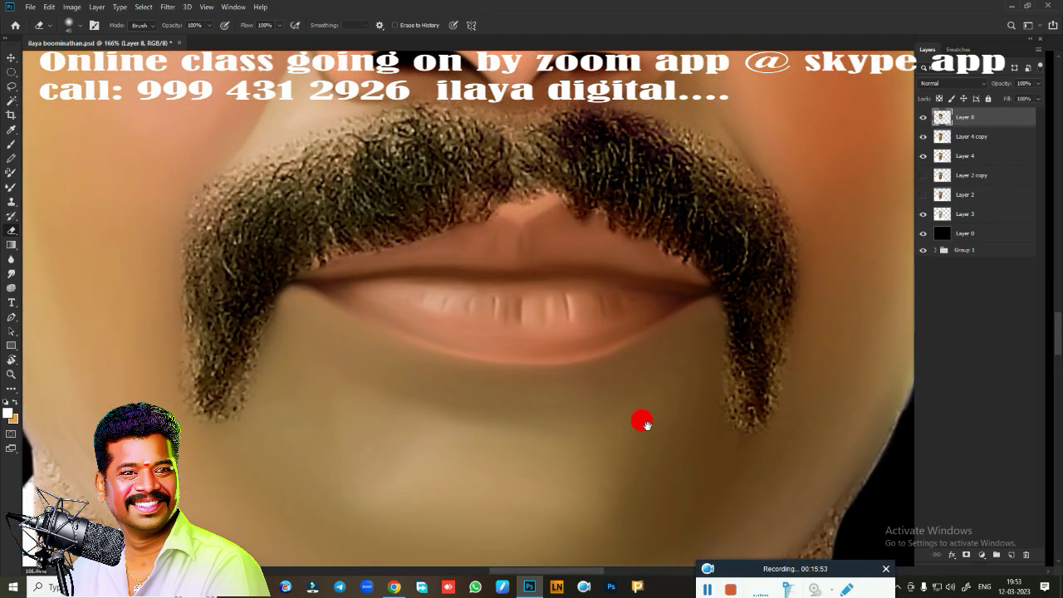
With a small Smudge brush, streak the right moustache hairs and thin and extend its tip.
key(r)
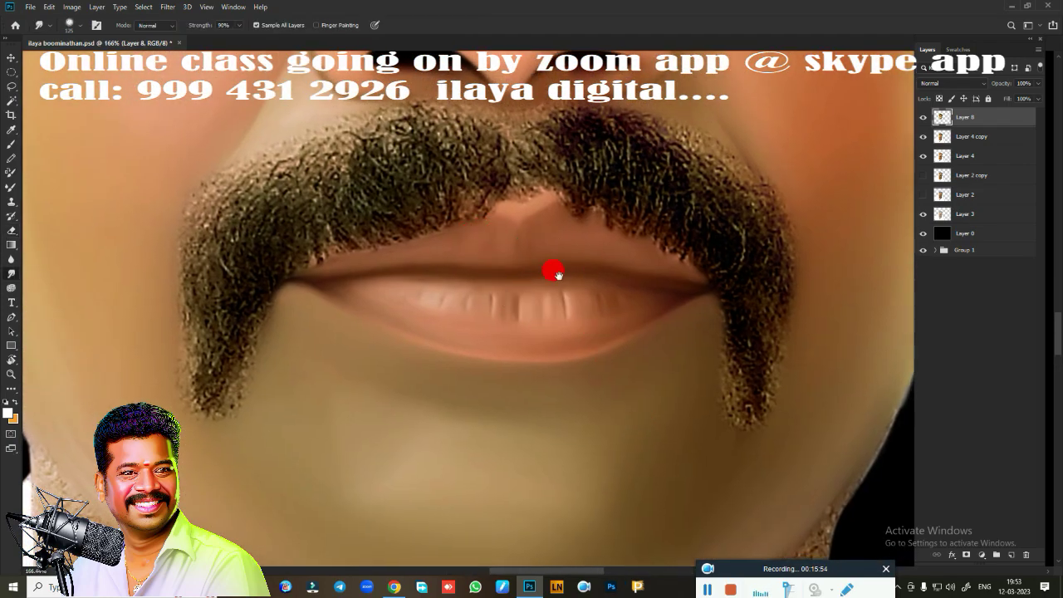
drag(555, 274, 486, 336)
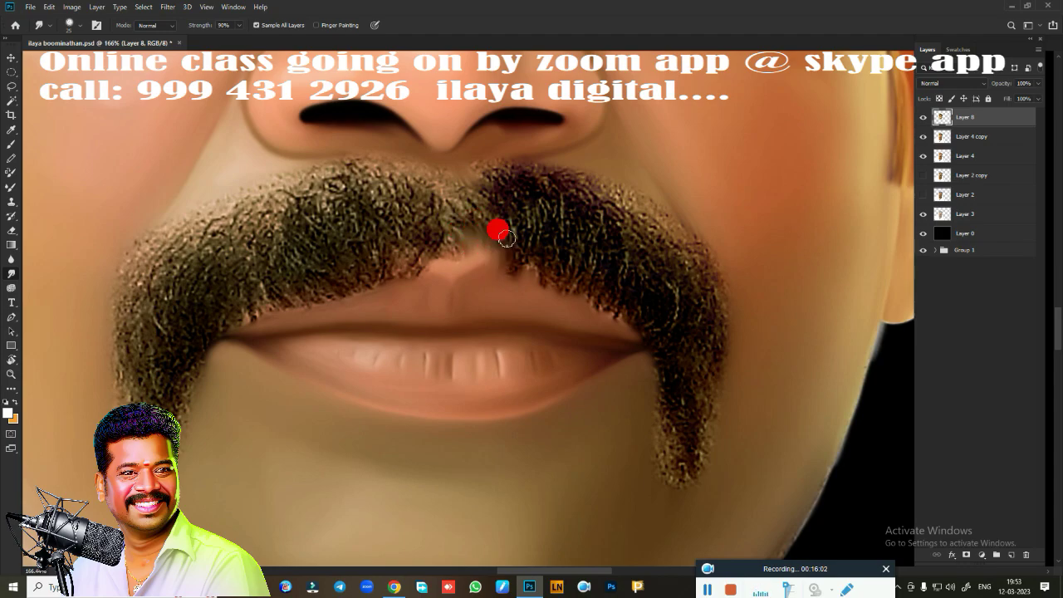
drag(506, 238, 516, 241)
mouse_move(524, 279)
mouse_down()
mouse_move(542, 268)
mouse_move(569, 281)
mouse_move(585, 258)
mouse_up()
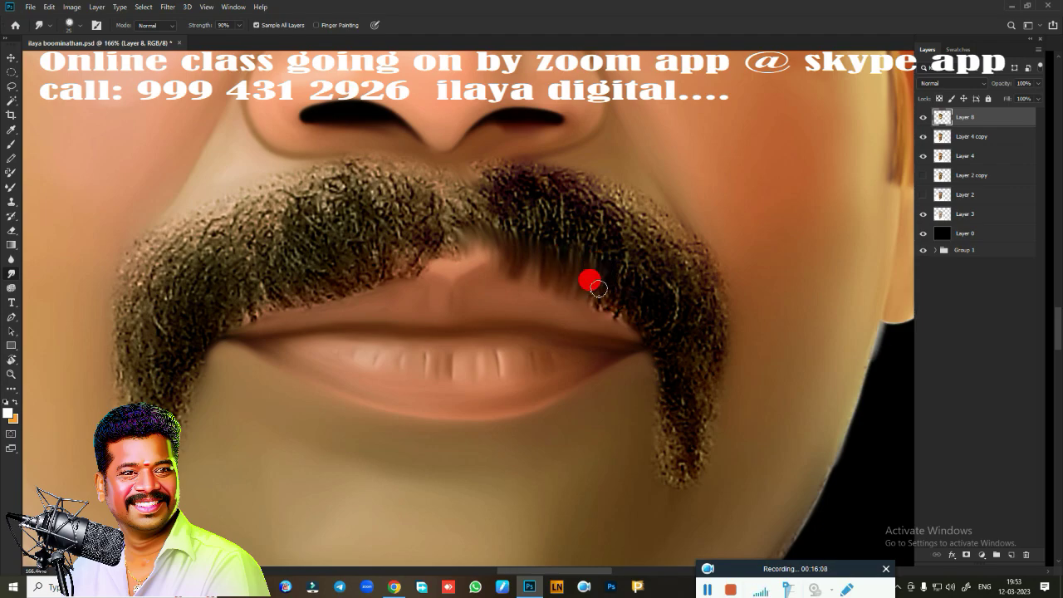
mouse_move(603, 299)
mouse_down()
mouse_move(659, 354)
mouse_move(656, 427)
mouse_move(665, 443)
mouse_move(689, 450)
mouse_up()
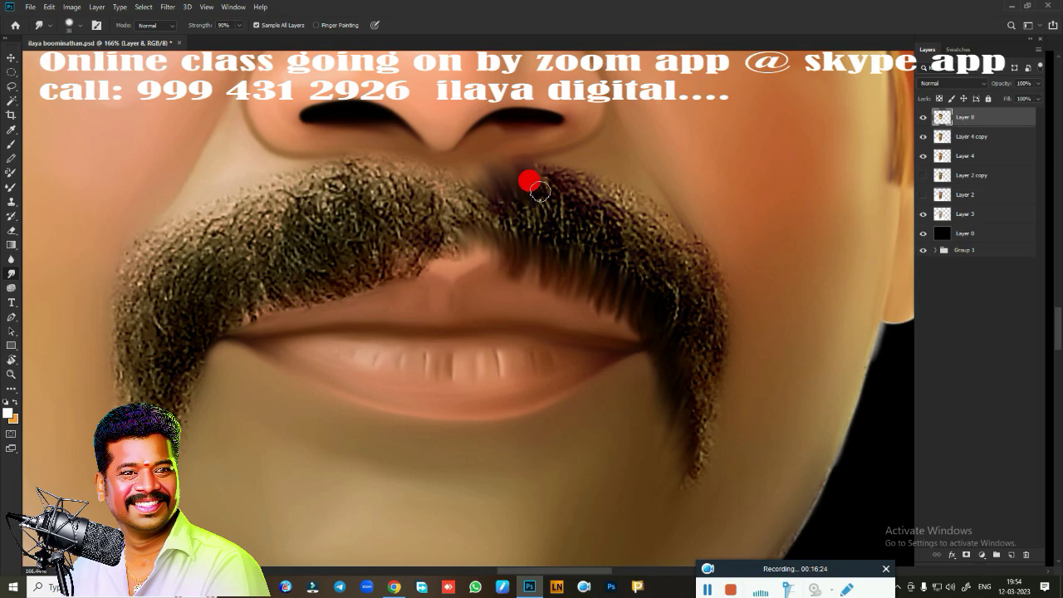
mouse_move(553, 170)
mouse_down()
mouse_move(560, 158)
mouse_move(598, 208)
mouse_move(621, 208)
mouse_move(629, 181)
mouse_move(648, 206)
mouse_up()
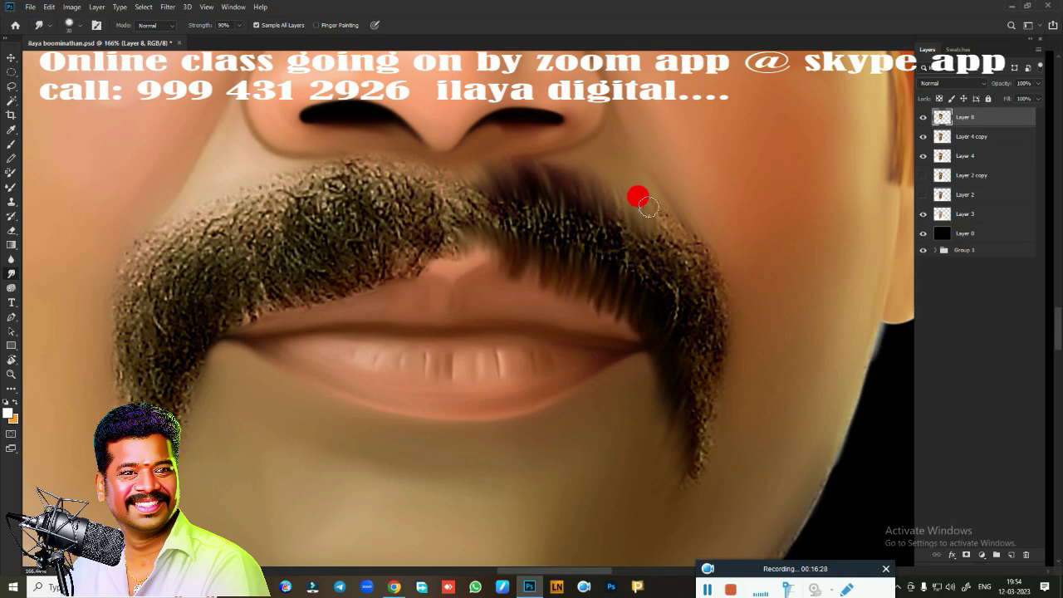
drag(670, 242, 697, 240)
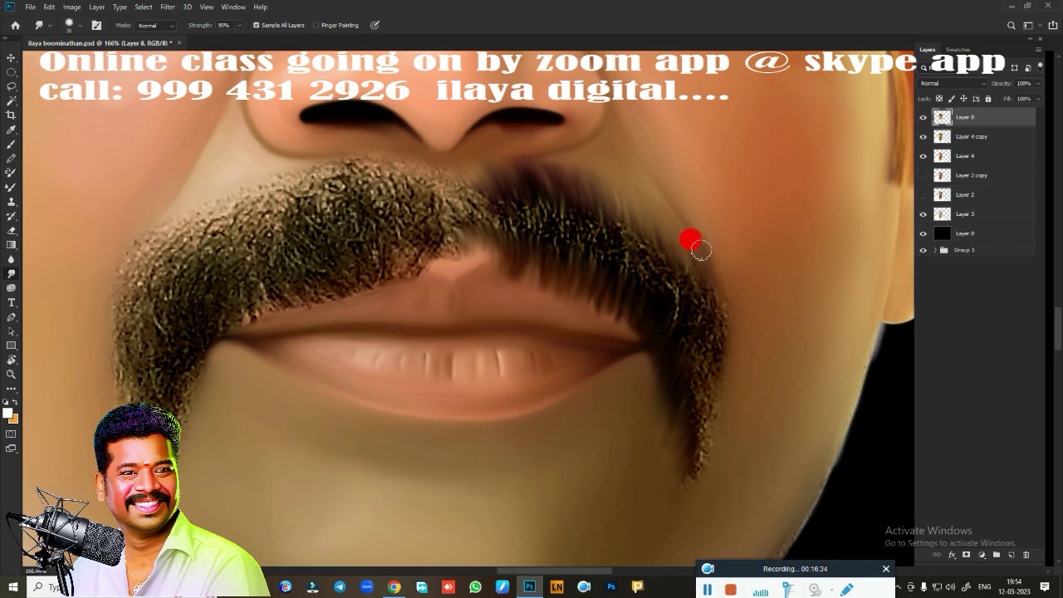
drag(722, 348, 696, 471)
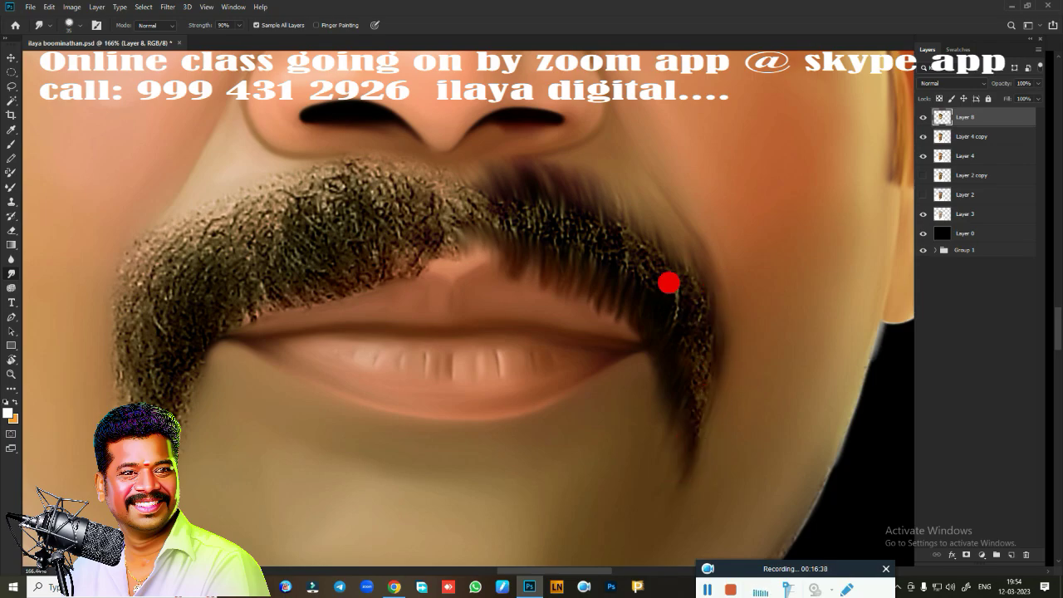
mouse_move(668, 283)
mouse_down()
mouse_move(688, 357)
mouse_move(705, 375)
mouse_move(695, 453)
mouse_move(652, 250)
mouse_move(688, 324)
mouse_move(702, 313)
mouse_move(706, 375)
mouse_up()
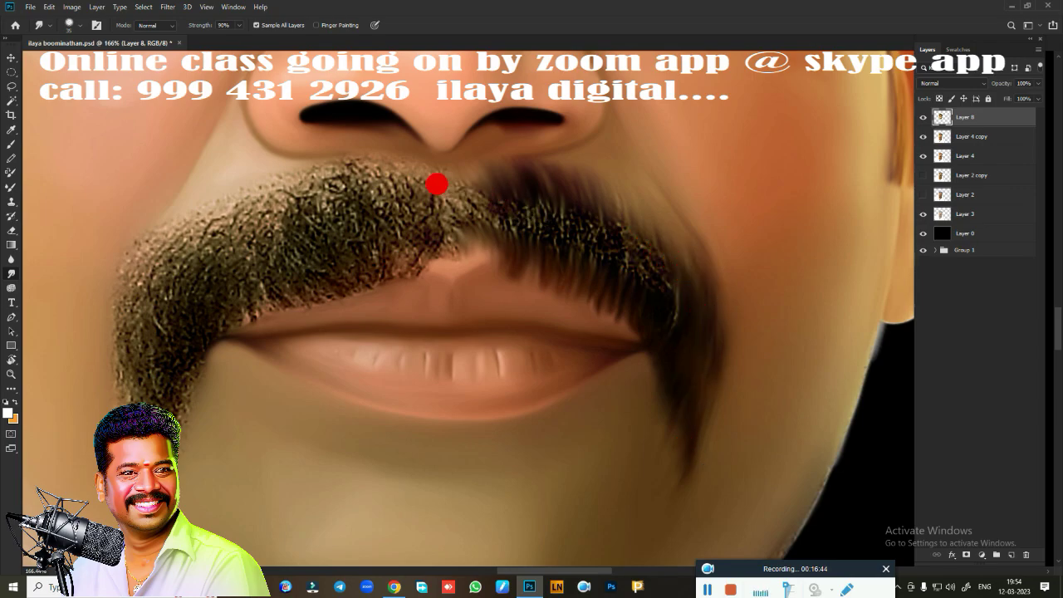
Smear the moustache centre, top and tail edge into strands blending toward the lip.
mouse_move(437, 181)
mouse_down()
mouse_move(459, 222)
mouse_move(469, 199)
mouse_move(510, 207)
mouse_move(541, 251)
mouse_move(558, 211)
mouse_up()
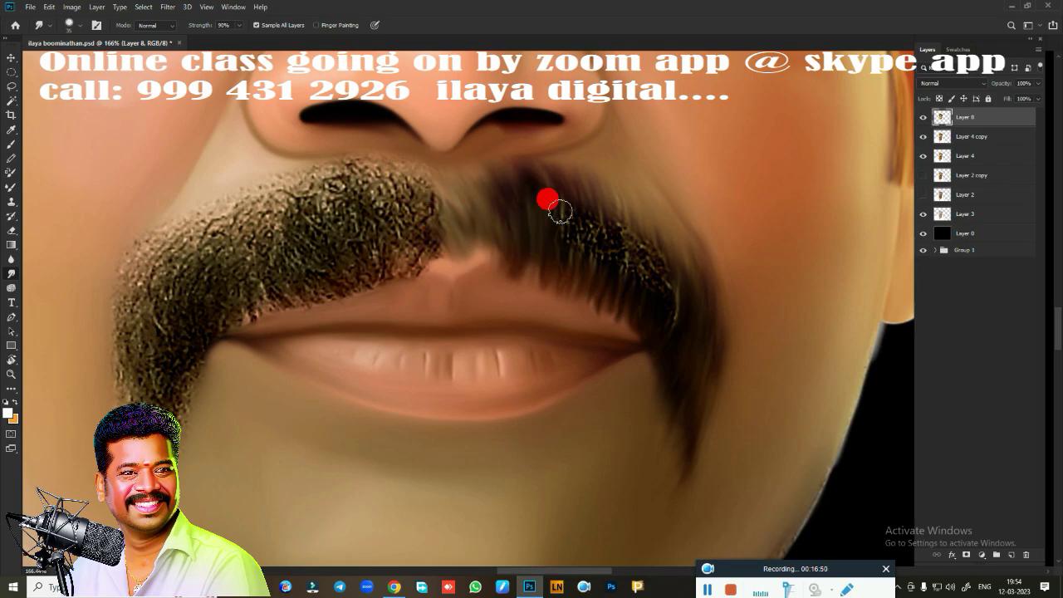
mouse_move(499, 164)
mouse_down()
mouse_move(520, 166)
mouse_move(519, 156)
mouse_move(530, 196)
mouse_up()
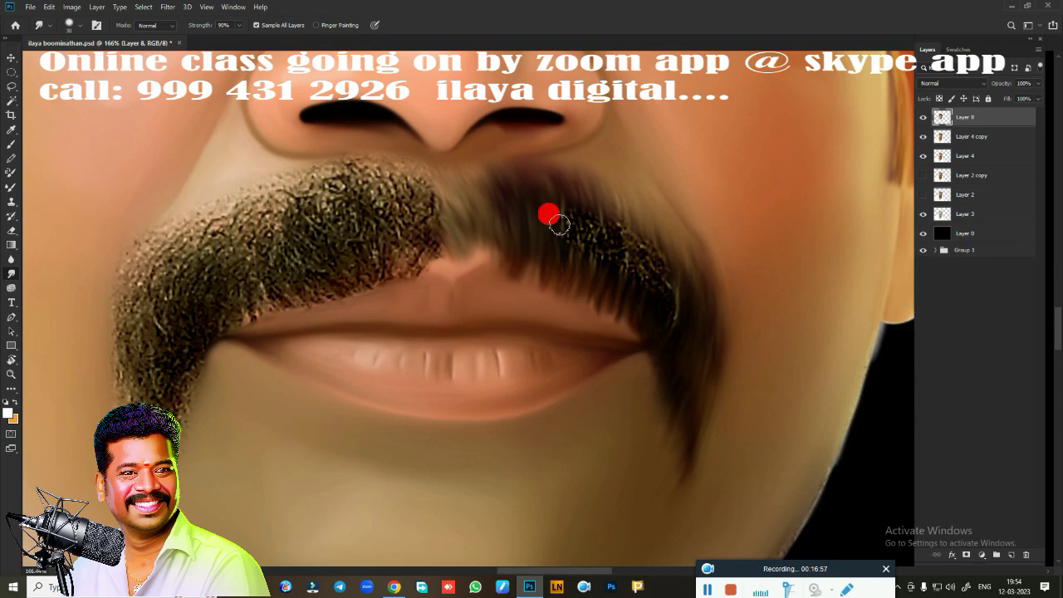
mouse_move(559, 224)
mouse_down()
mouse_move(559, 264)
mouse_move(612, 216)
mouse_move(636, 283)
mouse_move(662, 239)
mouse_move(673, 284)
mouse_move(666, 249)
mouse_up()
drag(694, 285, 698, 433)
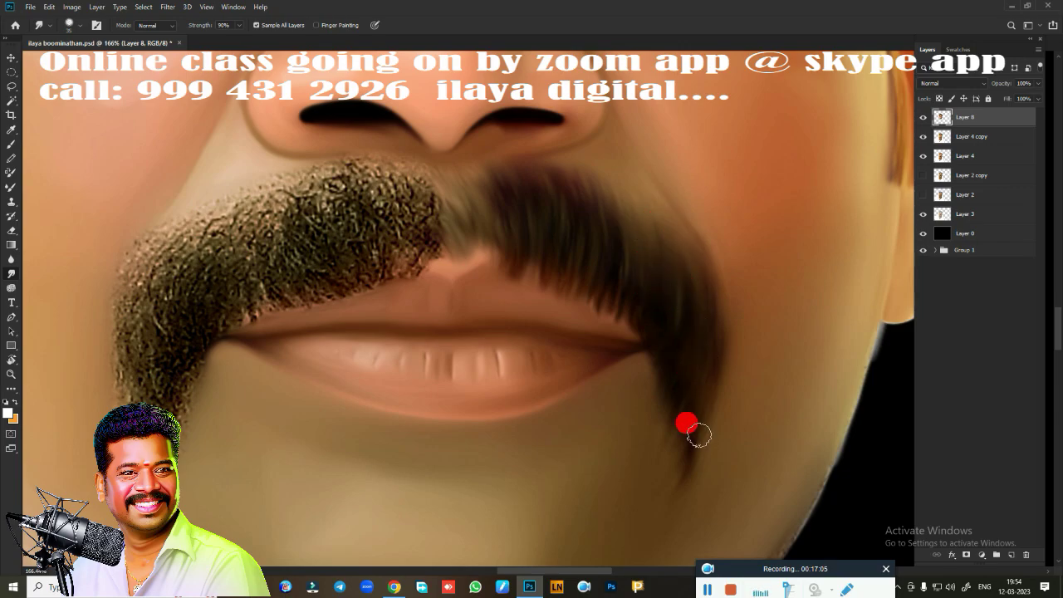
mouse_move(660, 309)
mouse_down()
mouse_move(662, 290)
mouse_move(674, 294)
mouse_move(612, 270)
mouse_move(620, 282)
mouse_move(647, 277)
mouse_move(640, 309)
mouse_up()
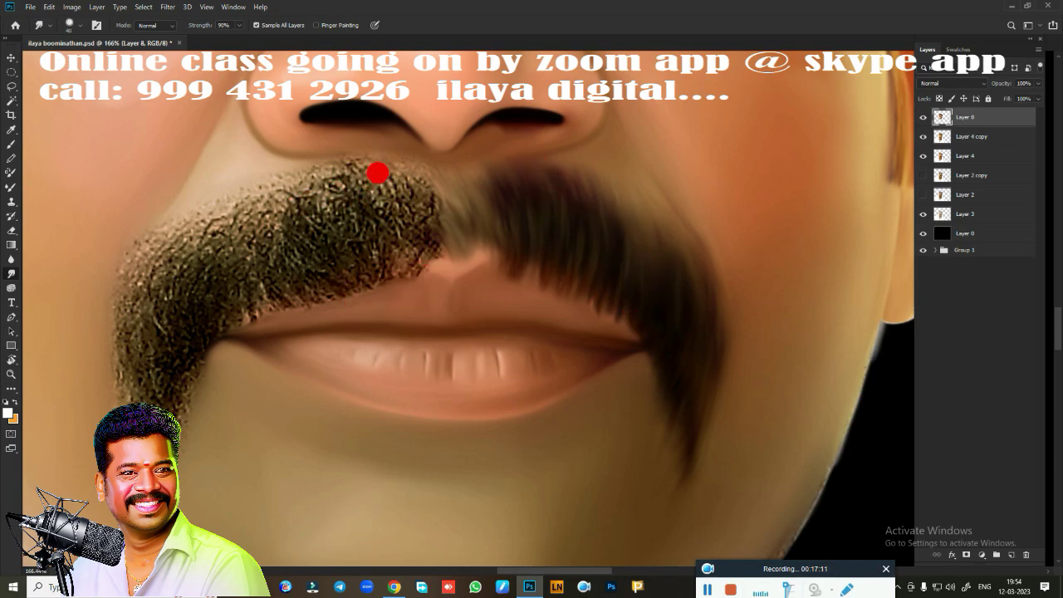
mouse_move(402, 174)
mouse_down()
mouse_move(408, 220)
mouse_move(425, 230)
mouse_move(297, 225)
mouse_up()
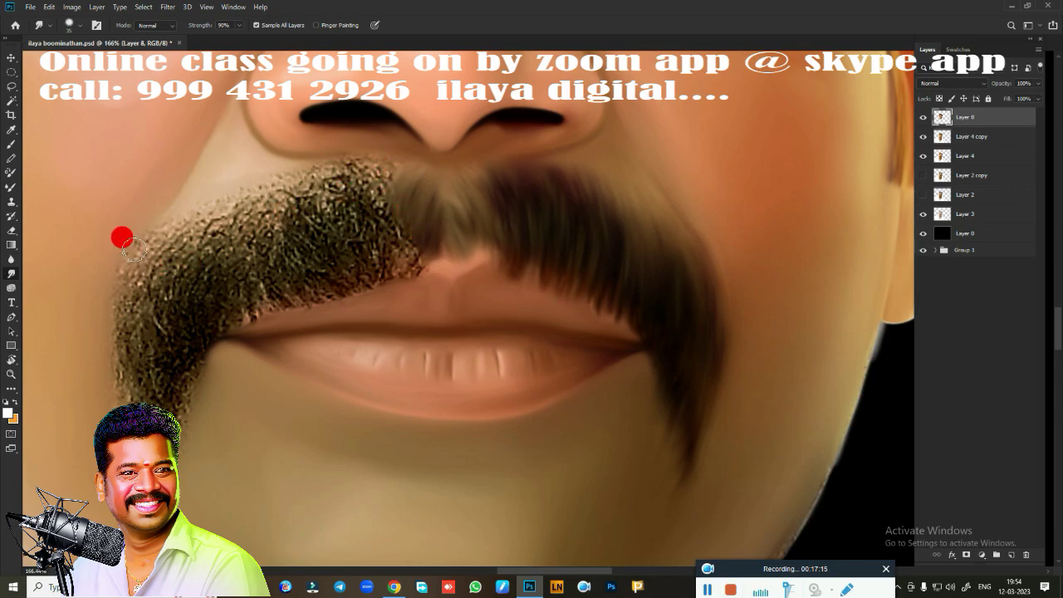
Smudge the left moustache outline, lower tail and speckled texture smooth.
mouse_move(133, 247)
mouse_down()
mouse_move(158, 216)
mouse_move(125, 226)
mouse_move(109, 275)
mouse_move(123, 309)
mouse_move(134, 270)
mouse_move(183, 221)
mouse_move(208, 238)
mouse_move(222, 209)
mouse_move(186, 250)
mouse_move(238, 232)
mouse_move(240, 195)
mouse_move(261, 207)
mouse_move(285, 202)
mouse_move(330, 161)
mouse_move(385, 141)
mouse_move(257, 167)
mouse_up()
mouse_move(114, 297)
mouse_down()
mouse_move(102, 341)
mouse_move(133, 370)
mouse_move(187, 340)
mouse_move(199, 304)
mouse_move(252, 282)
mouse_move(271, 279)
mouse_move(227, 323)
mouse_move(254, 296)
mouse_move(295, 312)
mouse_move(287, 275)
mouse_up()
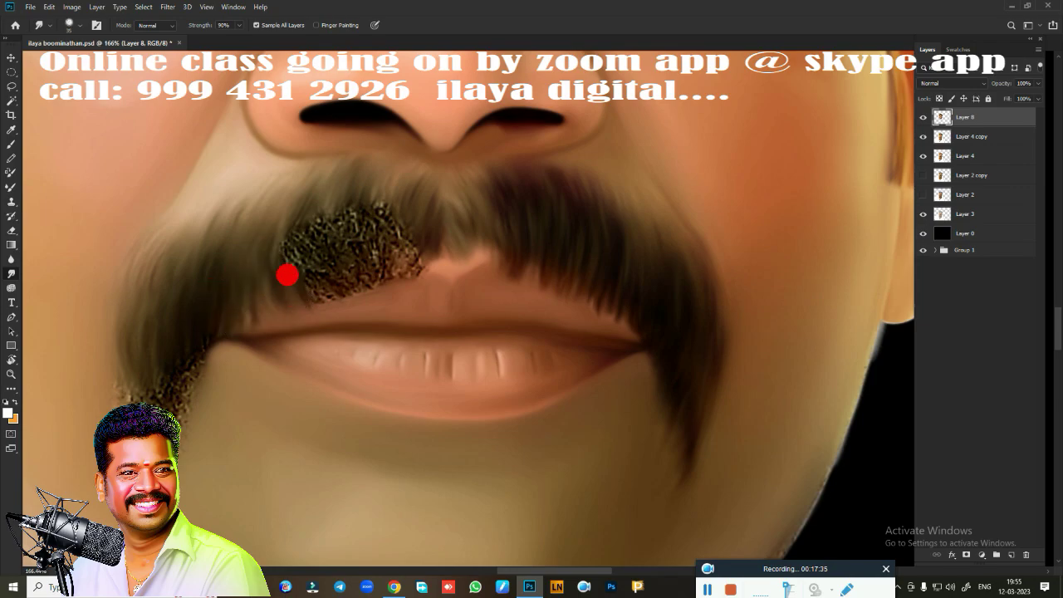
mouse_move(387, 268)
mouse_down()
mouse_move(400, 235)
mouse_move(405, 252)
mouse_move(368, 273)
mouse_up()
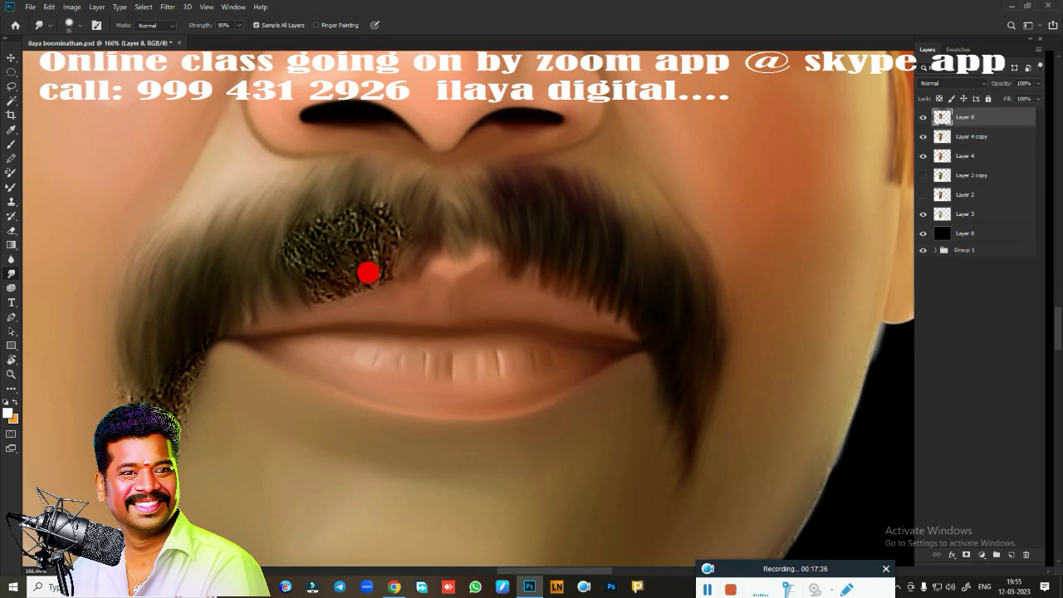
drag(412, 215, 406, 223)
mouse_move(377, 261)
mouse_down()
mouse_move(374, 286)
mouse_move(360, 246)
mouse_move(303, 282)
mouse_move(324, 304)
mouse_move(337, 291)
mouse_move(338, 246)
mouse_up()
mouse_move(288, 206)
mouse_down()
mouse_move(329, 194)
mouse_move(382, 208)
mouse_up()
mouse_move(286, 218)
mouse_down()
mouse_move(379, 202)
mouse_move(375, 241)
mouse_move(346, 278)
mouse_move(289, 252)
mouse_move(227, 287)
mouse_move(173, 372)
mouse_move(165, 363)
mouse_up()
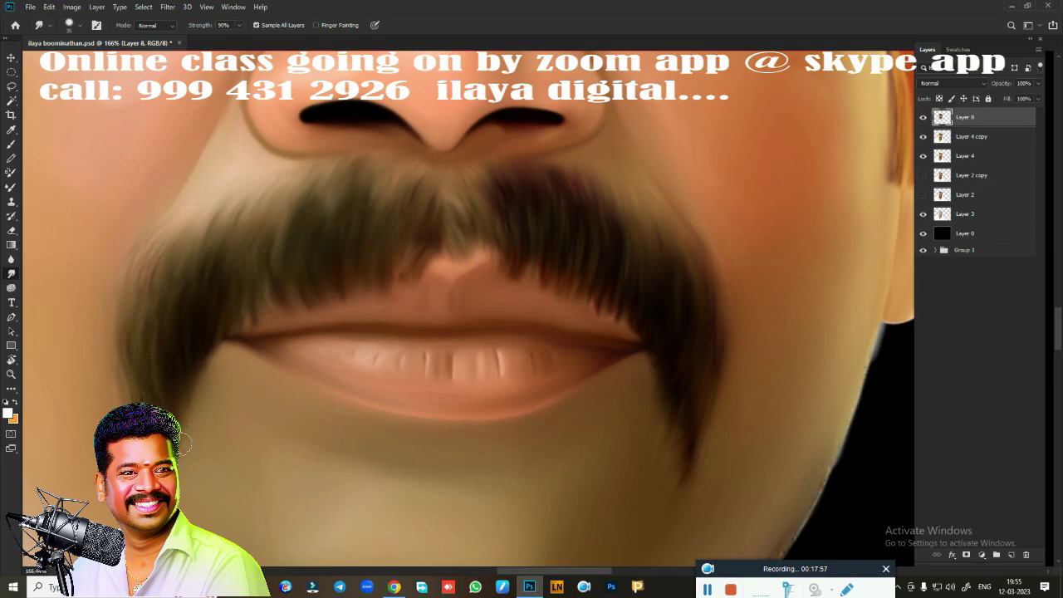
mouse_move(158, 312)
mouse_down()
mouse_move(166, 257)
mouse_move(131, 377)
mouse_move(166, 379)
mouse_move(176, 423)
mouse_up()
Reshape the right moustache tip near the lip corner and chin into a tapering end.
mouse_move(675, 342)
mouse_down()
mouse_move(688, 391)
mouse_move(688, 354)
mouse_move(690, 398)
mouse_move(676, 390)
mouse_move(645, 439)
mouse_move(662, 432)
mouse_move(657, 458)
mouse_move(668, 448)
mouse_move(668, 383)
mouse_move(650, 439)
mouse_move(664, 465)
mouse_move(670, 435)
mouse_up()
mouse_move(694, 481)
mouse_down()
mouse_move(702, 413)
mouse_move(631, 464)
mouse_up()
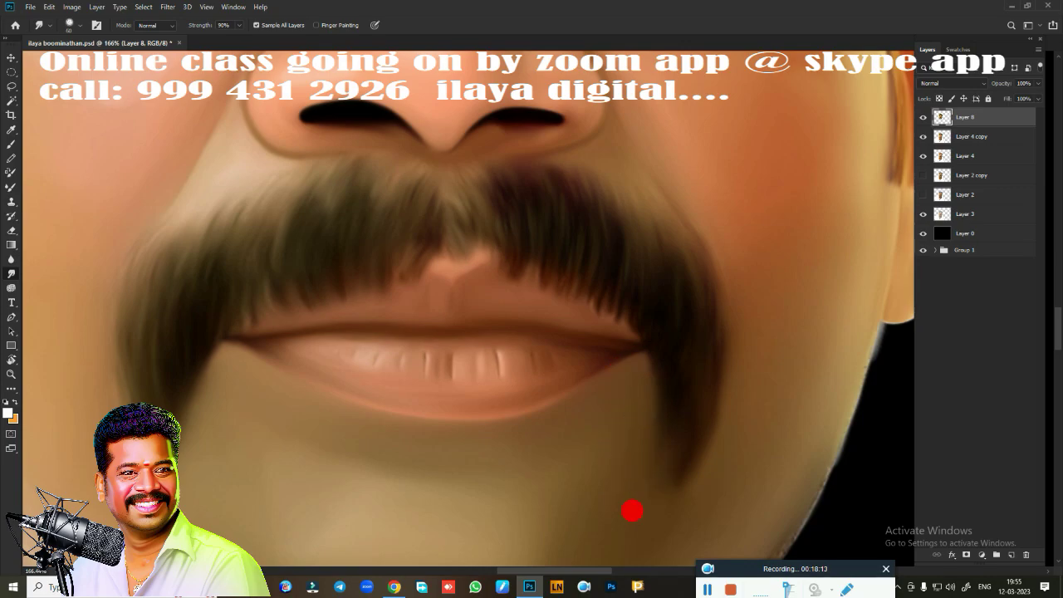
mouse_move(631, 511)
mouse_down()
mouse_move(672, 462)
mouse_move(625, 461)
mouse_up()
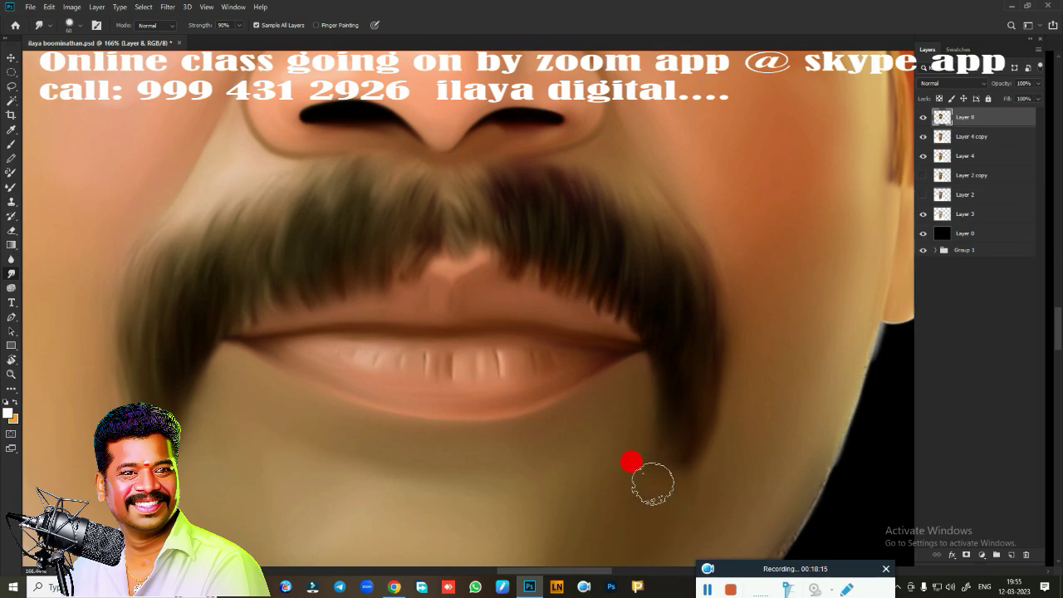
mouse_move(698, 503)
mouse_down()
mouse_move(730, 435)
mouse_move(674, 522)
mouse_up()
drag(666, 462, 669, 421)
Save the portrait with its reshaped moustache.
scroll(592, 380, down, 5)
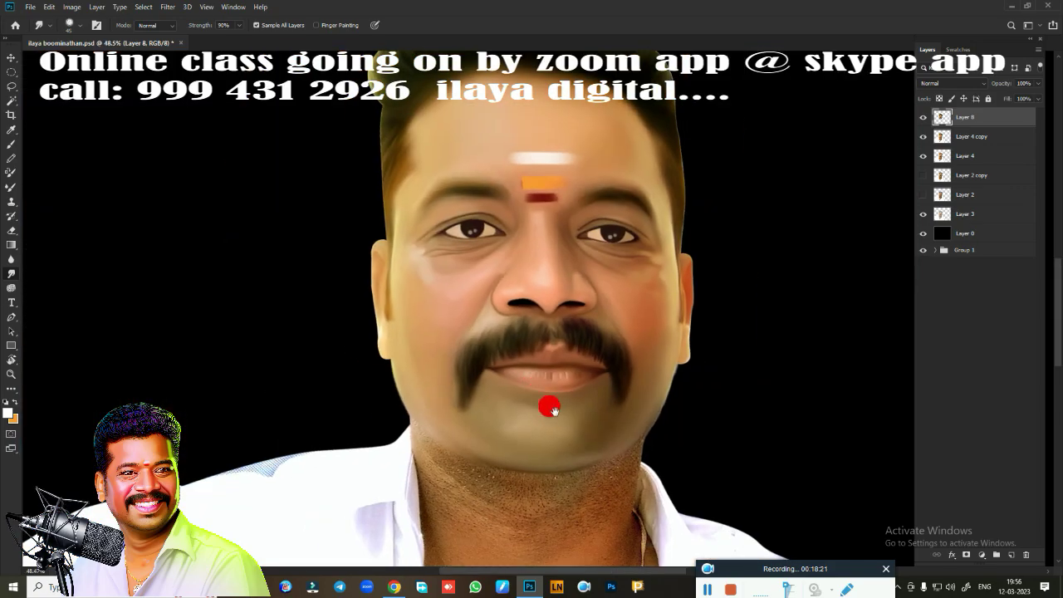
scroll(551, 404, down, 1)
key(ctrl+s)
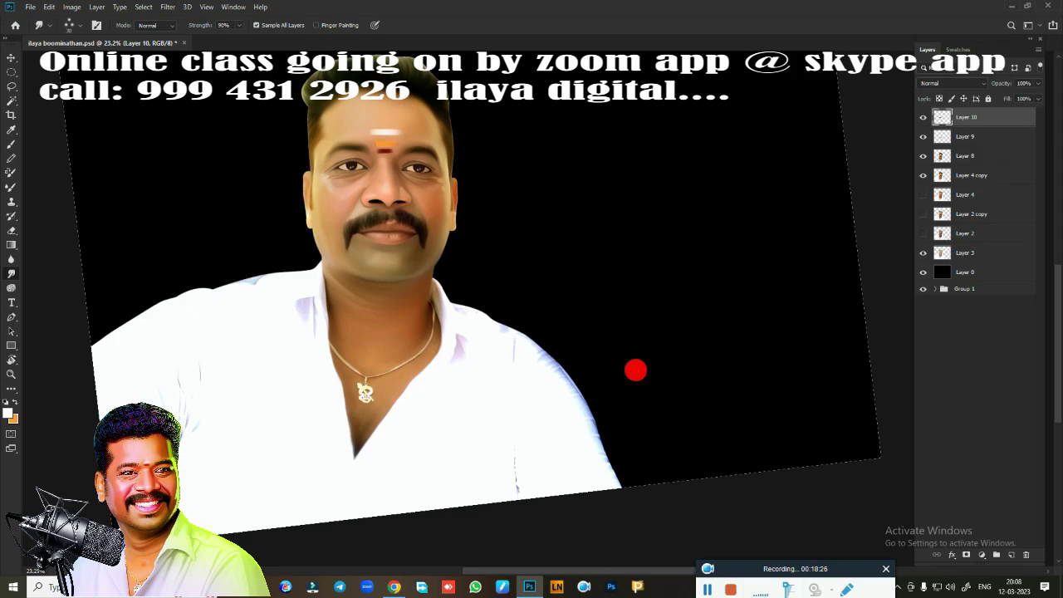
Reset the rotated canvas view and bring the chest and shirt into view.
scroll(636, 370, down, 1)
scroll(632, 373, down, 1)
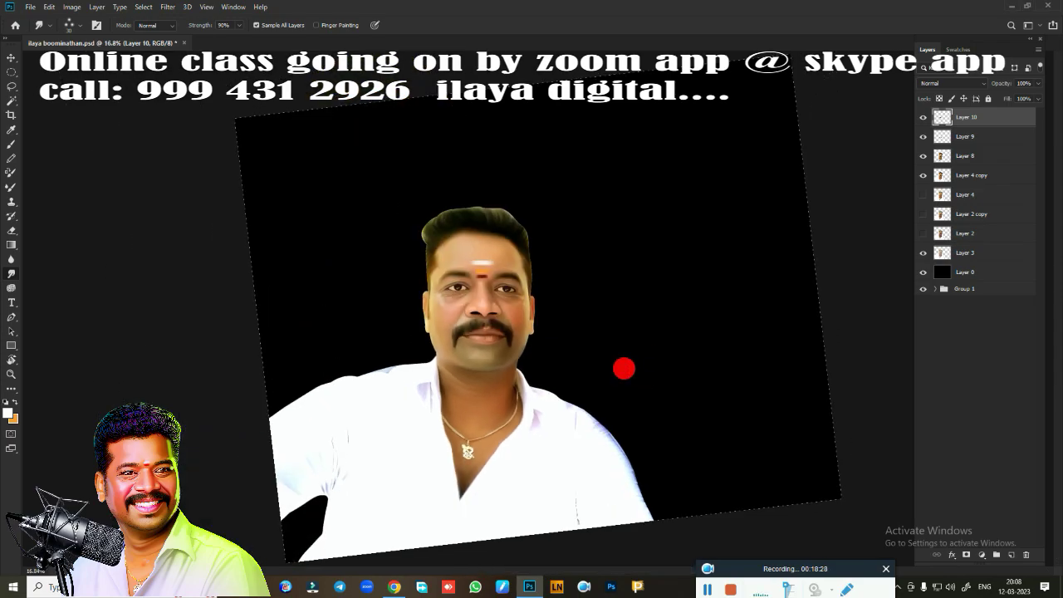
key(Escape)
scroll(556, 358, up, 2)
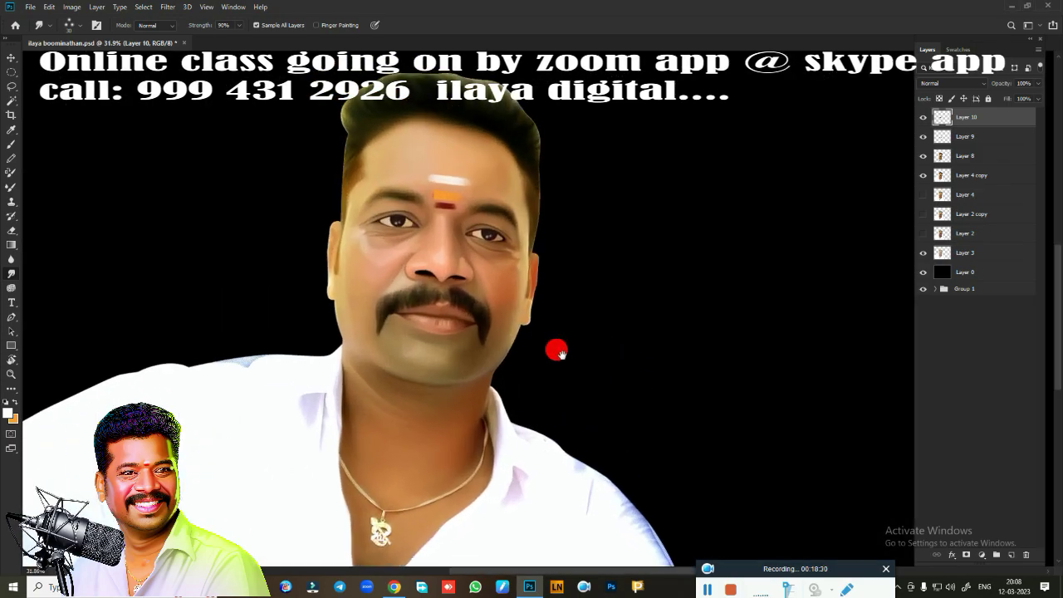
drag(577, 344, 702, 215)
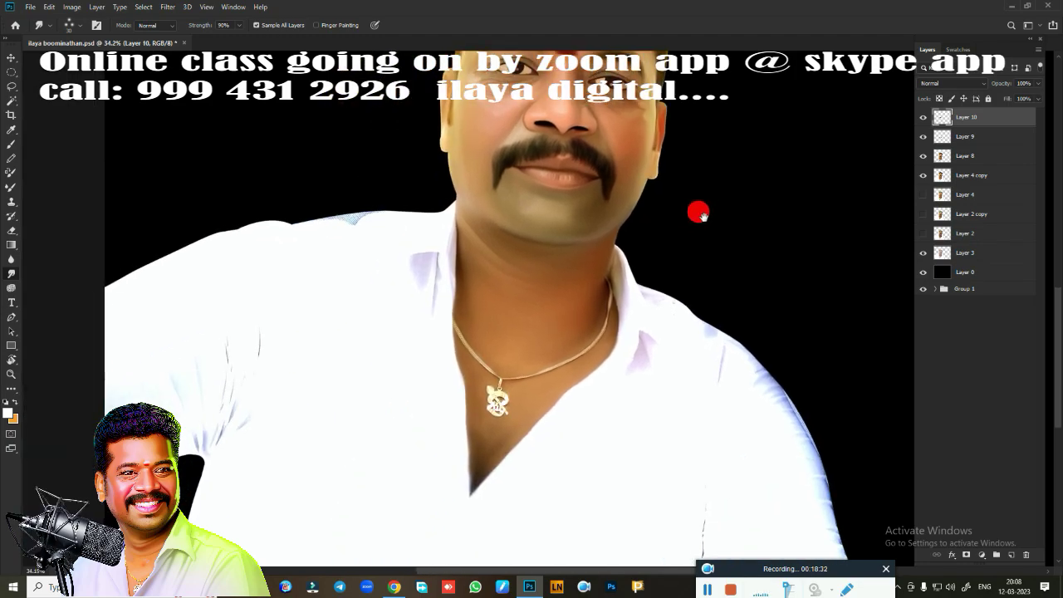
Select the shirt and smudge away the bluish fringe along its top edge and collar with a soft brush.
ctrl+click(940, 156)
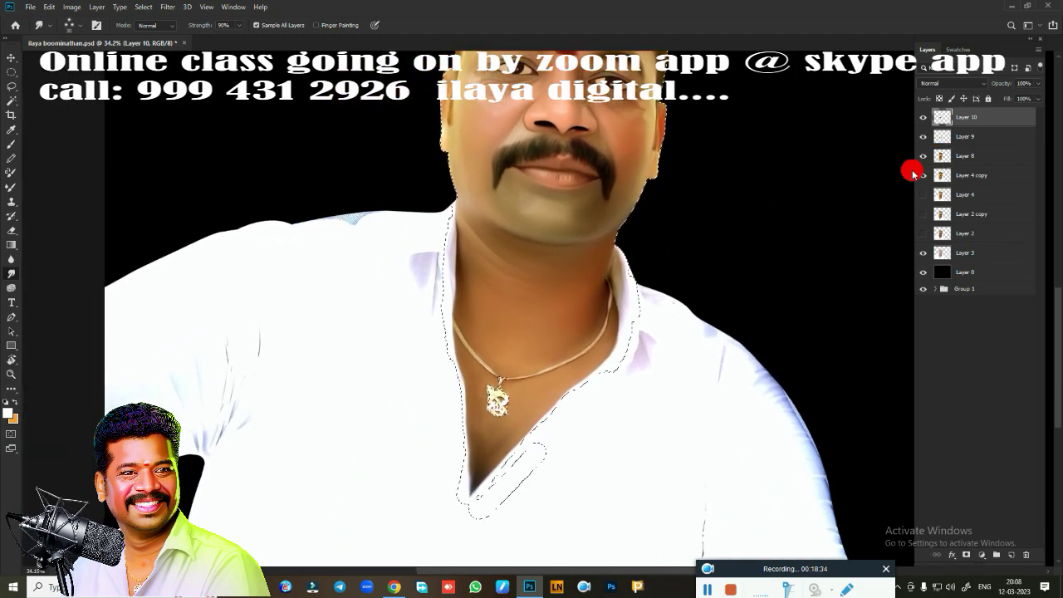
scroll(384, 279, up, 2)
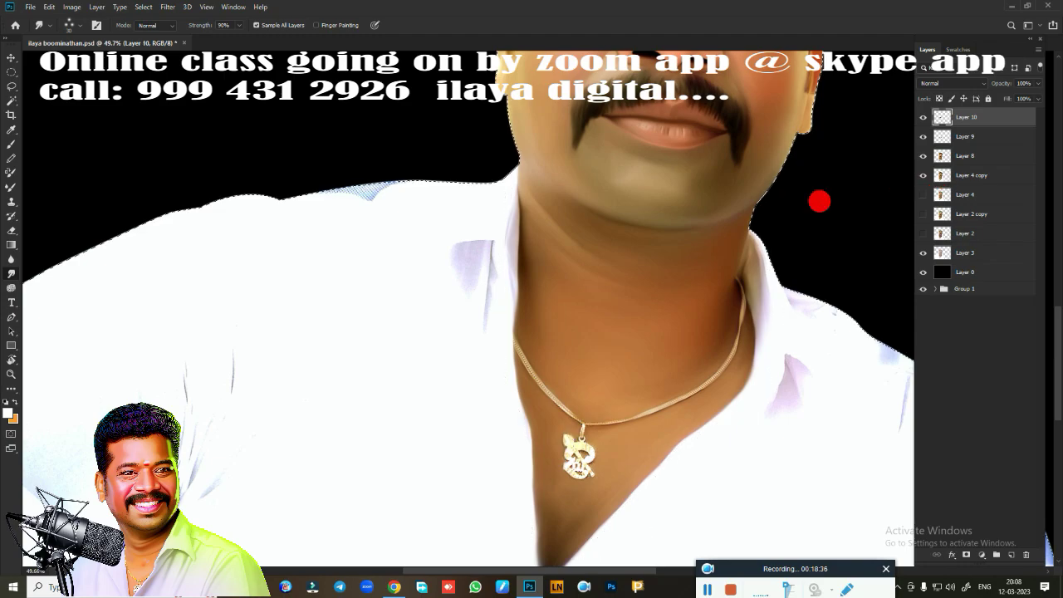
drag(408, 304, 443, 342)
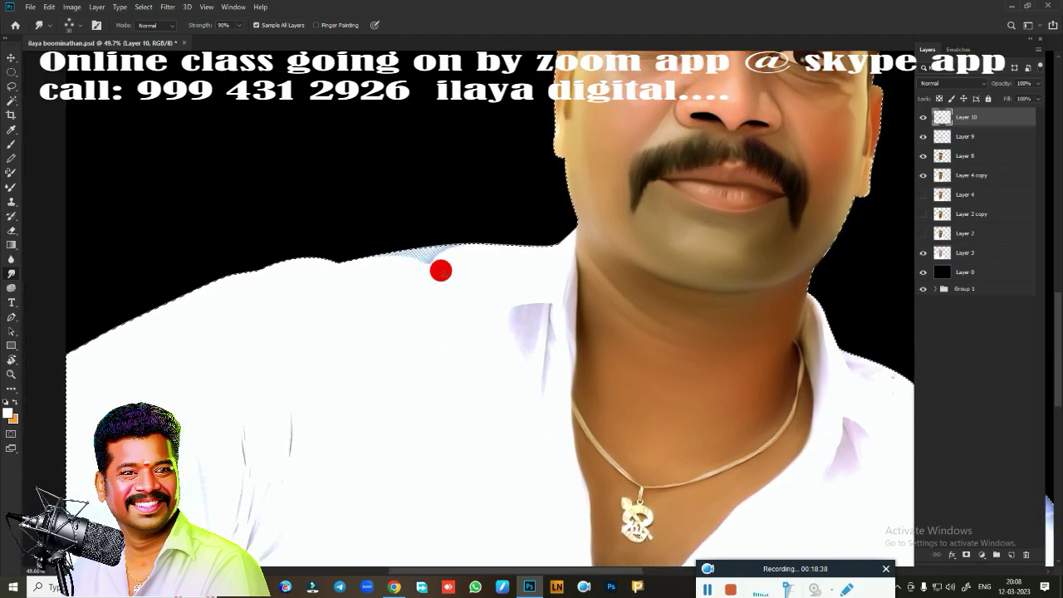
right_click(361, 254)
click(479, 456)
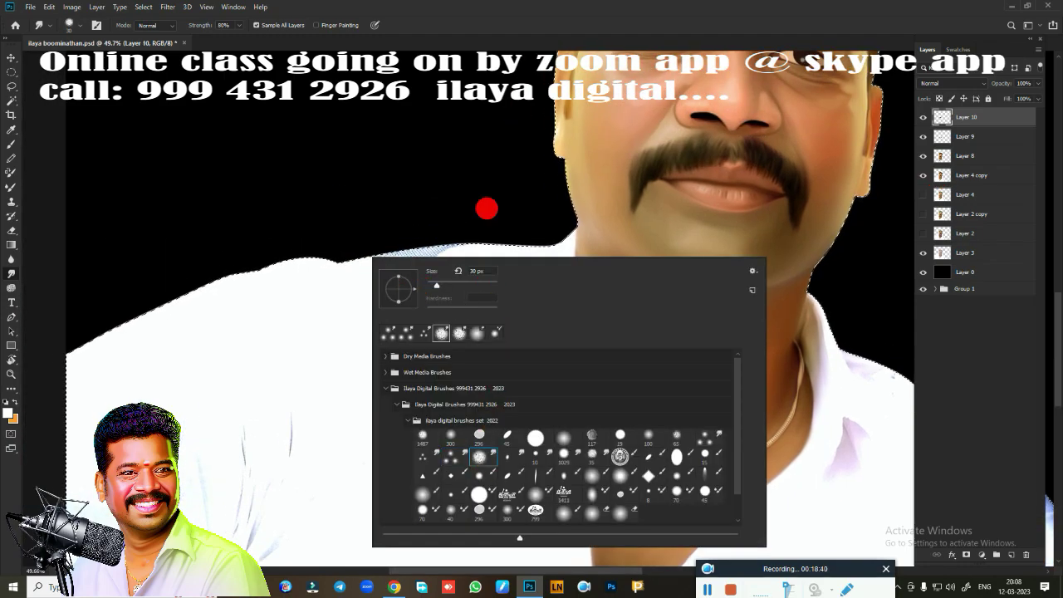
click(503, 46)
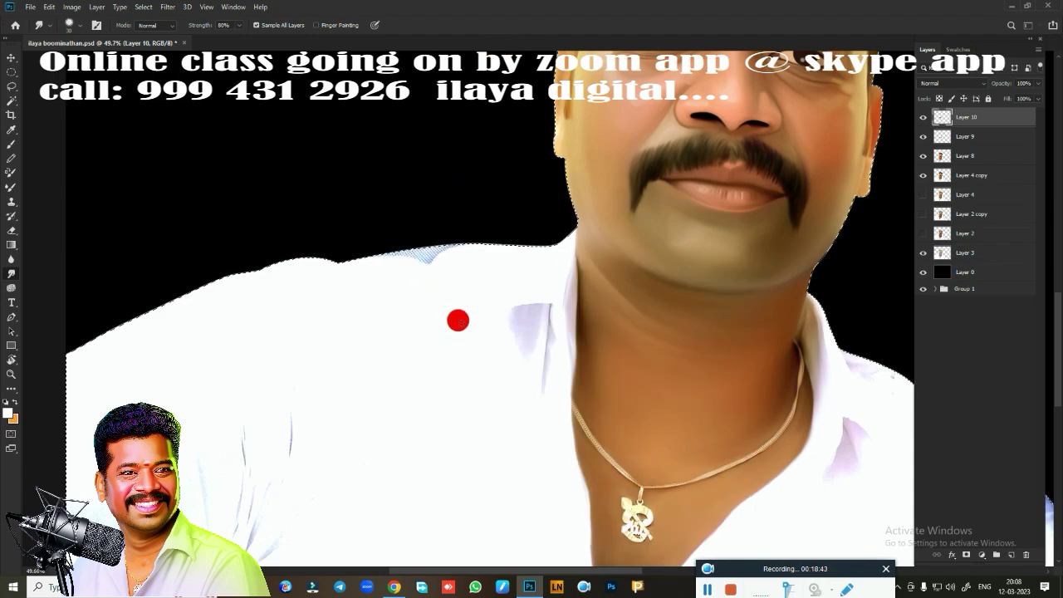
drag(444, 301, 404, 263)
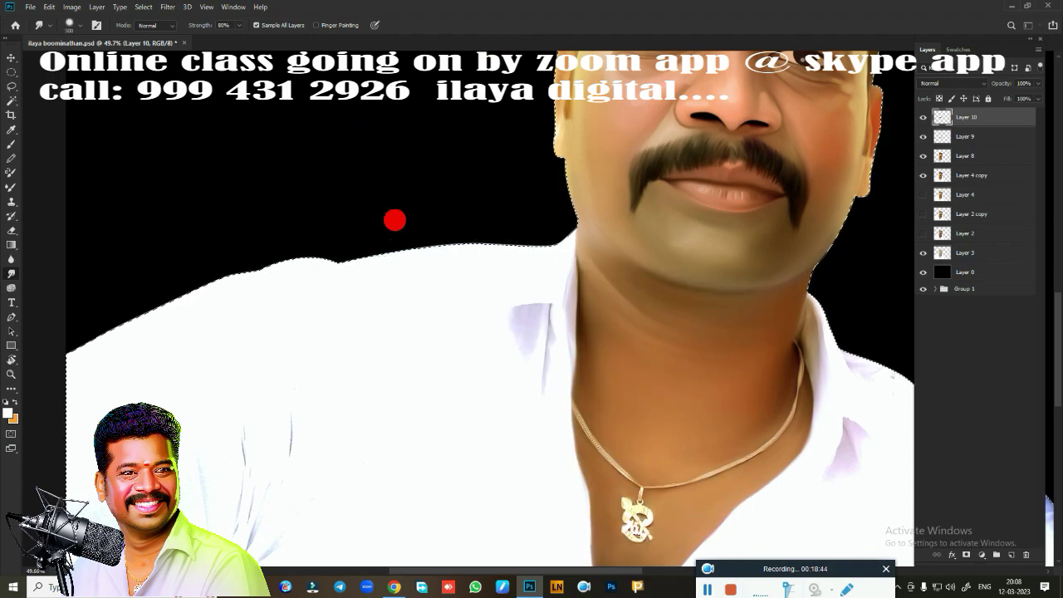
drag(523, 316, 531, 323)
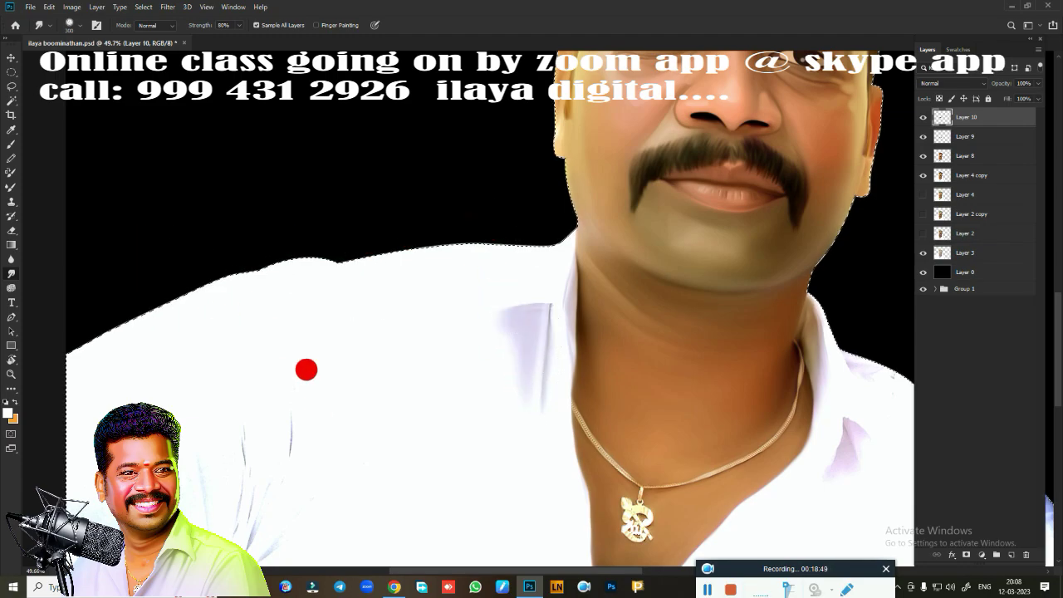
Smudge out the upper shirt wrinkles and smooth the edges from collar to both shoulders.
drag(306, 369, 391, 133)
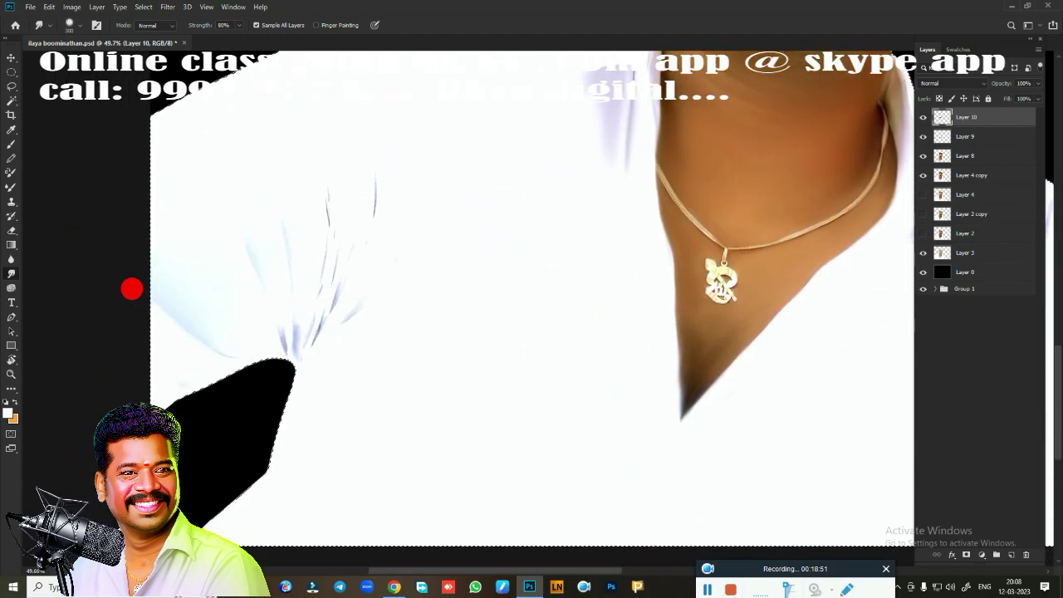
mouse_move(196, 260)
mouse_down()
mouse_move(325, 178)
mouse_move(88, 450)
mouse_up()
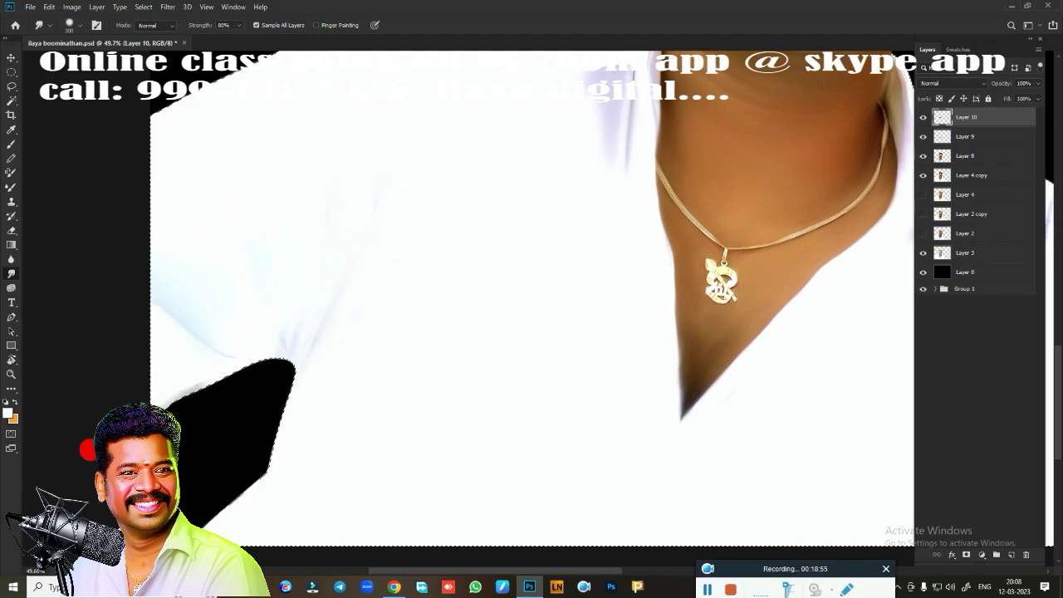
drag(377, 427, 93, 361)
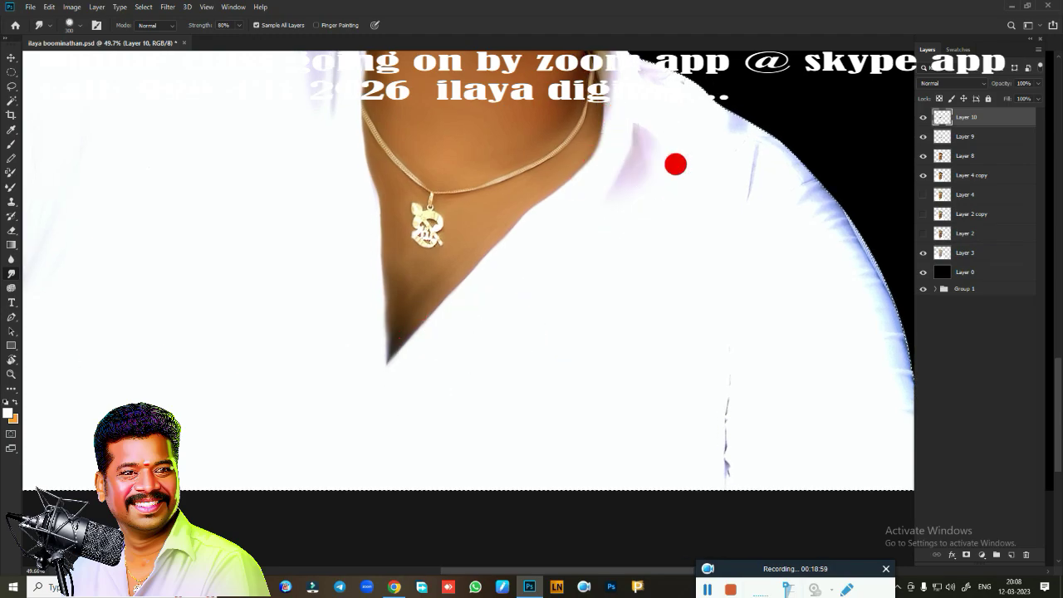
drag(697, 477, 557, 539)
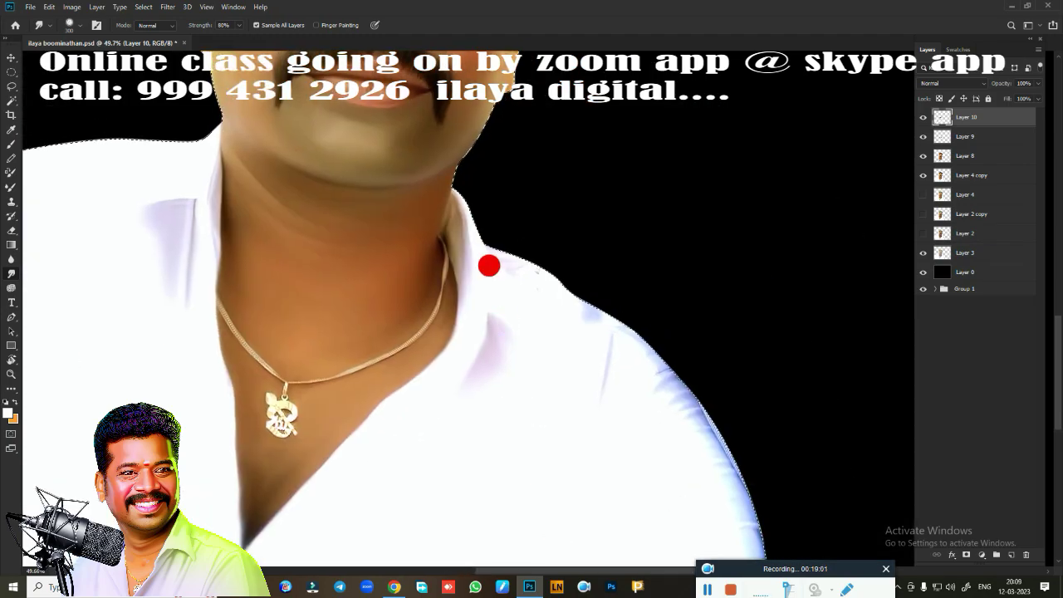
mouse_move(489, 265)
mouse_down()
mouse_move(643, 367)
mouse_move(670, 406)
mouse_move(735, 429)
mouse_up()
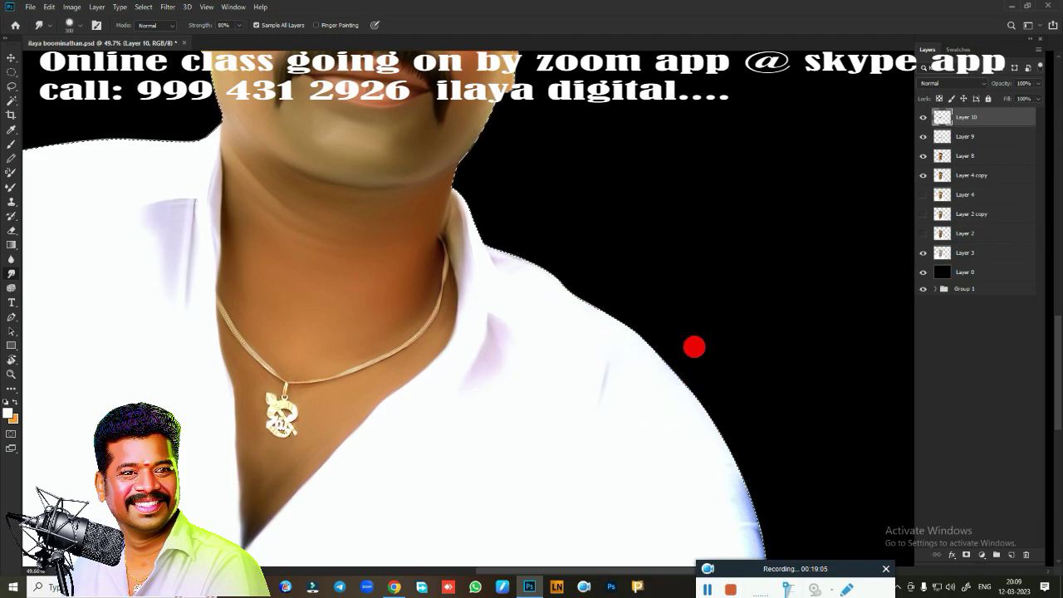
mouse_move(694, 347)
mouse_down()
mouse_move(653, 344)
mouse_move(577, 240)
mouse_up()
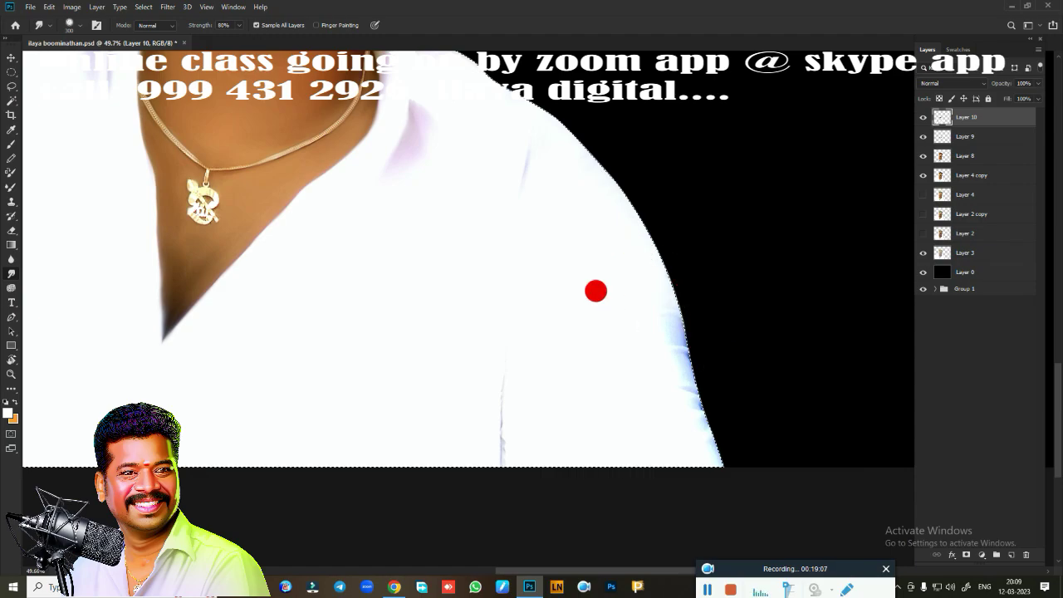
drag(596, 290, 645, 385)
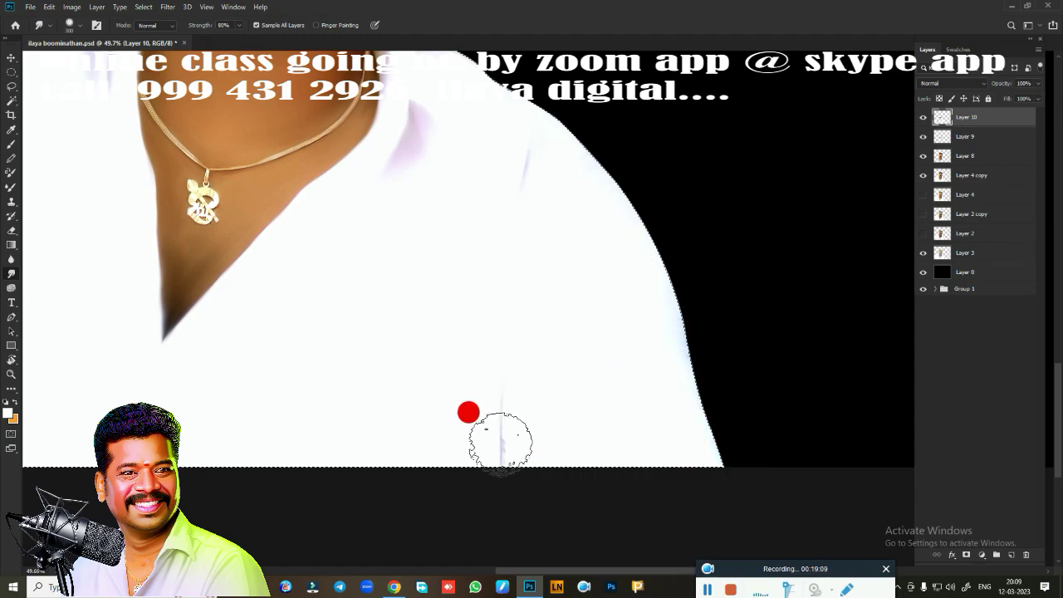
drag(307, 320, 468, 449)
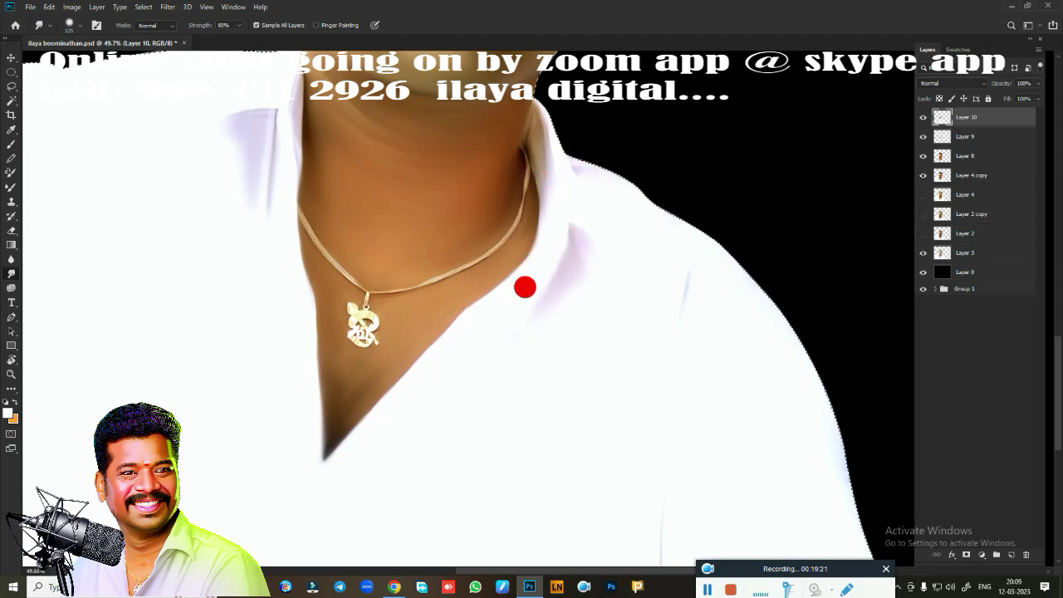
scroll(547, 340, down, 4)
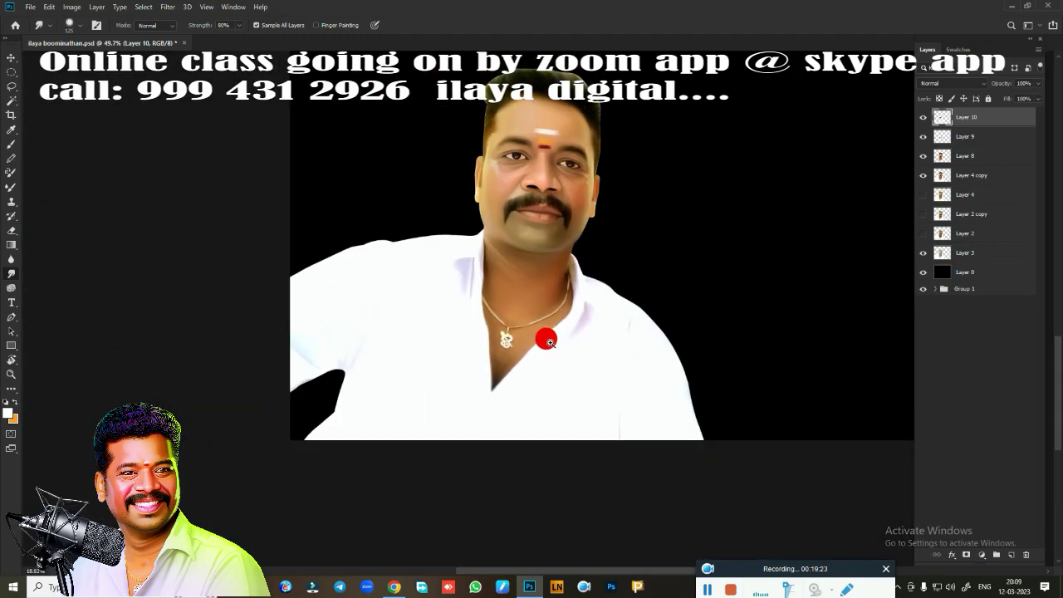
scroll(585, 319, up, 1)
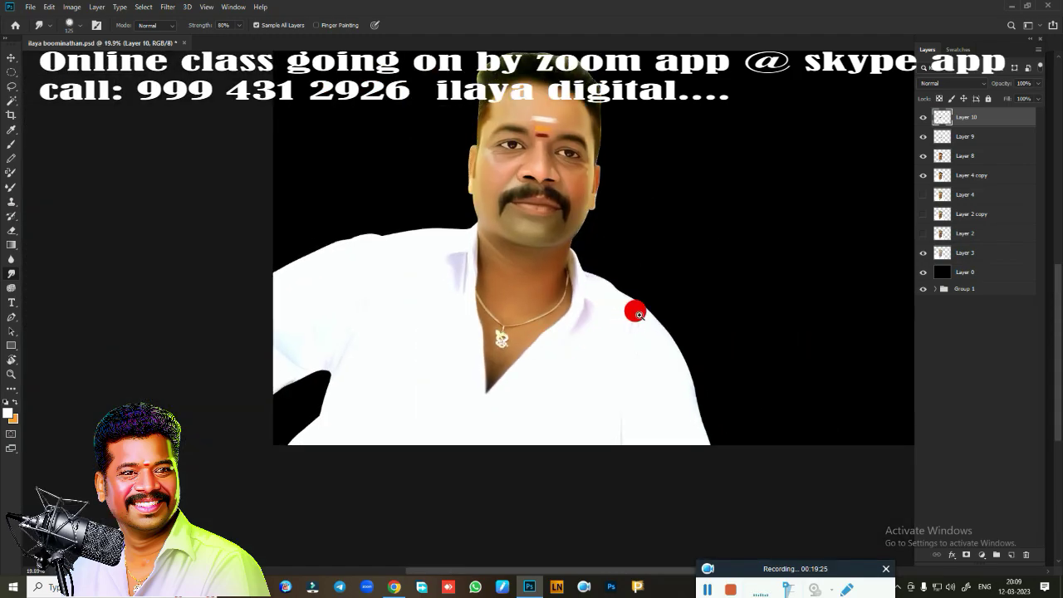
scroll(637, 314, down, 2)
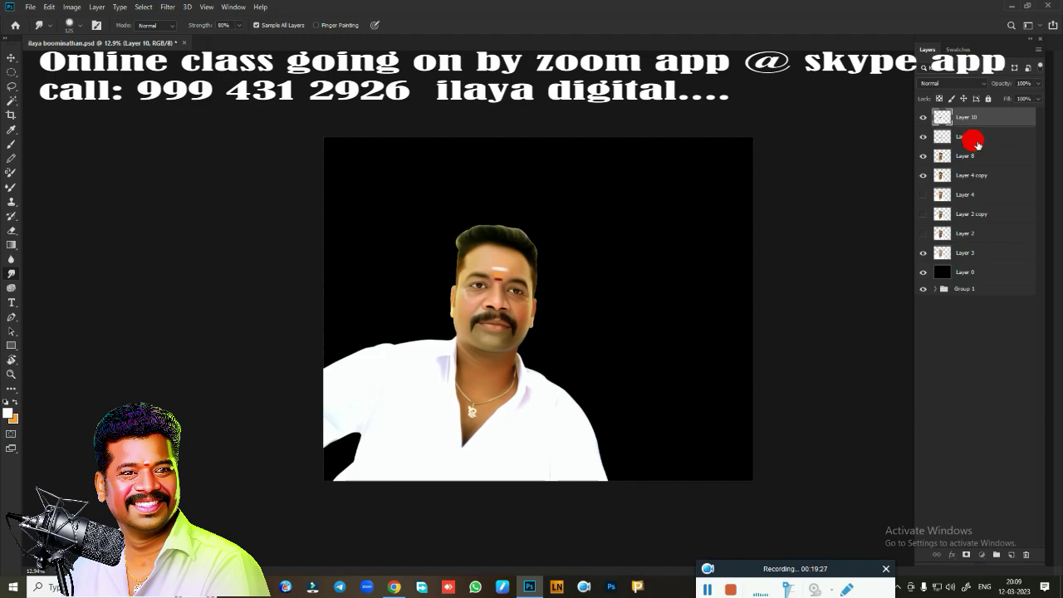
Merge Layers 9 and 8 into Layer 10 and save the document.
ctrl+click(977, 140)
ctrl+click(973, 158)
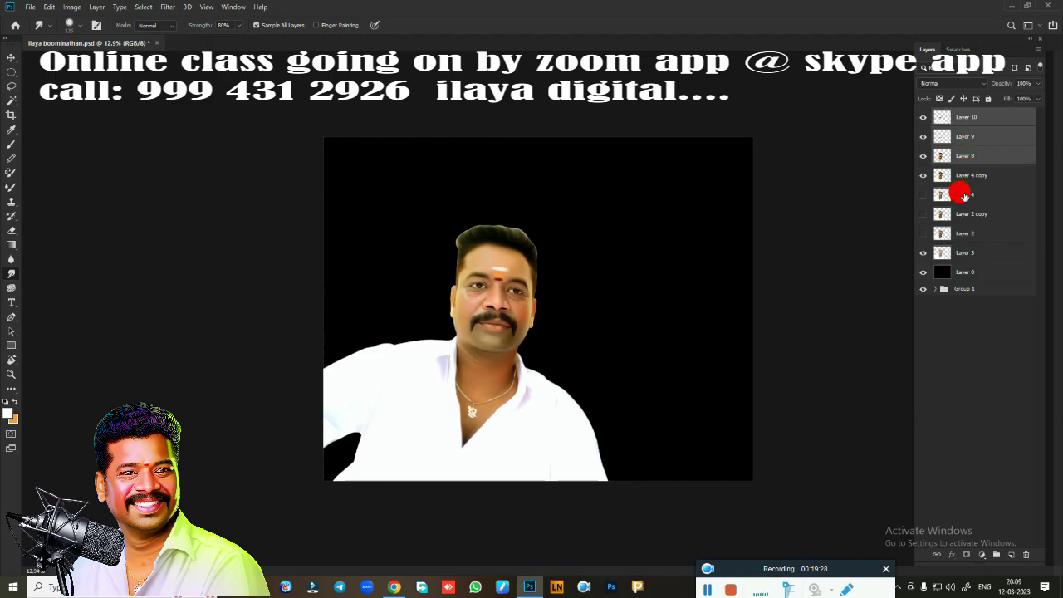
key(ctrl+e)
key(ctrl+s)
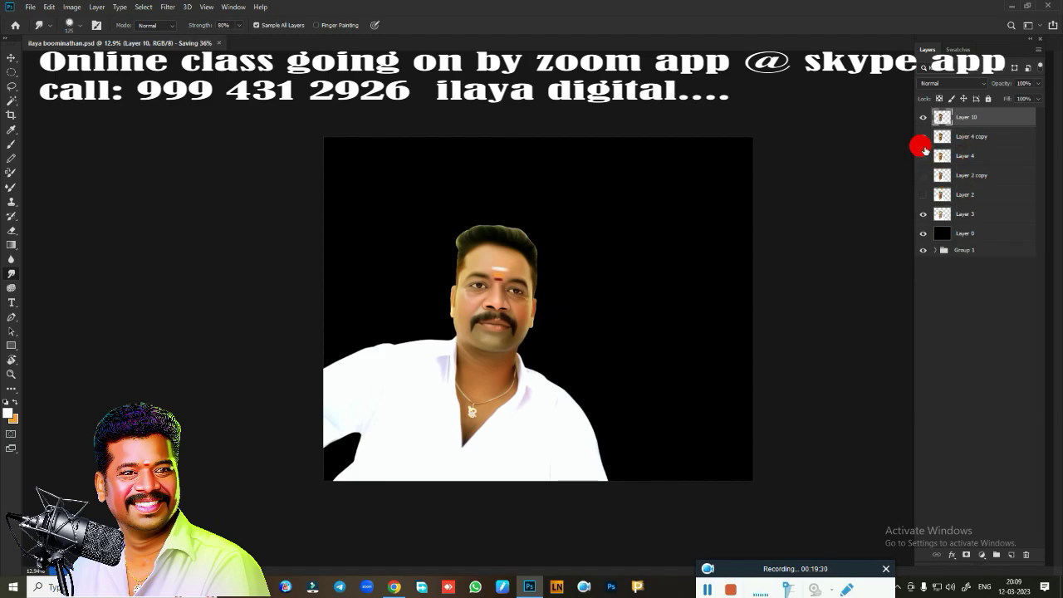
Merge Layer 4 copy into Layer 10 and toggle its visibility to compare with the original photo.
ctrl+click(977, 138)
key(ctrl+e)
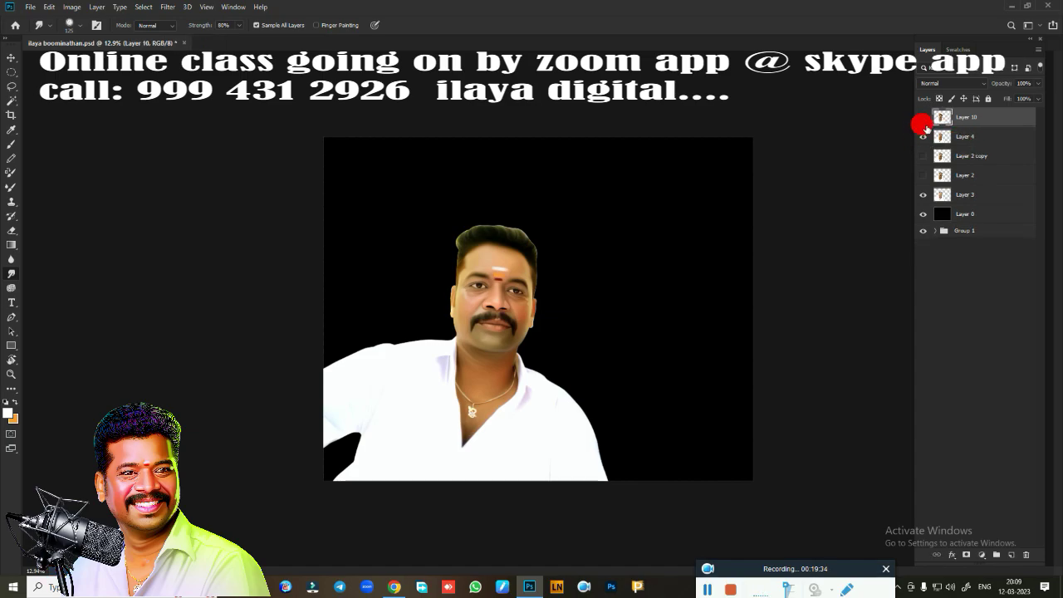
click(923, 121)
click(923, 121)
scroll(694, 254, up, 2)
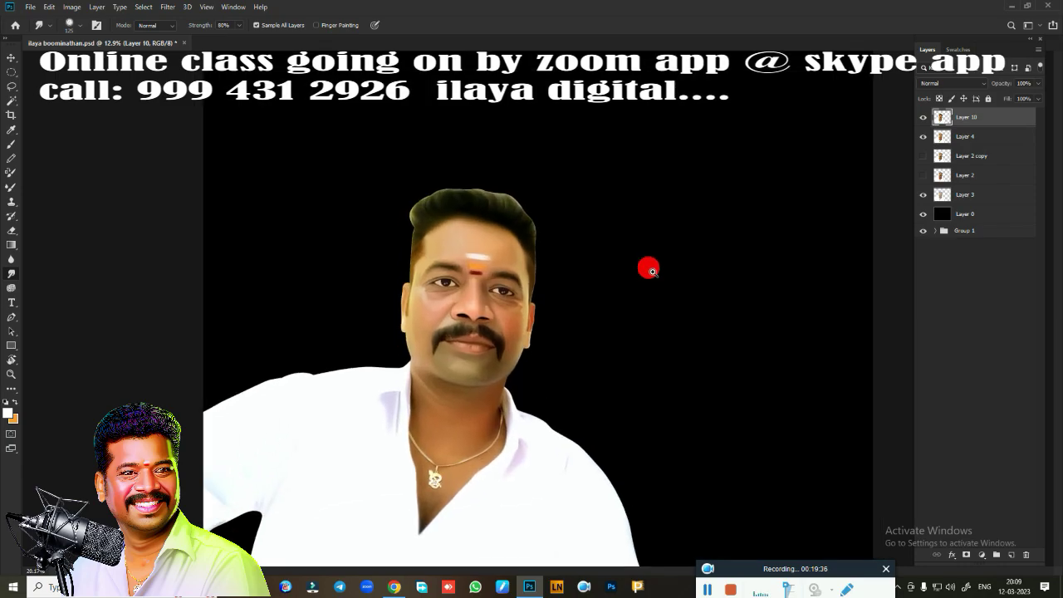
scroll(662, 237, up, 1)
scroll(661, 237, up, 1)
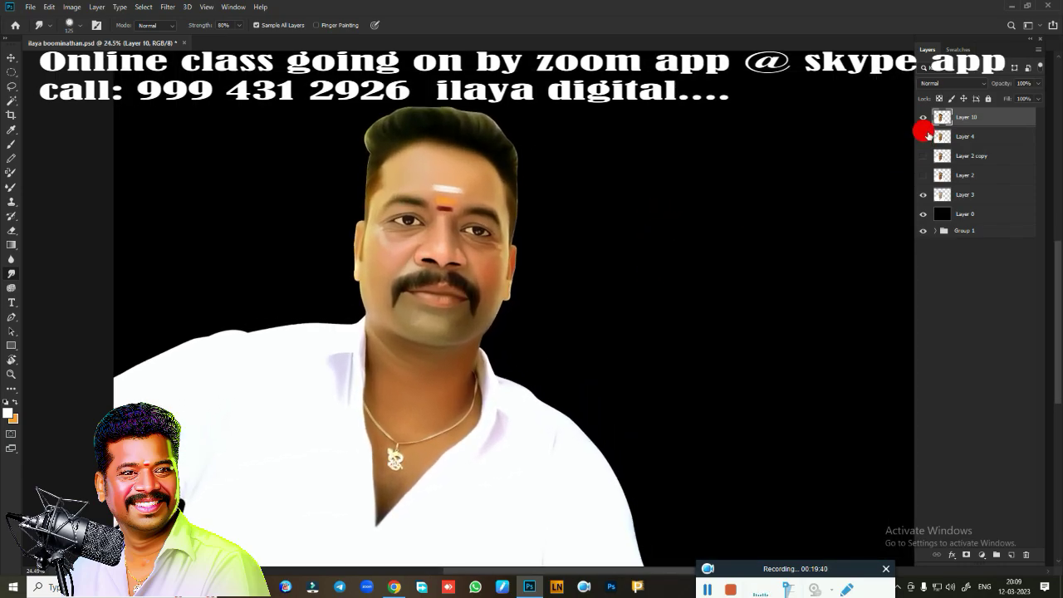
click(920, 121)
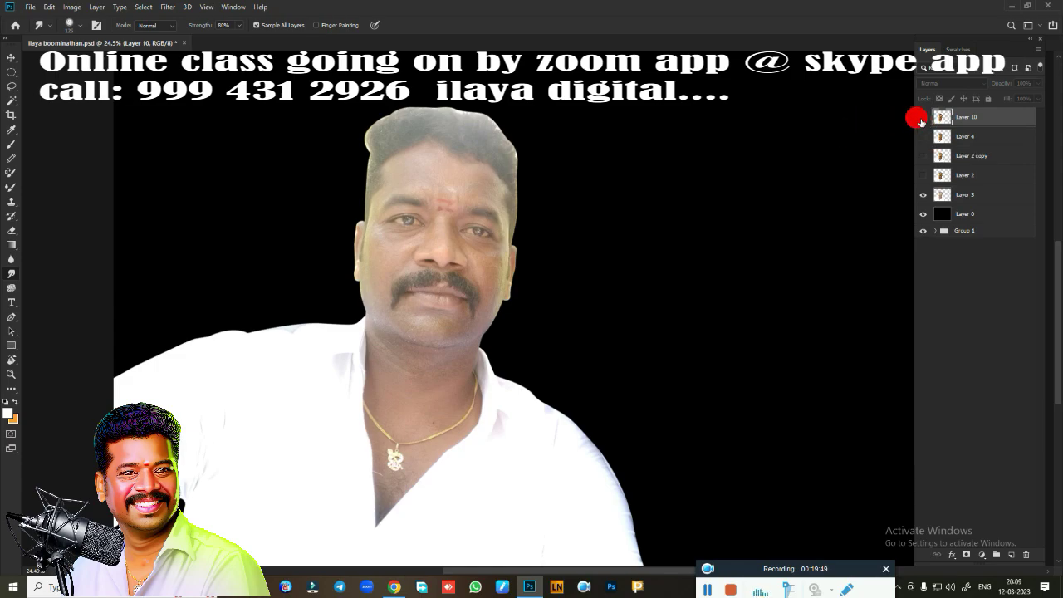
click(921, 117)
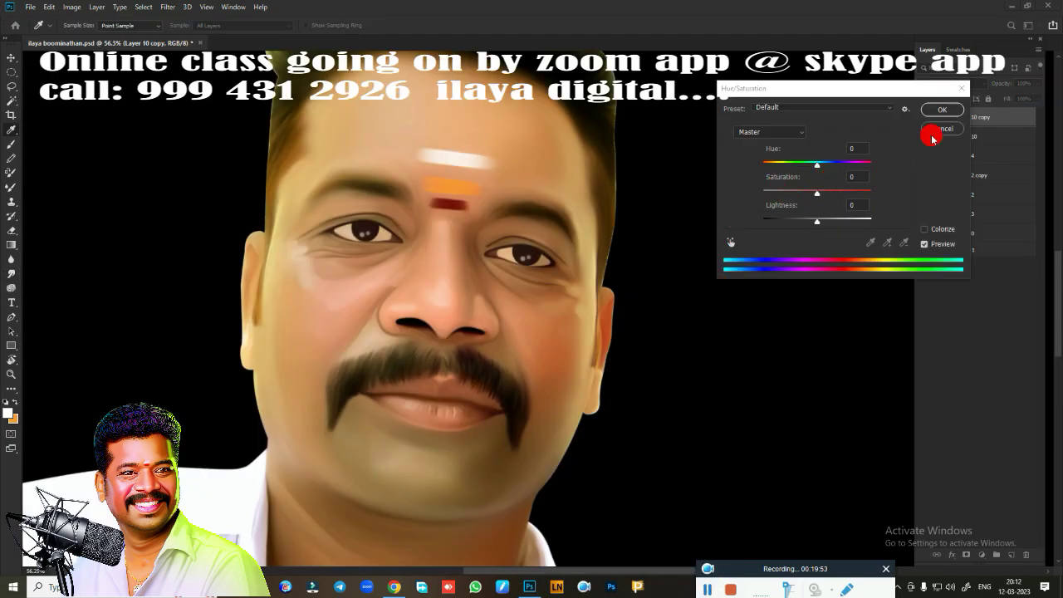
Cancel the pending Hue/Saturation dialog and make Layer 10 visible again.
click(932, 131)
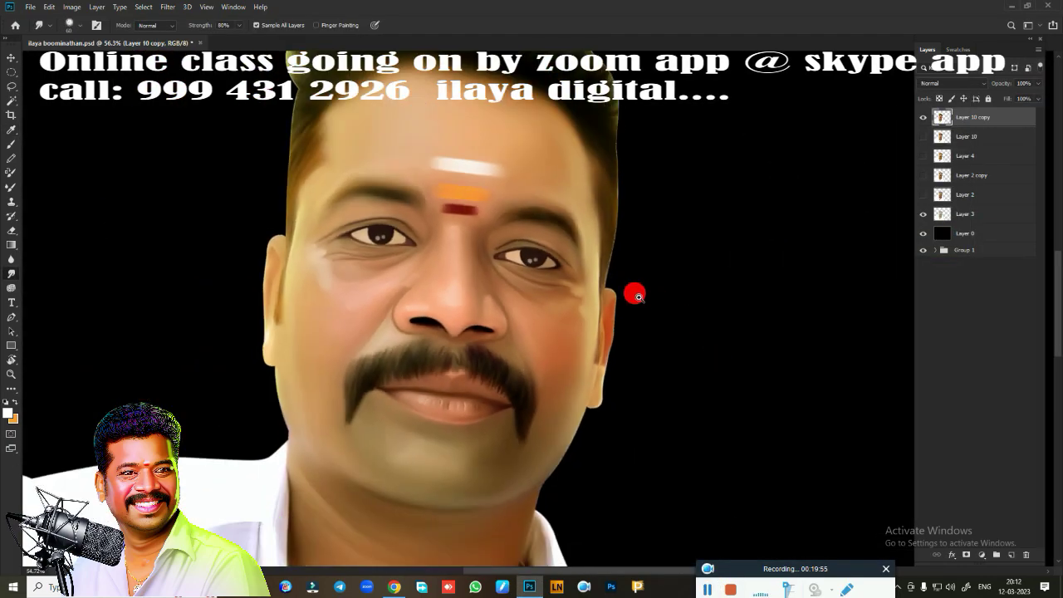
scroll(638, 296, down, 1)
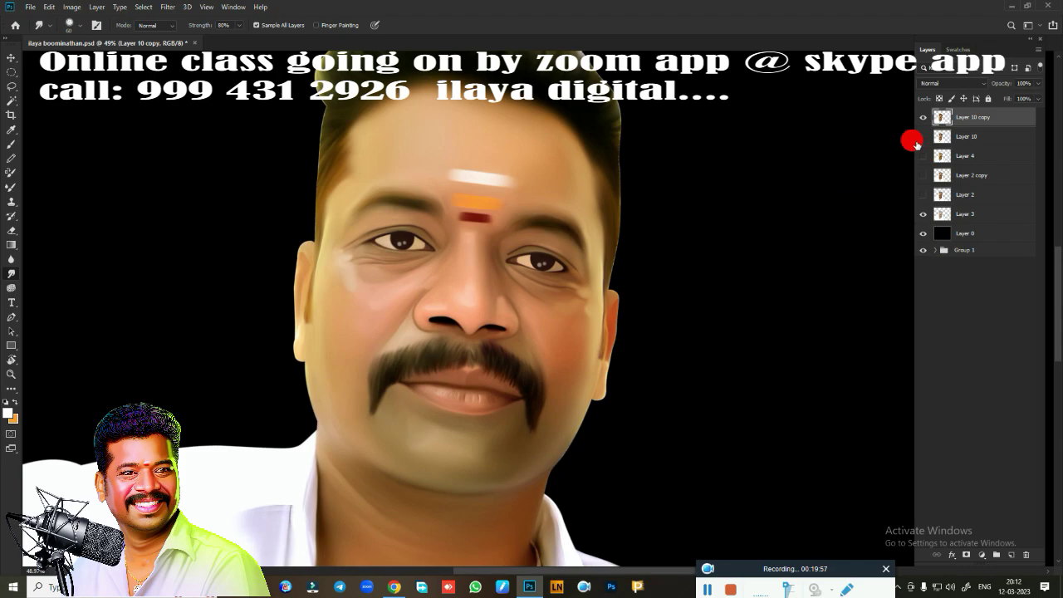
click(922, 136)
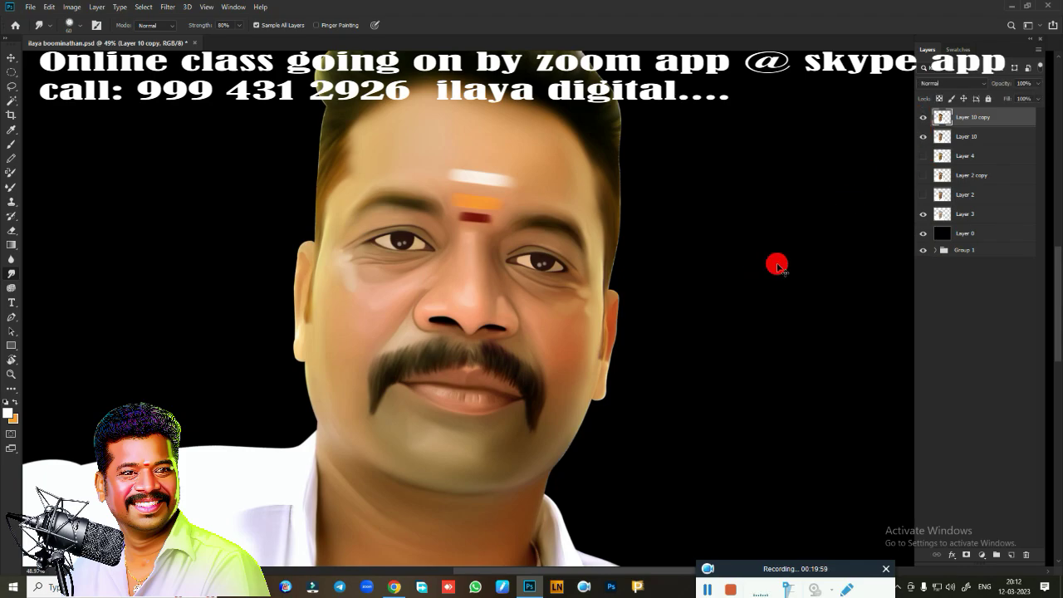
Apply Hue/Saturation with Hue 2 and Saturation +18 to the layer.
key(ctrl+u)
drag(821, 197, 831, 196)
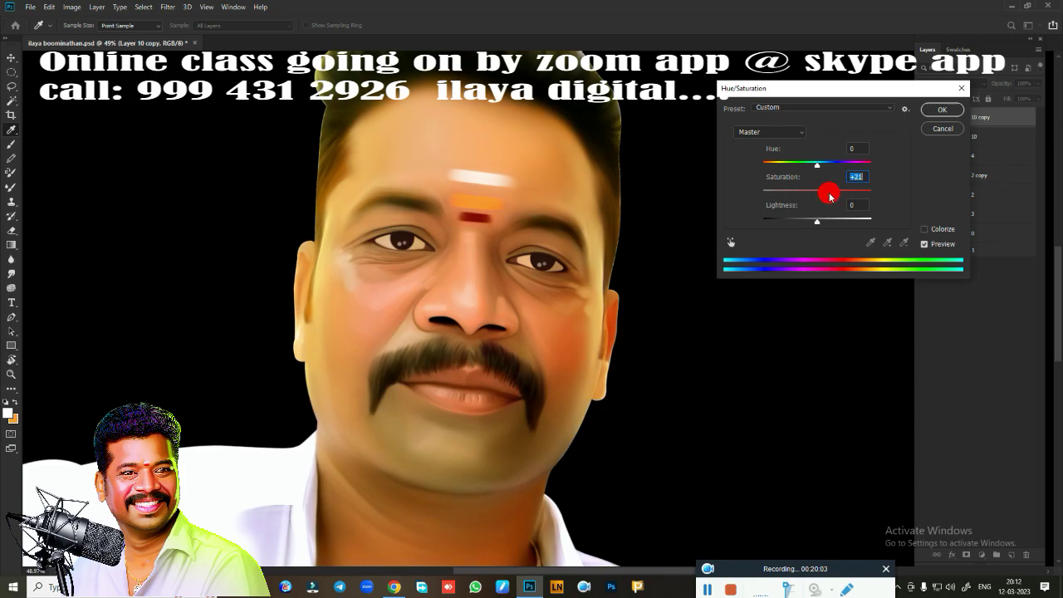
drag(813, 165, 819, 165)
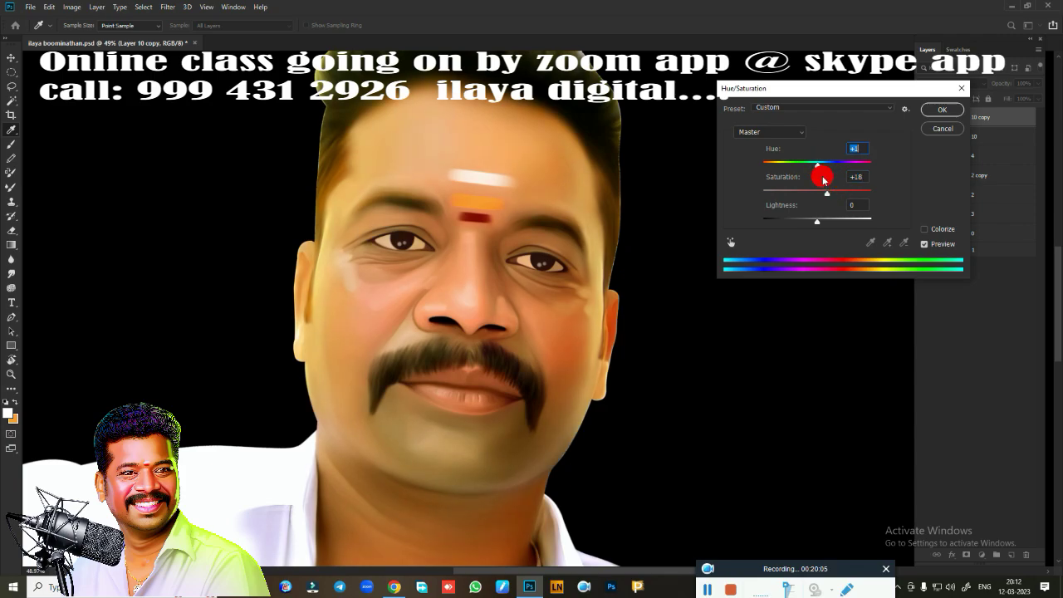
text(2)
click(942, 109)
scroll(704, 267, down, 3)
scroll(700, 249, down, 1)
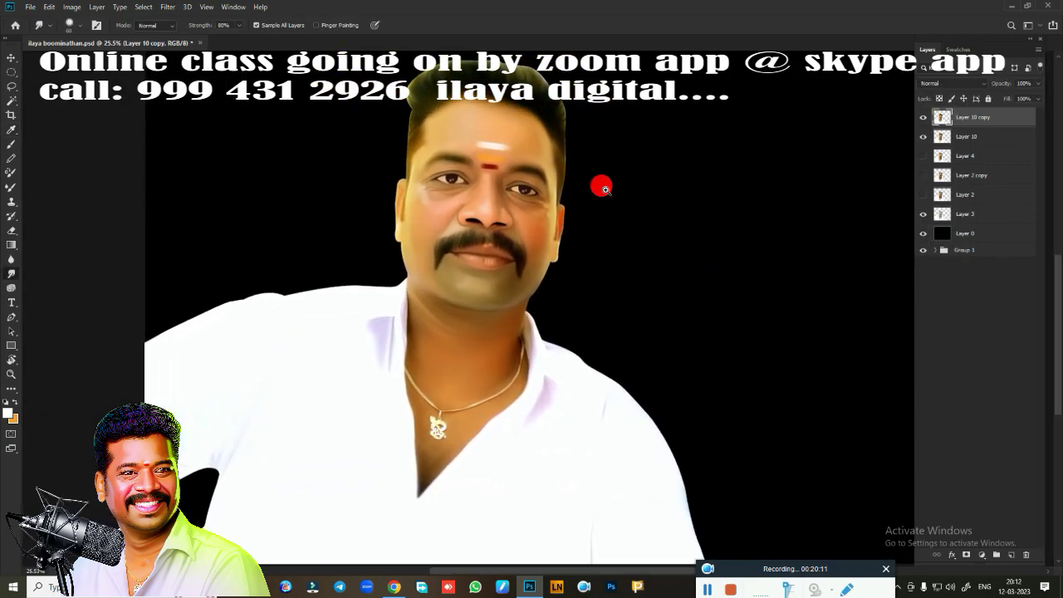
key(alt+i)
In Selective Color, set Yellows' Yellow to -53% and add a little Cyan to the Reds.
key(a)
key(s)
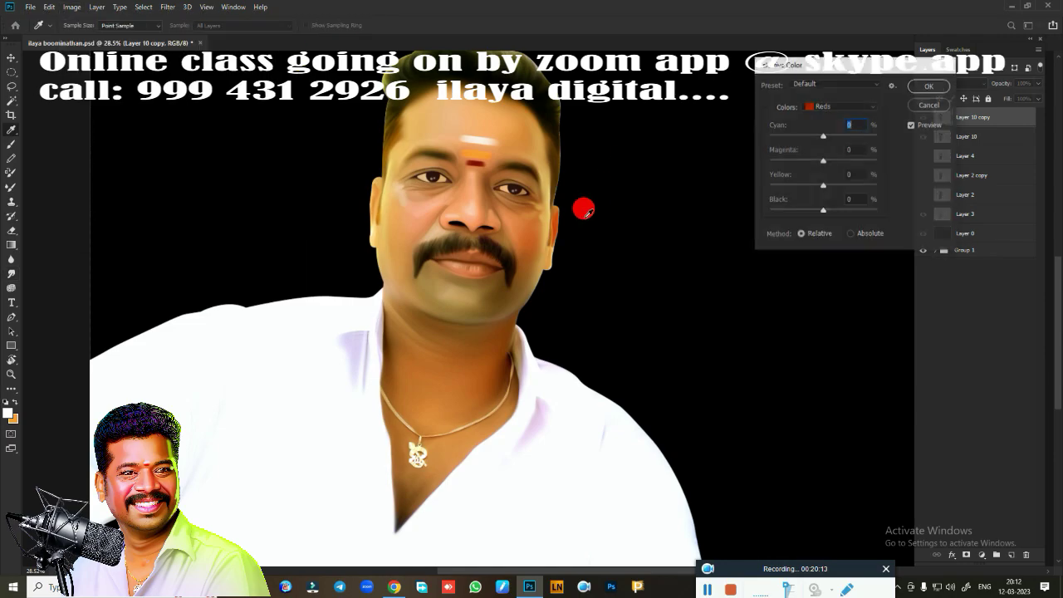
scroll(656, 258, up, 1)
scroll(656, 266, up, 1)
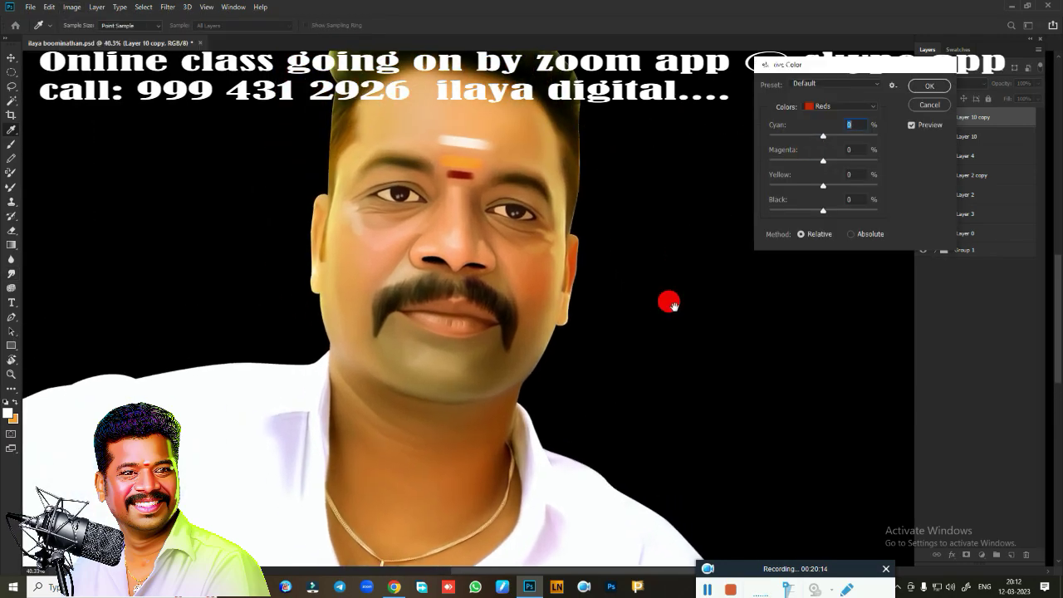
click(839, 106)
click(828, 126)
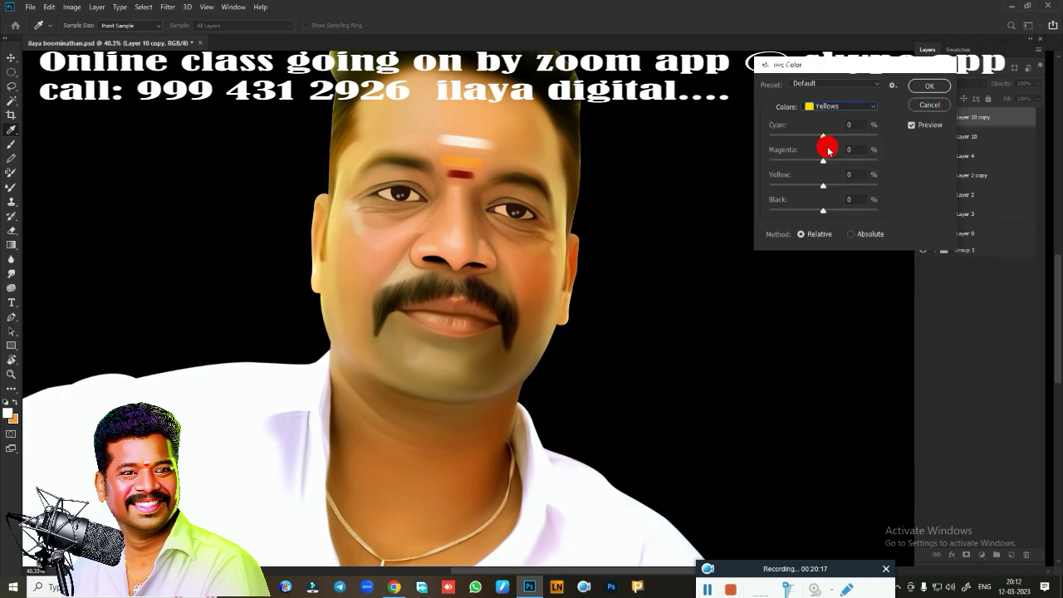
mouse_move(825, 189)
mouse_down()
mouse_move(794, 188)
mouse_move(813, 188)
mouse_up()
click(878, 106)
click(842, 110)
mouse_move(826, 141)
mouse_down()
mouse_move(855, 143)
mouse_move(797, 143)
mouse_move(826, 138)
mouse_up()
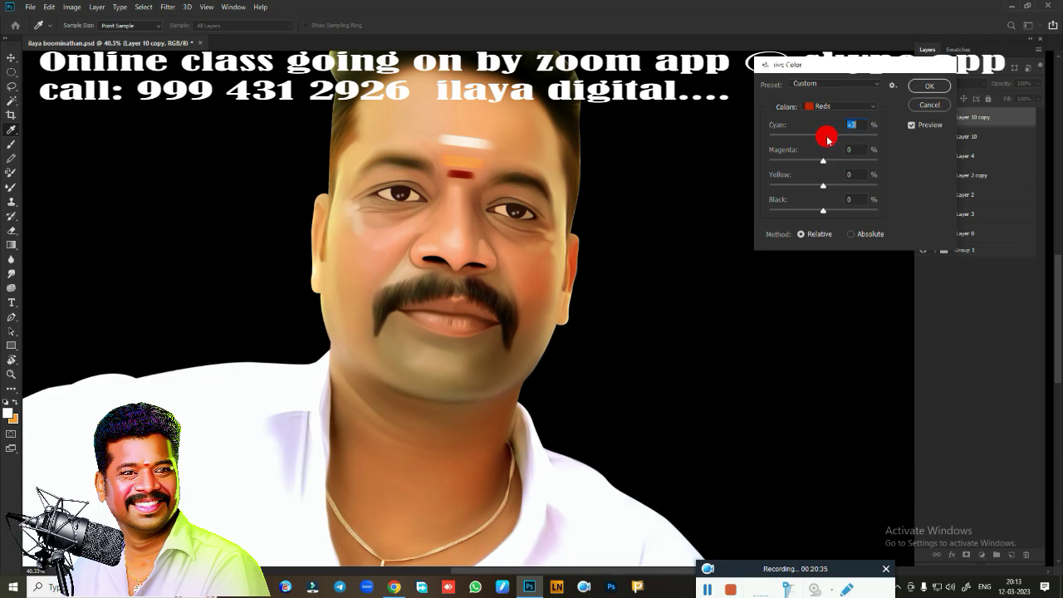
Apply the selective colour correction and toggle Layer 10 copy off and on to compare.
click(929, 88)
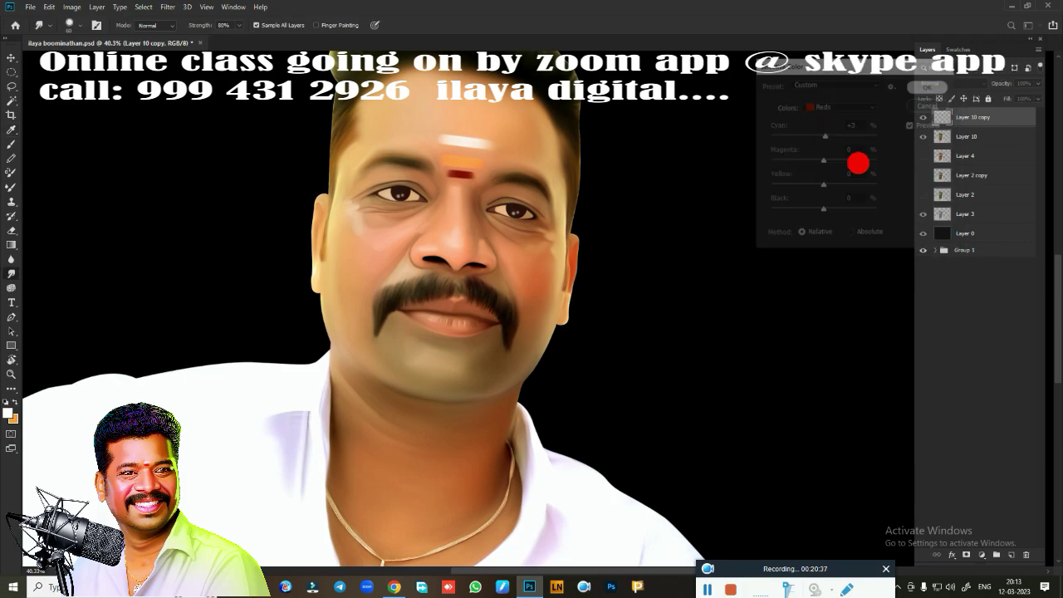
click(924, 118)
click(922, 117)
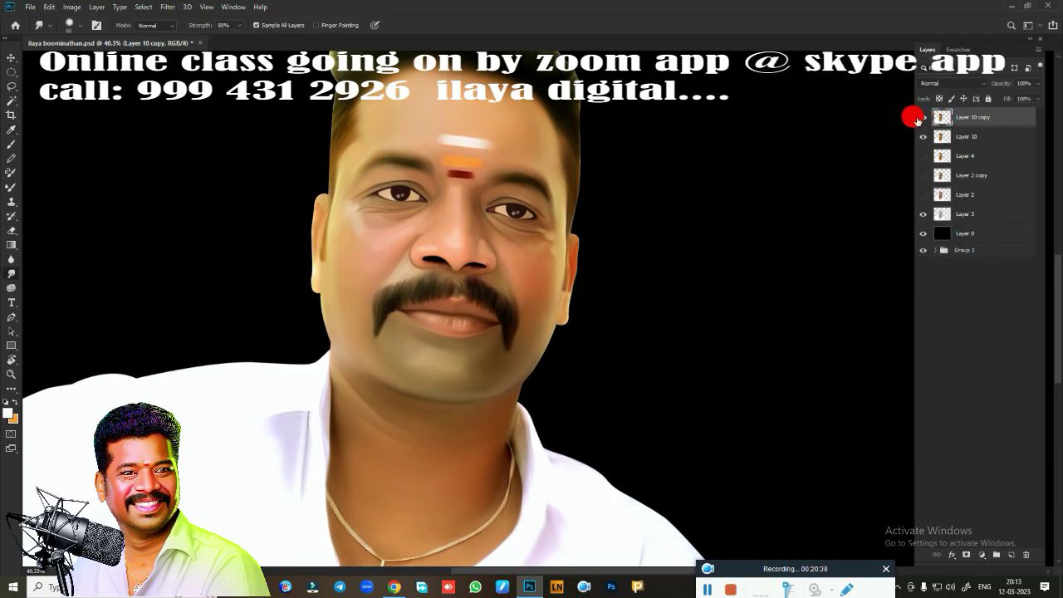
click(922, 117)
click(923, 117)
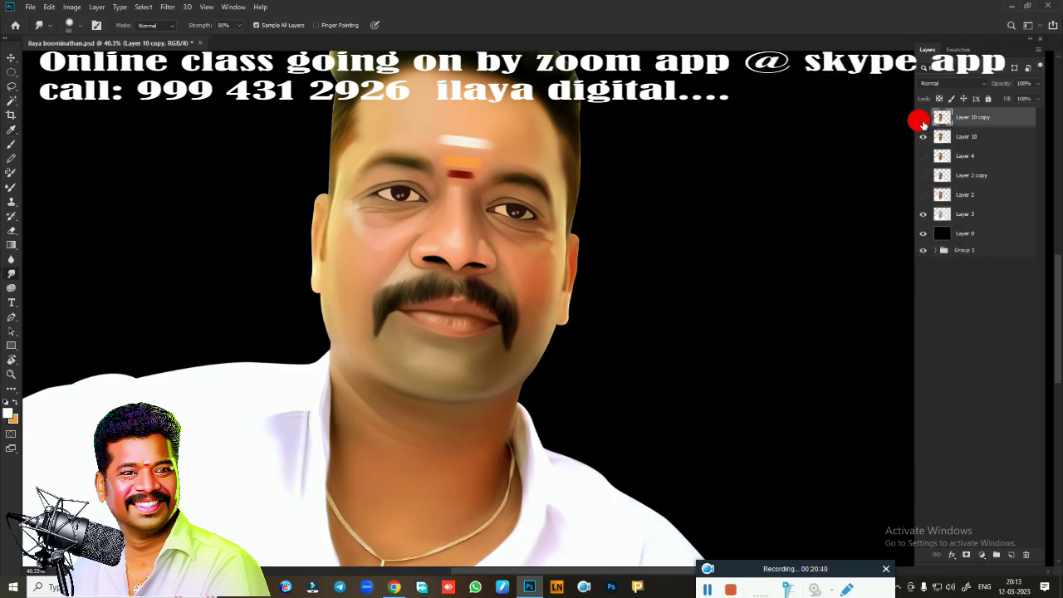
key(ctrl+b)
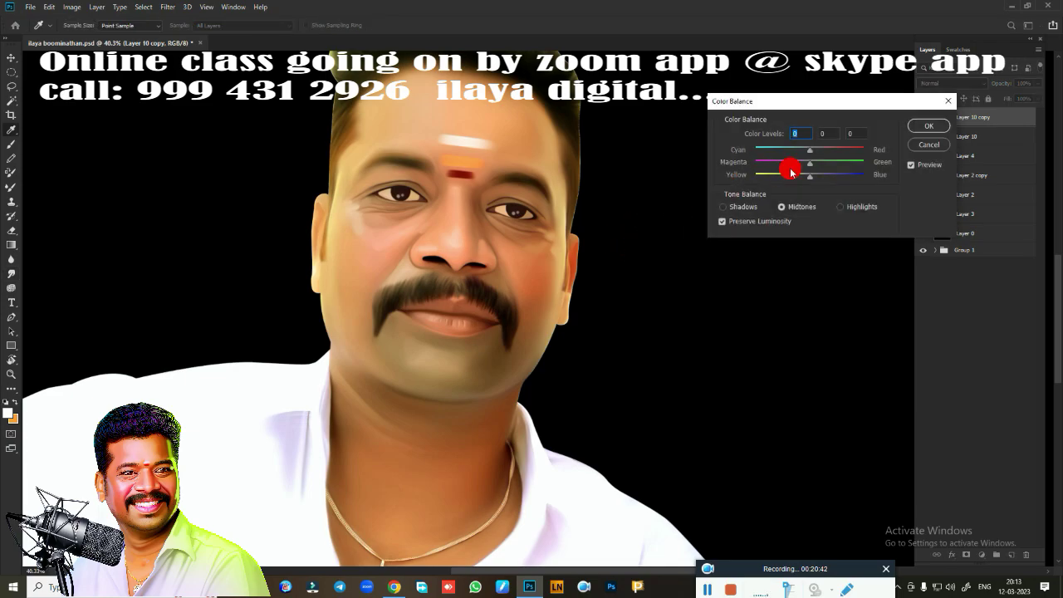
Apply a Color Balance shifting midtones slightly toward magenta and shadows toward yellow.
drag(809, 162, 817, 176)
click(839, 206)
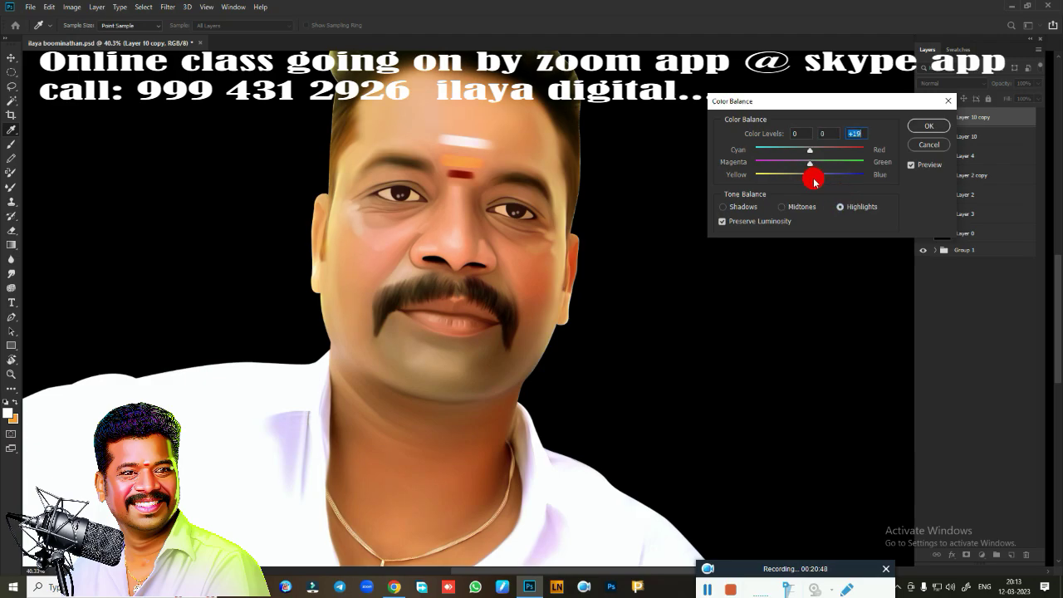
click(723, 207)
drag(806, 175, 805, 179)
click(917, 130)
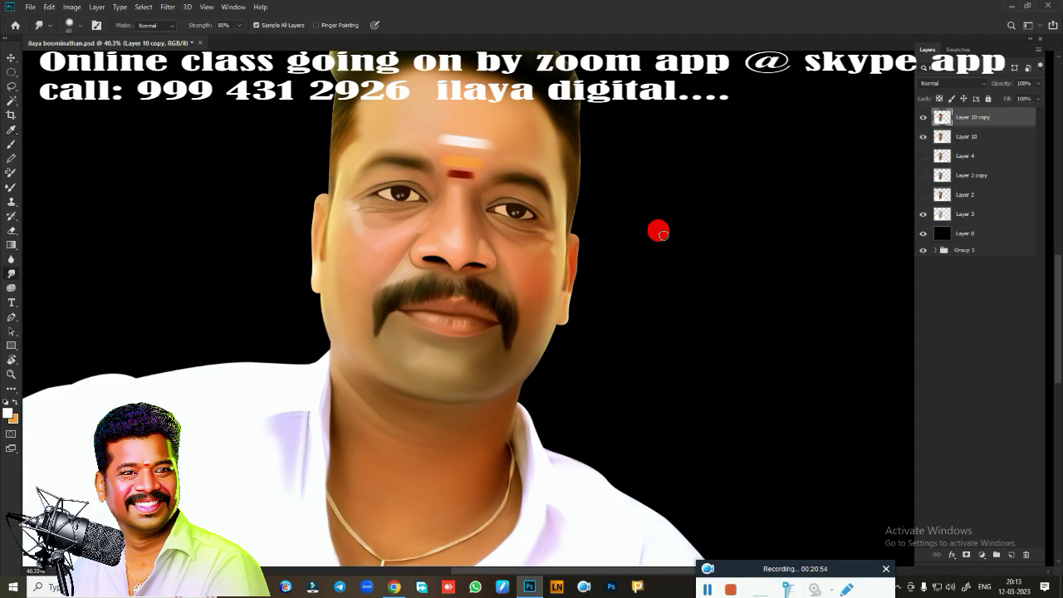
Save the colour-balanced portrait.
scroll(657, 230, down, 3)
scroll(656, 252, up, 2)
scroll(628, 278, up, 1)
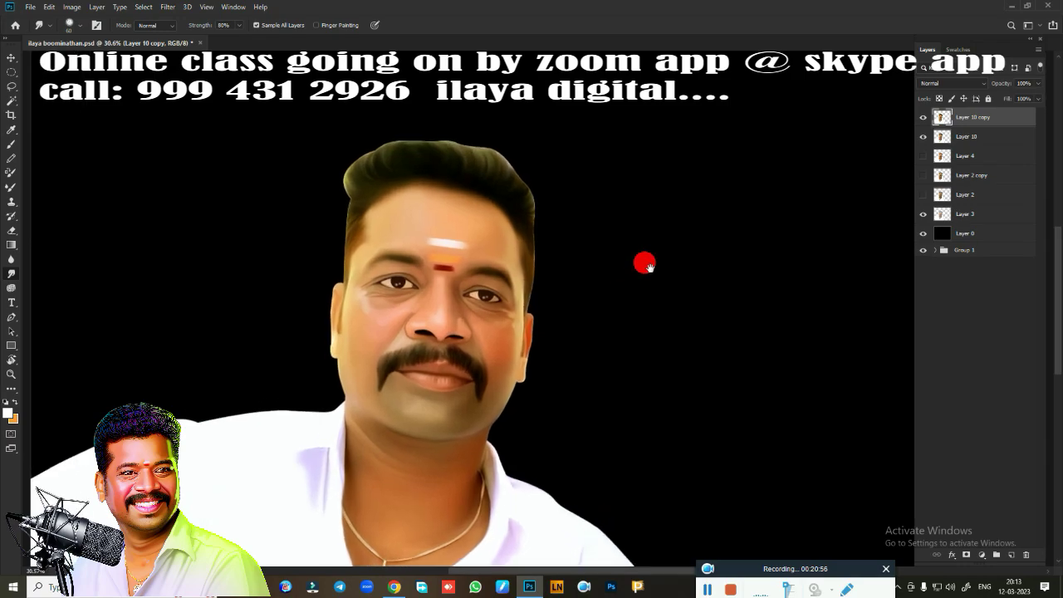
scroll(618, 288, up, 1)
scroll(648, 249, up, 1)
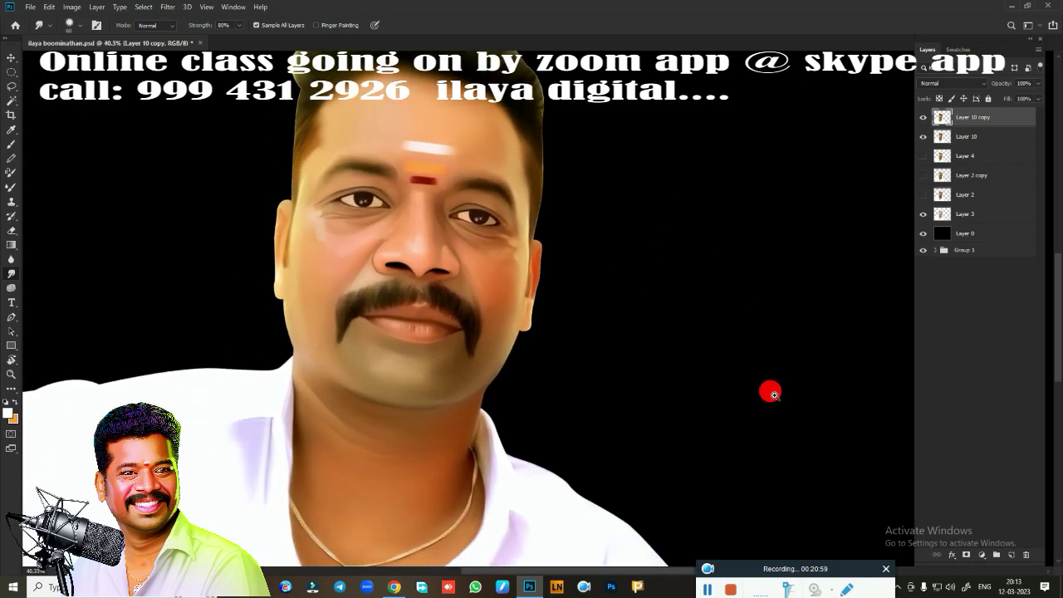
scroll(764, 383, down, 2)
key(ctrl+s)
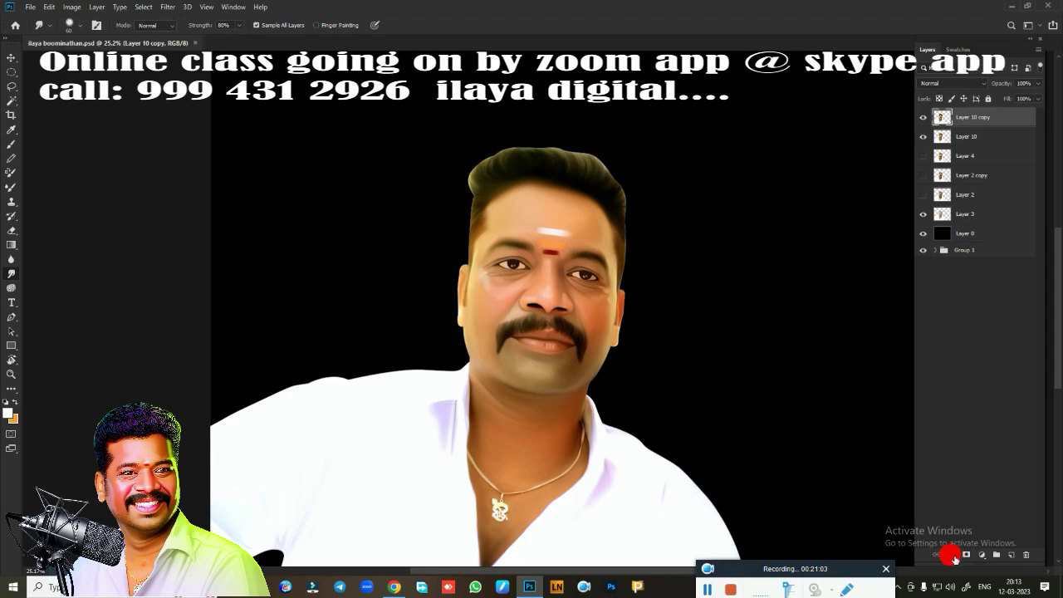
Add a Color Lookup adjustment layer and browse, then dismiss, the LUT file loading dialog.
click(954, 555)
click(981, 555)
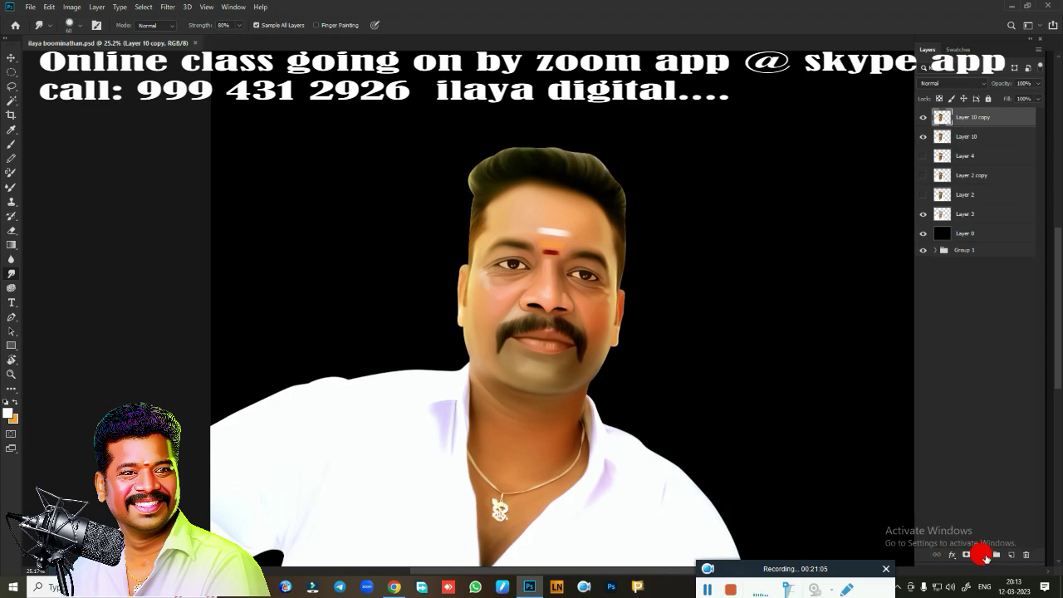
click(982, 554)
click(1009, 493)
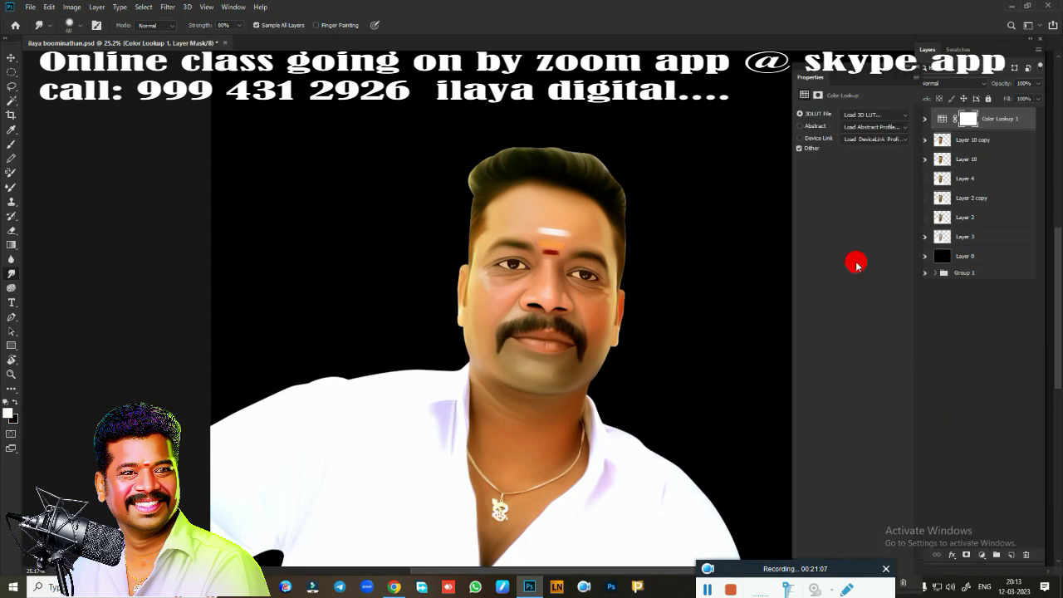
click(868, 117)
click(861, 166)
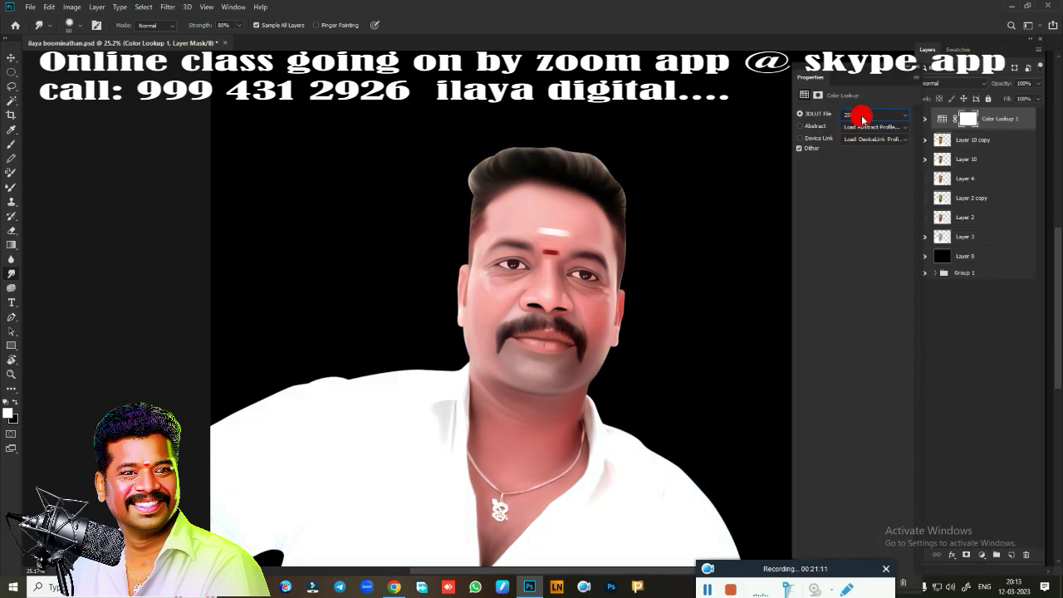
scroll(863, 118, down, 1)
scroll(863, 119, down, 1)
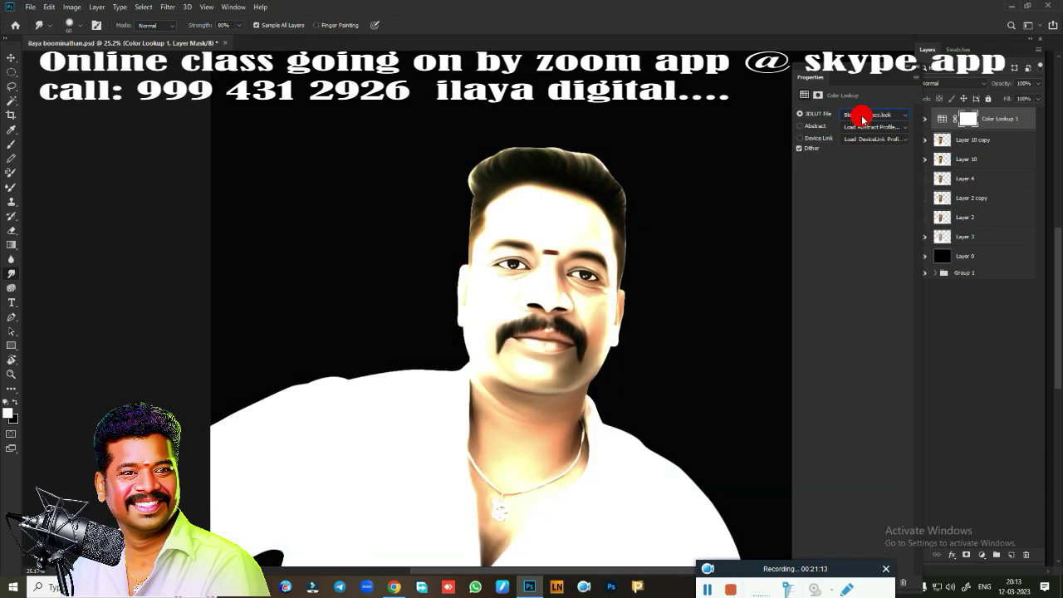
scroll(862, 119, down, 1)
scroll(863, 119, down, 1)
scroll(863, 119, down, 1)
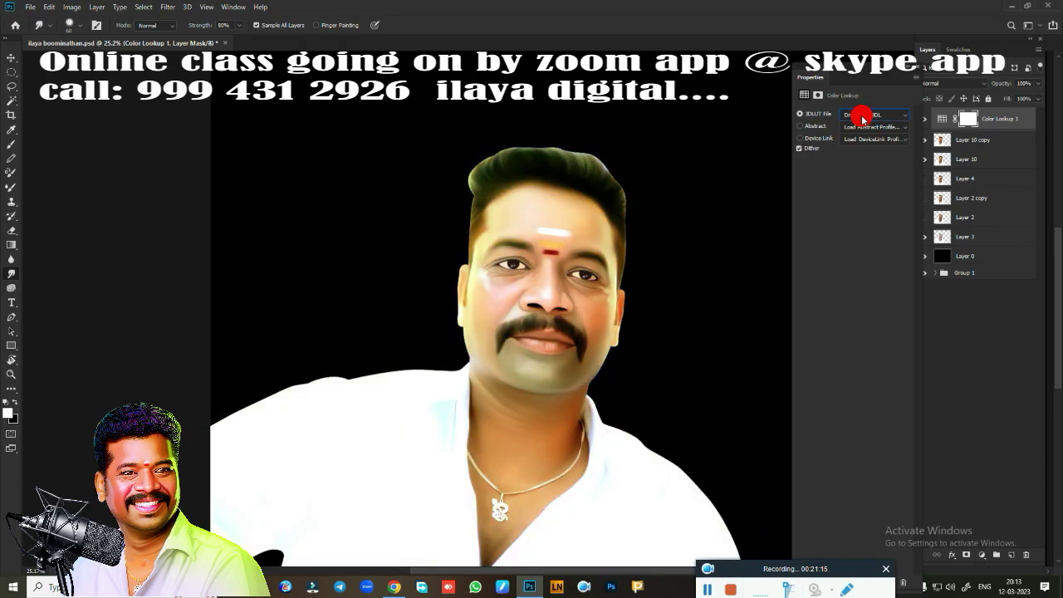
scroll(863, 119, down, 1)
scroll(862, 118, down, 1)
scroll(863, 118, down, 1)
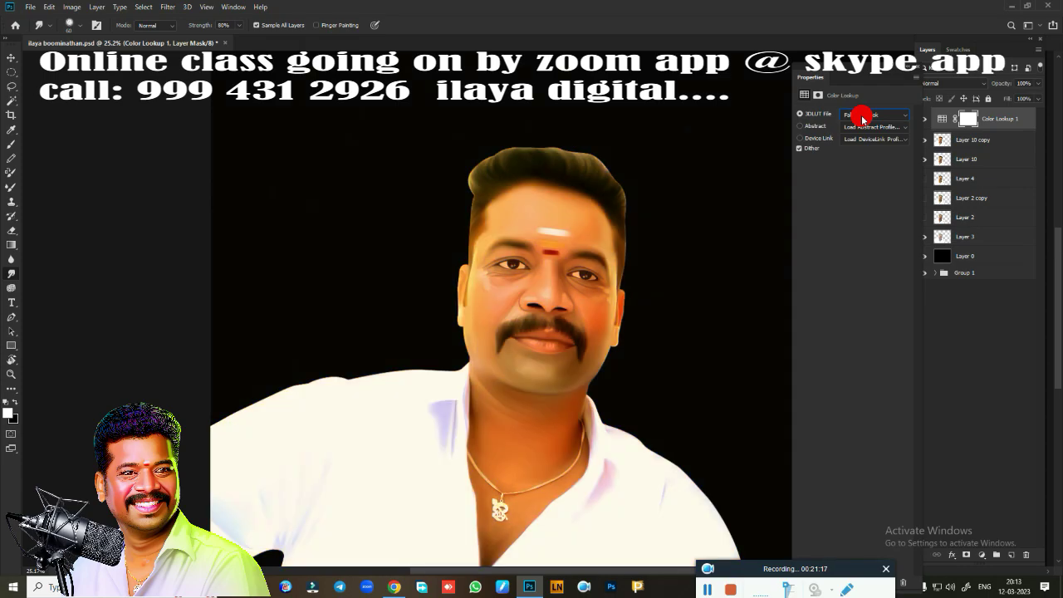
scroll(862, 118, down, 1)
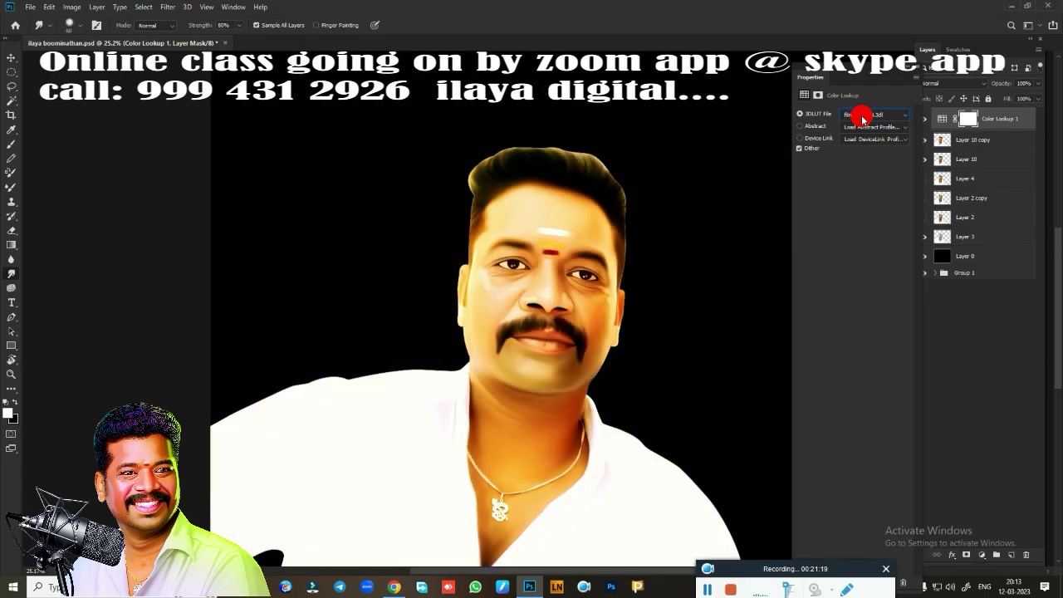
scroll(863, 119, down, 1)
scroll(863, 118, up, 1)
scroll(863, 119, up, 1)
scroll(863, 119, up, 1)
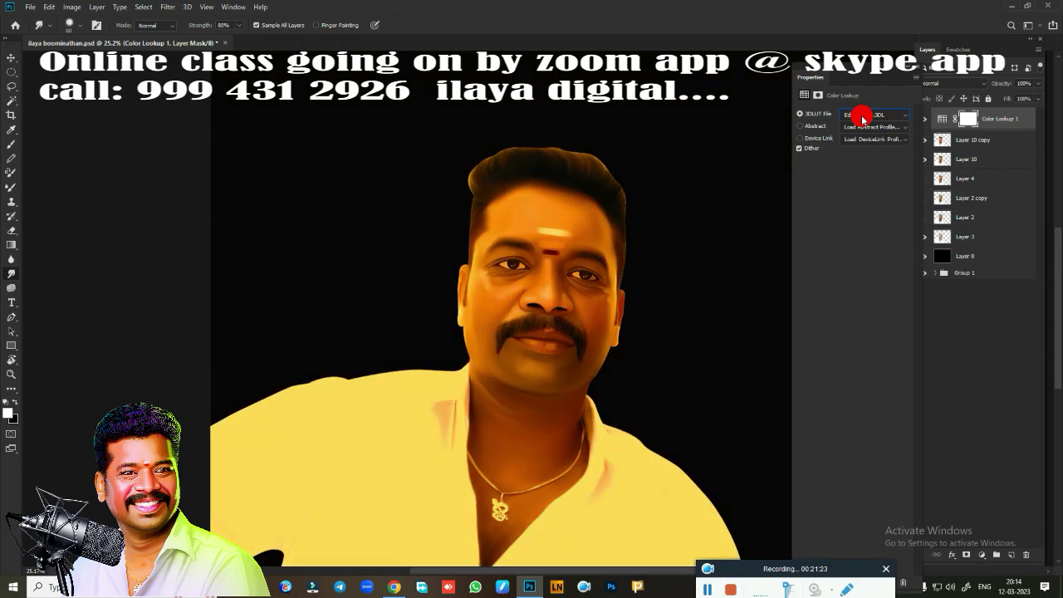
scroll(862, 118, up, 1)
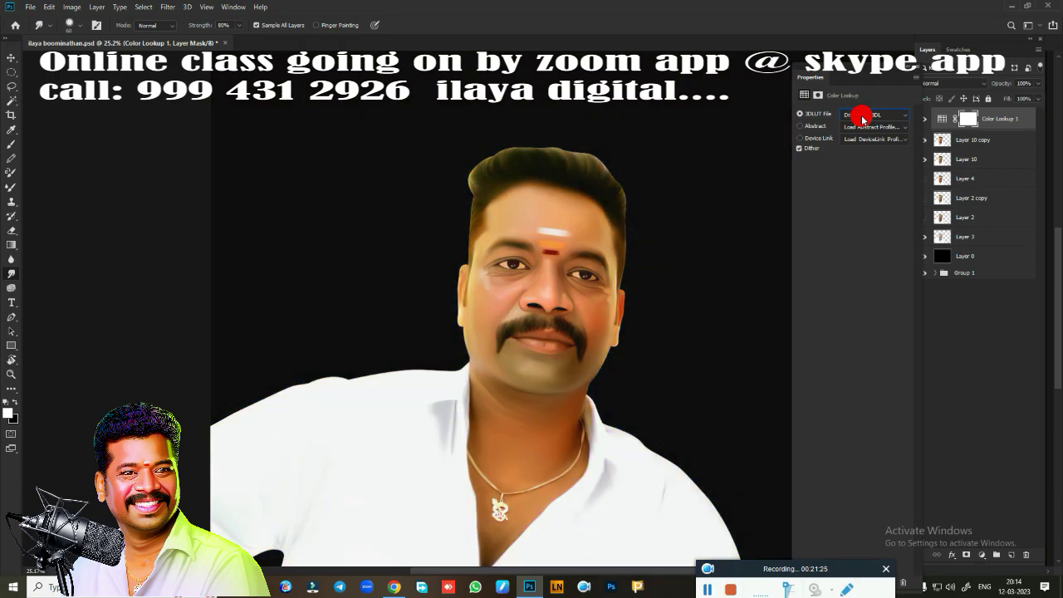
scroll(862, 118, up, 1)
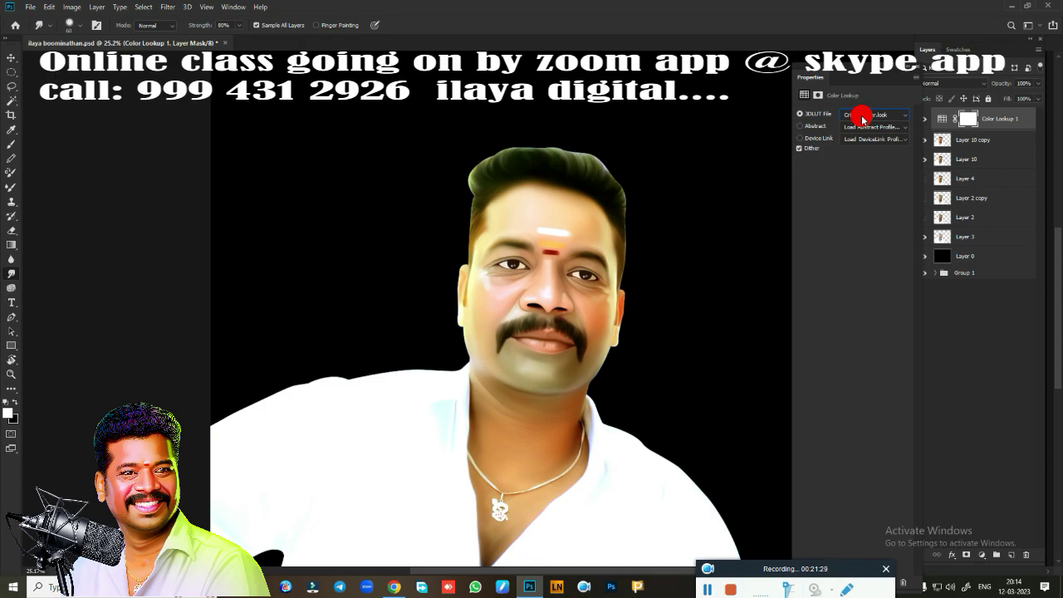
scroll(862, 119, up, 1)
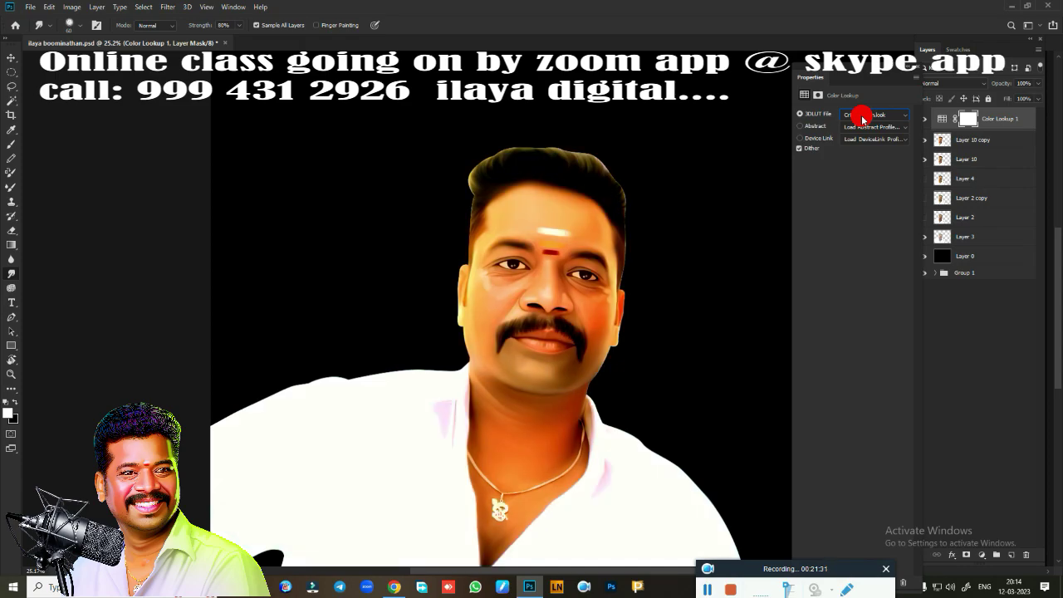
scroll(862, 119, up, 1)
scroll(862, 118, up, 1)
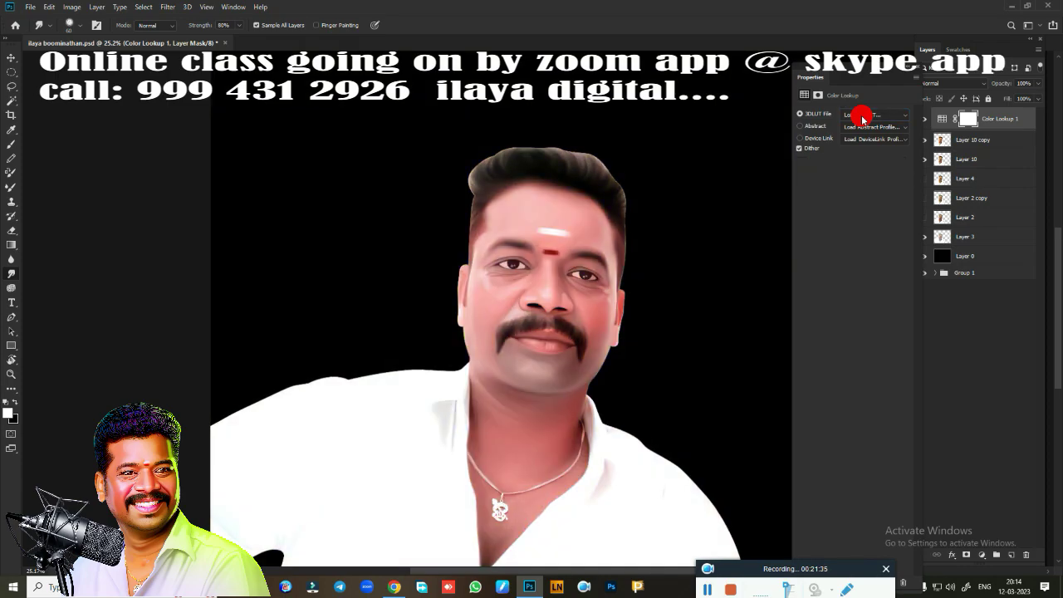
scroll(862, 118, up, 1)
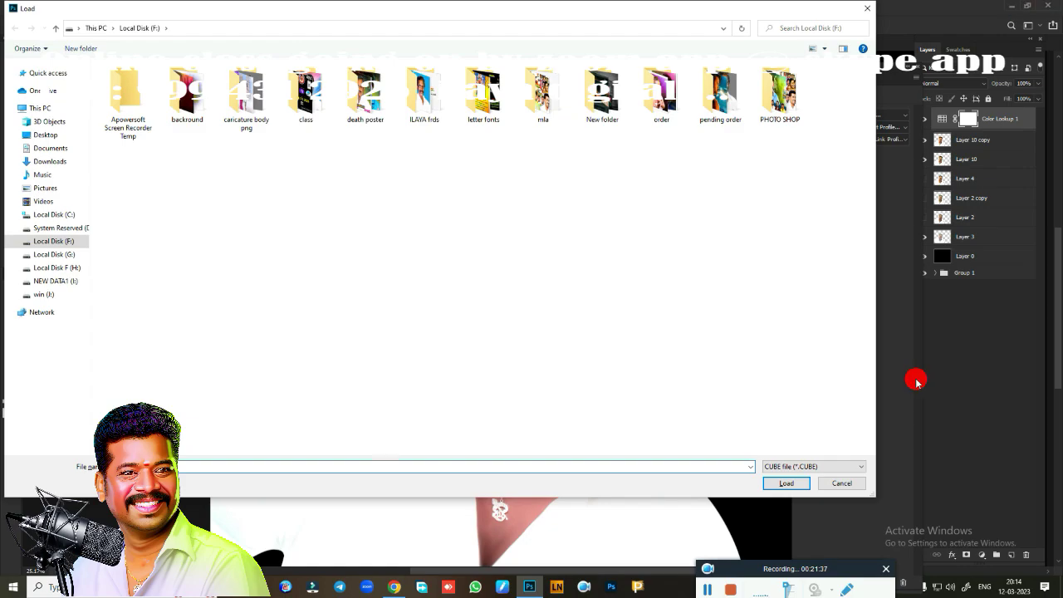
click(859, 490)
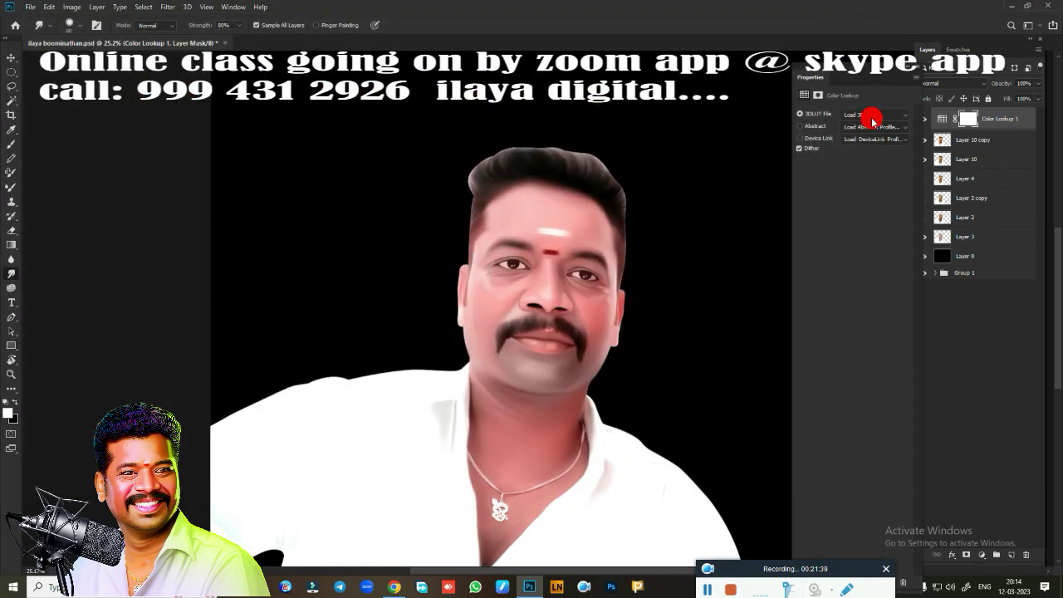
Step through the 3DLUT presets from 2Strip to FallColors.look and collapse the Properties panel.
click(871, 114)
click(879, 161)
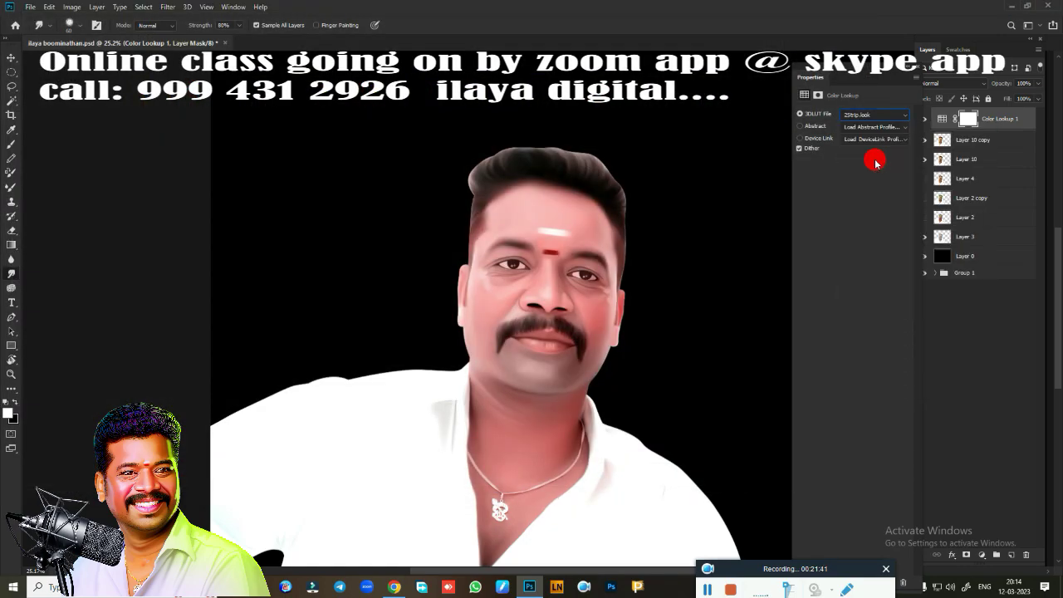
key(Down)
key(Down)
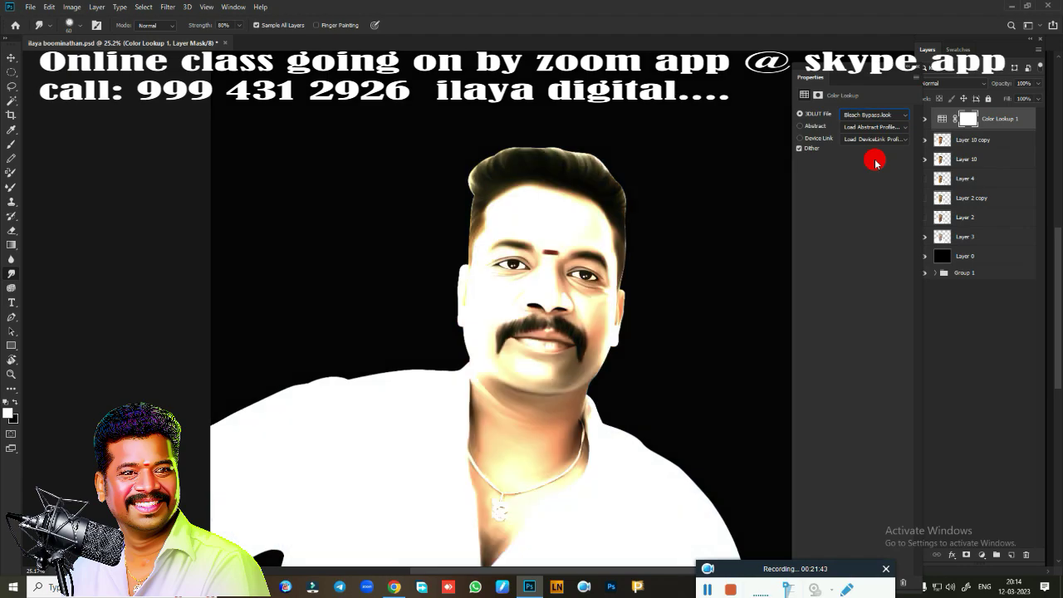
key(Down)
key(Down)
key(Down)
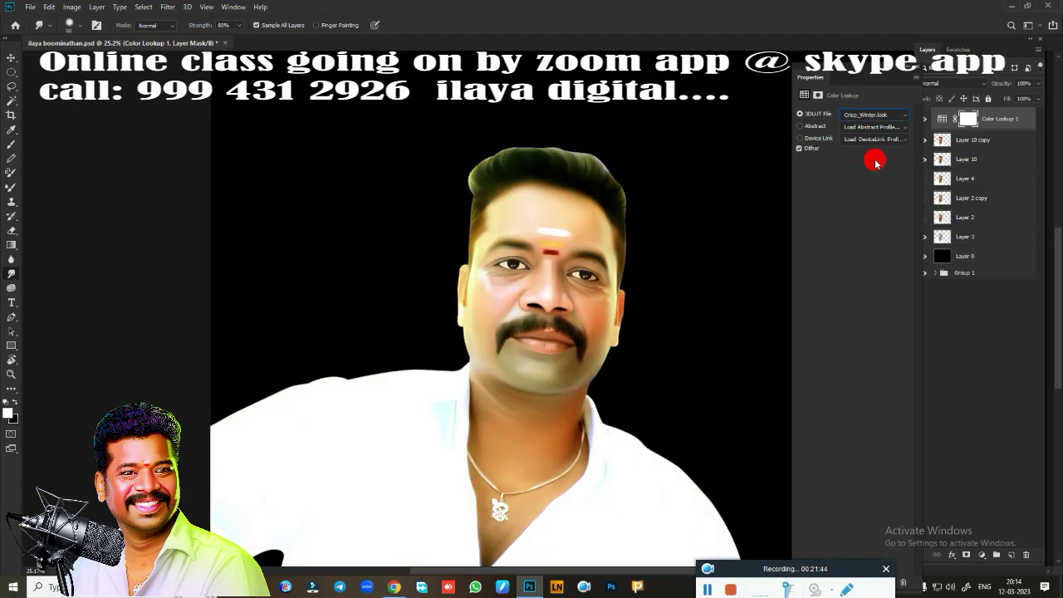
key(Up)
key(Down)
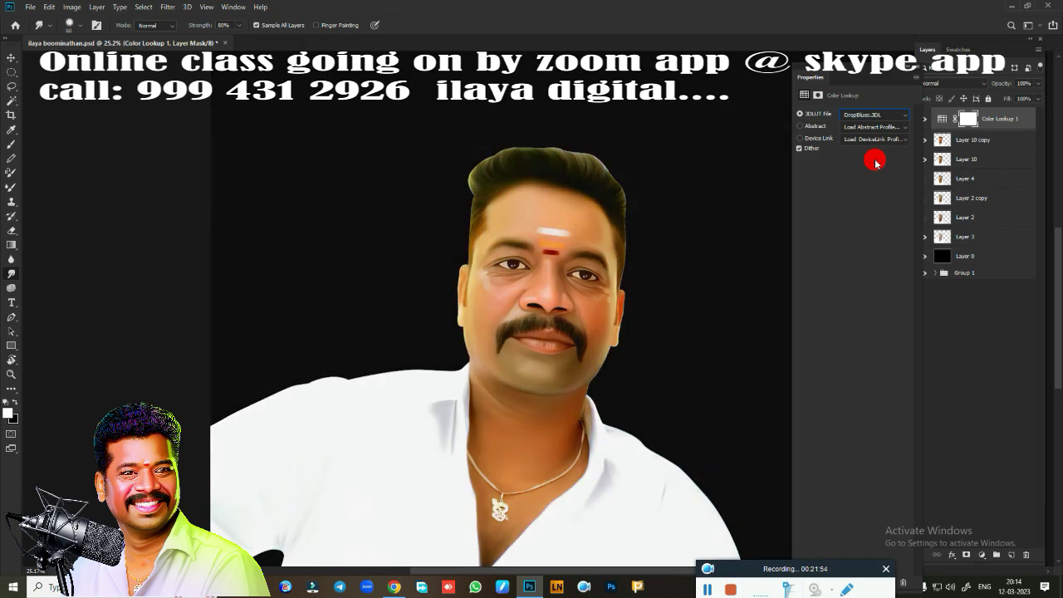
key(Down)
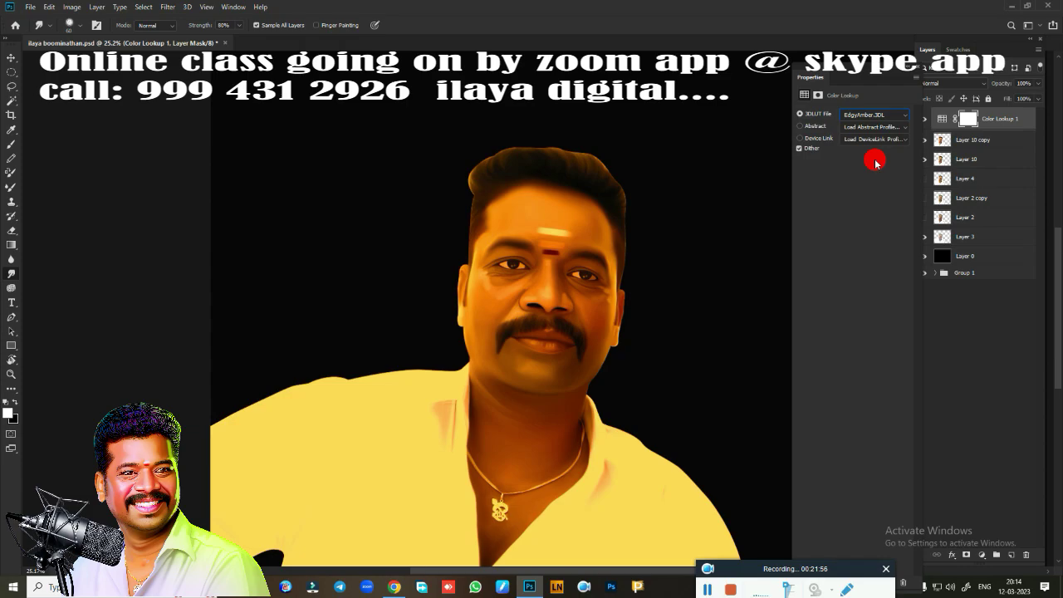
key(Up)
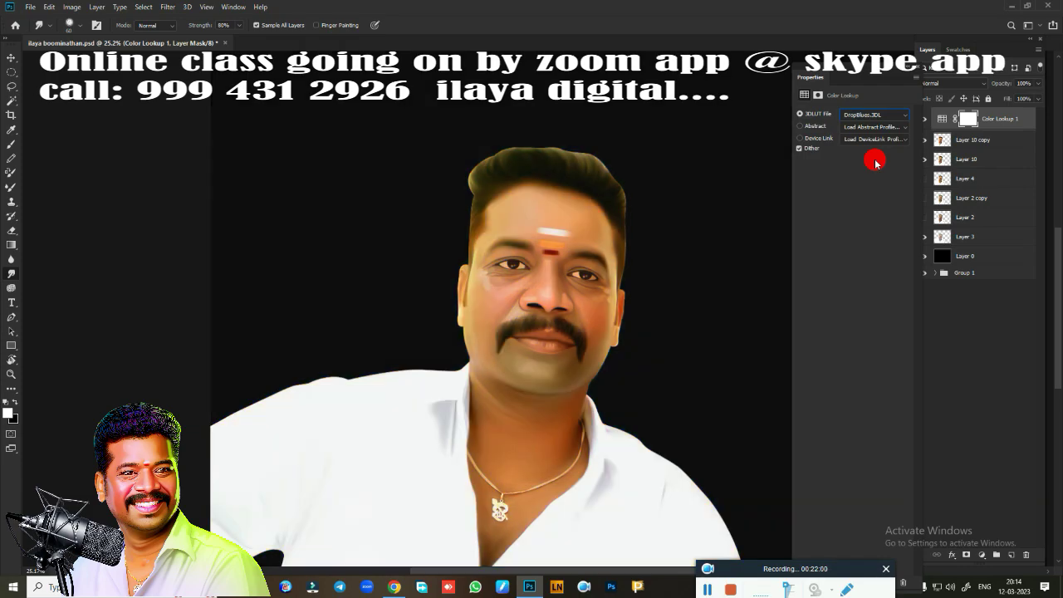
key(Down)
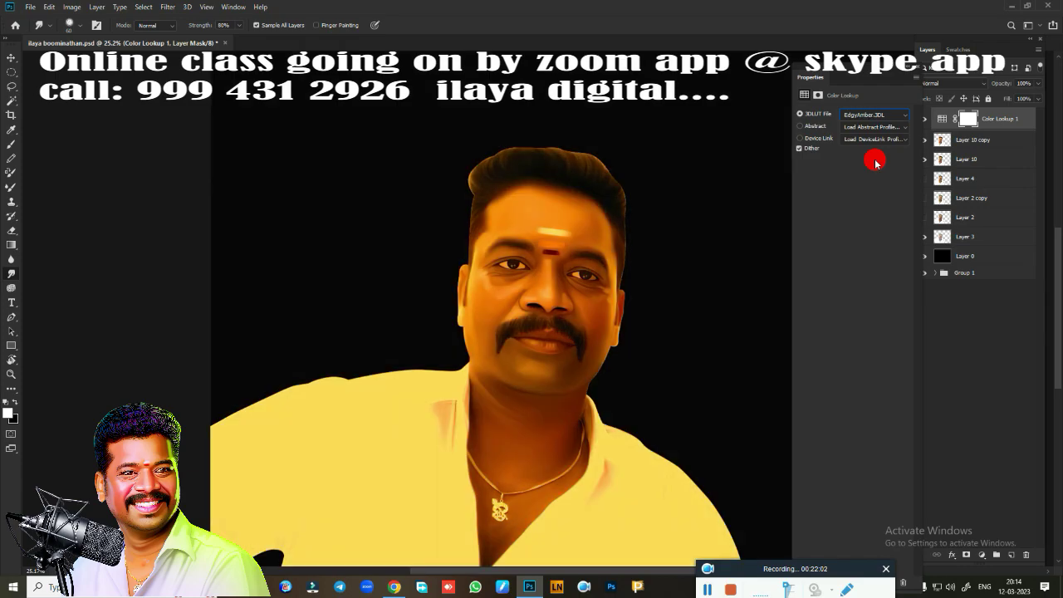
key(Down)
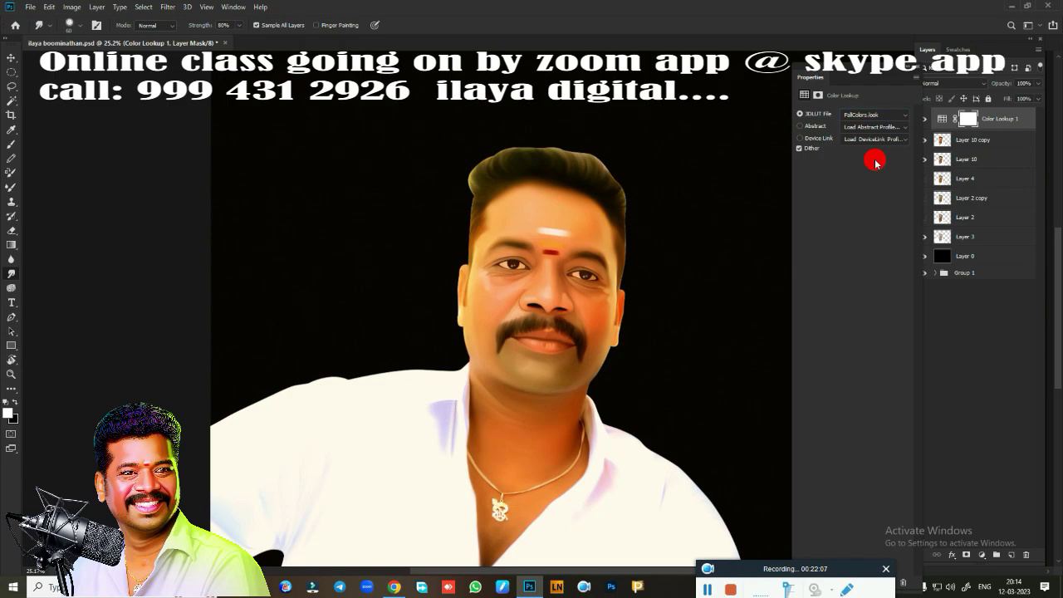
click(917, 71)
Toggle the Color Lookup tint to compare and zoom out to the whole portrait.
click(923, 119)
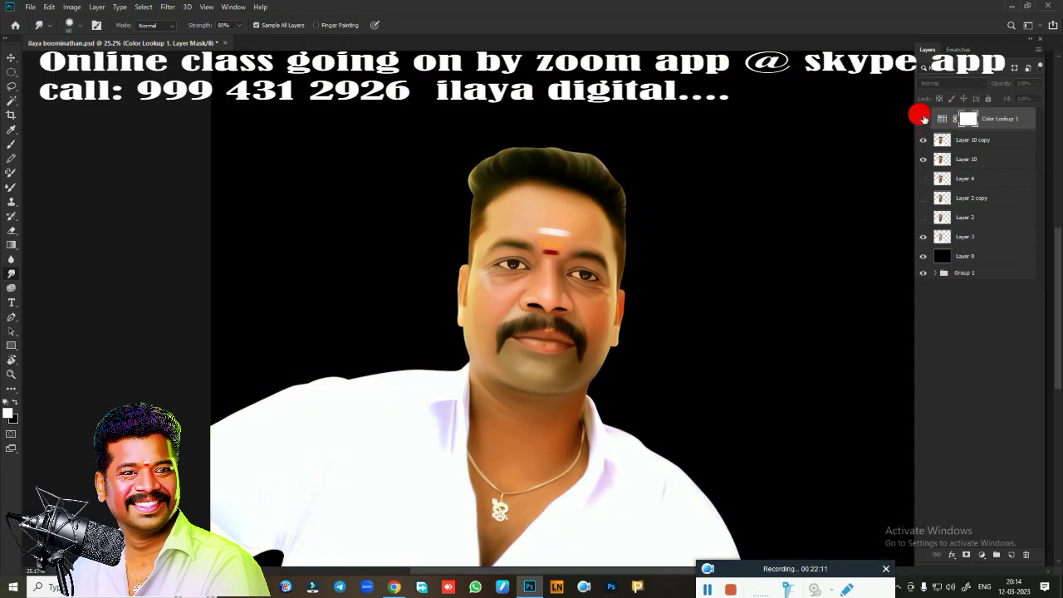
click(923, 119)
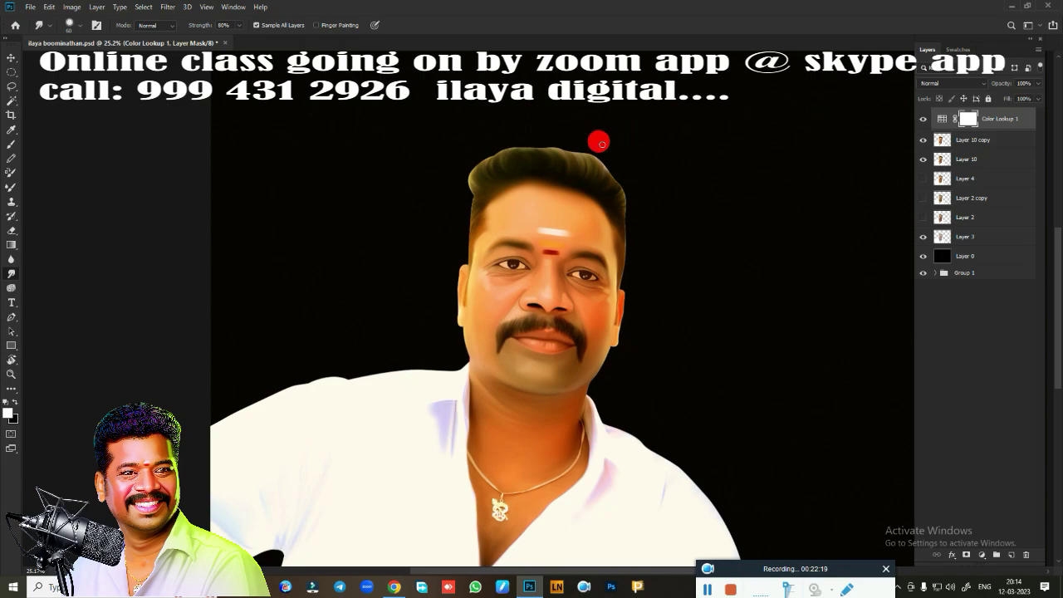
key(ctrl+minus)
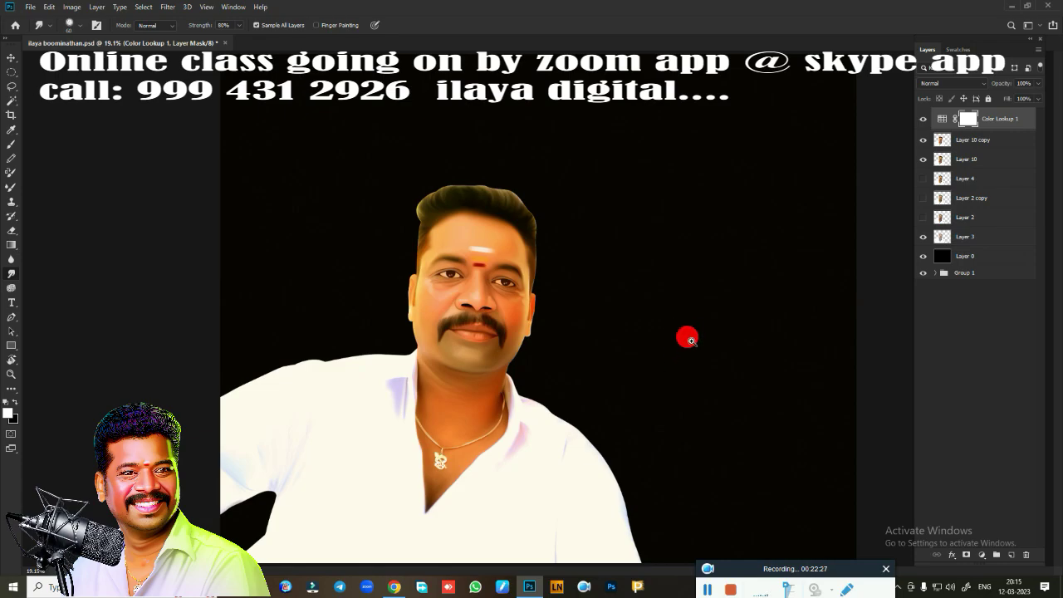
scroll(681, 336, down, 1)
scroll(582, 311, up, 4)
scroll(629, 329, up, 2)
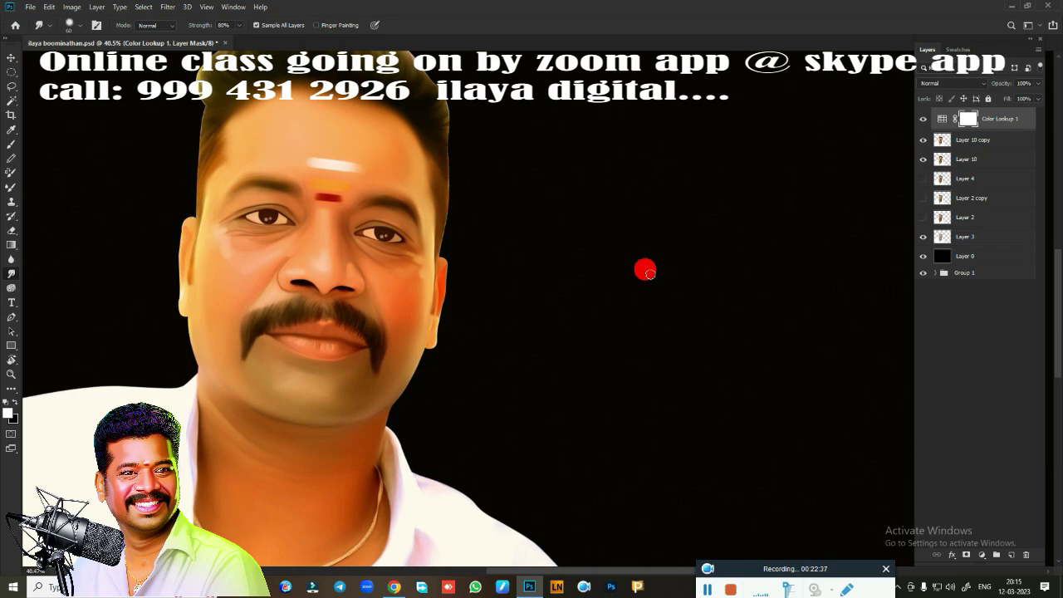
scroll(484, 266, down, 2)
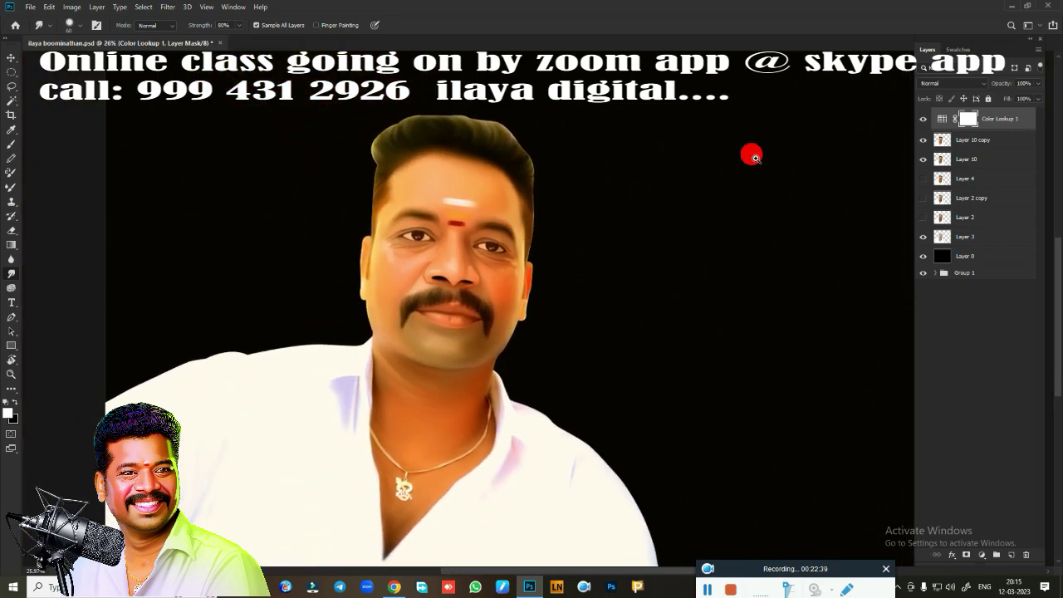
Compare Layer 10 copy and the Color Lookup tint, leave the tint hidden, and select Color Lookup 1.
click(922, 120)
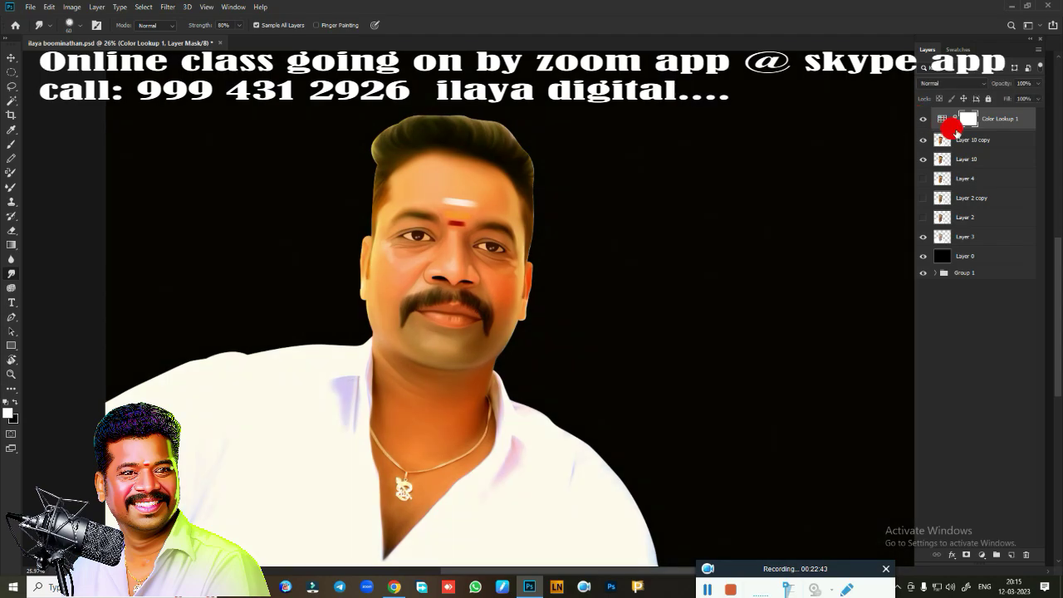
click(956, 141)
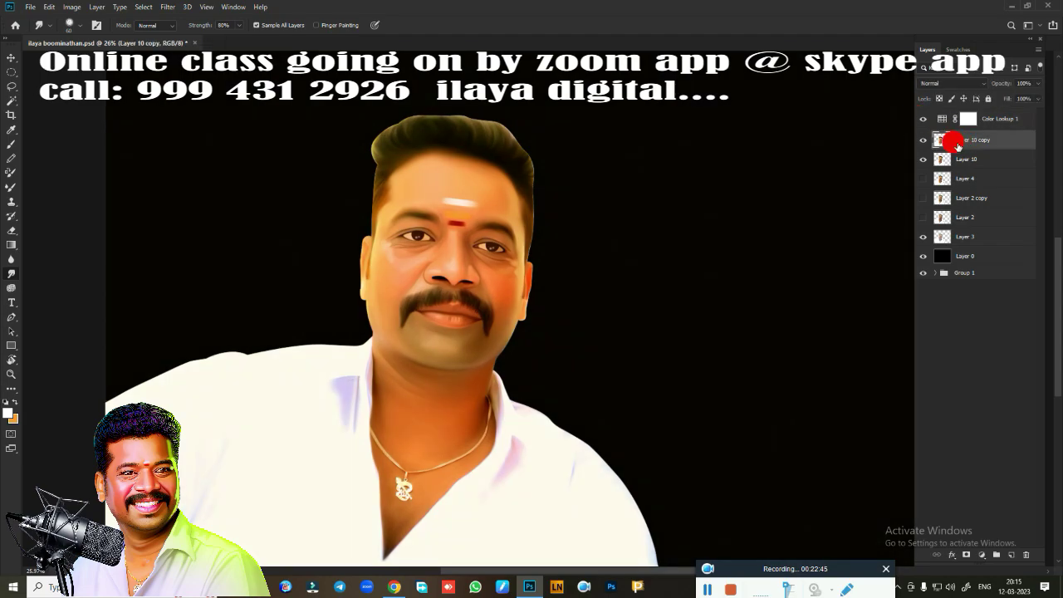
click(923, 142)
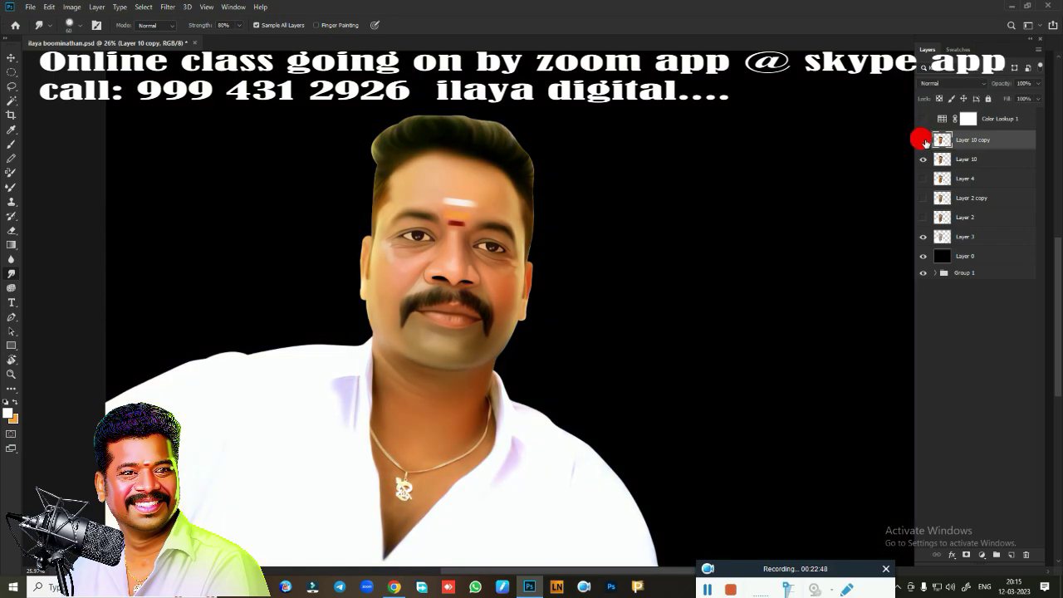
click(924, 141)
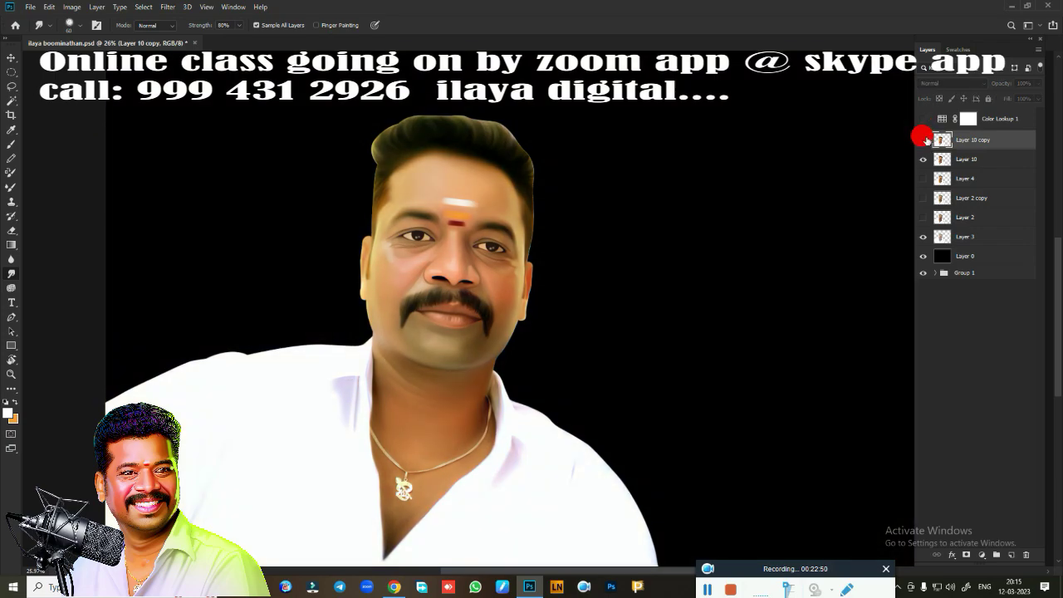
click(924, 141)
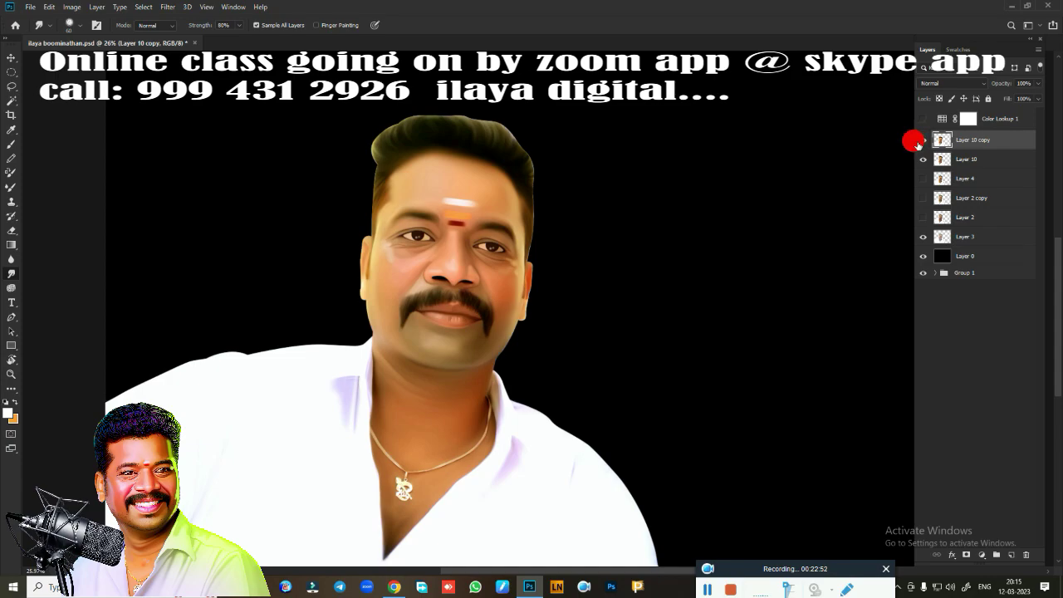
click(922, 119)
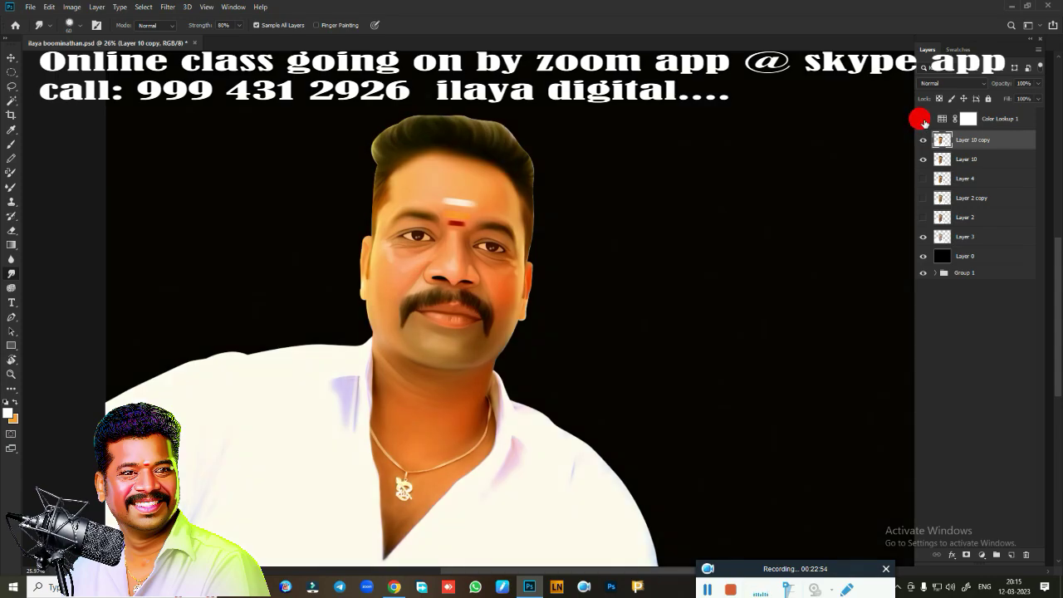
click(924, 120)
click(923, 120)
click(924, 121)
click(924, 119)
click(1002, 120)
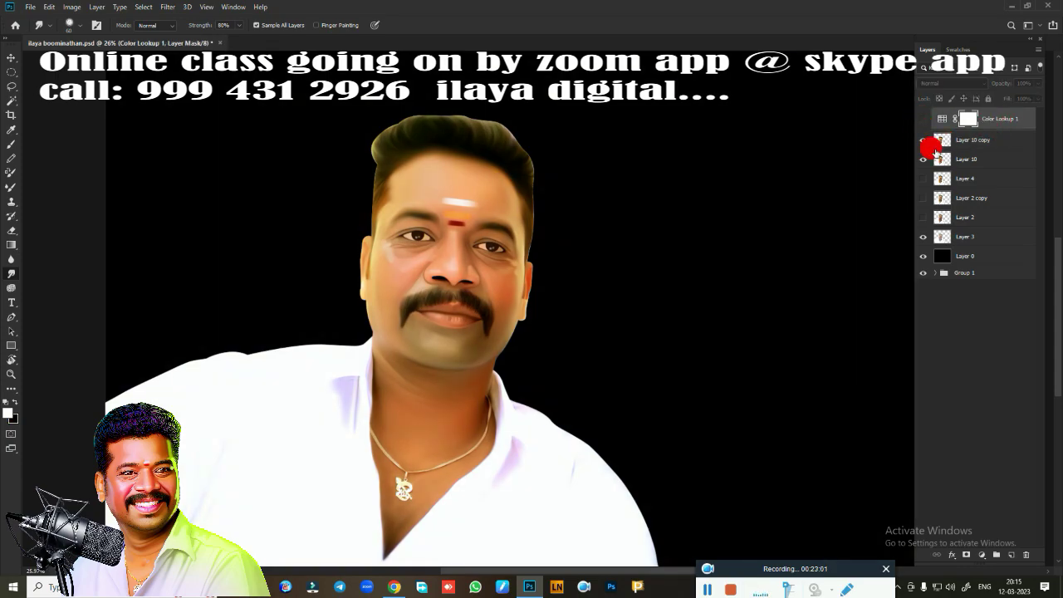
Delete the Color Lookup adjustment layer and save the document.
key(Delete)
scroll(580, 280, down, 3)
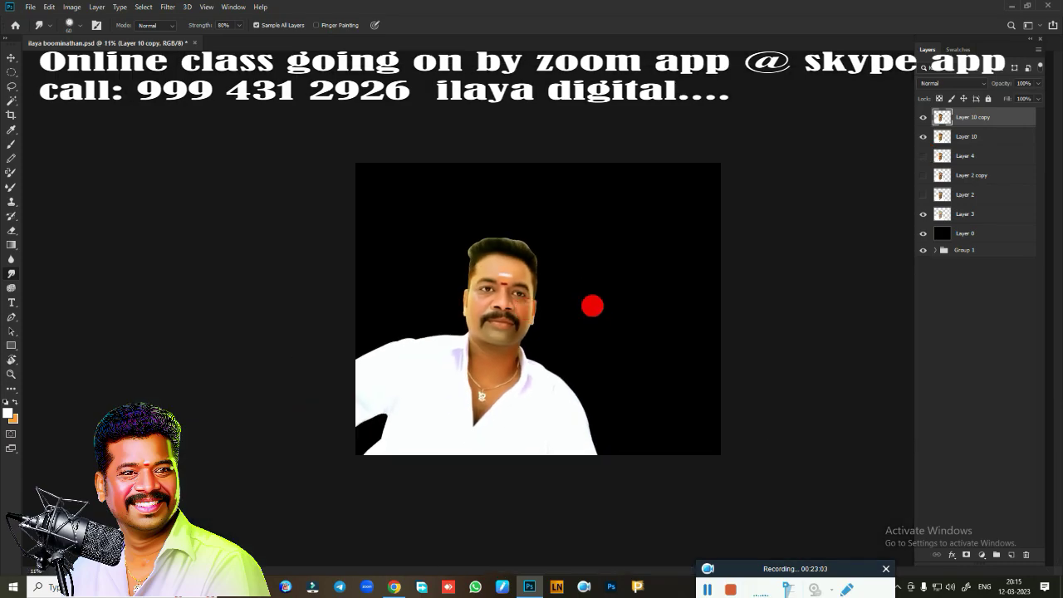
key(ctrl+s)
scroll(584, 303, up, 3)
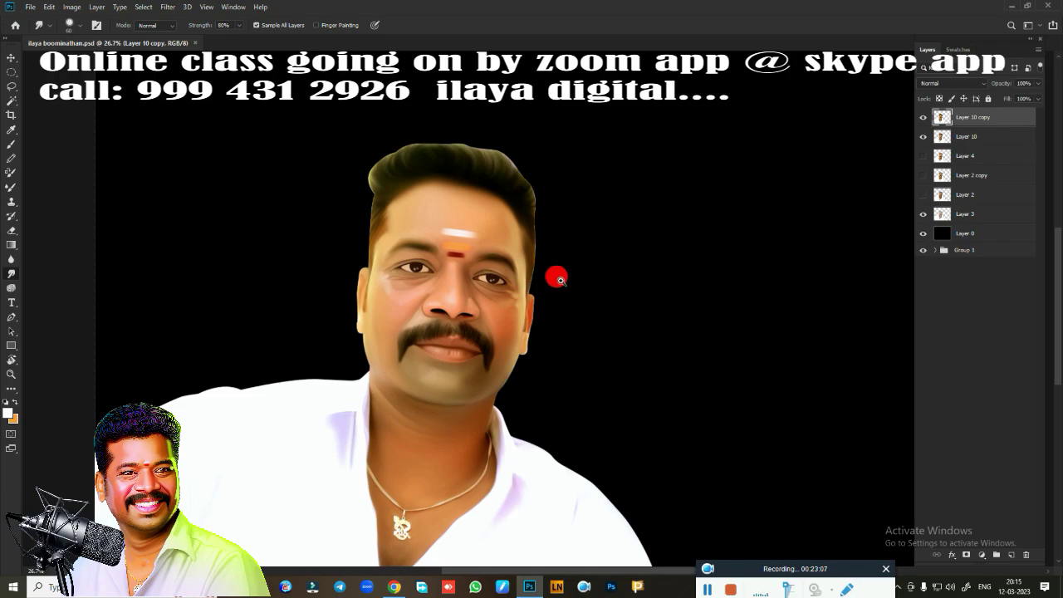
Add an empty Layer 11 at the top of the layer stack.
drag(556, 277, 617, 214)
click(1010, 553)
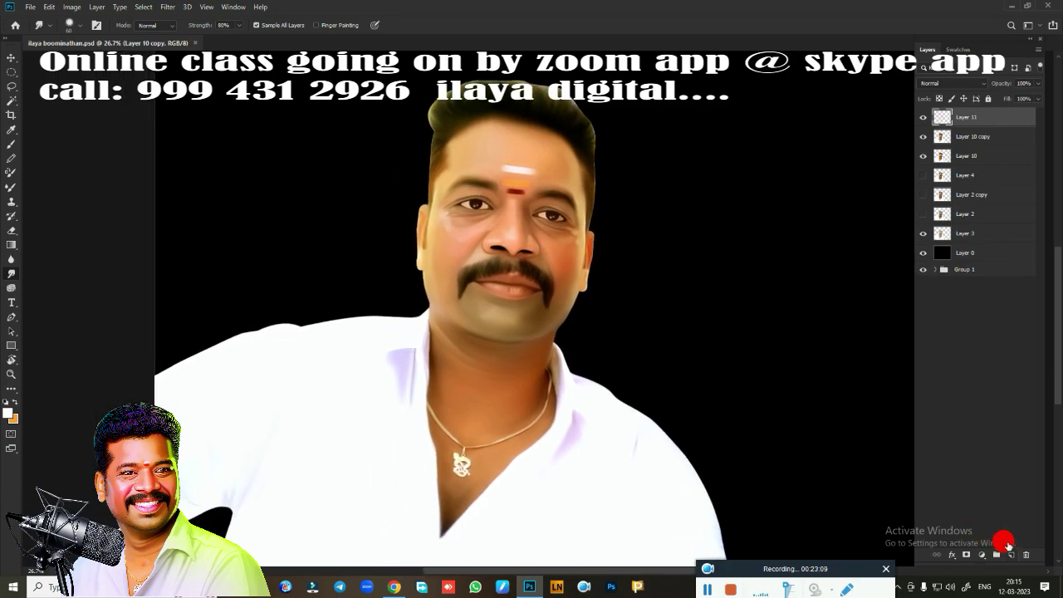
scroll(714, 220, up, 4)
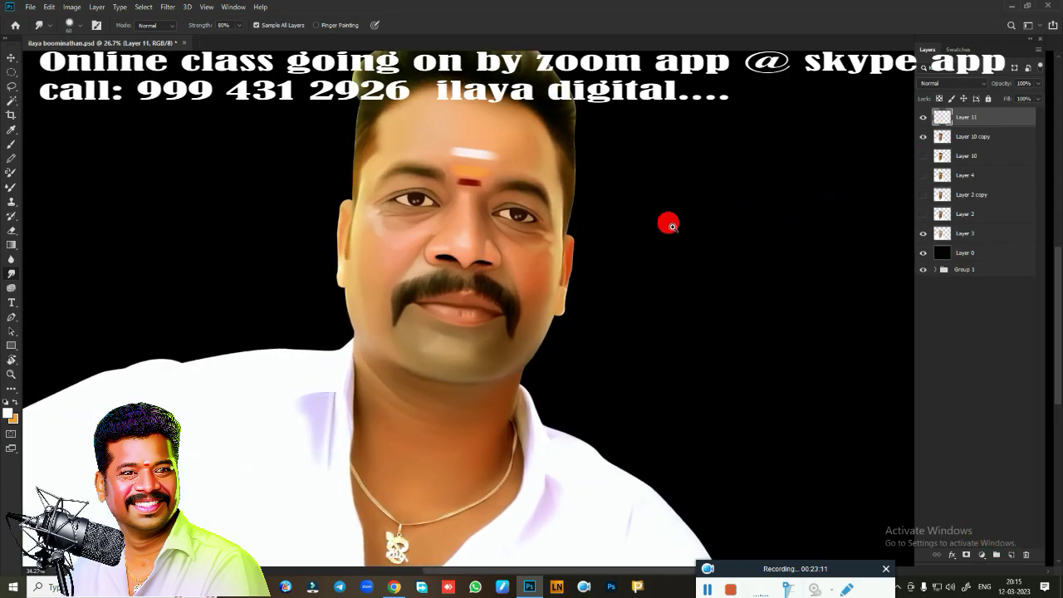
Choose a mixer brush preset and set Layer 11's blend mode to Overlay.
key(b)
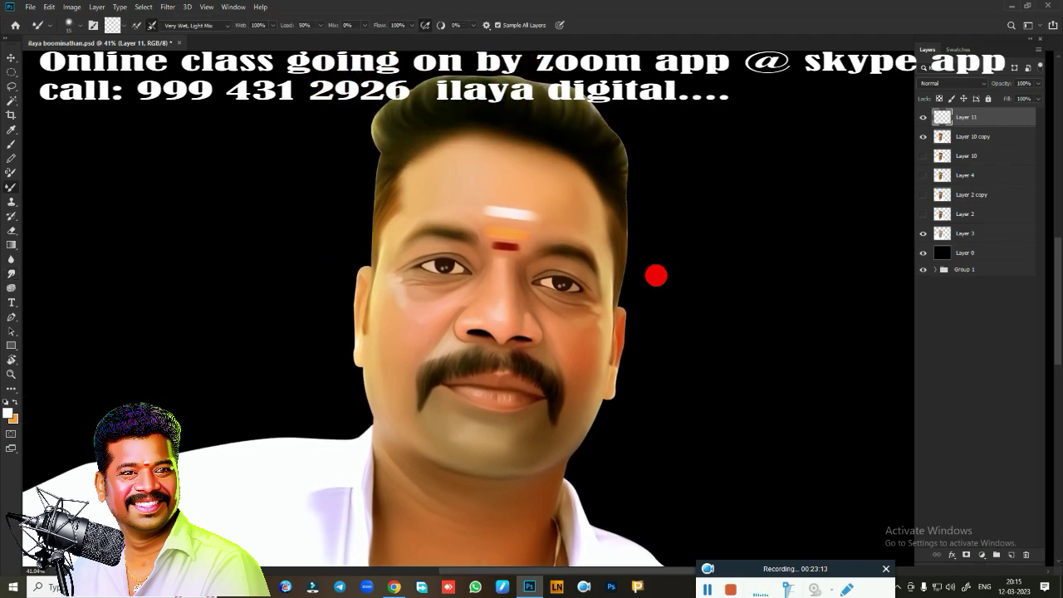
right_click(579, 230)
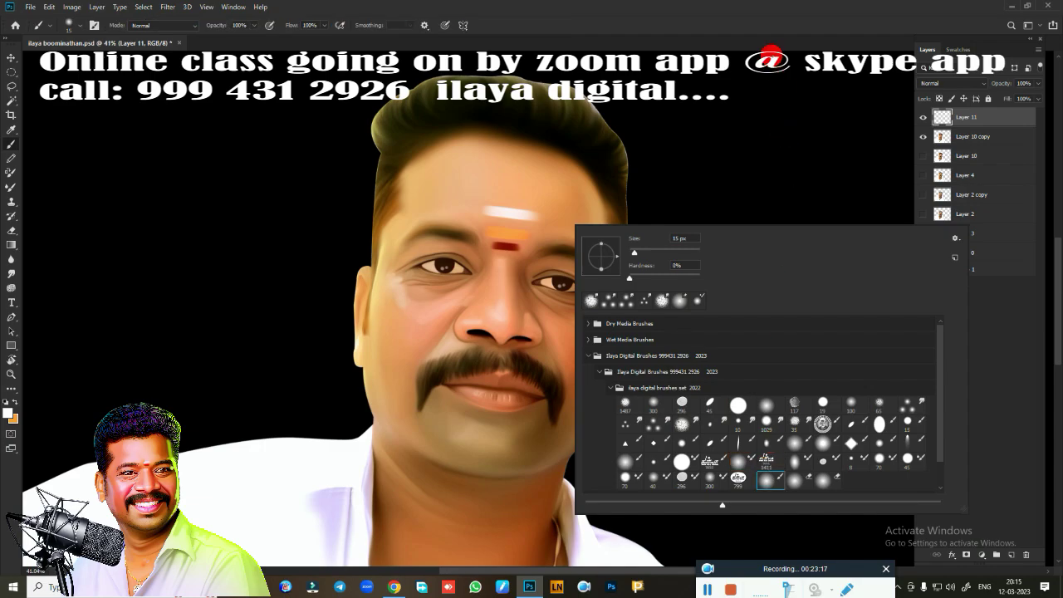
click(784, 22)
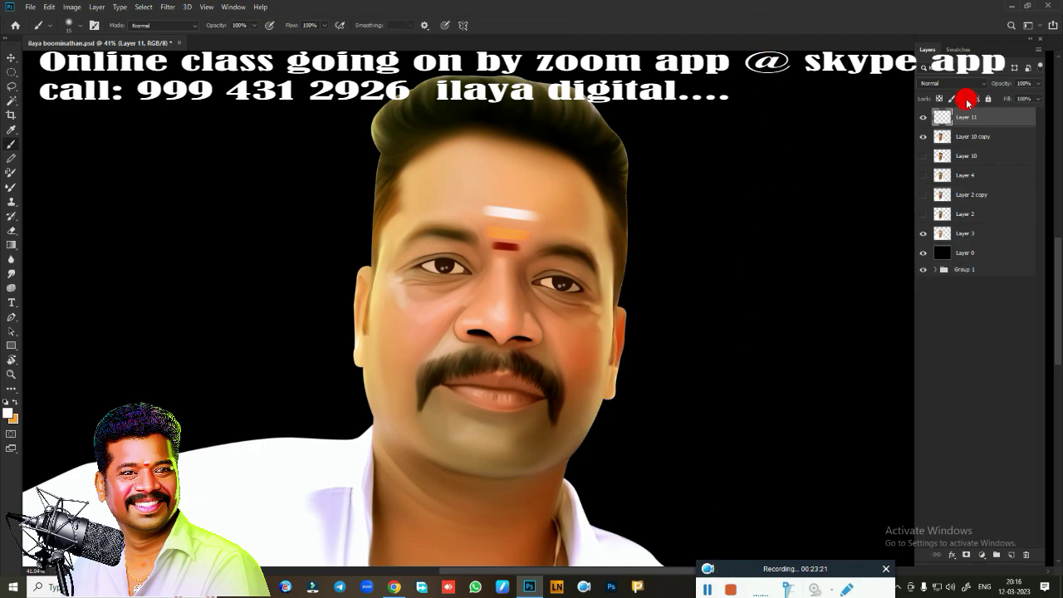
click(969, 84)
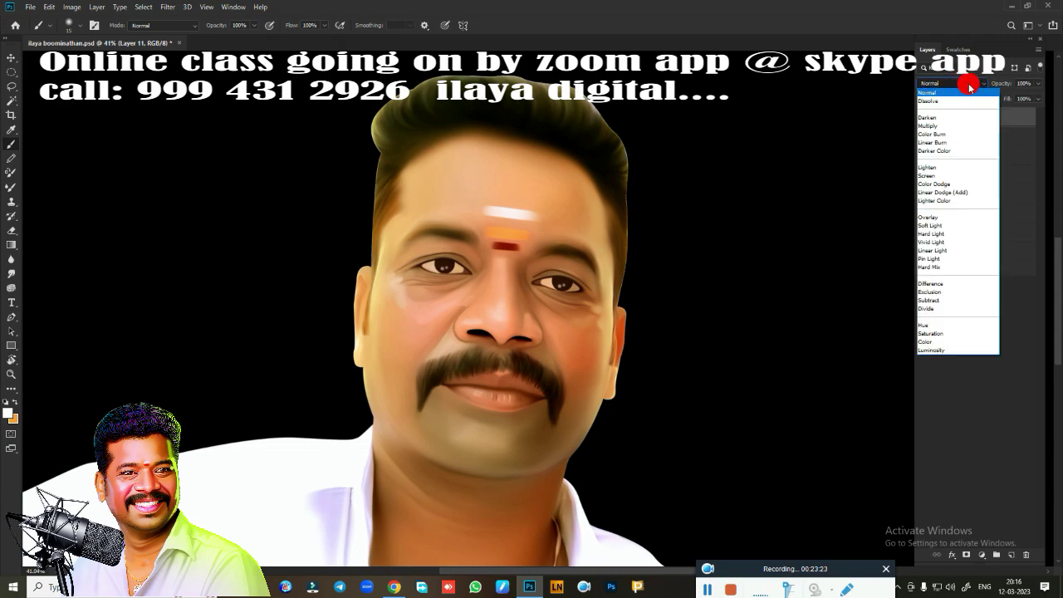
click(941, 219)
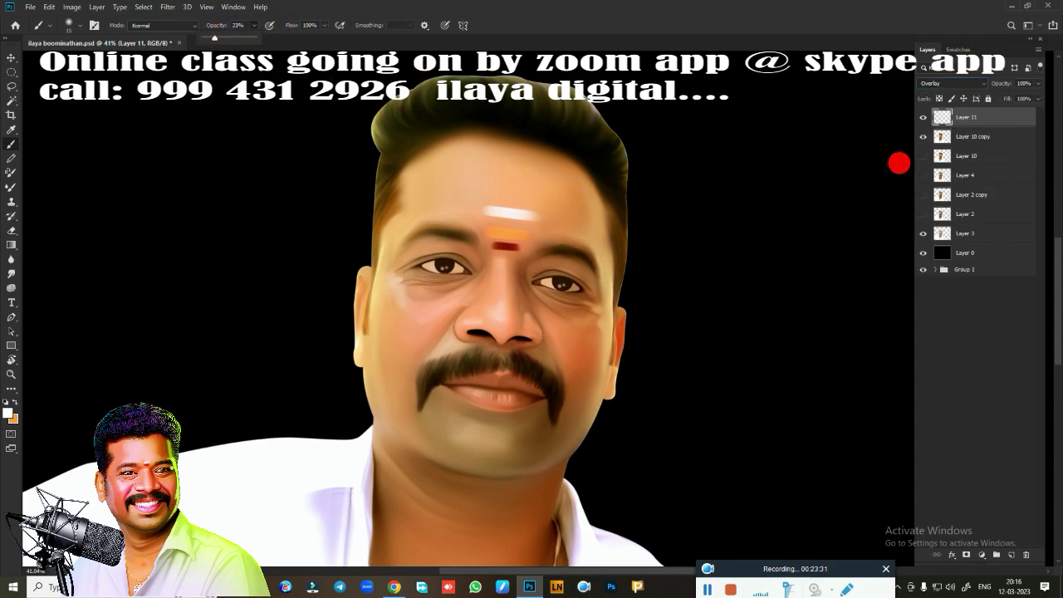
Load the figure's outline as a selection and pick yellow as the paint colour.
ctrl+click(942, 139)
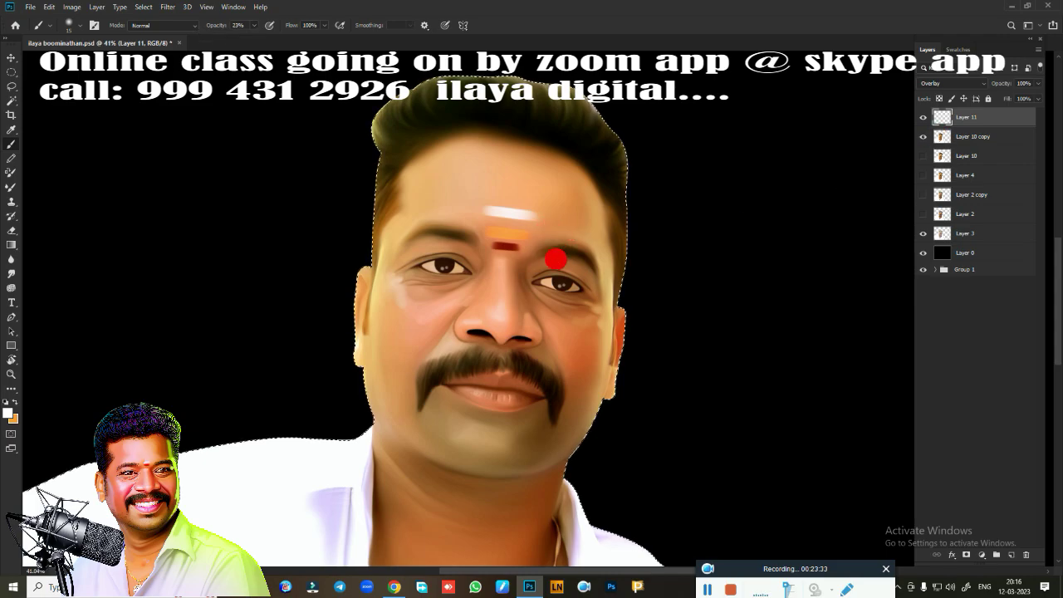
click(957, 49)
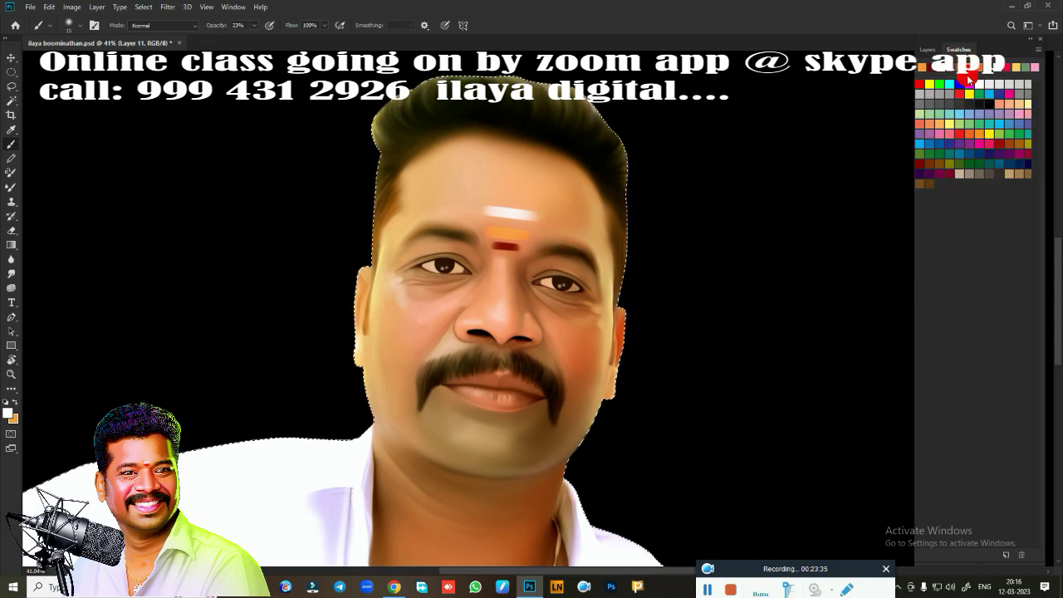
click(929, 84)
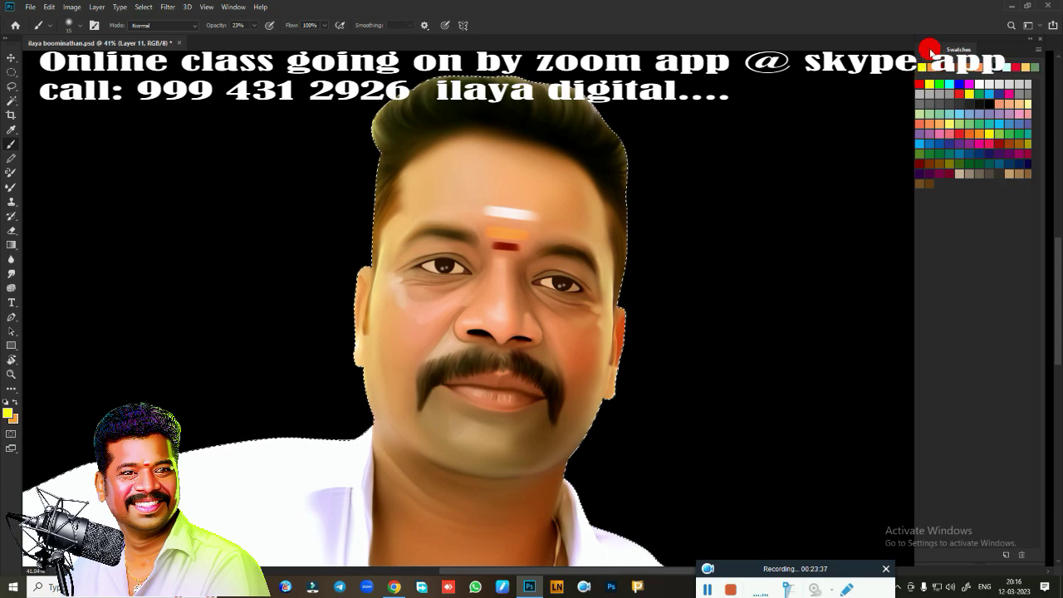
click(926, 49)
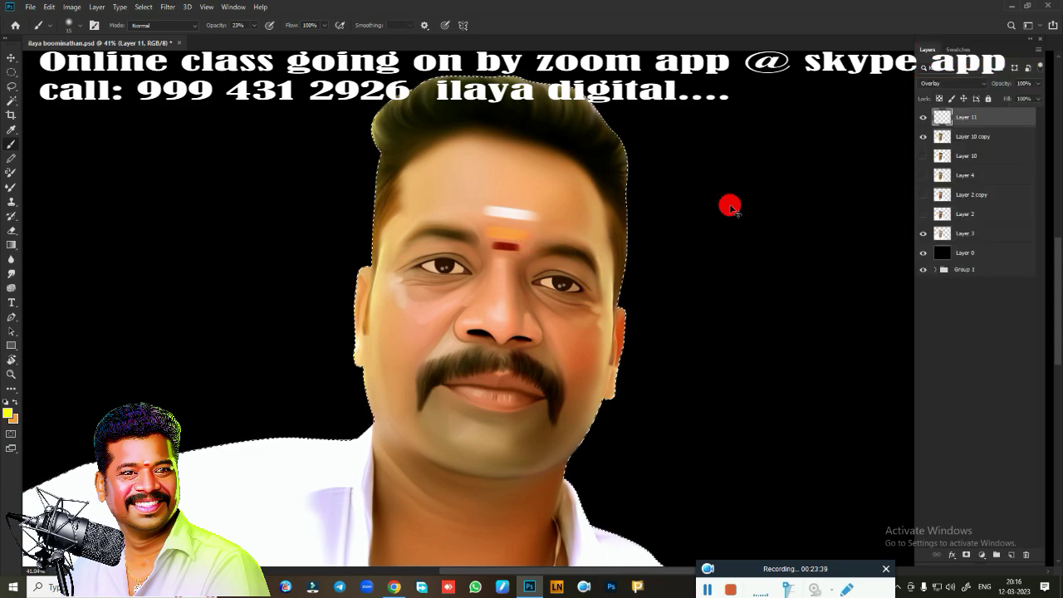
Paint a broad yellow wash over the hair, face and shirt with an enlarged brush.
key(ctrl+minus)
key(ctrl+minus)
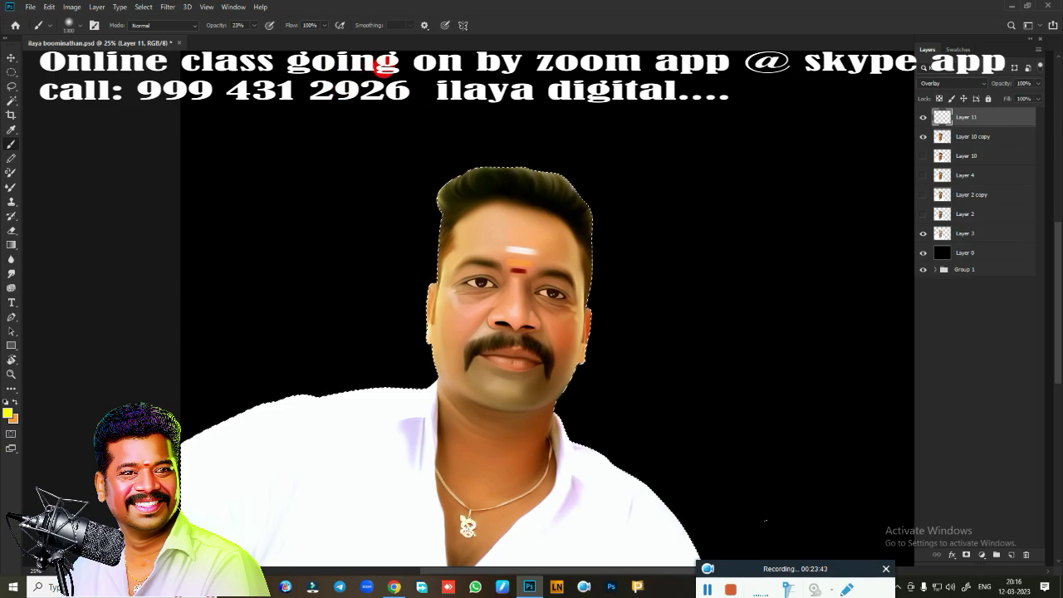
key(bracketright)
key(bracketright)
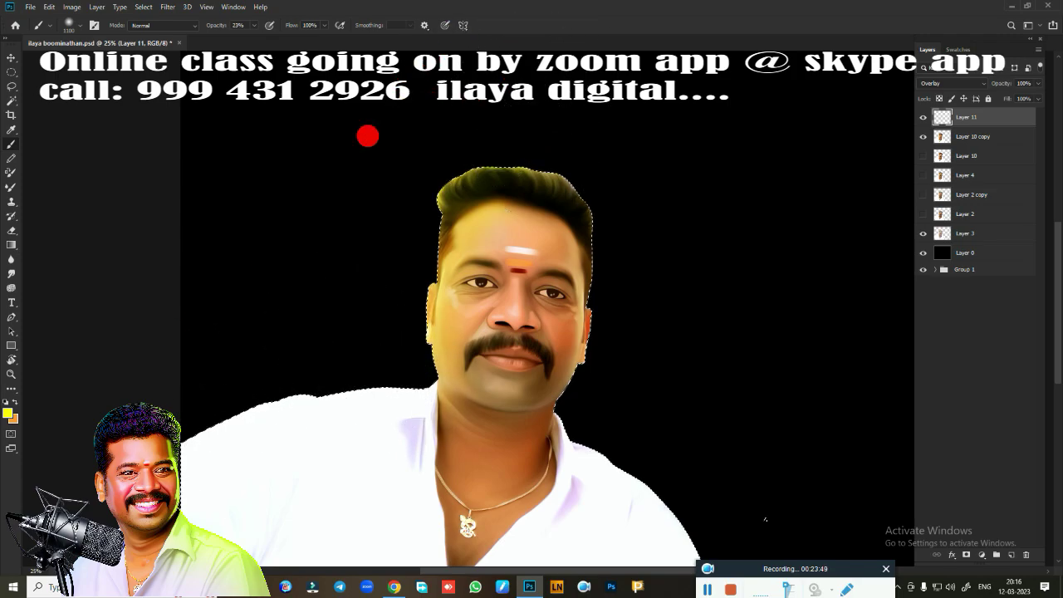
scroll(590, 191, up, 3)
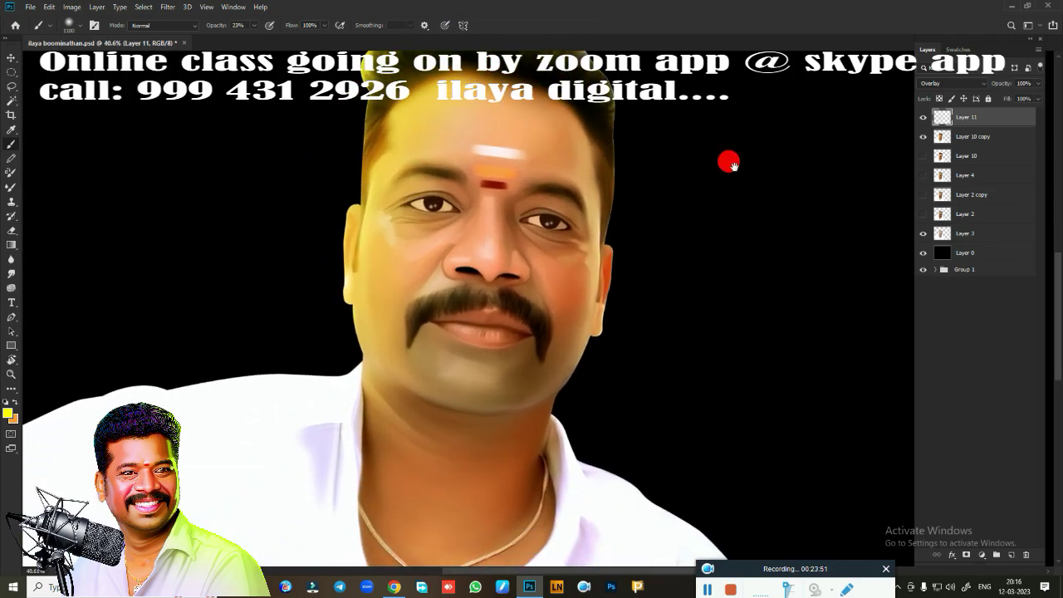
drag(729, 163, 751, 178)
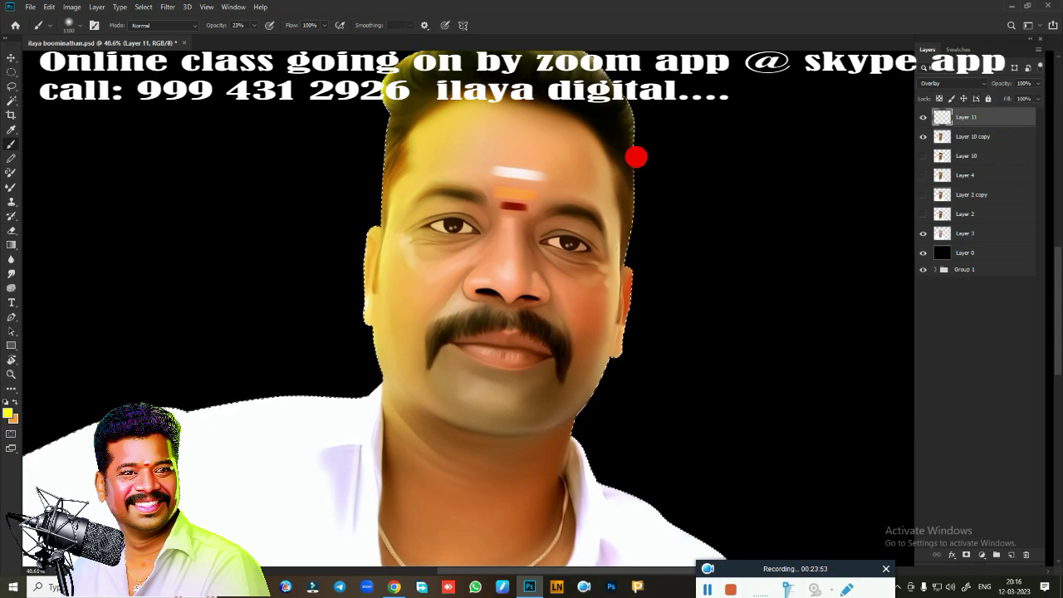
Erase excess yellow paint and set Layer 11's blend mode to Dissolve.
key(e)
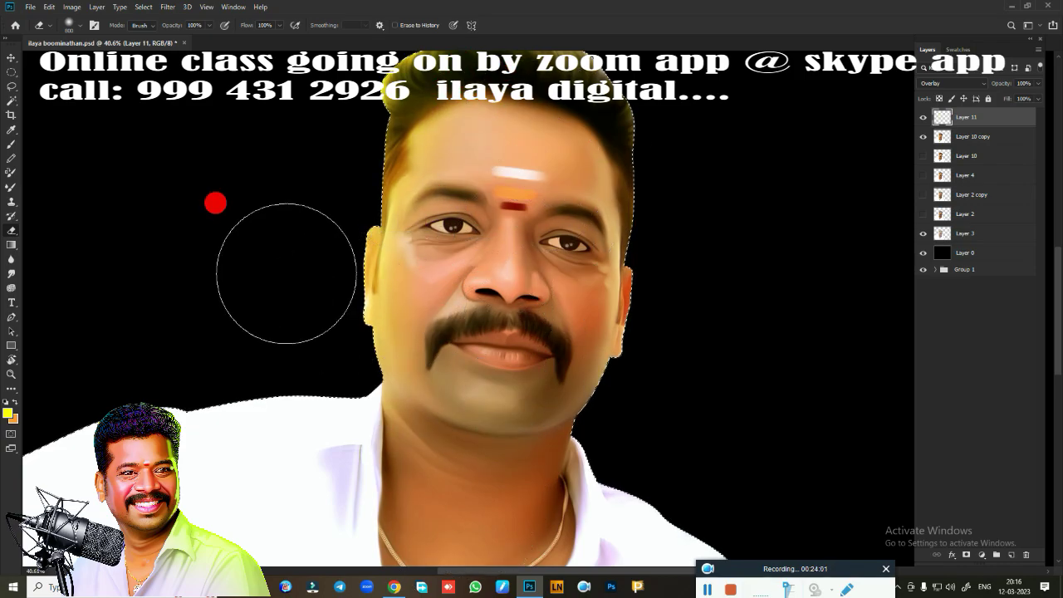
key(bracketleft)
key(bracketleft)
key(bracketleft)
key(bracketleft)
key(bracketleft)
key(bracketleft)
key(bracketleft)
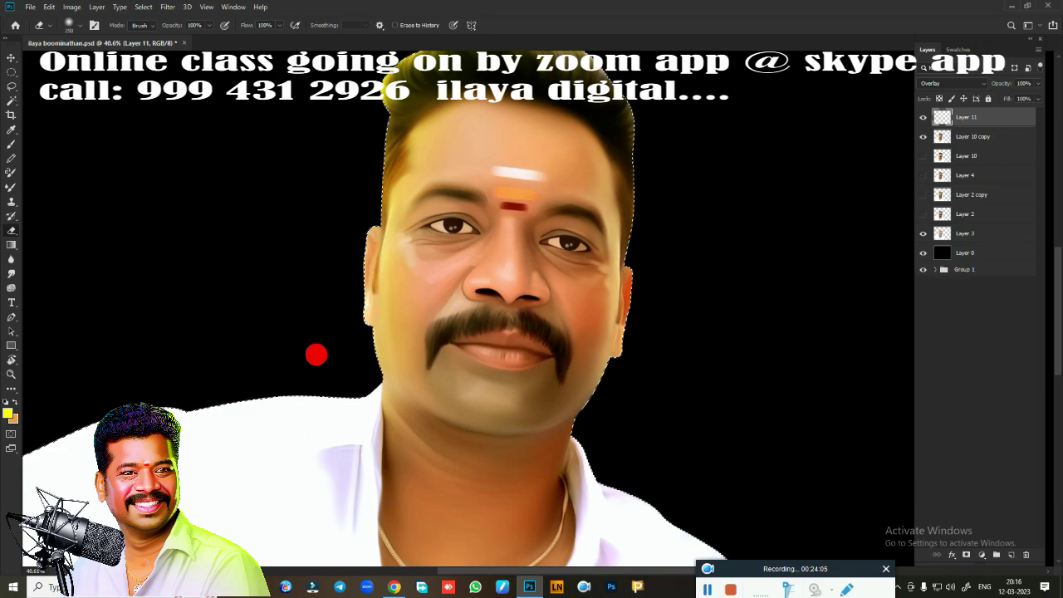
scroll(395, 372, up, 3)
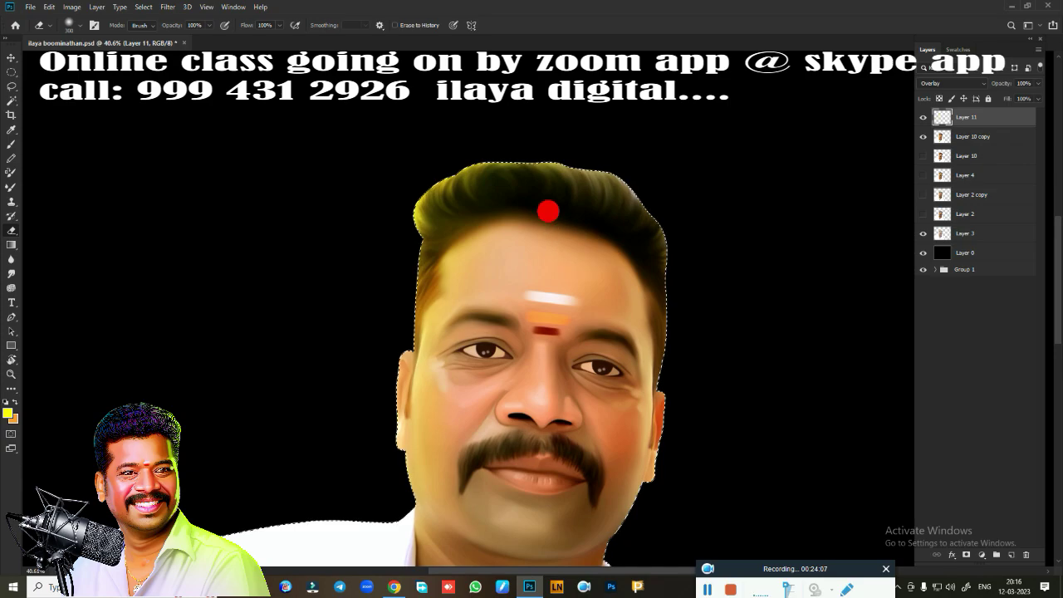
key(bracketright)
key(bracketright)
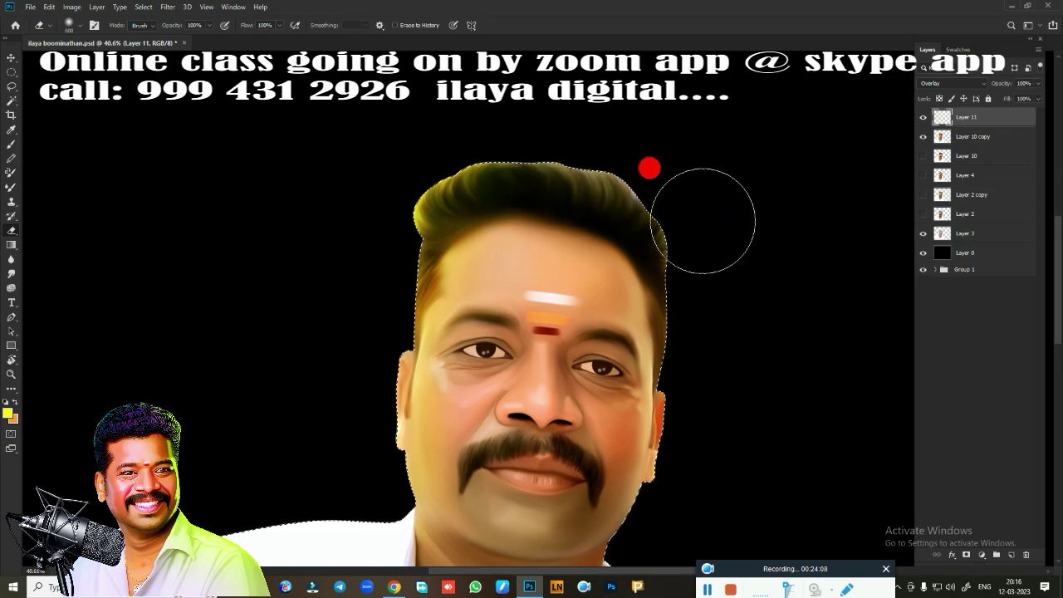
scroll(714, 208, down, 2)
scroll(697, 183, down, 1)
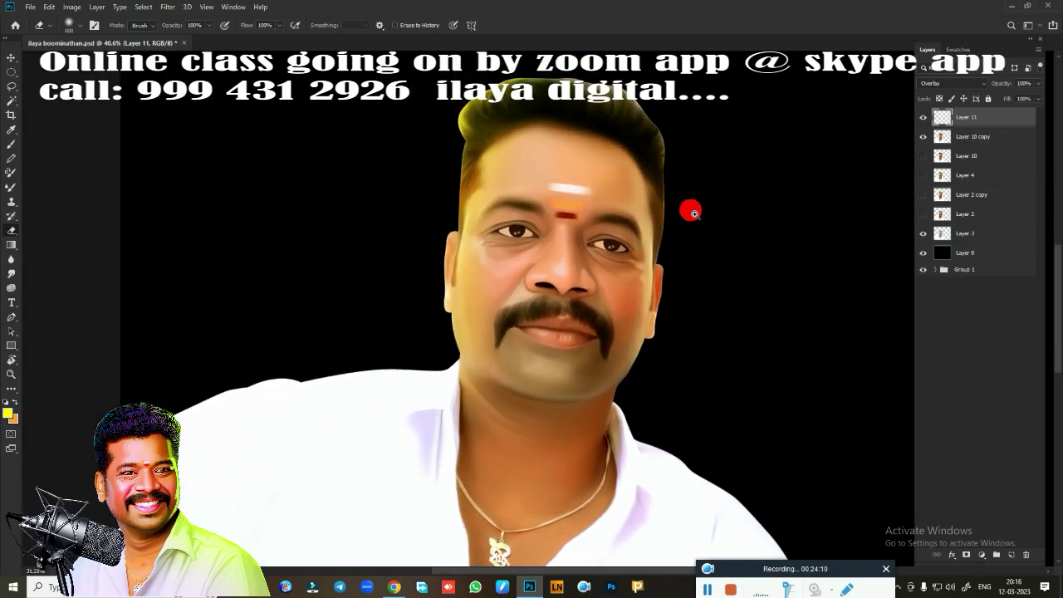
click(951, 83)
click(955, 84)
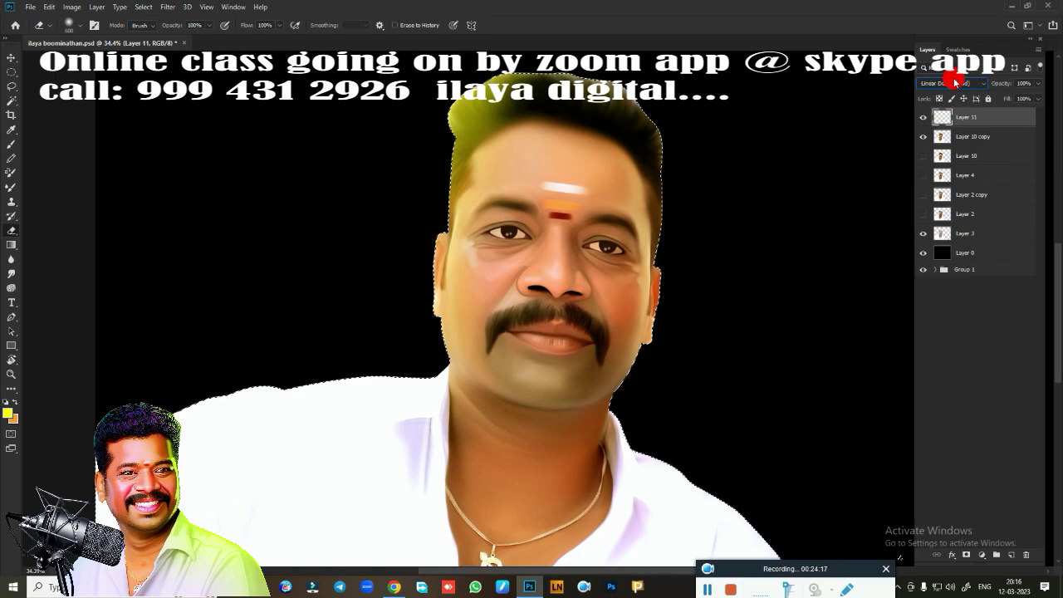
Cycle Layer 11's blend modes back to Overlay.
scroll(955, 82, down, 1)
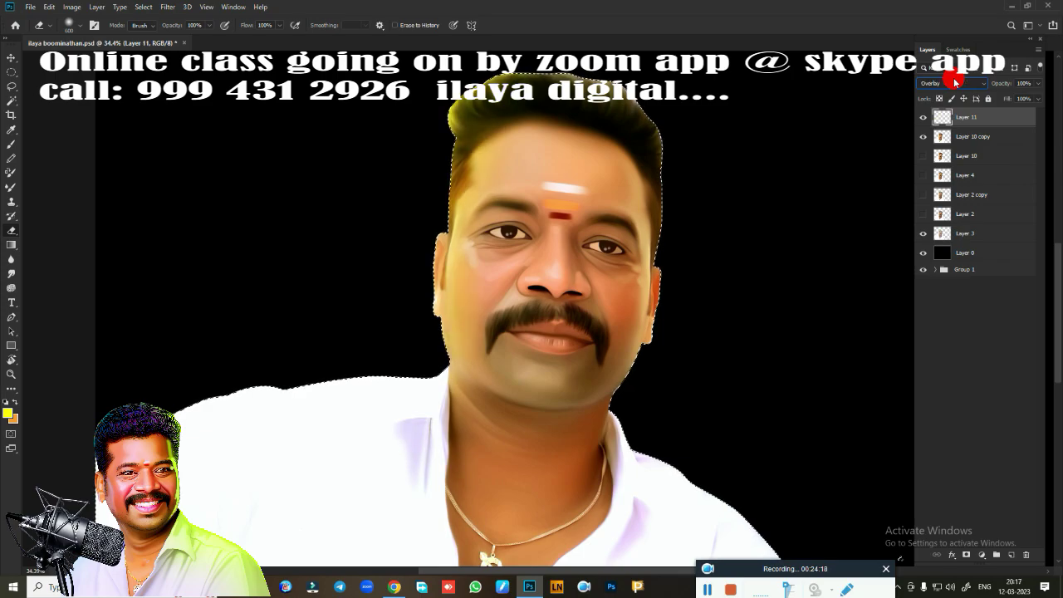
scroll(955, 82, down, 1)
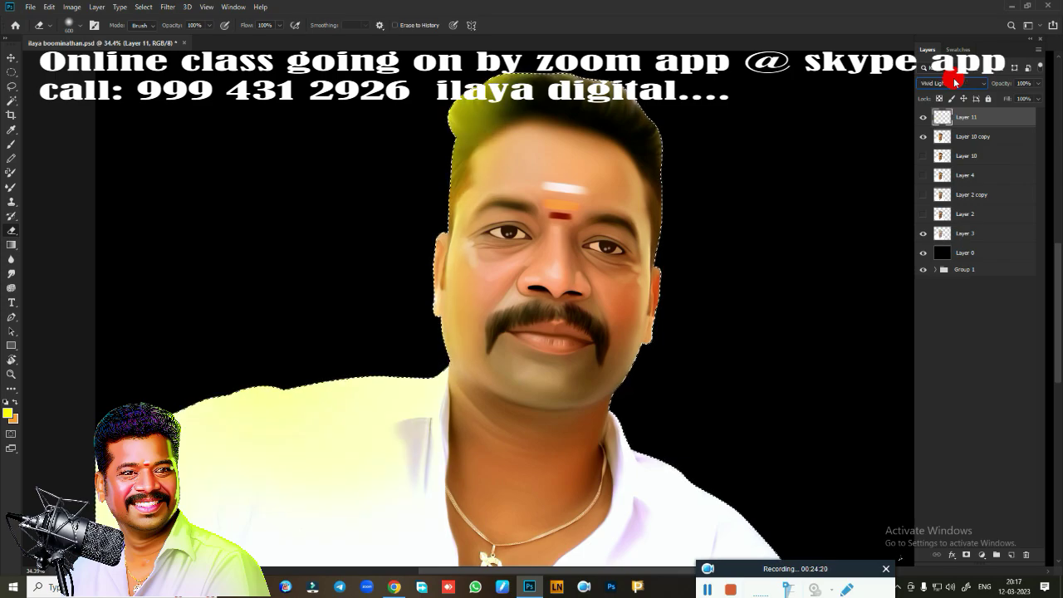
scroll(954, 82, down, 1)
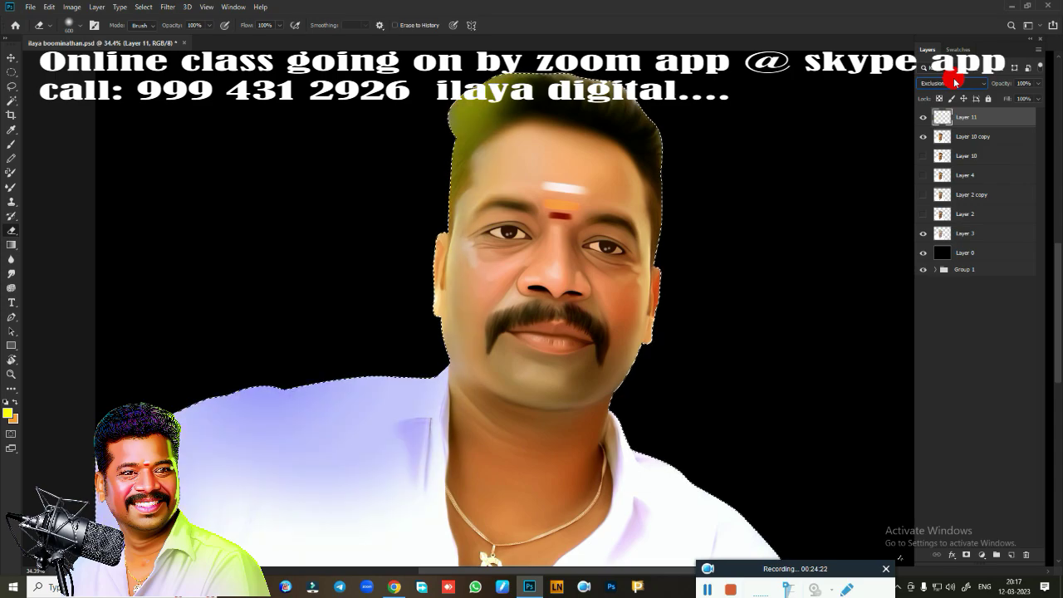
scroll(955, 82, down, 1)
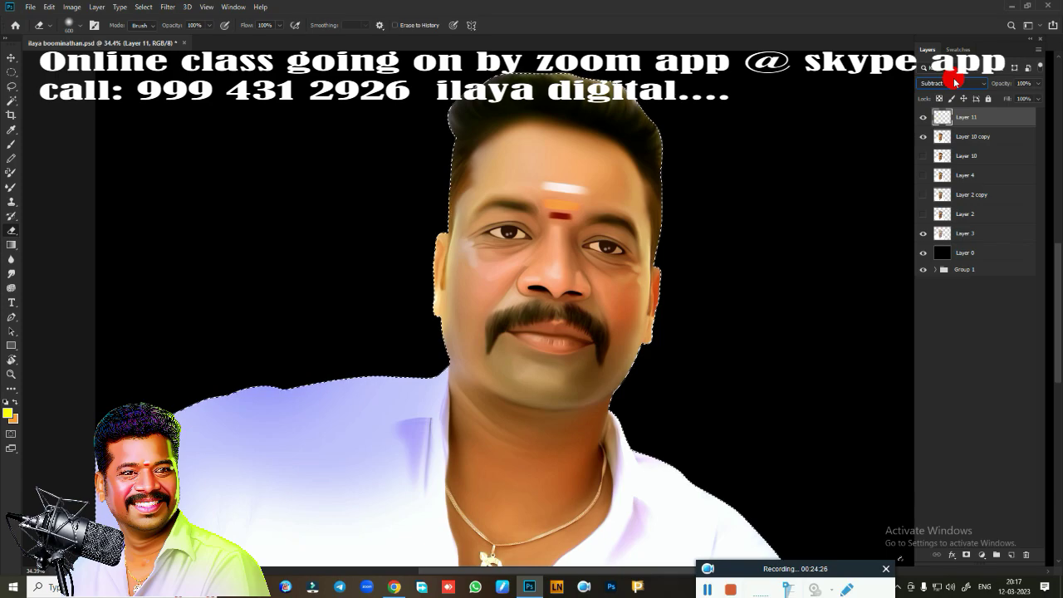
scroll(955, 82, down, 1)
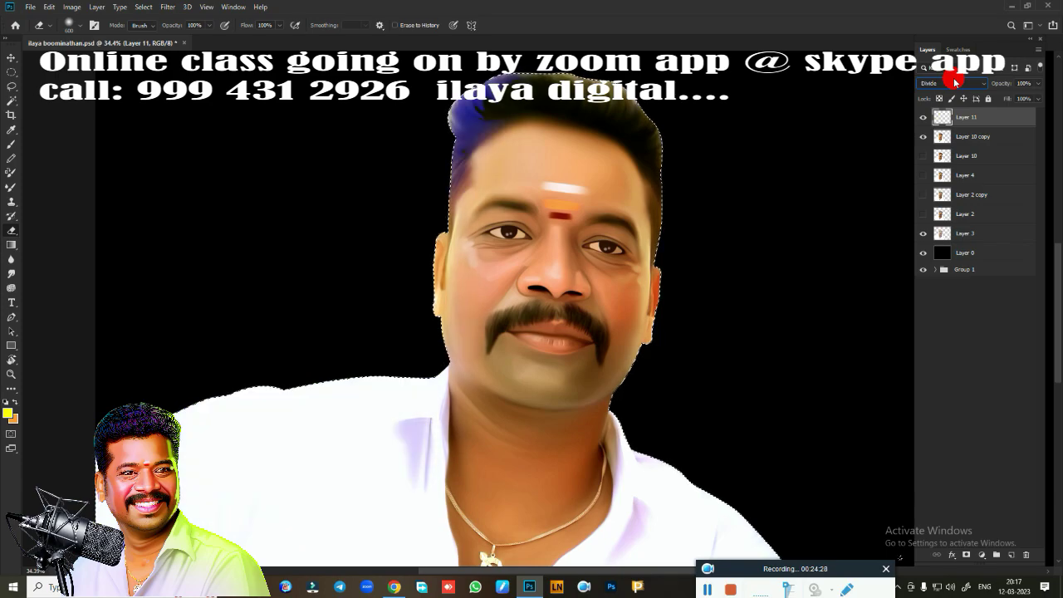
scroll(955, 82, down, 1)
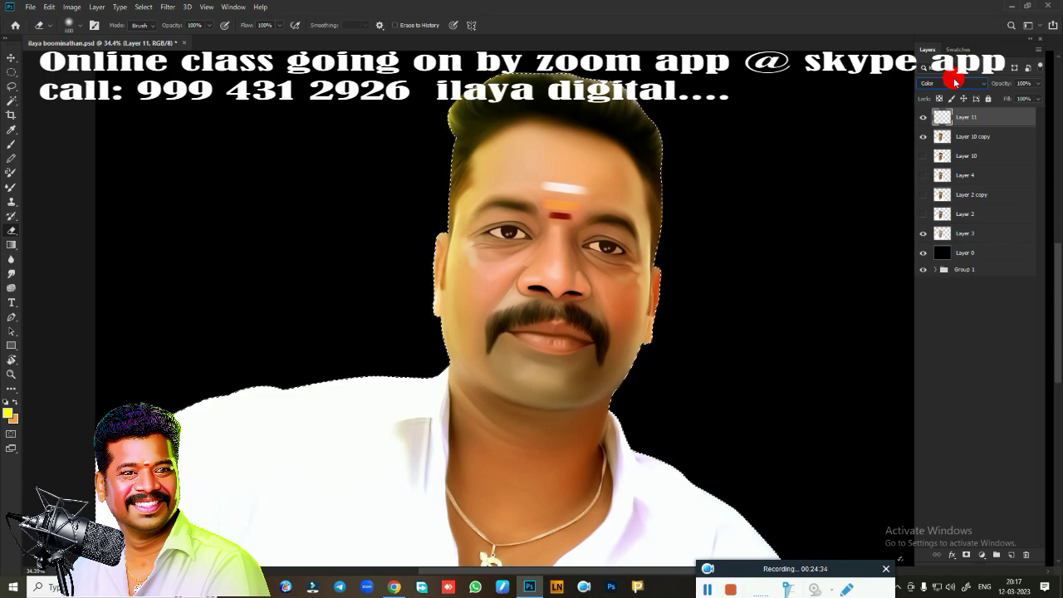
scroll(955, 82, down, 1)
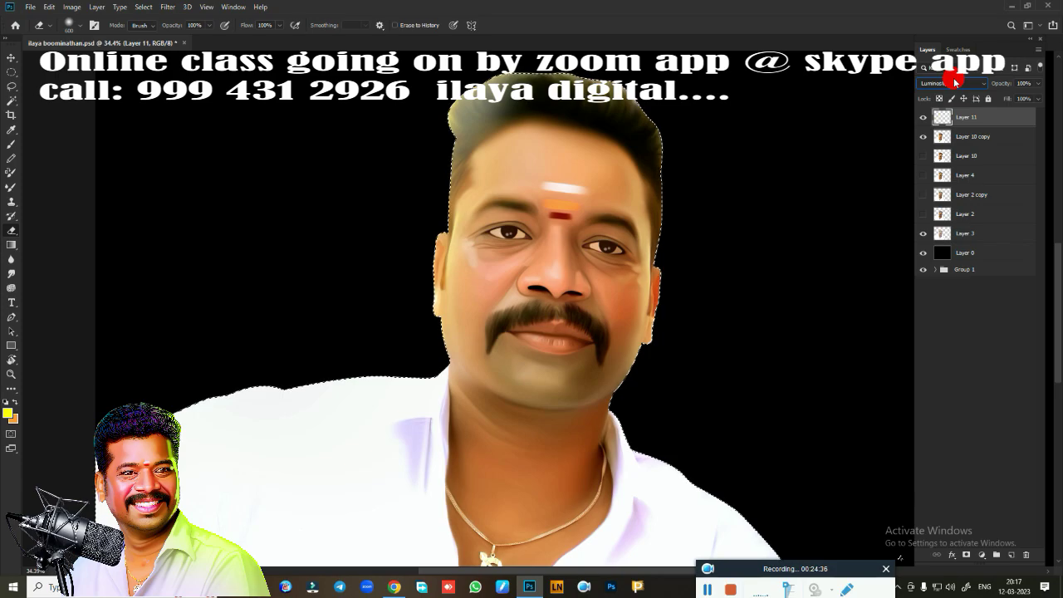
scroll(954, 82, up, 1)
scroll(955, 82, up, 3)
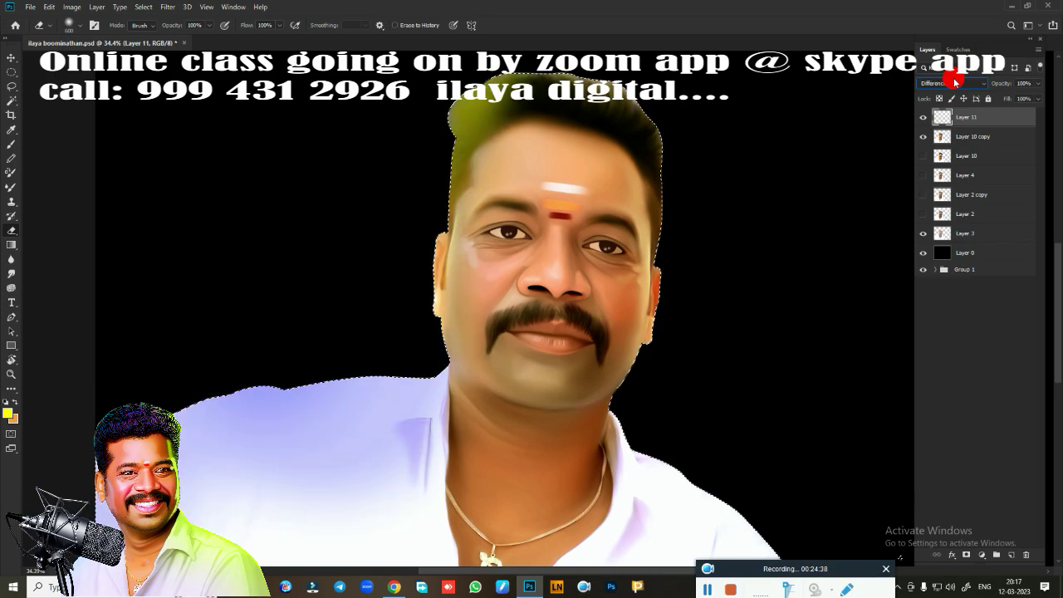
scroll(955, 83, up, 2)
scroll(954, 82, up, 2)
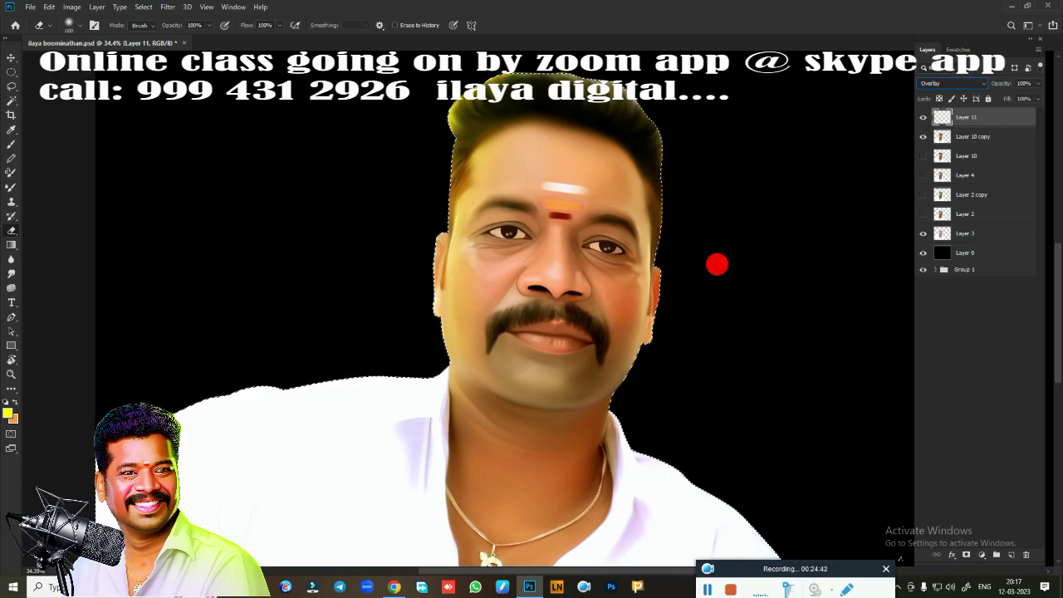
scroll(745, 329, down, 1)
scroll(743, 274, up, 3)
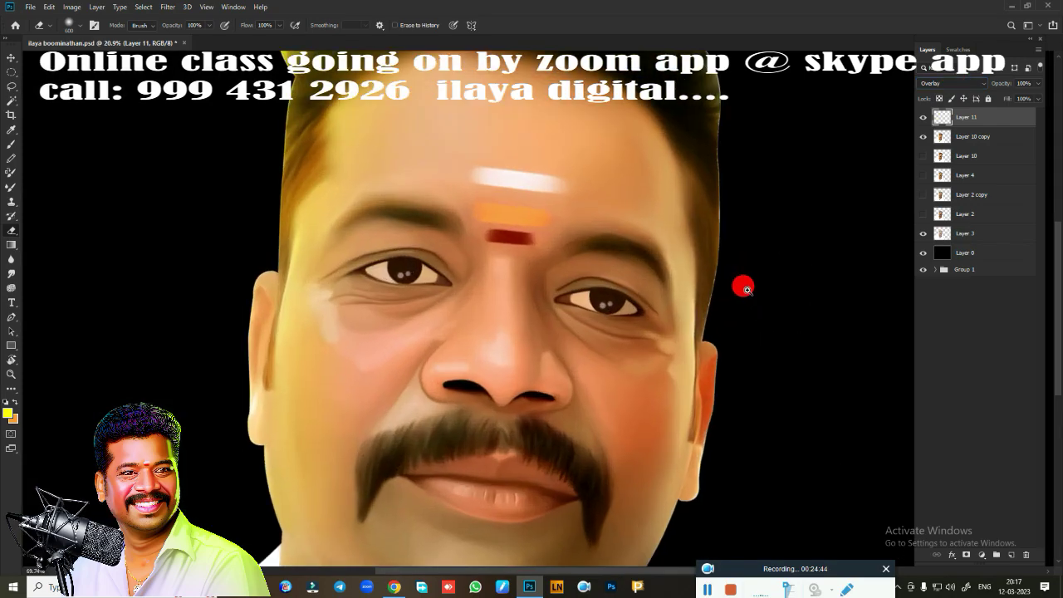
scroll(745, 264, down, 2)
scroll(735, 254, down, 1)
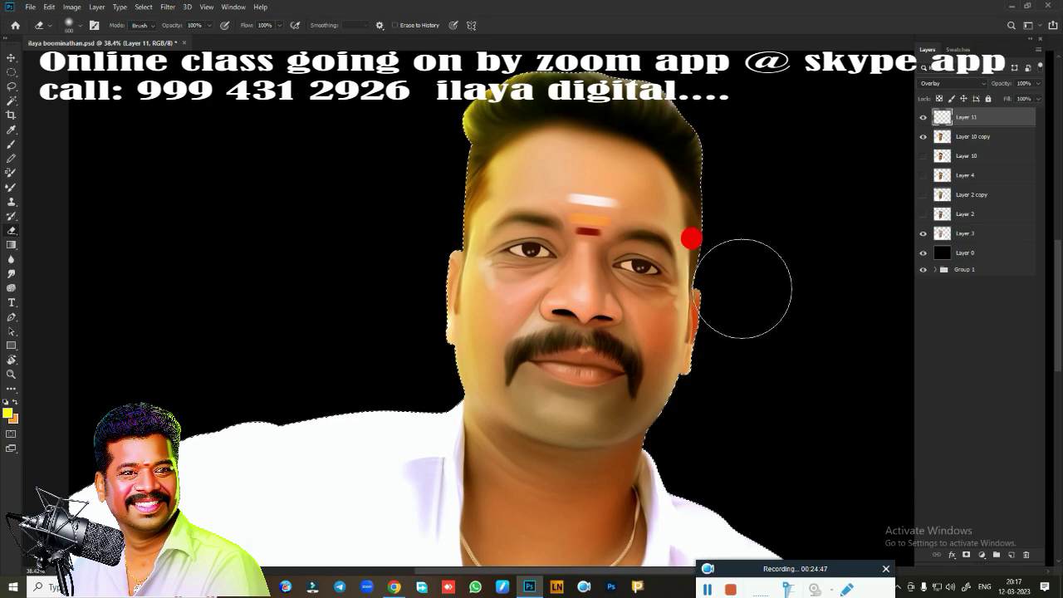
Shift Layer 11's hue to -137 for reddish hair and add an empty Layer 12.
key(i)
key(ctrl+u)
drag(813, 163, 772, 173)
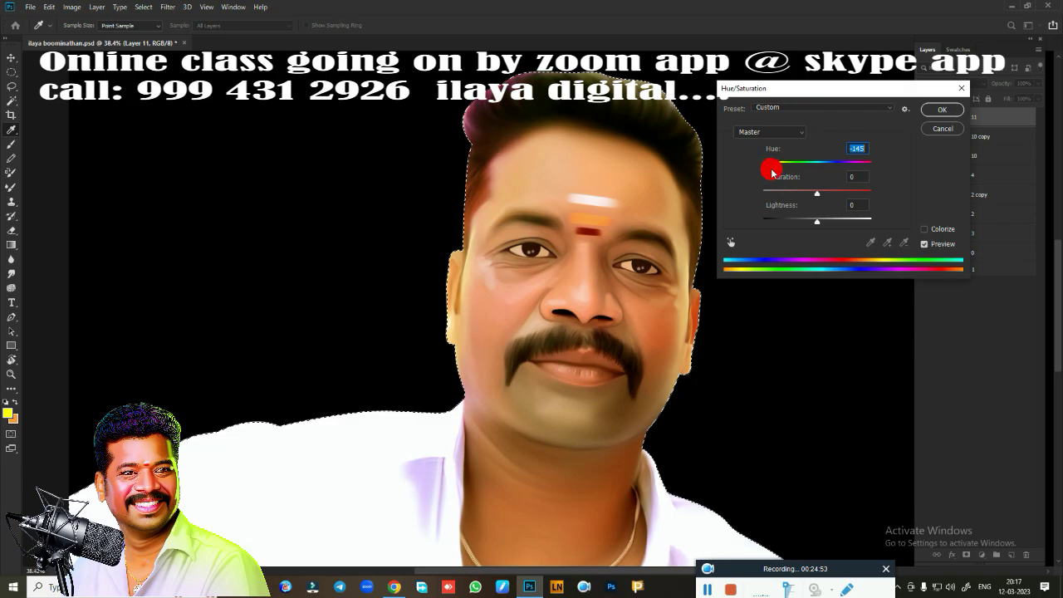
click(938, 110)
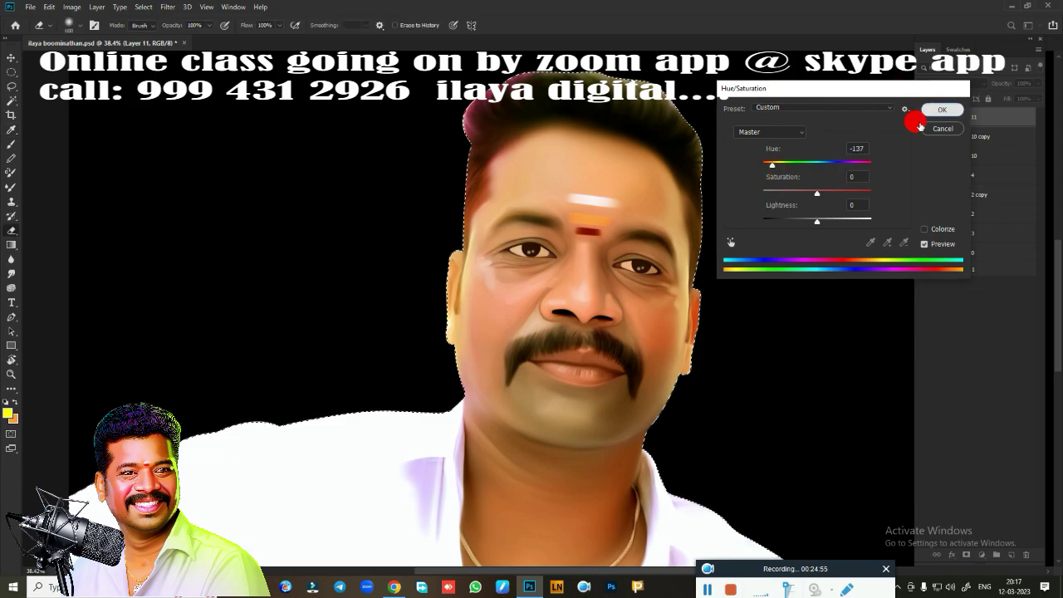
click(1011, 555)
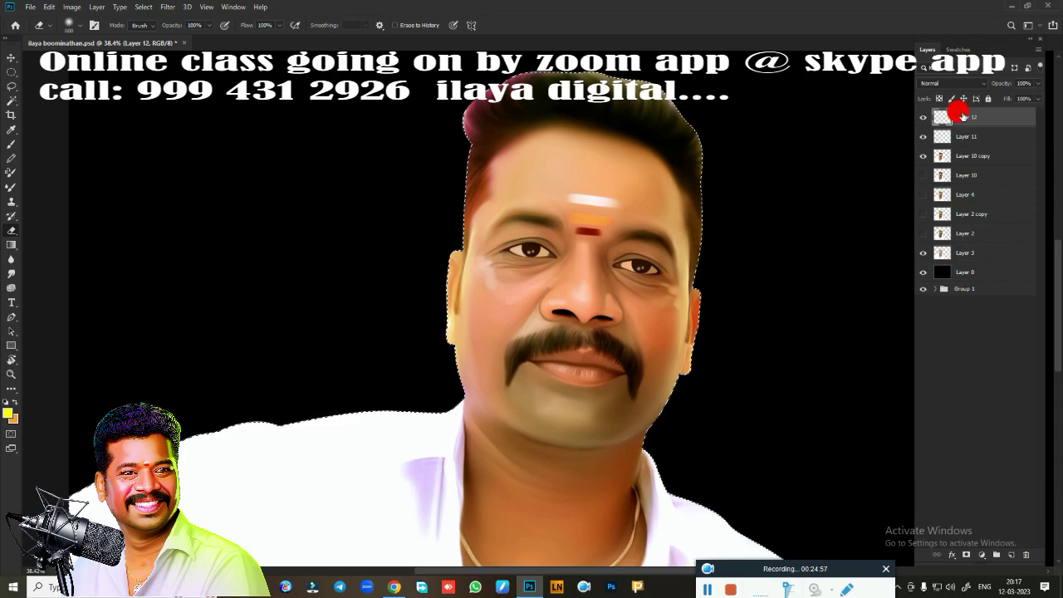
Set Layer 12 to Overlay and switch to a 900 px brush.
click(954, 83)
click(944, 214)
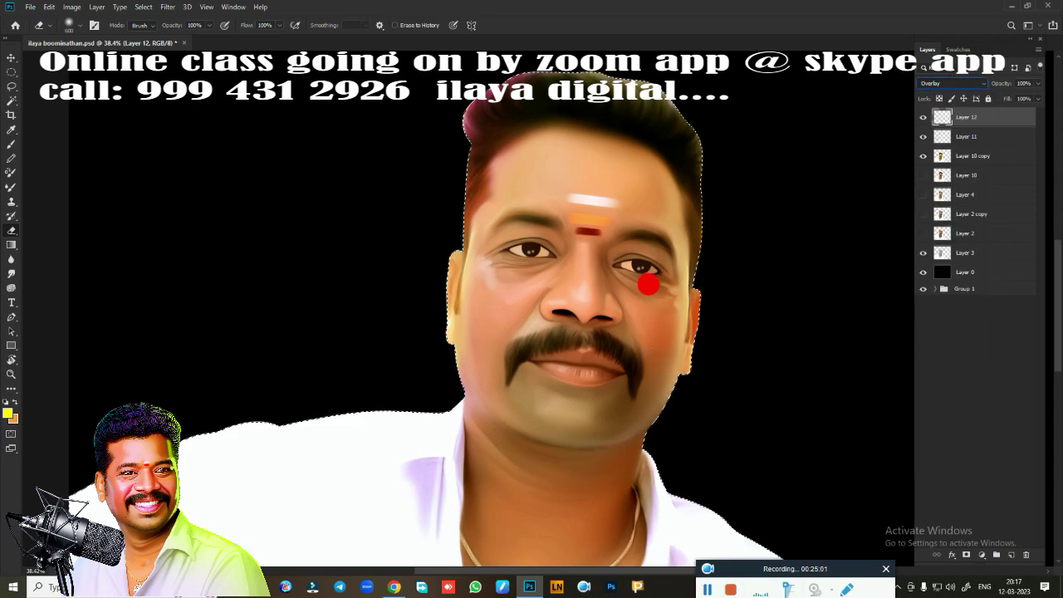
click(11, 143)
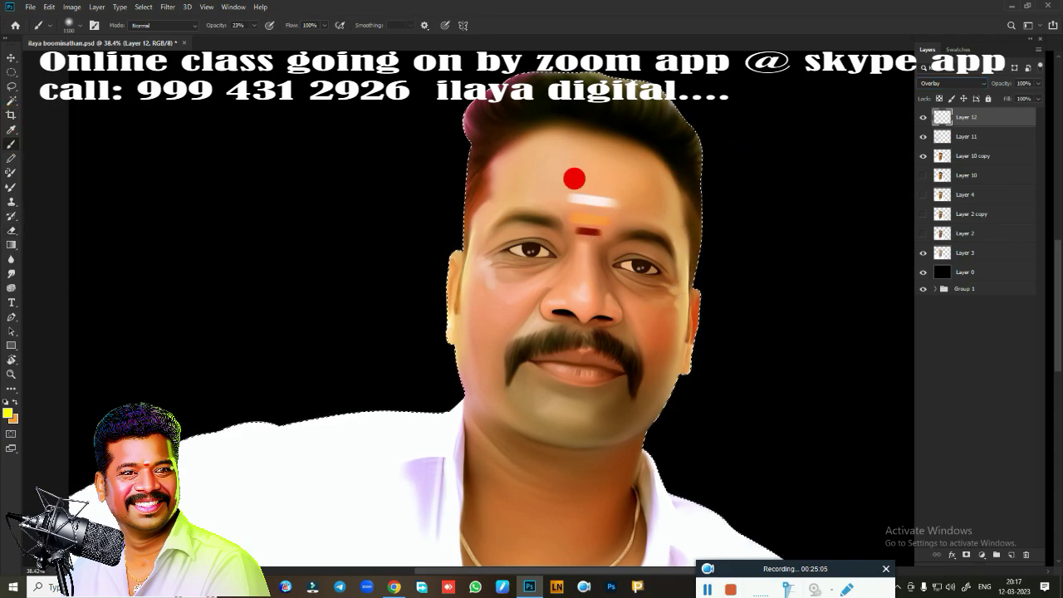
key(bracketleft)
key(bracketleft)
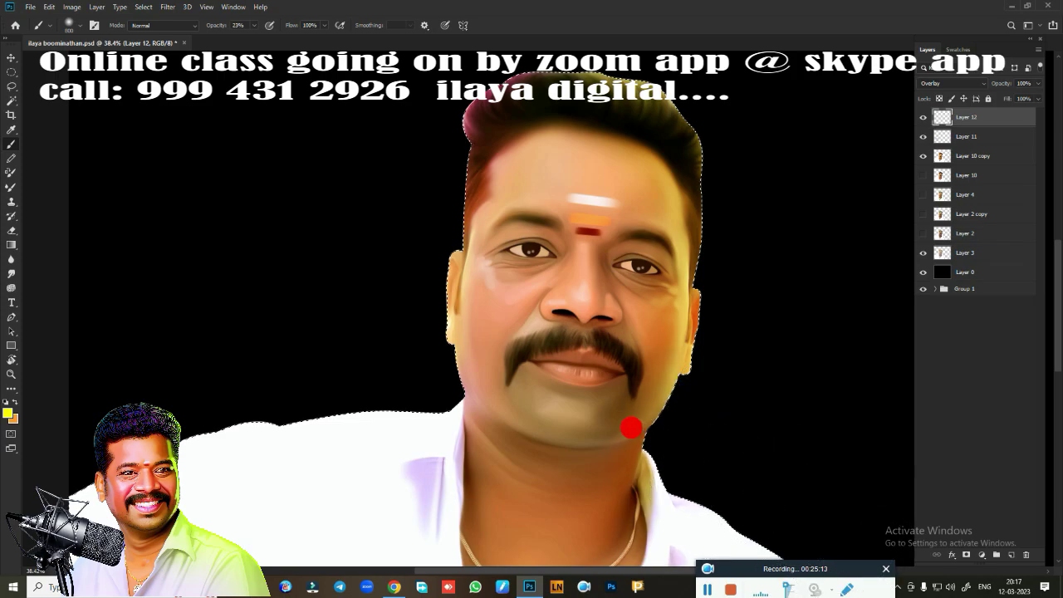
Paint warm overlay strokes along the jaw and neck, then bring up Hue/Saturation.
drag(697, 490, 718, 362)
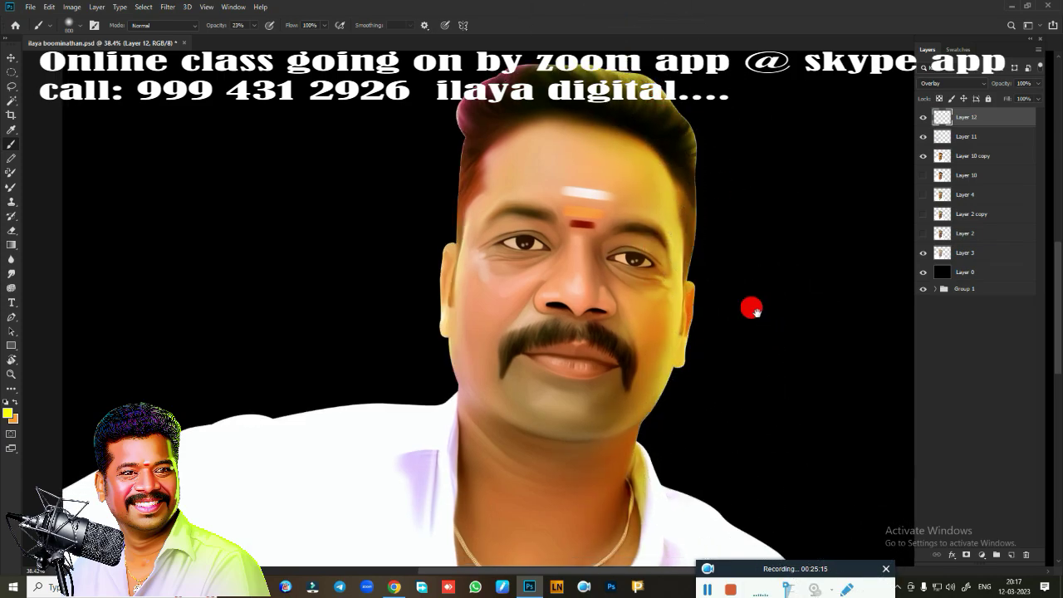
mouse_move(752, 307)
mouse_down()
mouse_move(669, 148)
mouse_move(669, 158)
mouse_up()
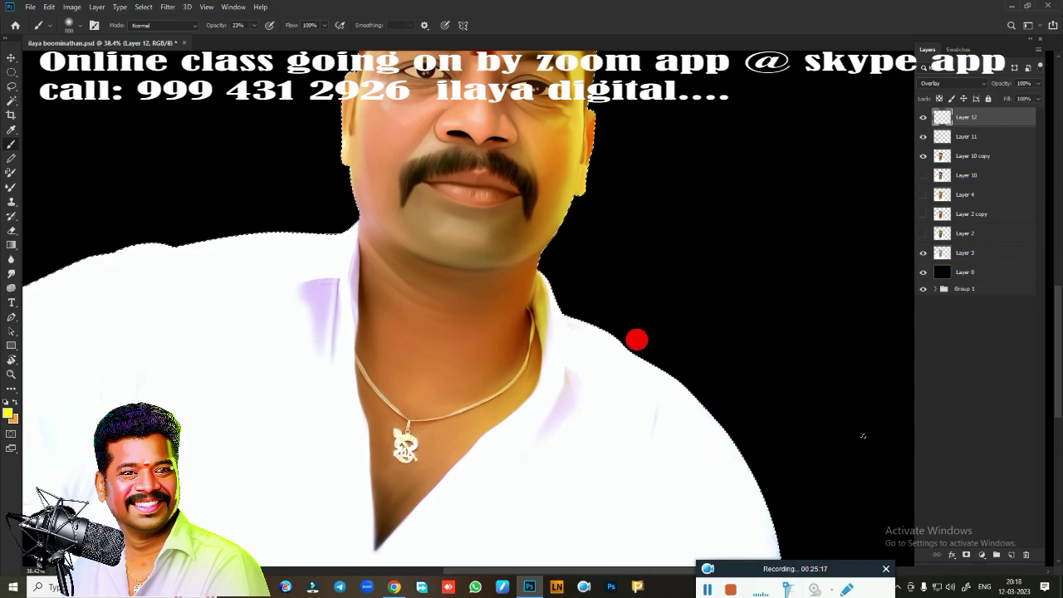
scroll(656, 305, down, 3)
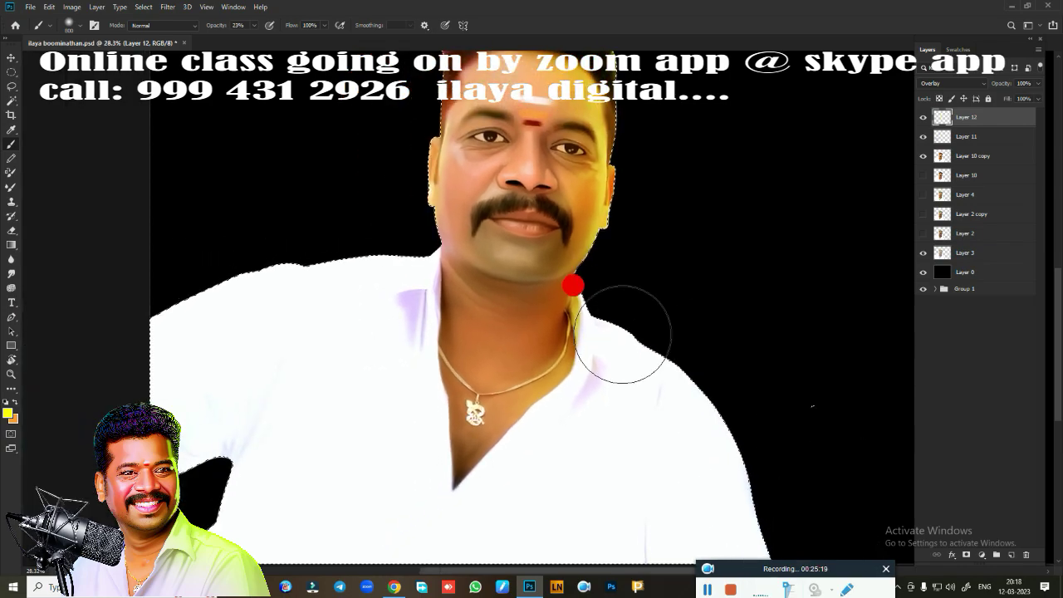
key(e)
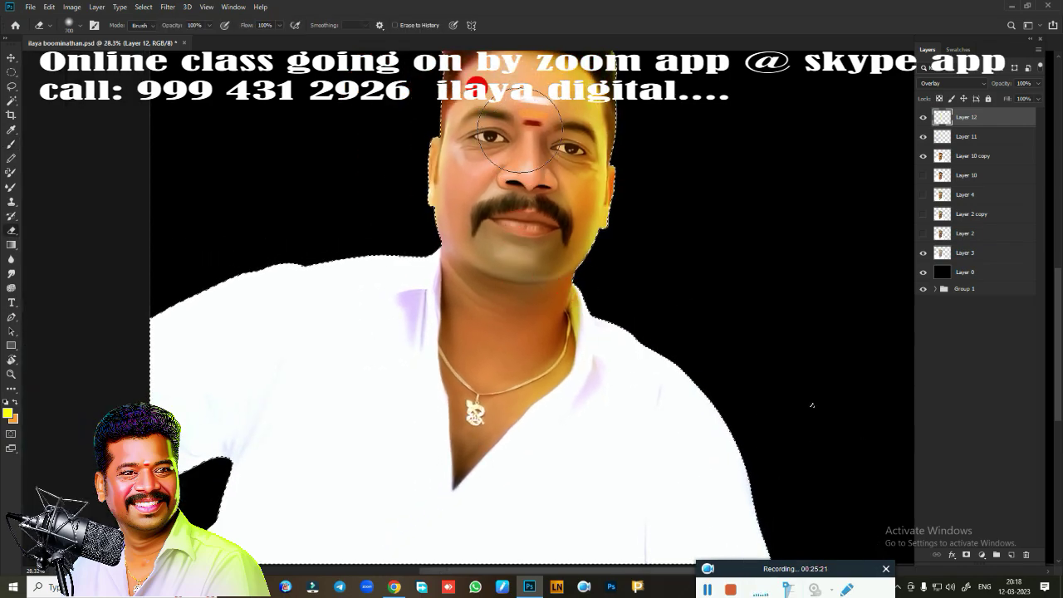
scroll(489, 111, up, 2)
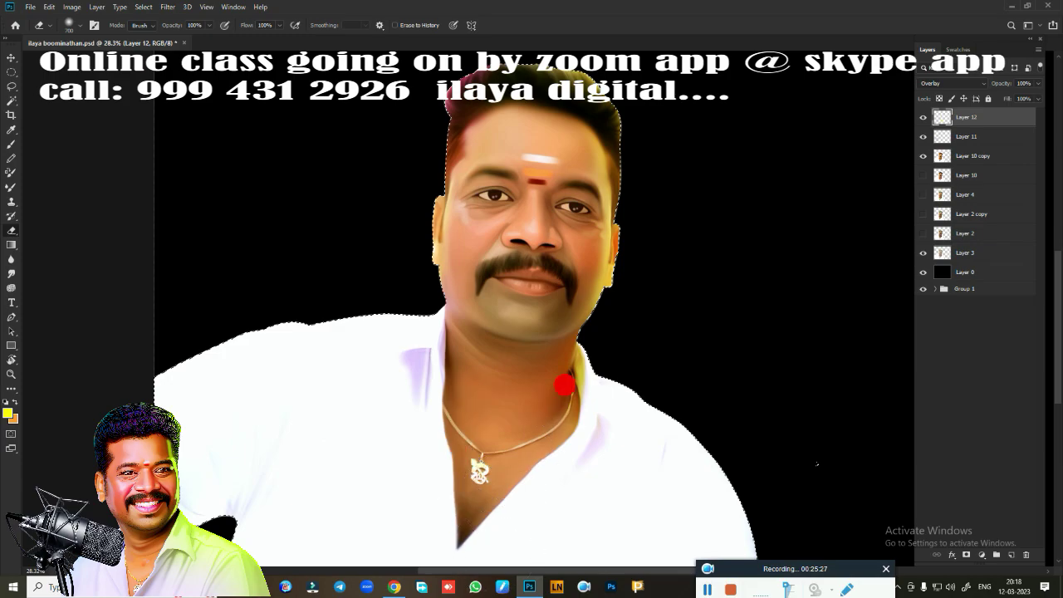
scroll(669, 185, up, 2)
scroll(690, 221, up, 2)
scroll(686, 308, up, 1)
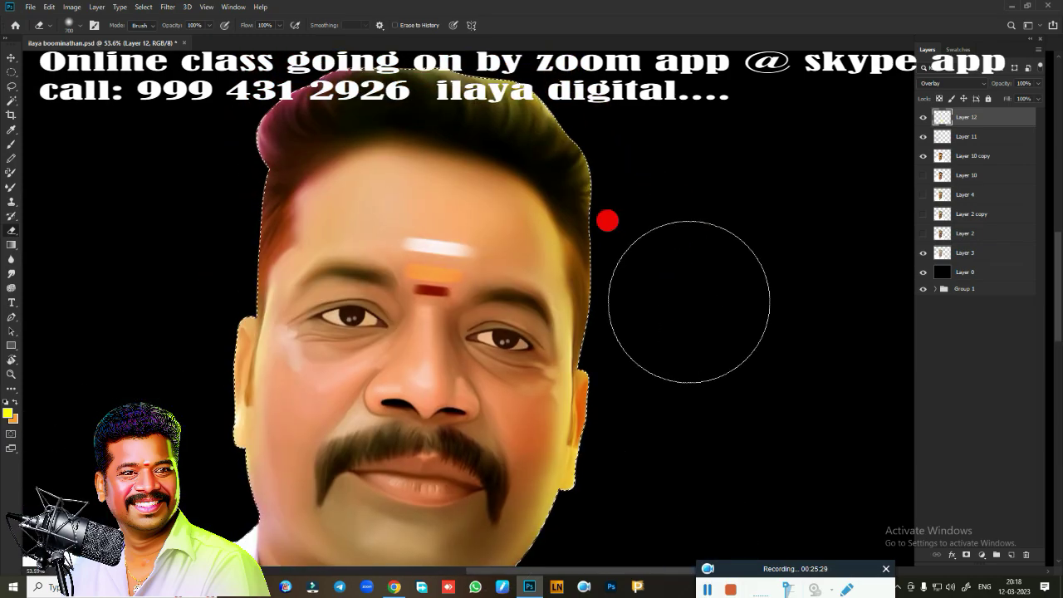
key(ctrl+u)
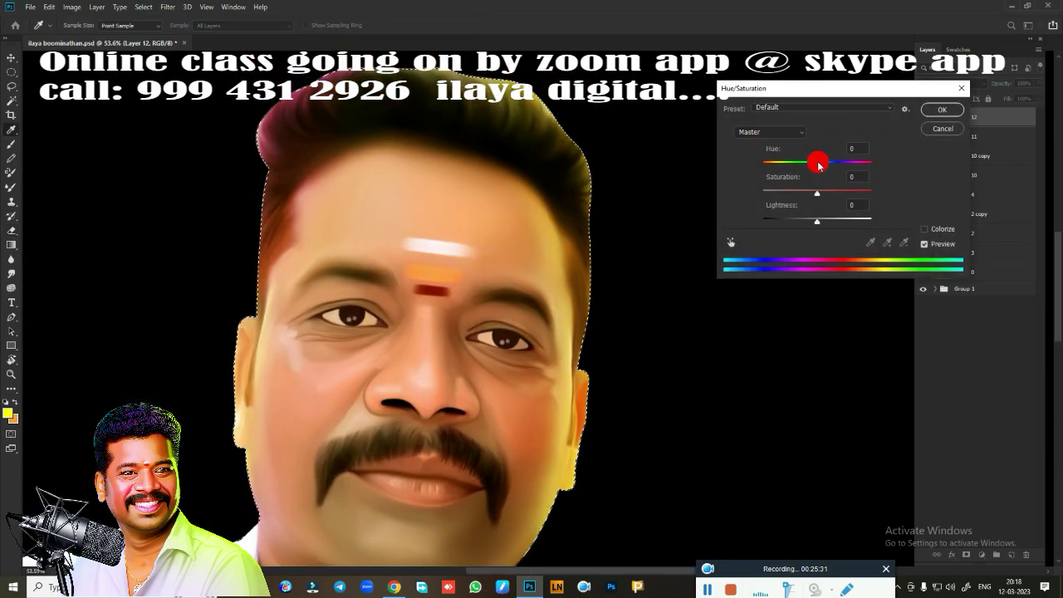
Recolour Layer 12's overlay paint with Hue +140 and Saturation +27.
drag(817, 165, 860, 165)
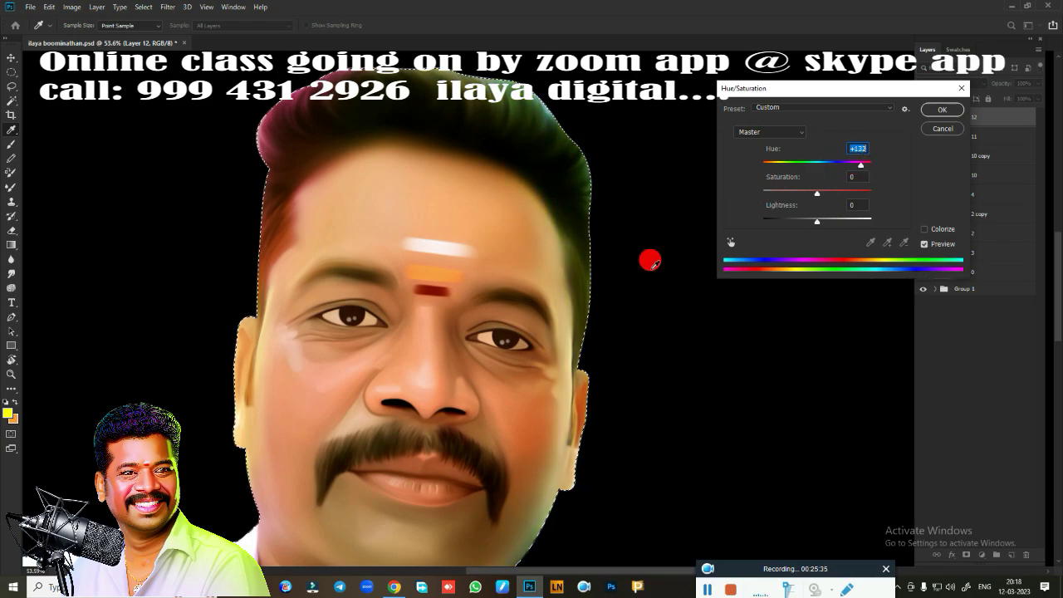
scroll(641, 261, down, 1)
scroll(581, 261, down, 1)
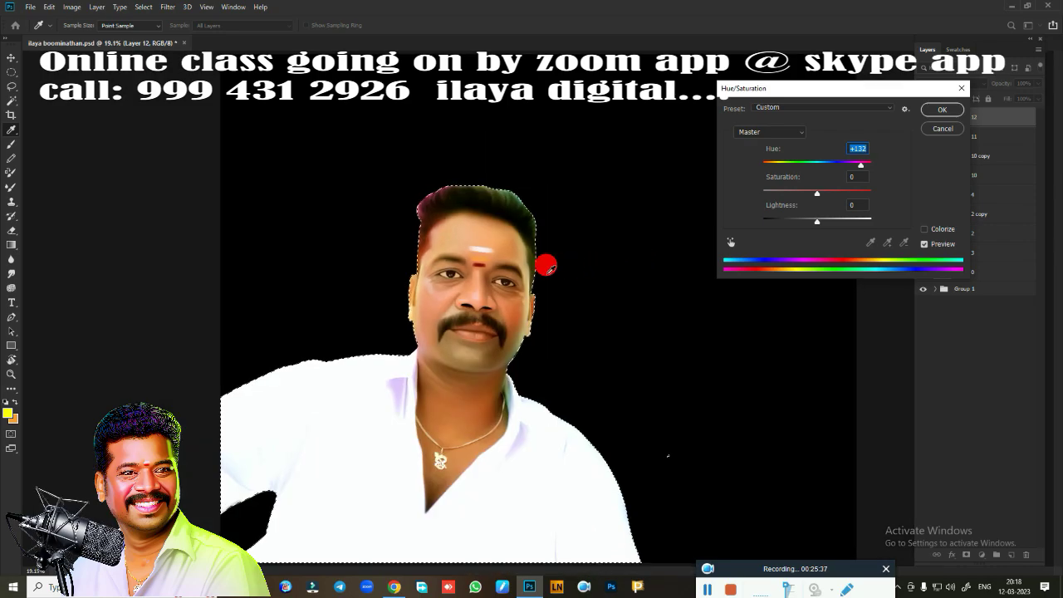
scroll(564, 259, up, 1)
scroll(588, 241, up, 1)
scroll(615, 128, up, 1)
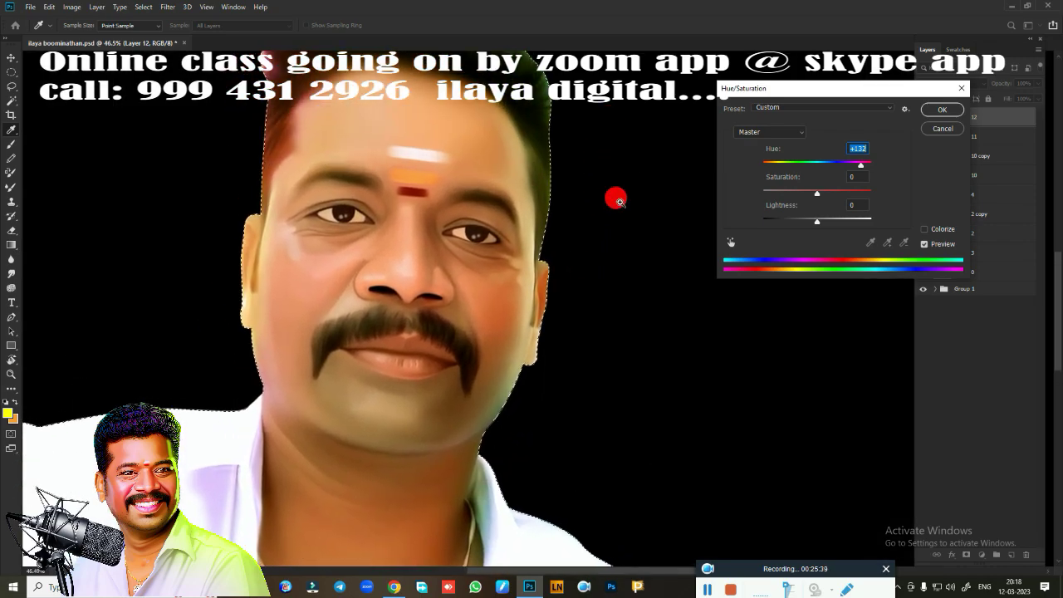
scroll(606, 204, down, 1)
scroll(631, 211, down, 1)
scroll(656, 224, down, 1)
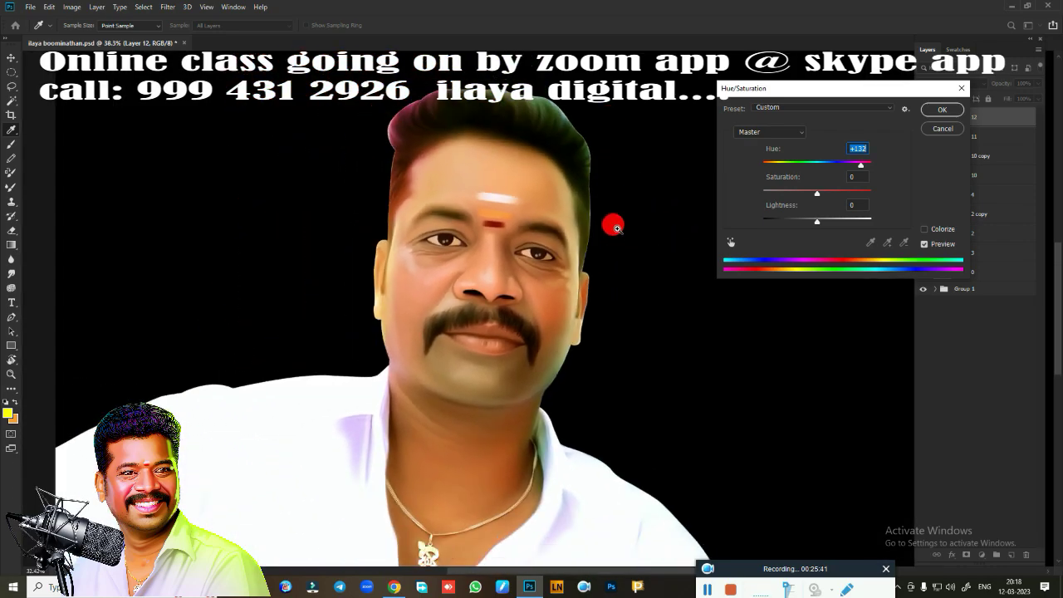
scroll(611, 216, down, 1)
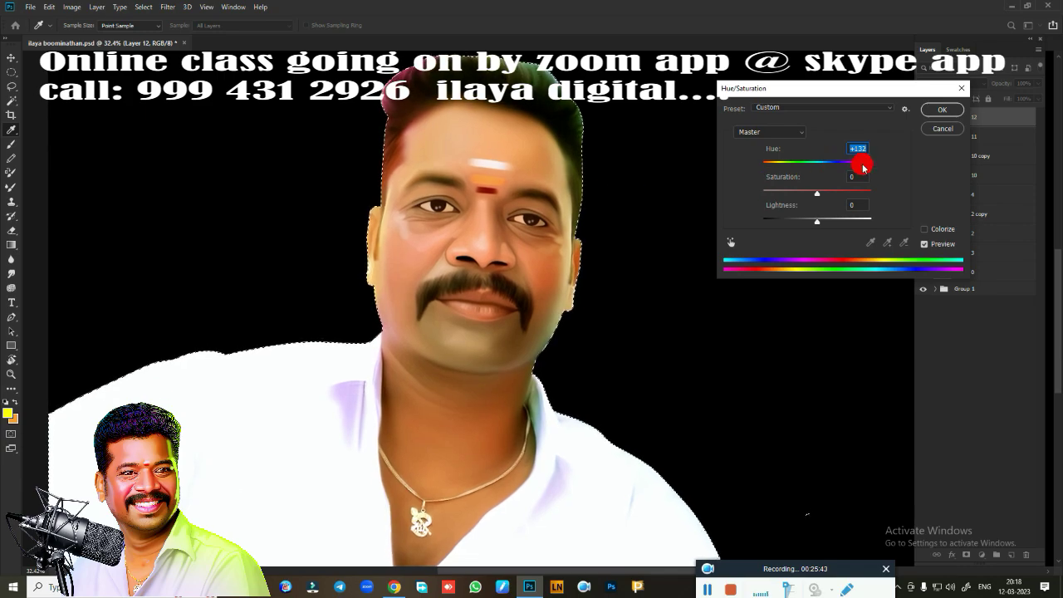
drag(860, 164, 881, 165)
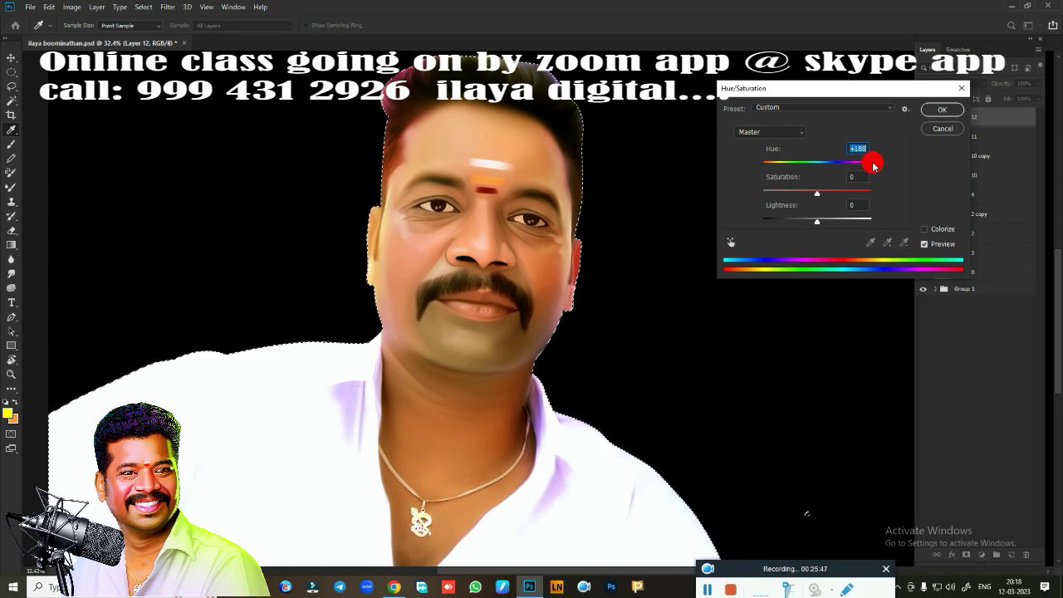
drag(873, 164, 863, 166)
mouse_move(818, 193)
mouse_down()
mouse_move(854, 189)
mouse_move(764, 171)
mouse_move(828, 163)
mouse_move(864, 172)
mouse_up()
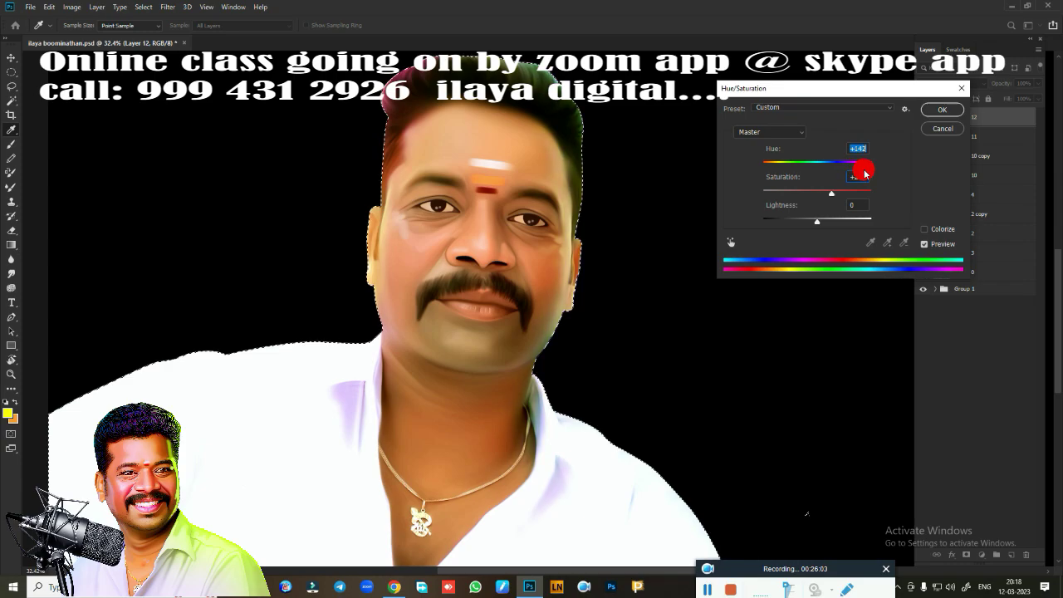
click(941, 110)
Add a new layer and merge it with Layer 12 into Layer 13.
key(e)
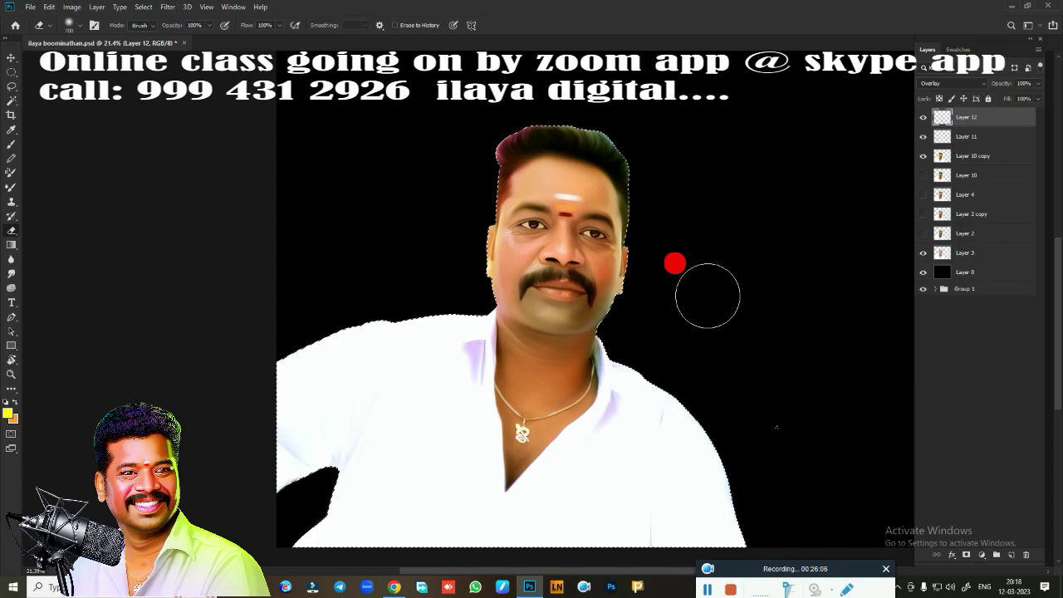
key(ctrl+shift+alt+n)
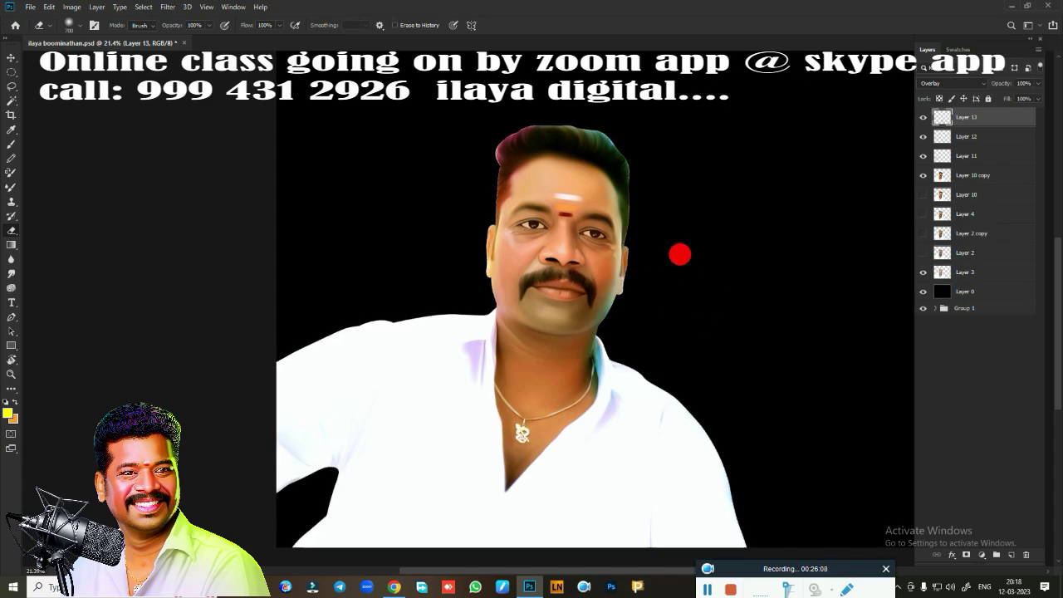
shift+click(964, 143)
key(ctrl+e)
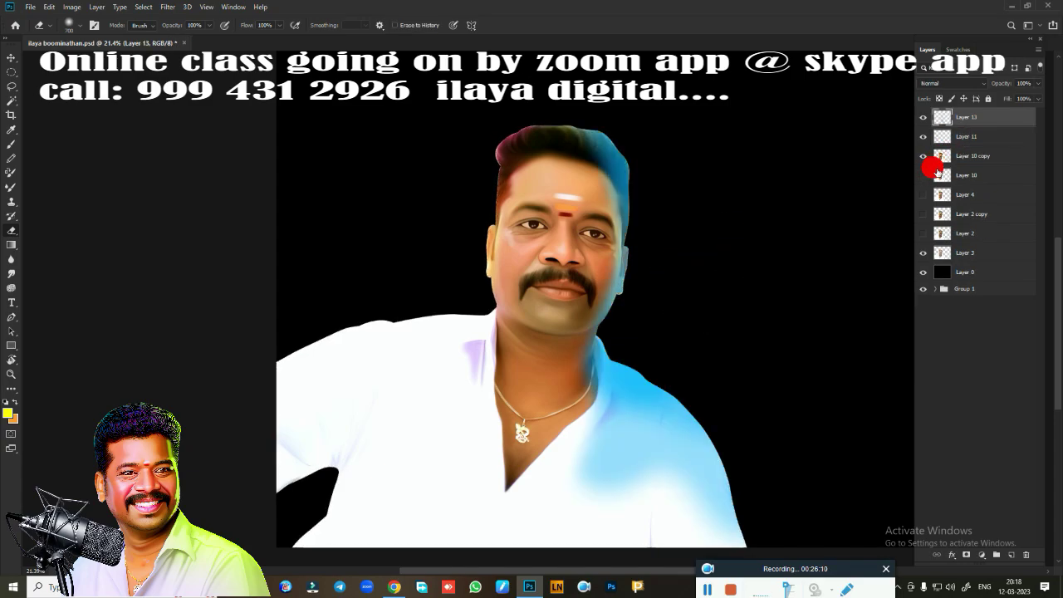
Set Layer 13 to Overlay blending and add an empty Layer 14 on top.
click(966, 82)
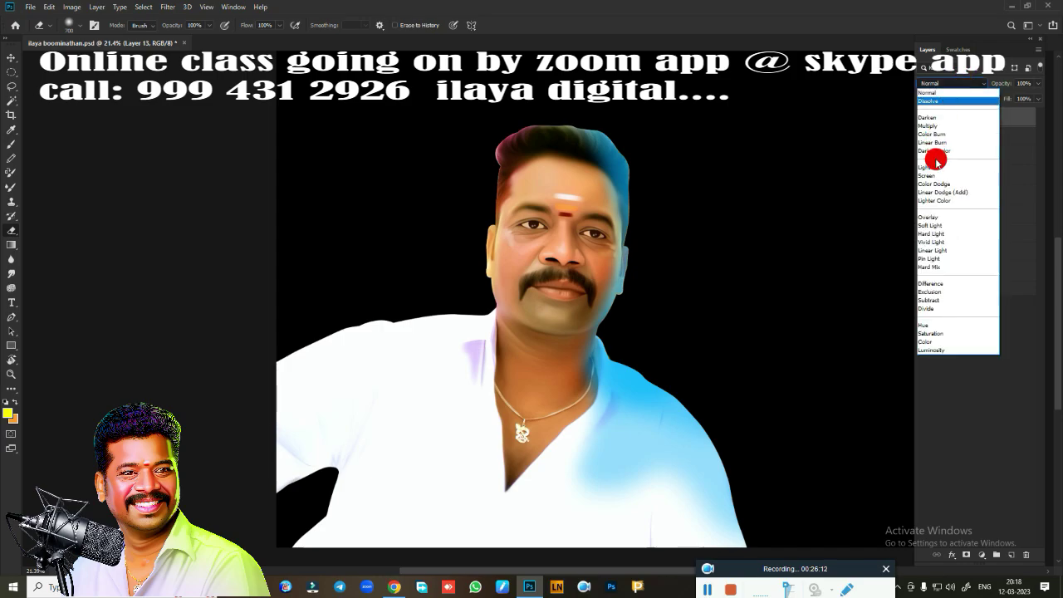
click(942, 214)
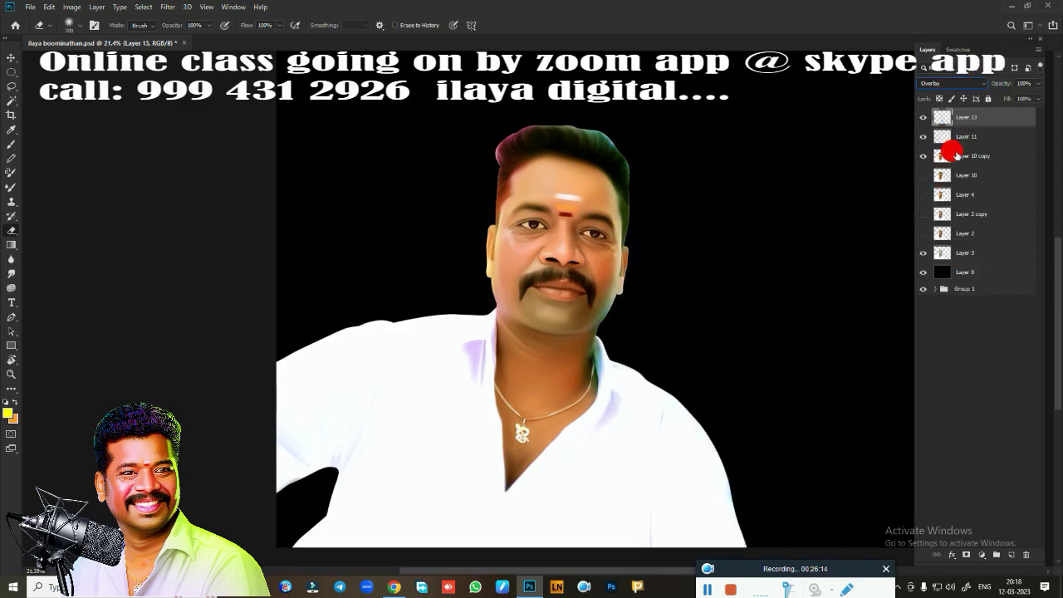
drag(949, 137, 962, 144)
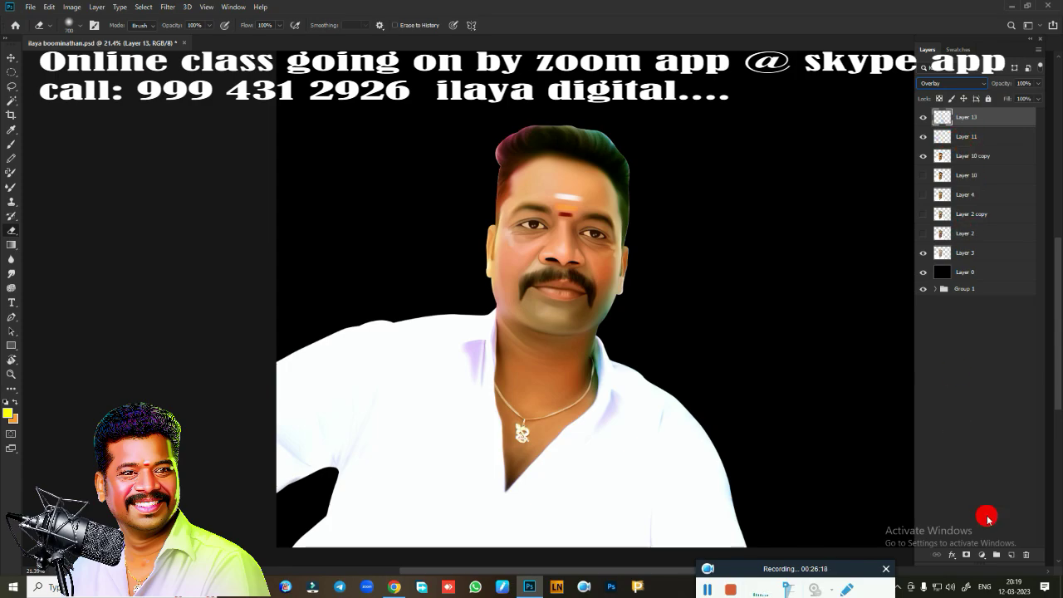
click(1010, 554)
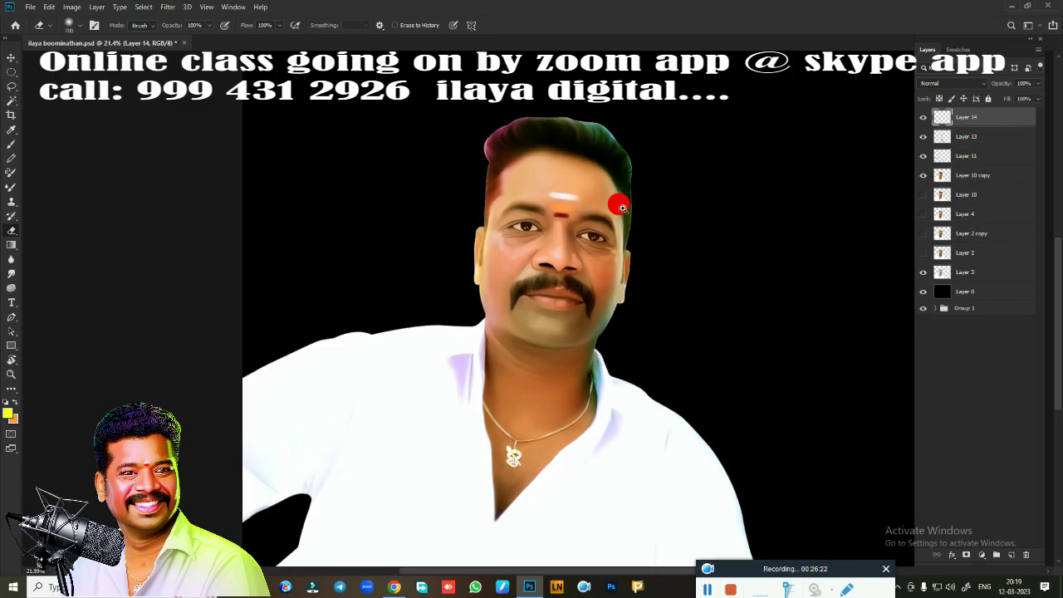
Paint soft colour over the hair on Layer 14 and set it to Overlay.
scroll(618, 208, up, 3)
scroll(629, 250, up, 3)
key(b)
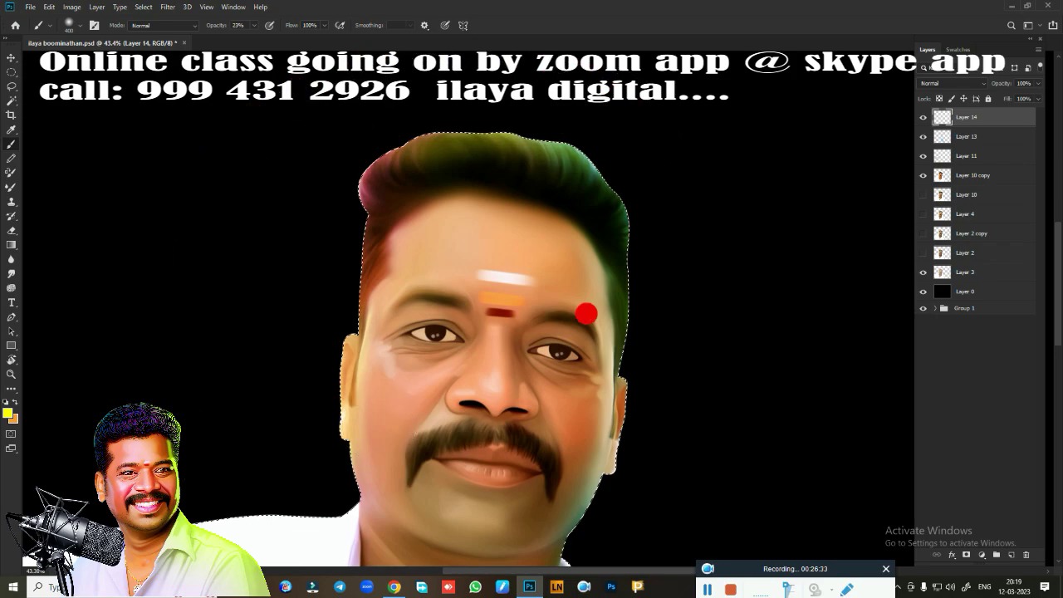
click(955, 84)
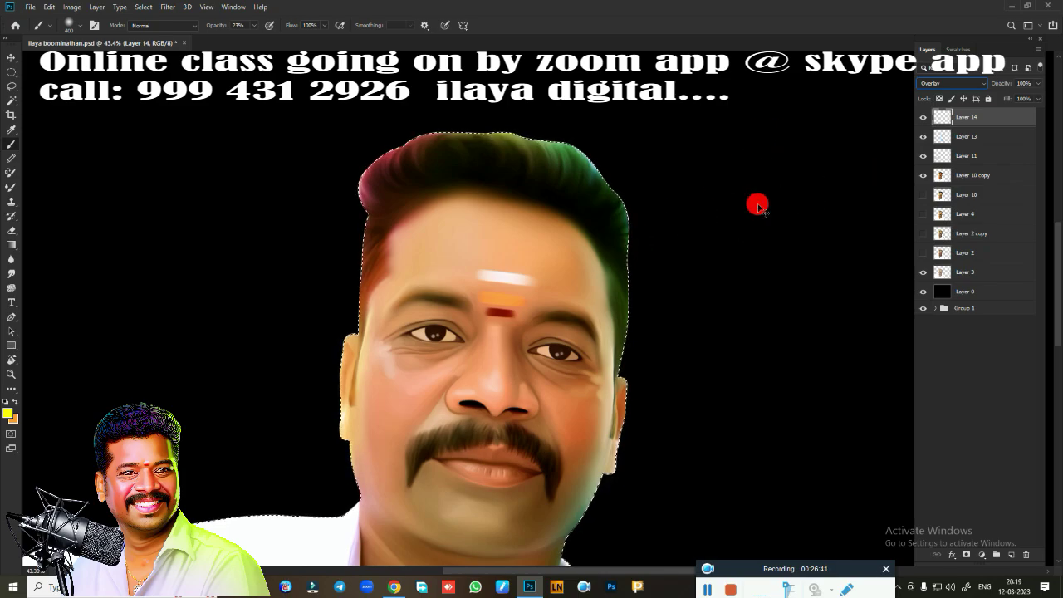
Shift Layer 14's hue to a purple-red hair tint with Hue/Saturation.
key(ctrl+u)
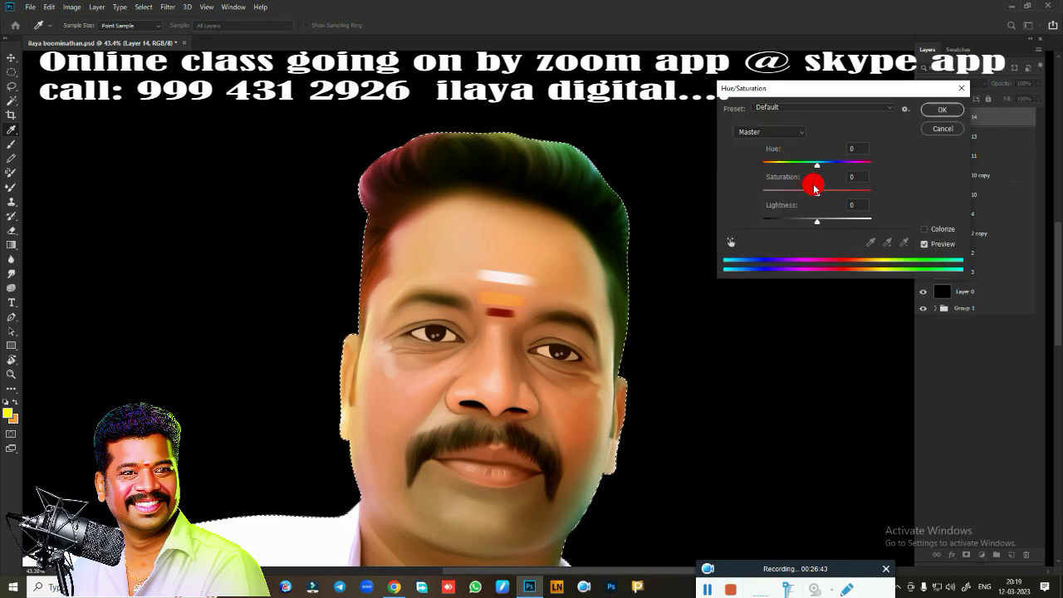
mouse_move(816, 165)
mouse_down()
mouse_move(760, 175)
mouse_move(870, 172)
mouse_up()
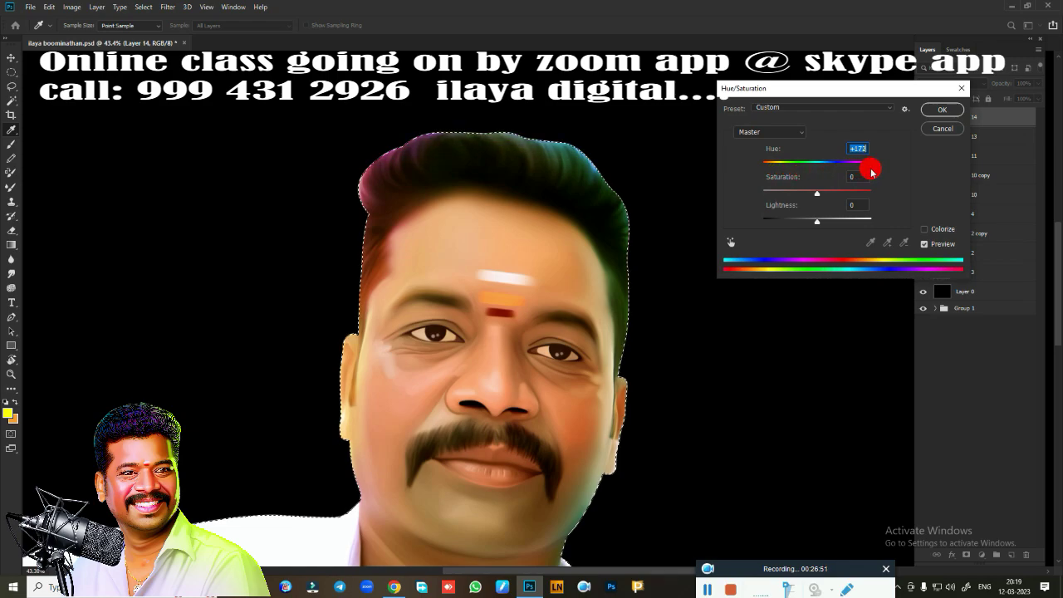
mouse_move(870, 172)
mouse_down()
mouse_move(800, 179)
mouse_move(860, 192)
mouse_up()
click(922, 128)
Group Layers 14, 13 and 11 into Group 2.
key(b)
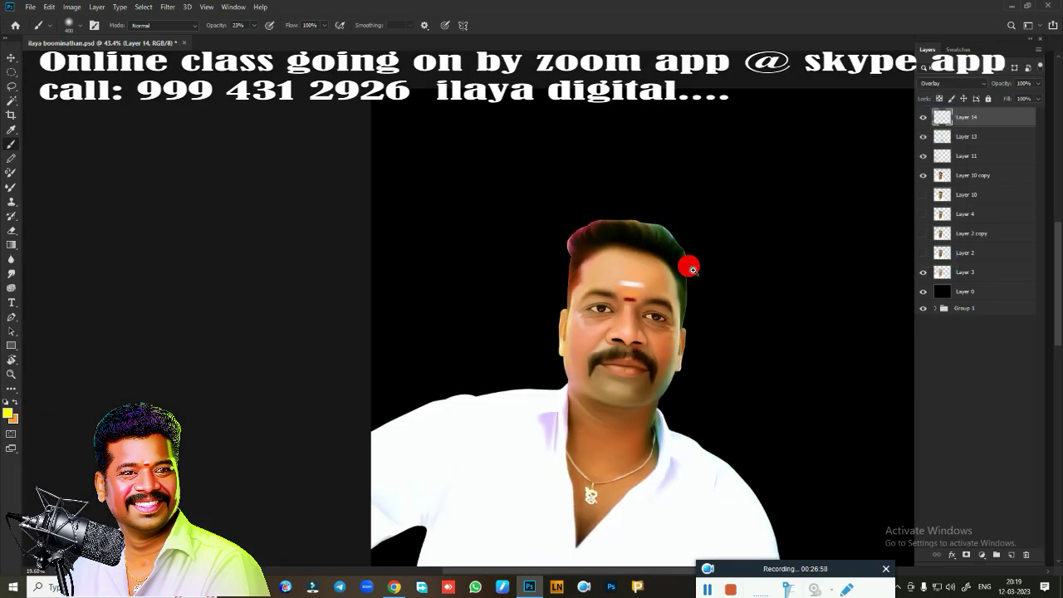
drag(692, 270, 690, 171)
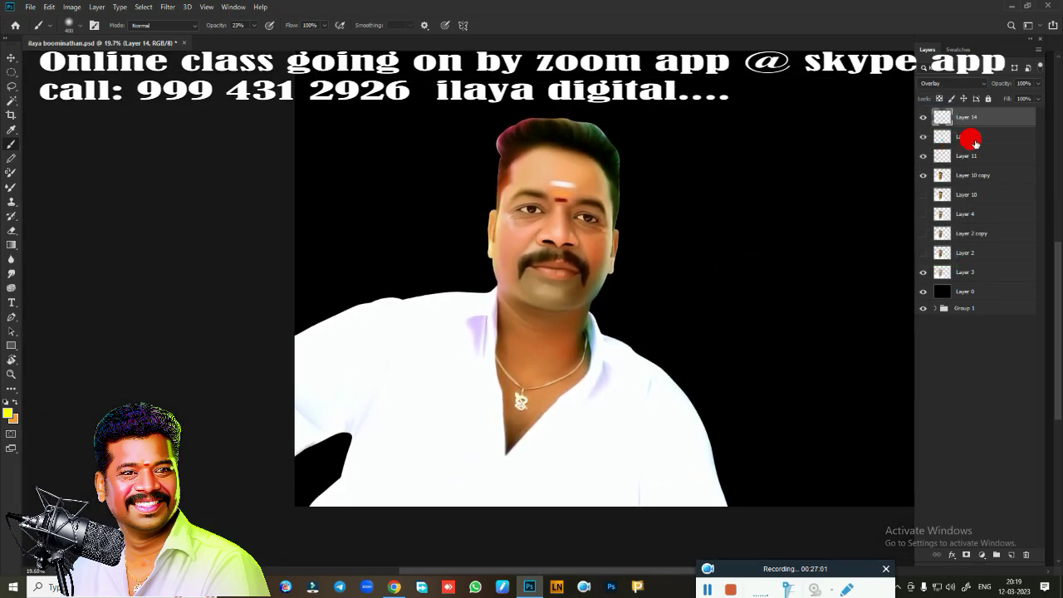
shift+click(971, 159)
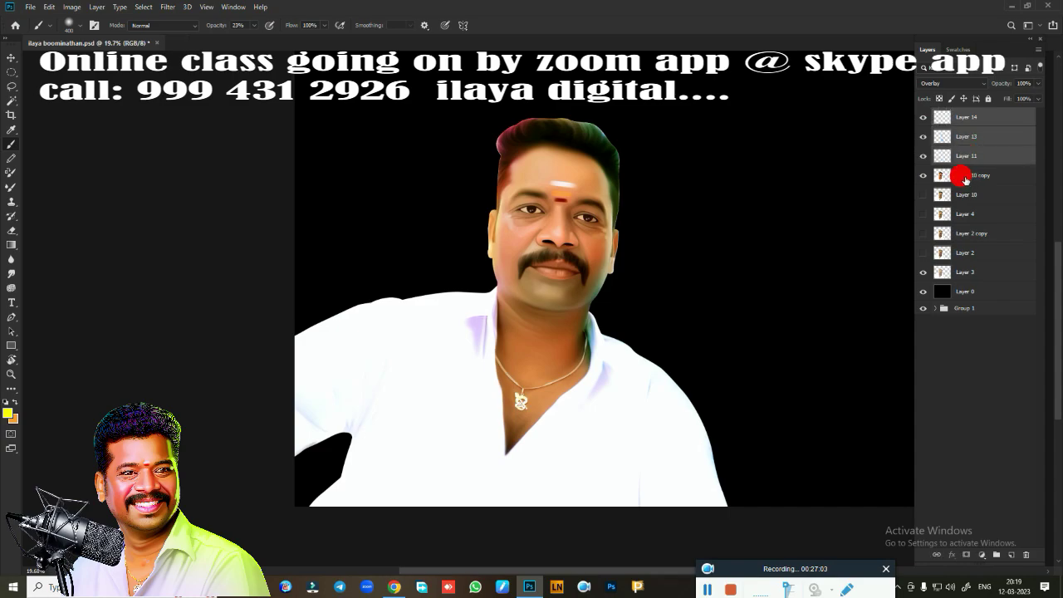
key(ctrl+g)
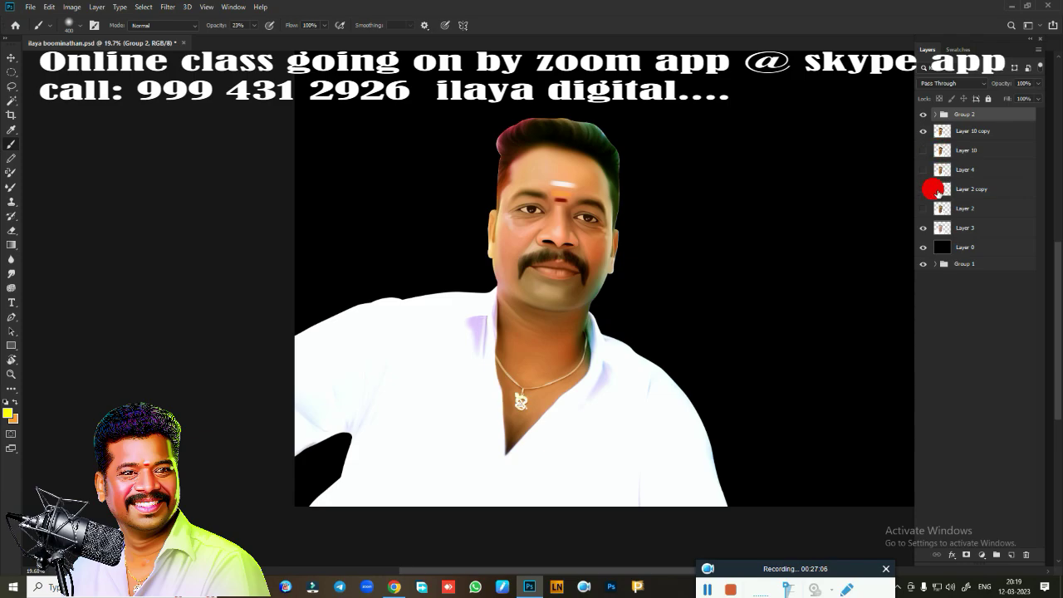
Group Layer 10 copy down to Layer 2 as Group 3, duplicate it, and merge the copy.
click(967, 131)
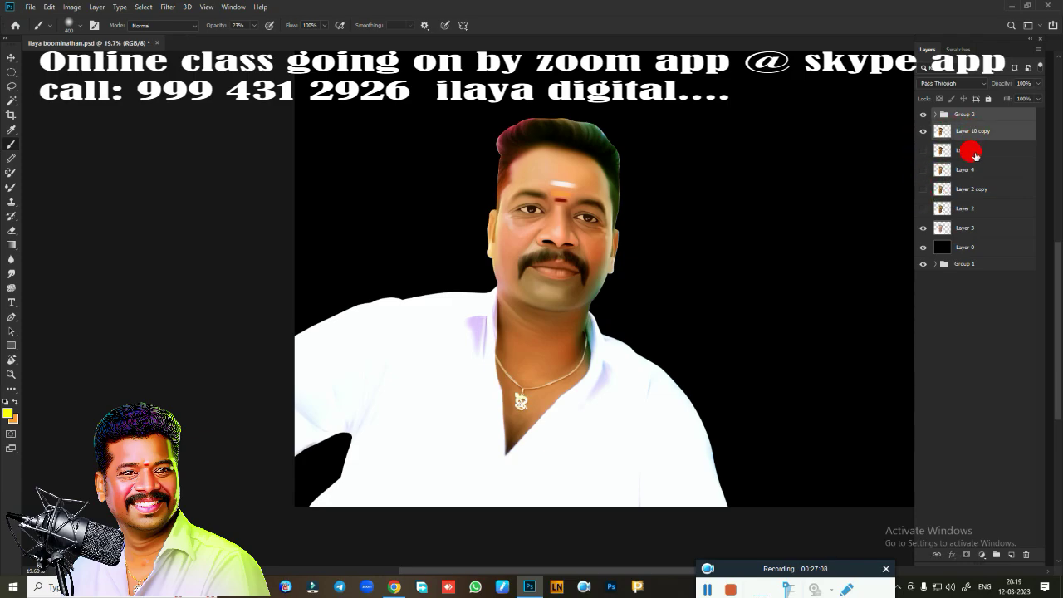
shift+click(967, 151)
shift+click(968, 169)
shift+click(972, 194)
shift+click(975, 211)
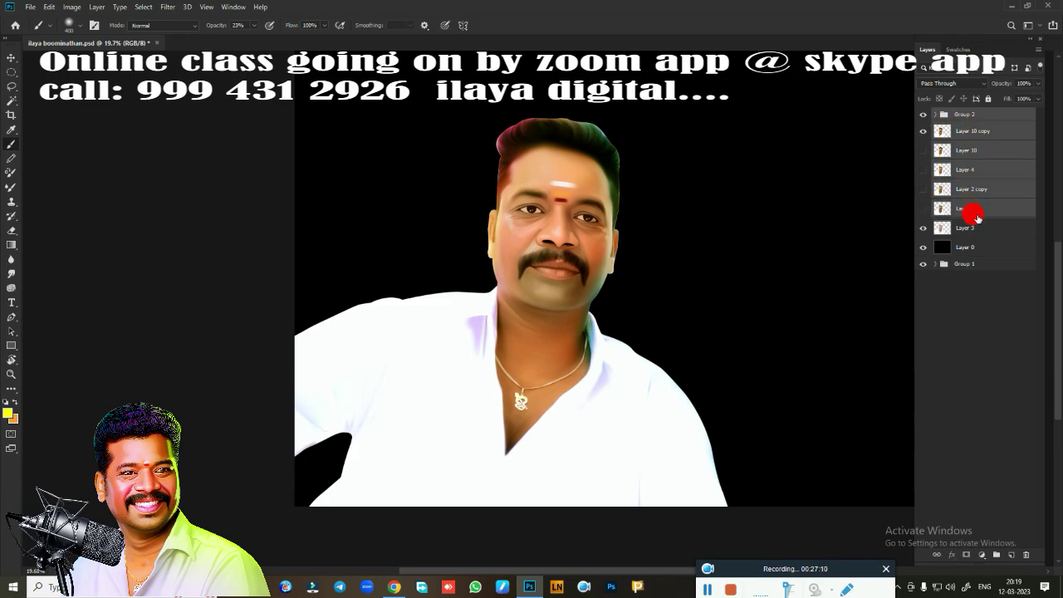
key(ctrl+g)
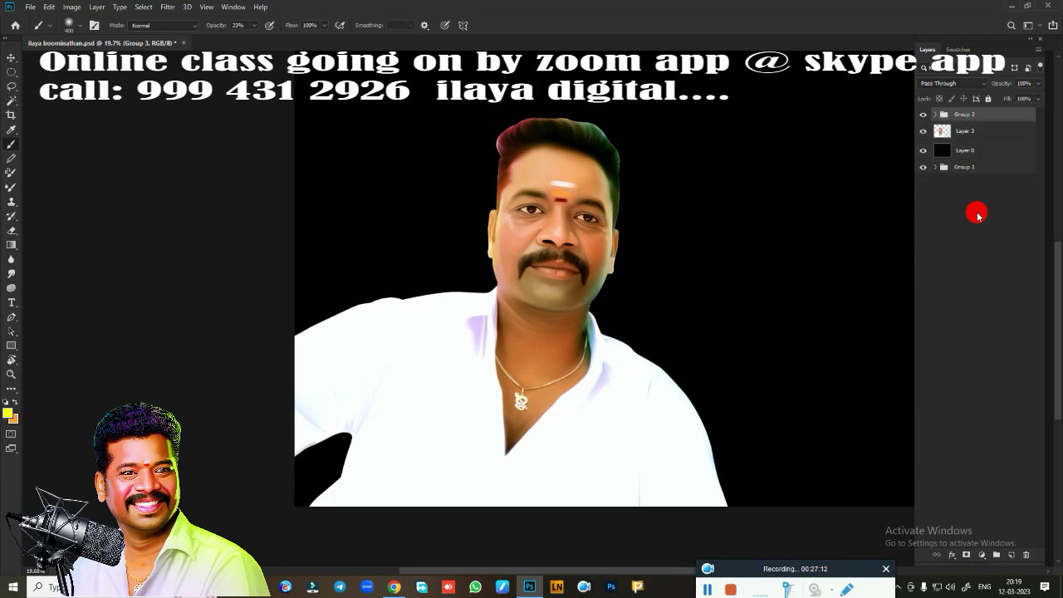
key(ctrl+j)
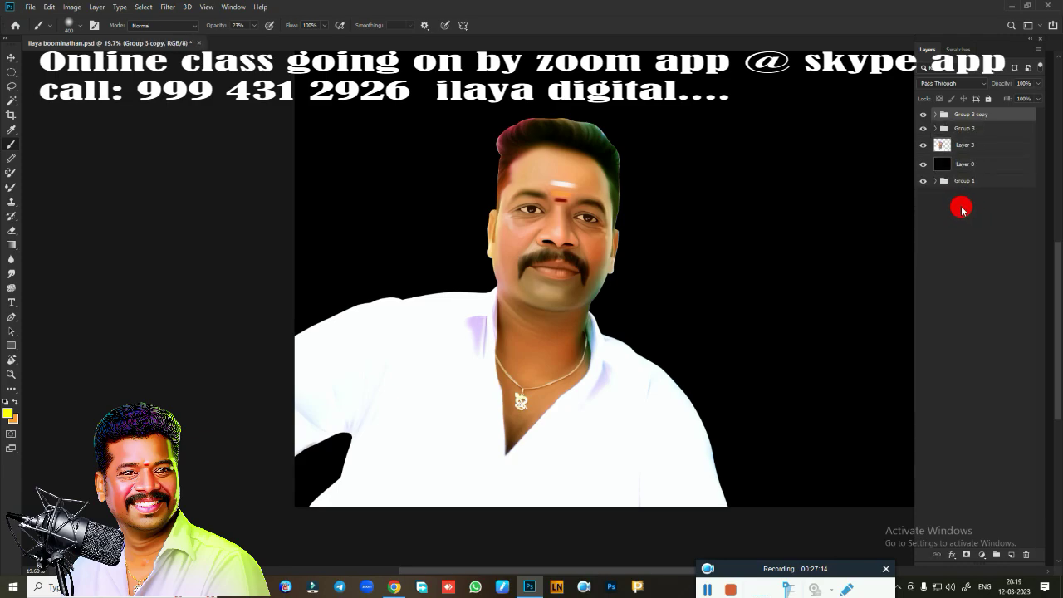
key(ctrl+e)
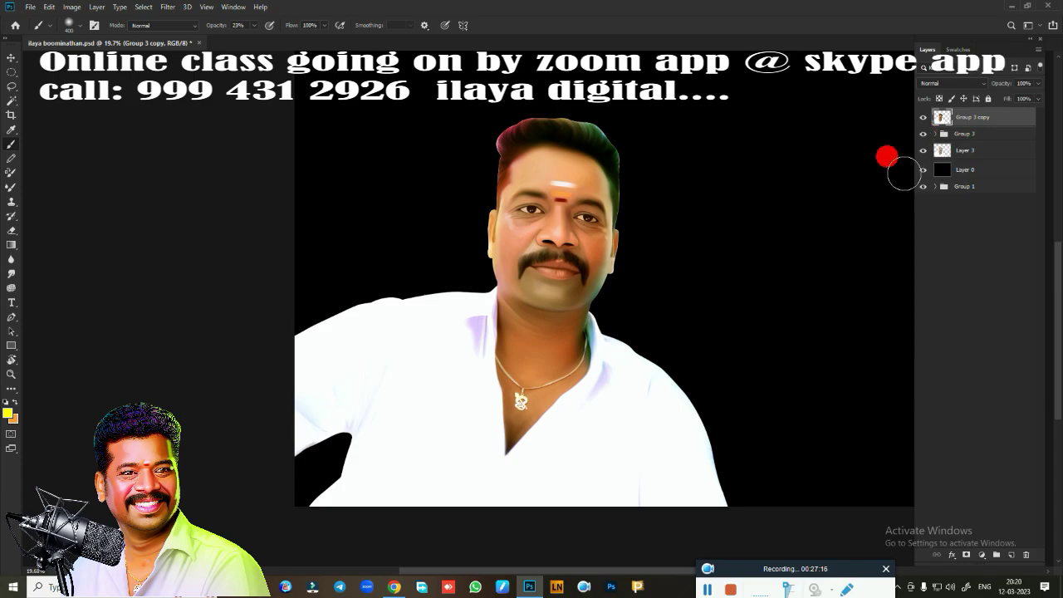
key(ctrl+plus)
key(ctrl+plus)
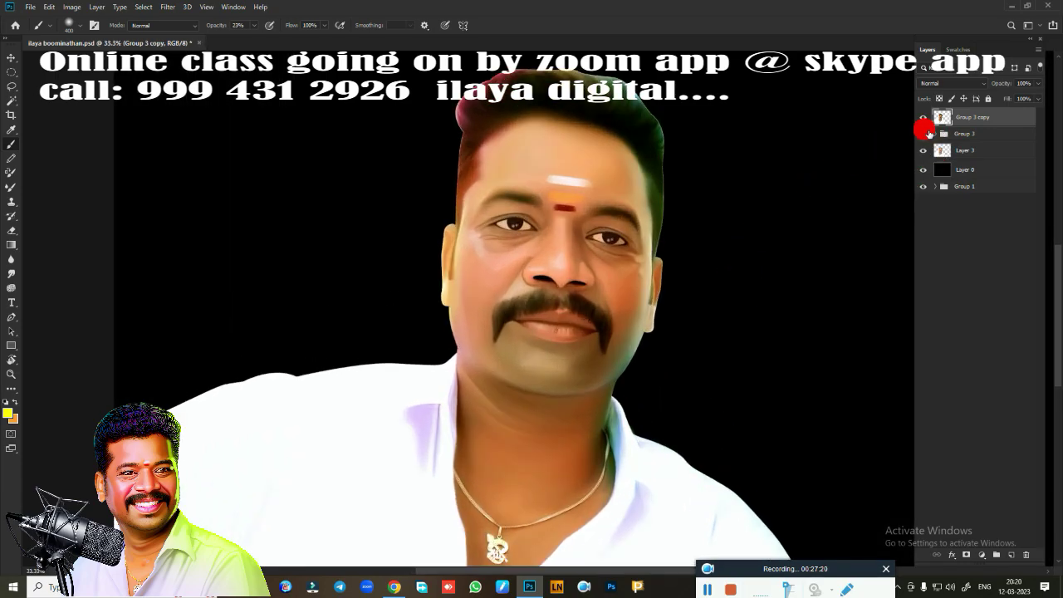
click(923, 118)
click(923, 119)
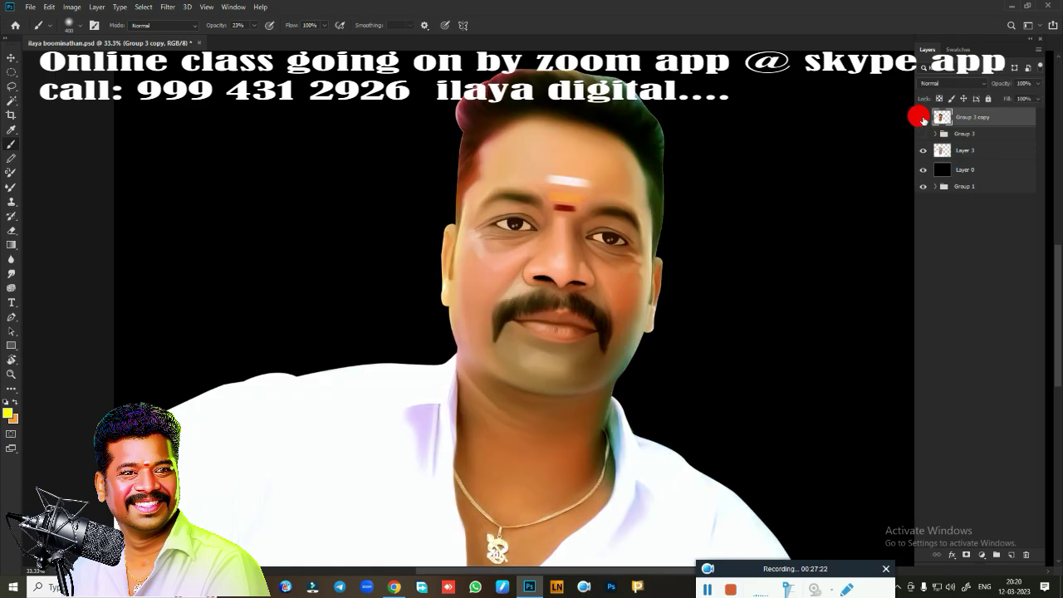
click(923, 119)
click(921, 119)
click(922, 121)
double_click(921, 121)
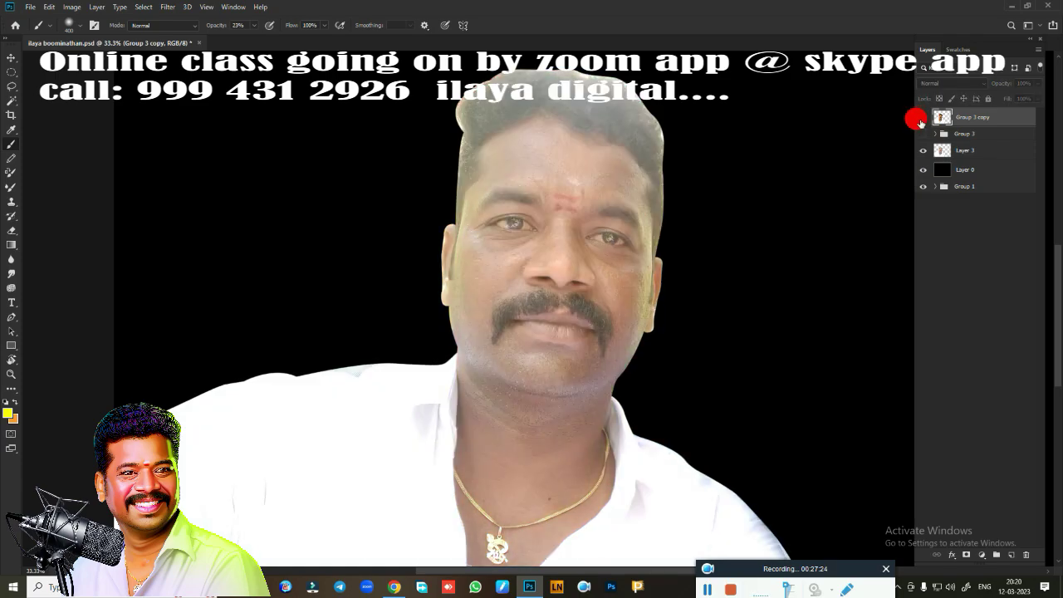
double_click(922, 122)
double_click(921, 122)
click(922, 124)
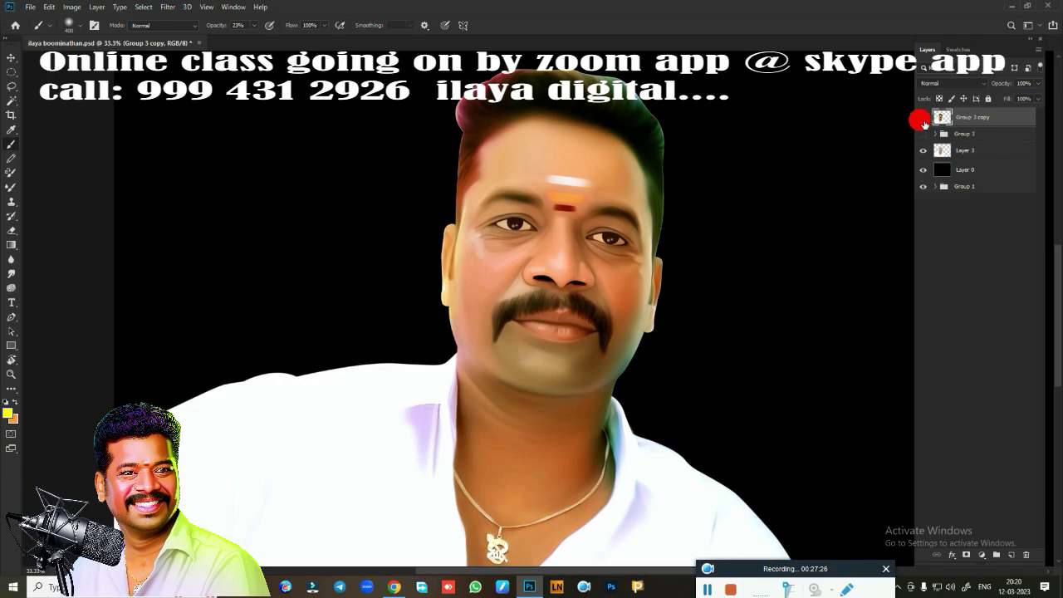
click(923, 125)
click(922, 121)
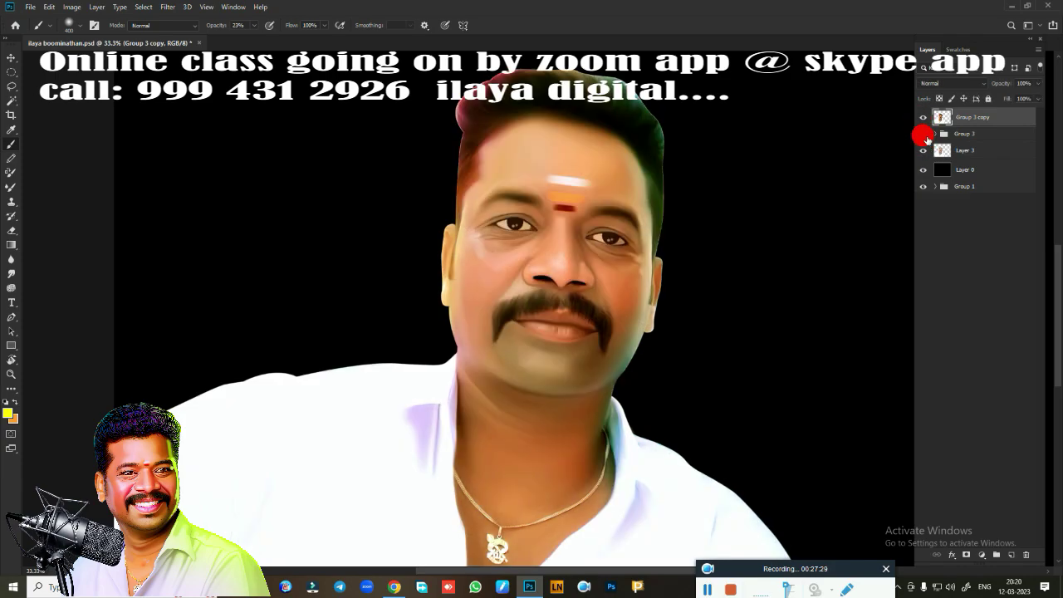
scroll(710, 261, down, 2)
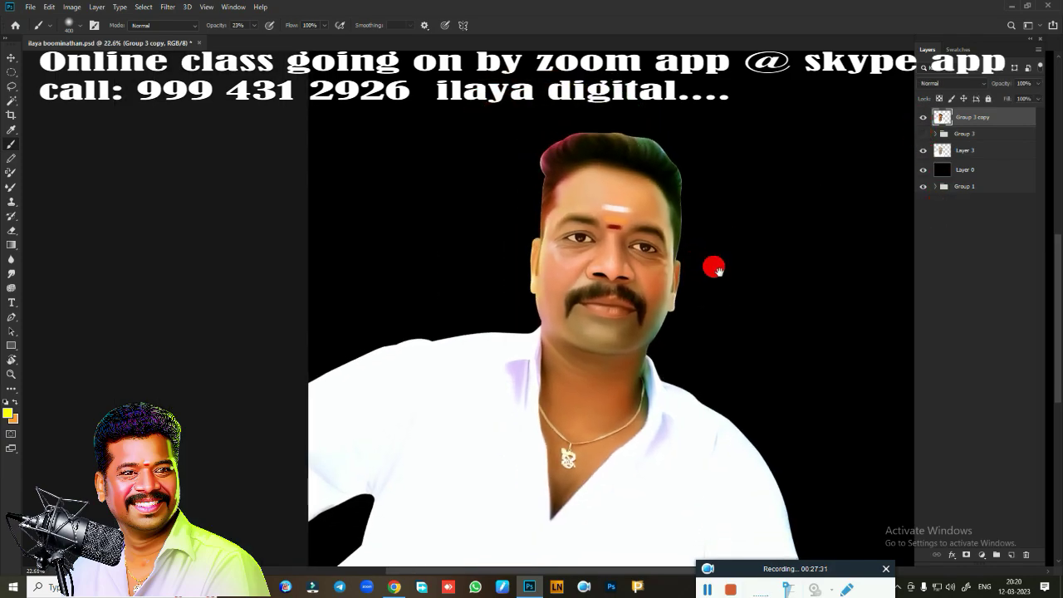
drag(705, 287, 633, 194)
scroll(628, 246, up, 2)
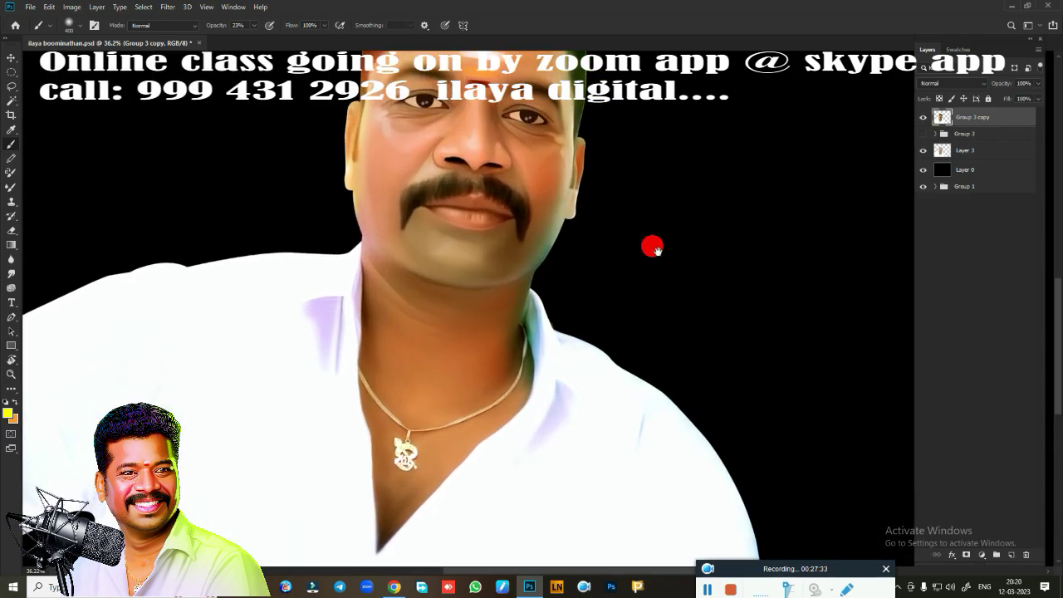
mouse_move(652, 244)
mouse_down()
mouse_move(671, 337)
mouse_move(666, 200)
mouse_up()
scroll(660, 220, down, 3)
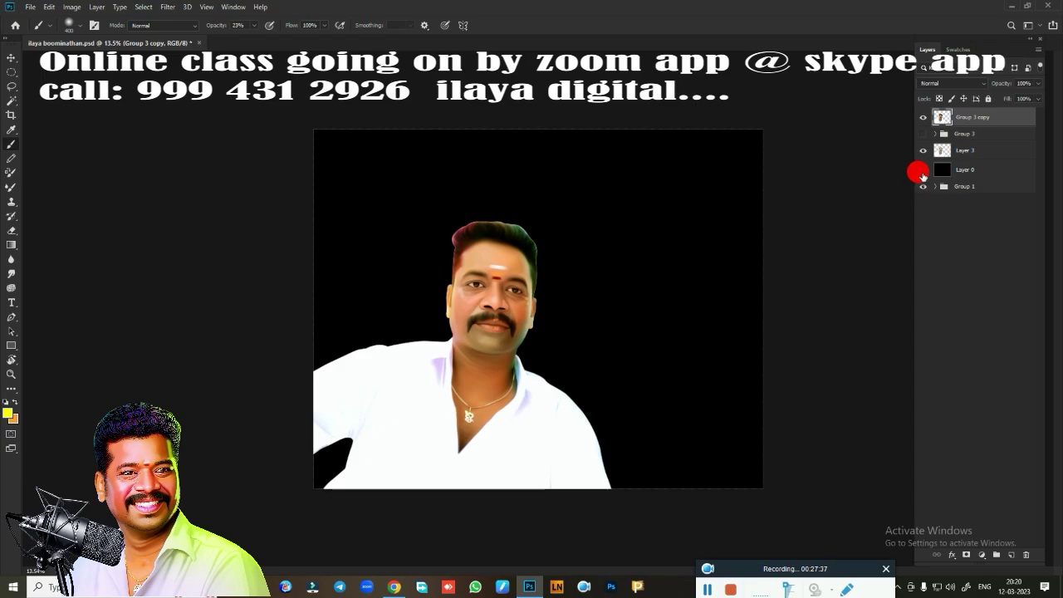
click(934, 188)
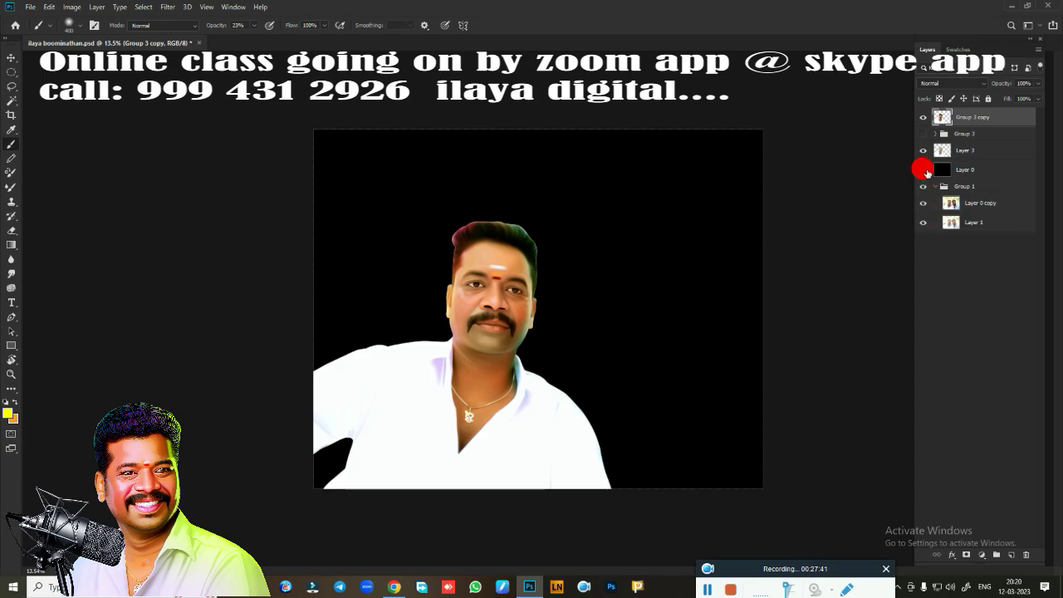
click(922, 170)
scroll(781, 224, up, 3)
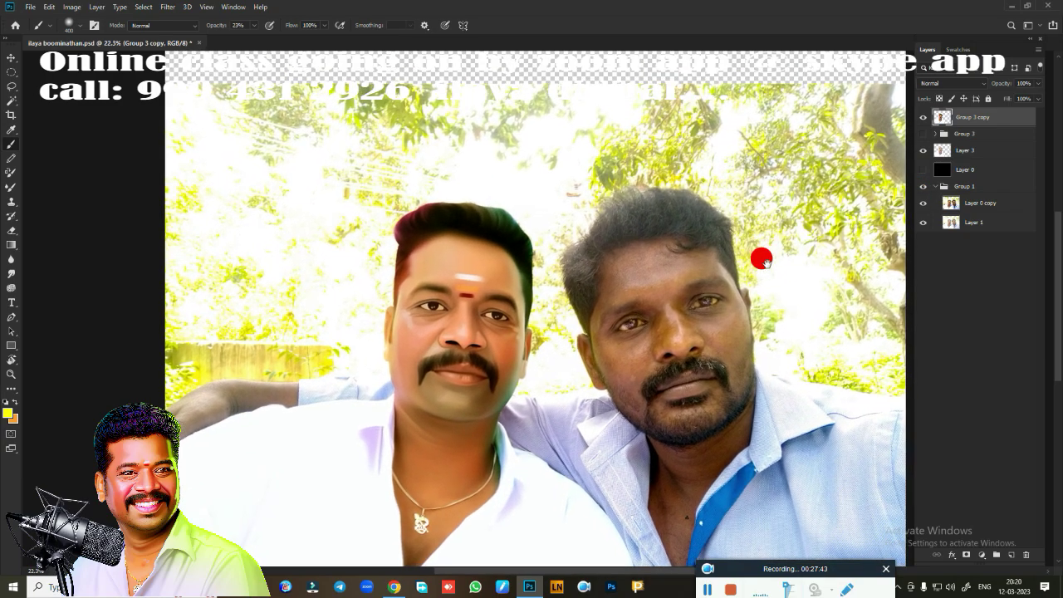
scroll(762, 217, down, 2)
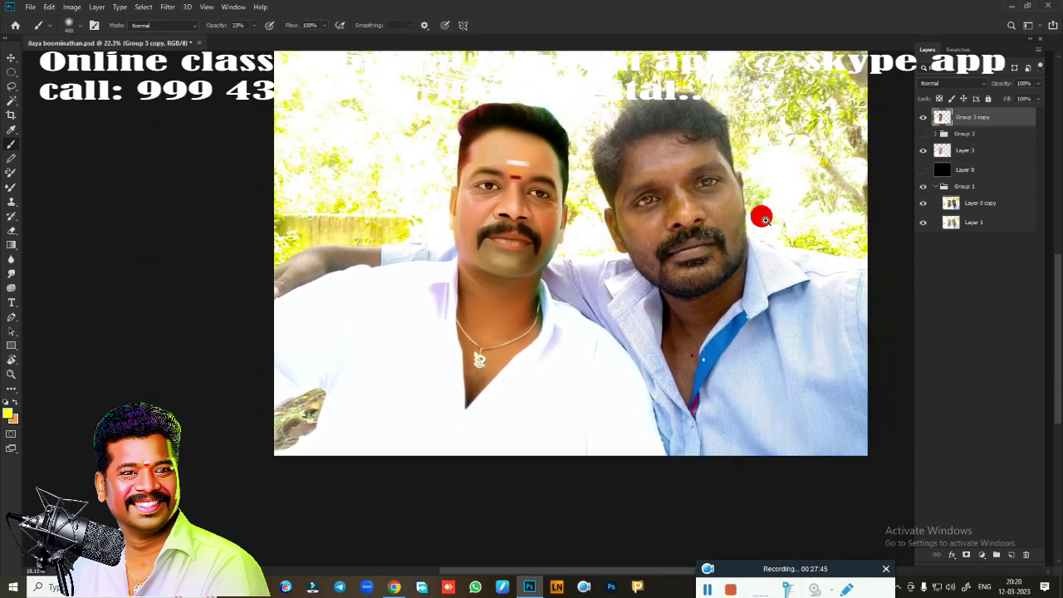
scroll(764, 219, down, 1)
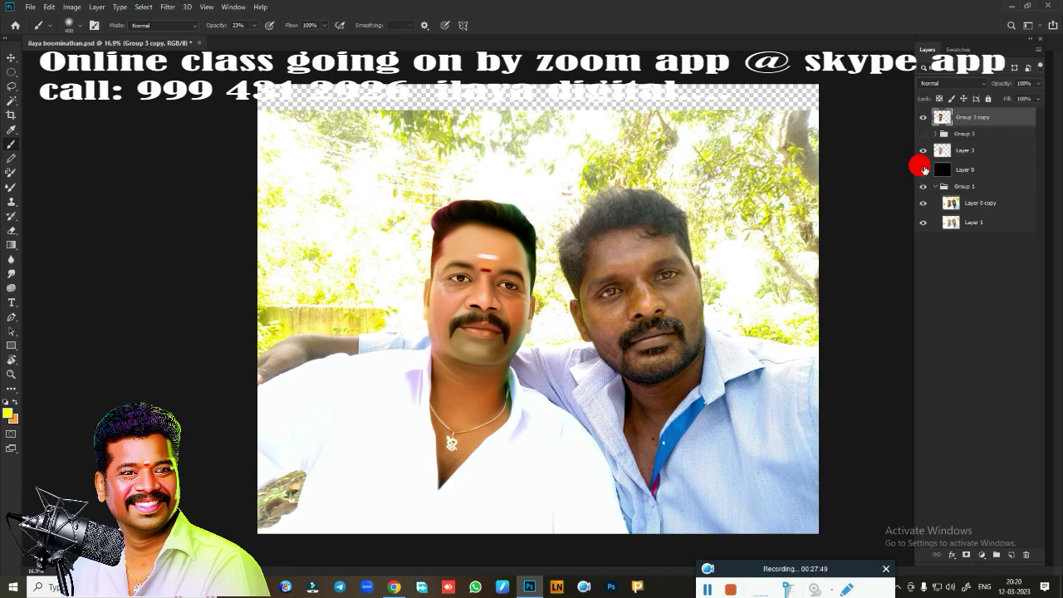
click(922, 169)
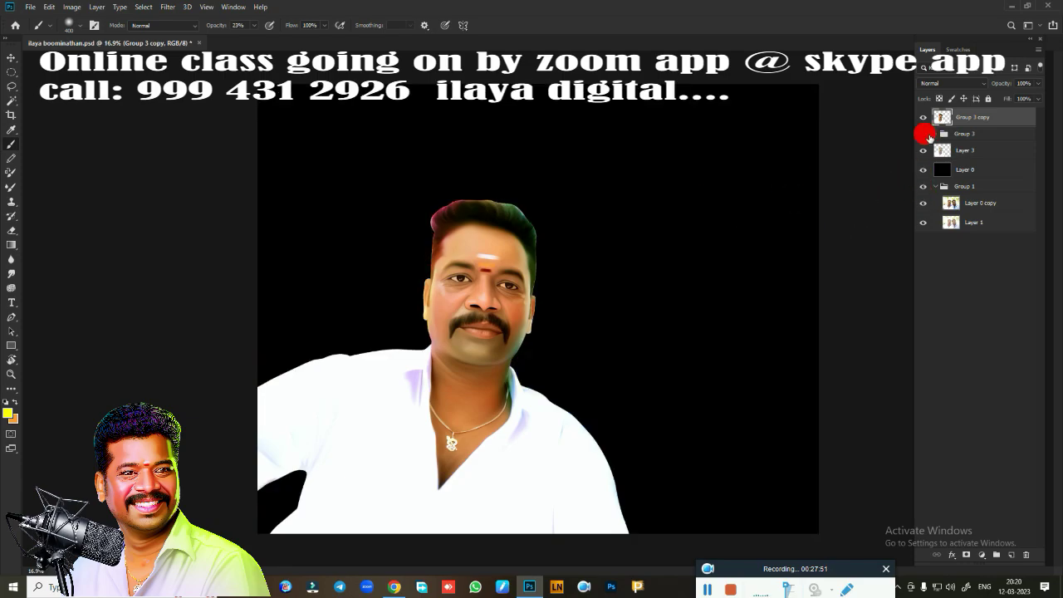
click(936, 187)
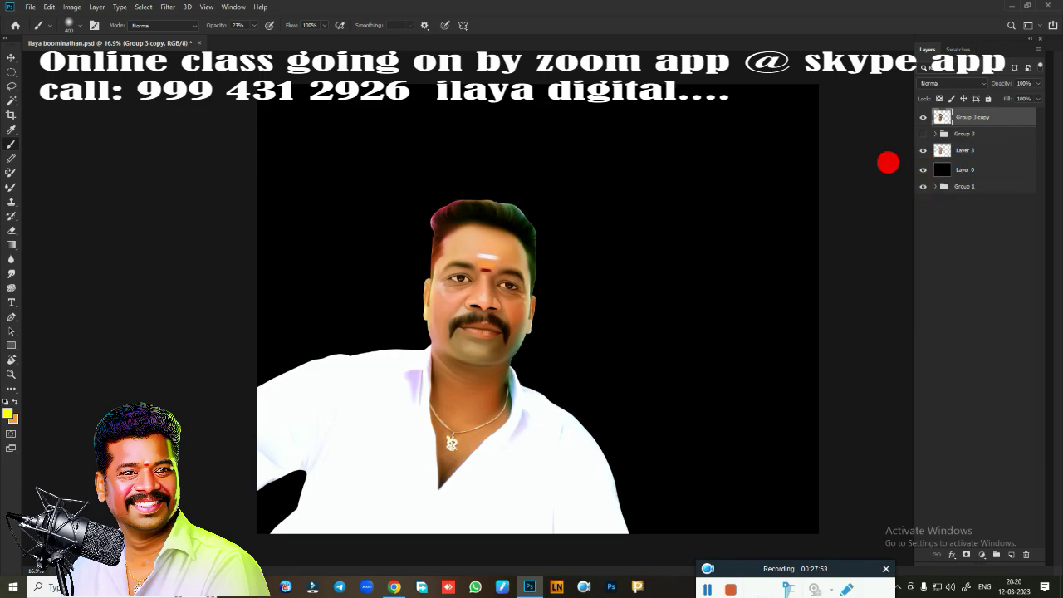
scroll(656, 268, up, 2)
Save the document and add an empty Layer 15 at the top.
scroll(573, 290, up, 3)
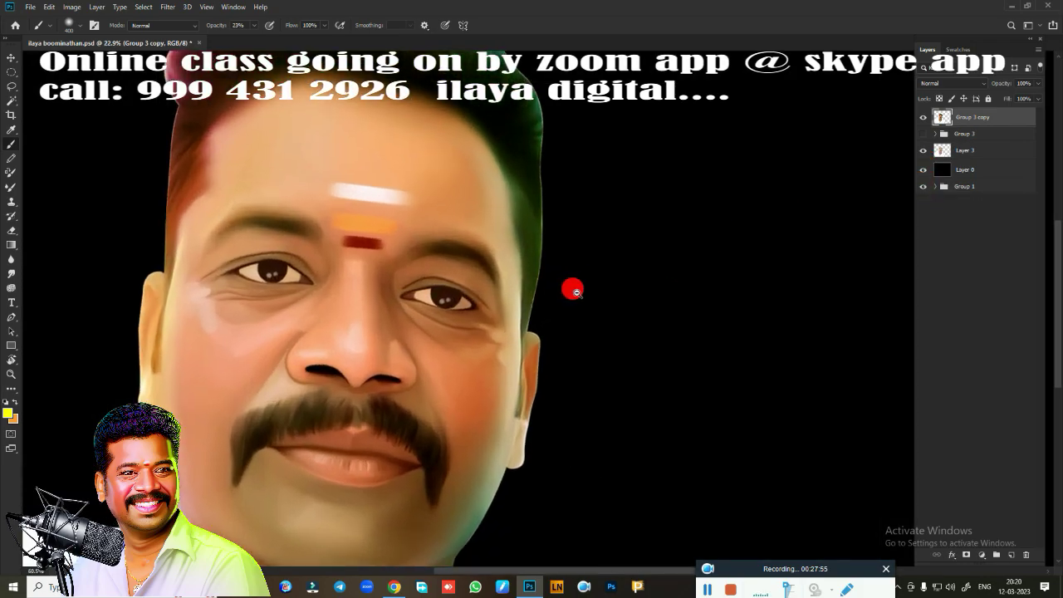
scroll(573, 289, up, 1)
key(ctrl+s)
key(v)
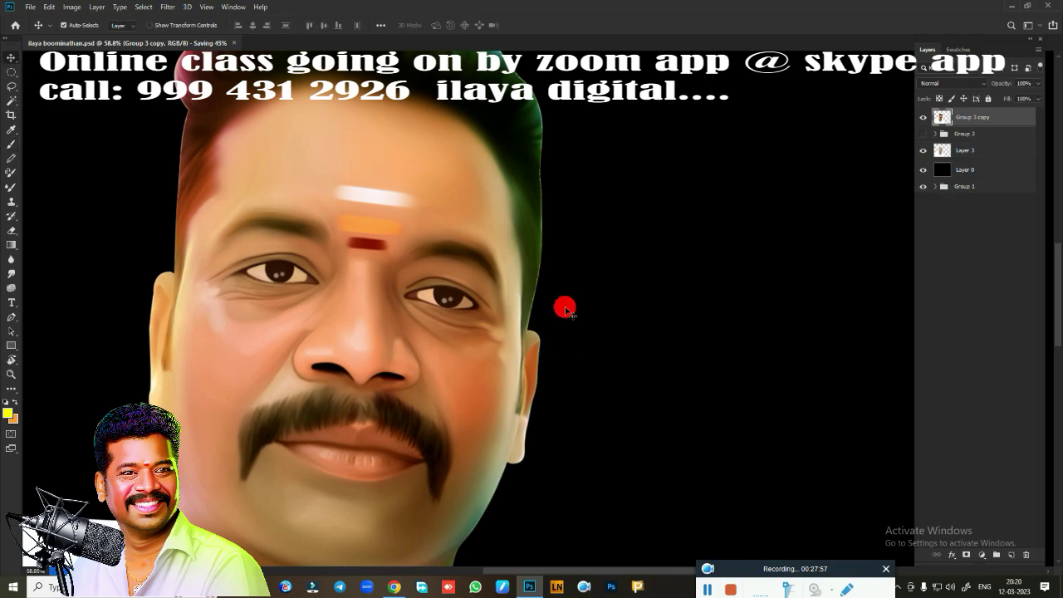
scroll(607, 311, down, 2)
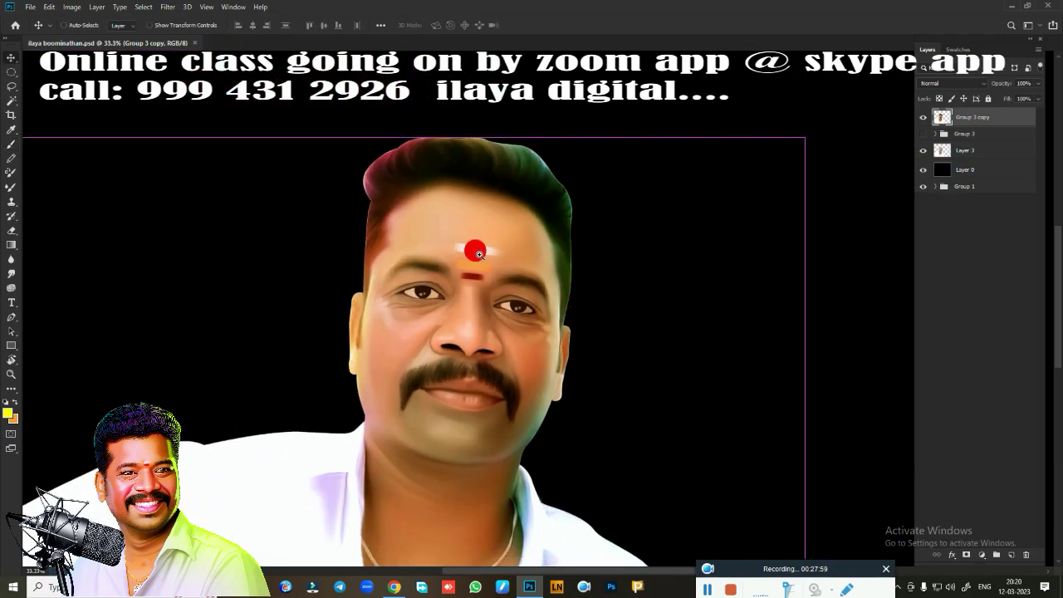
scroll(479, 254, up, 2)
scroll(510, 232, up, 2)
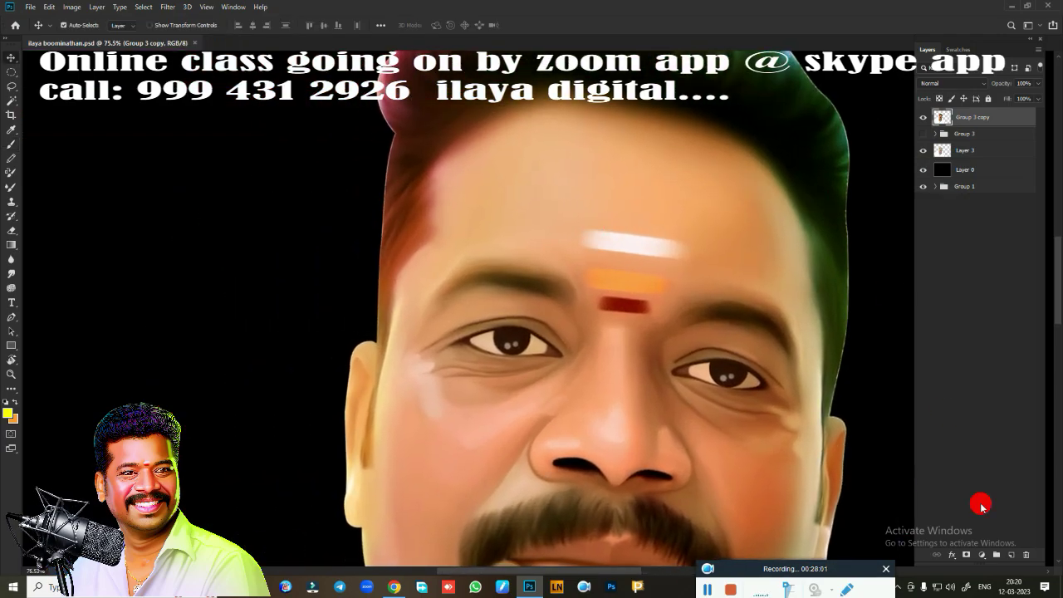
click(1011, 554)
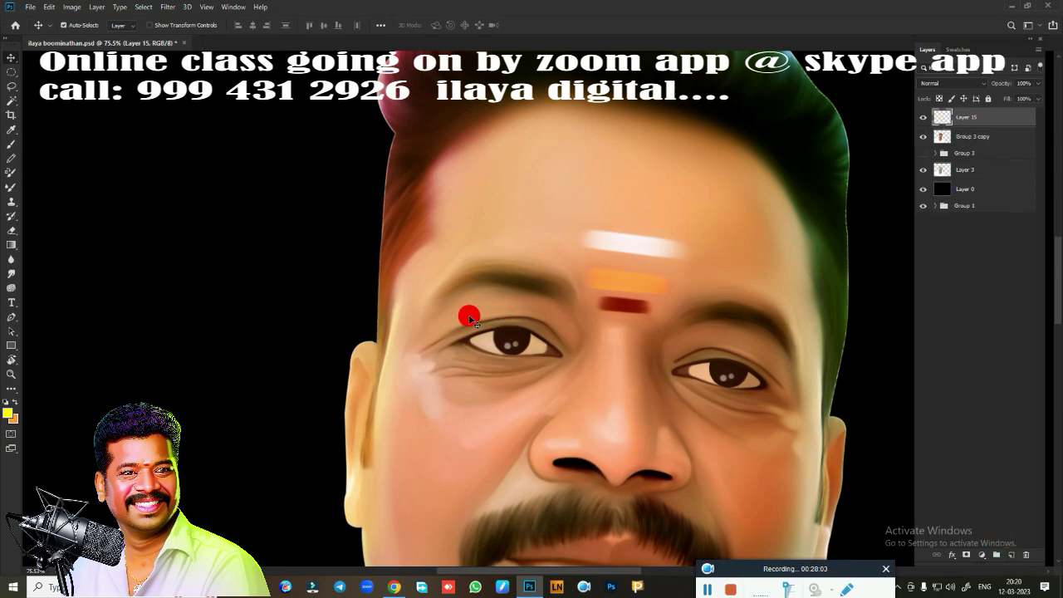
Tilt the canvas view about 25 degrees, then fit the image and reset rotation.
key(r)
mouse_move(375, 337)
mouse_down()
mouse_move(350, 248)
mouse_move(385, 268)
mouse_move(404, 257)
mouse_up()
scroll(420, 280, up, 2)
scroll(401, 235, up, 2)
scroll(424, 282, up, 2)
scroll(443, 311, up, 2)
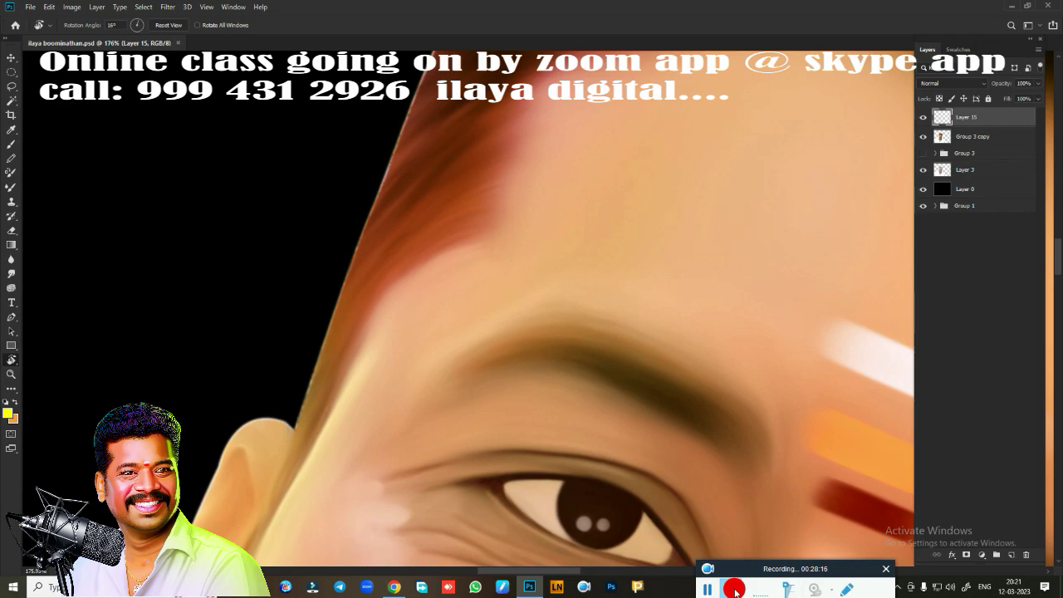
key(ctrl+0)
key(Escape)
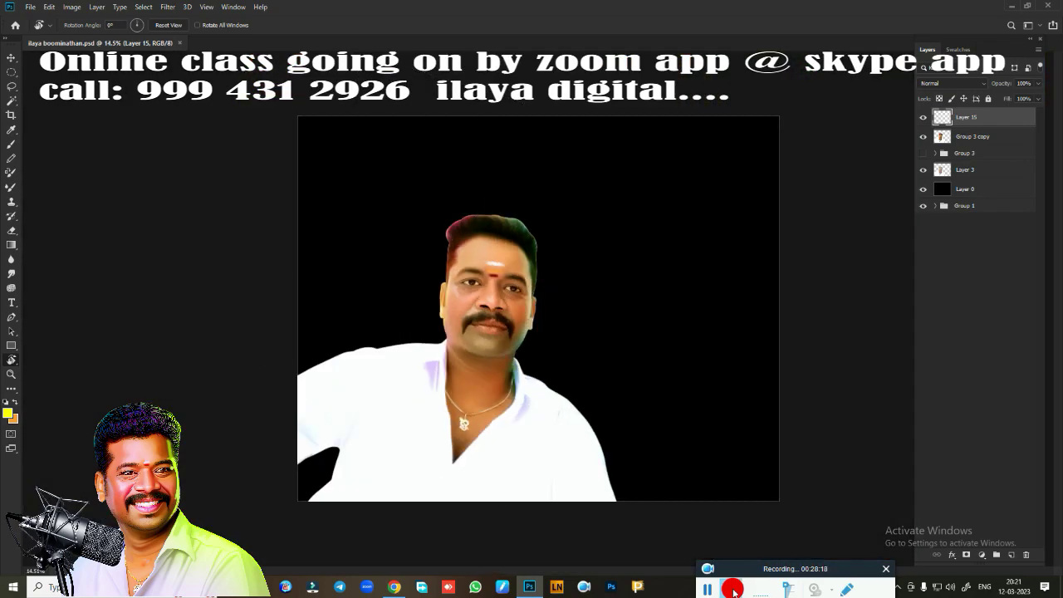